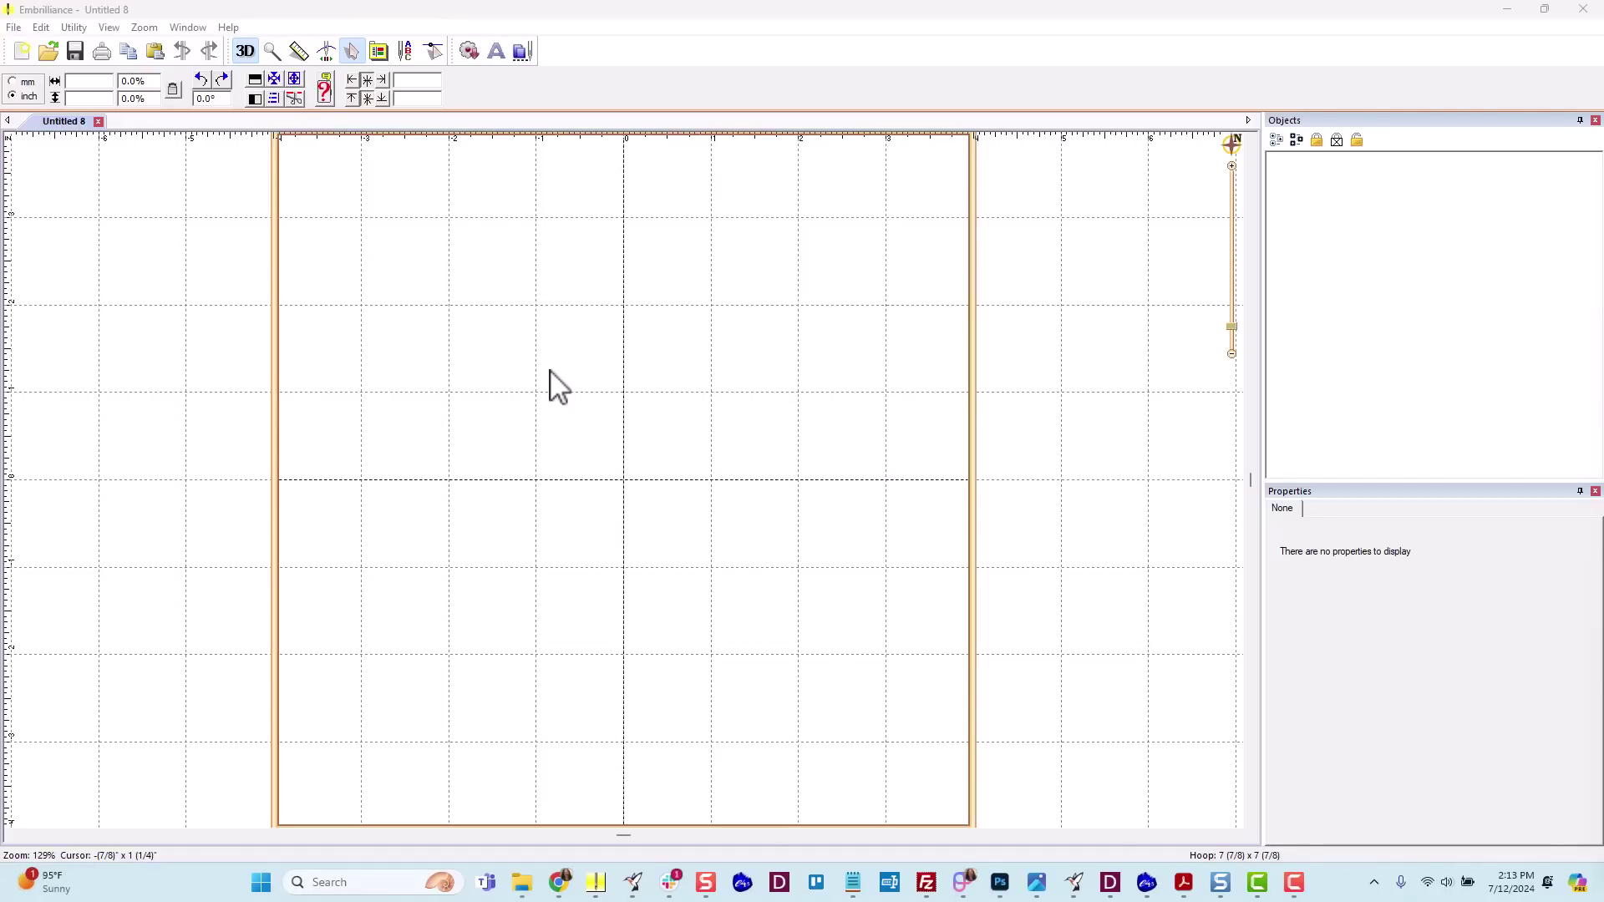
Open DBJJQBPlaid1-QAYG-6x6.pes from DBJJQBPlaid1-PES > In The Hoop QAYG files > A_Square Blocks.
left_click(15, 28)
left_click(46, 65)
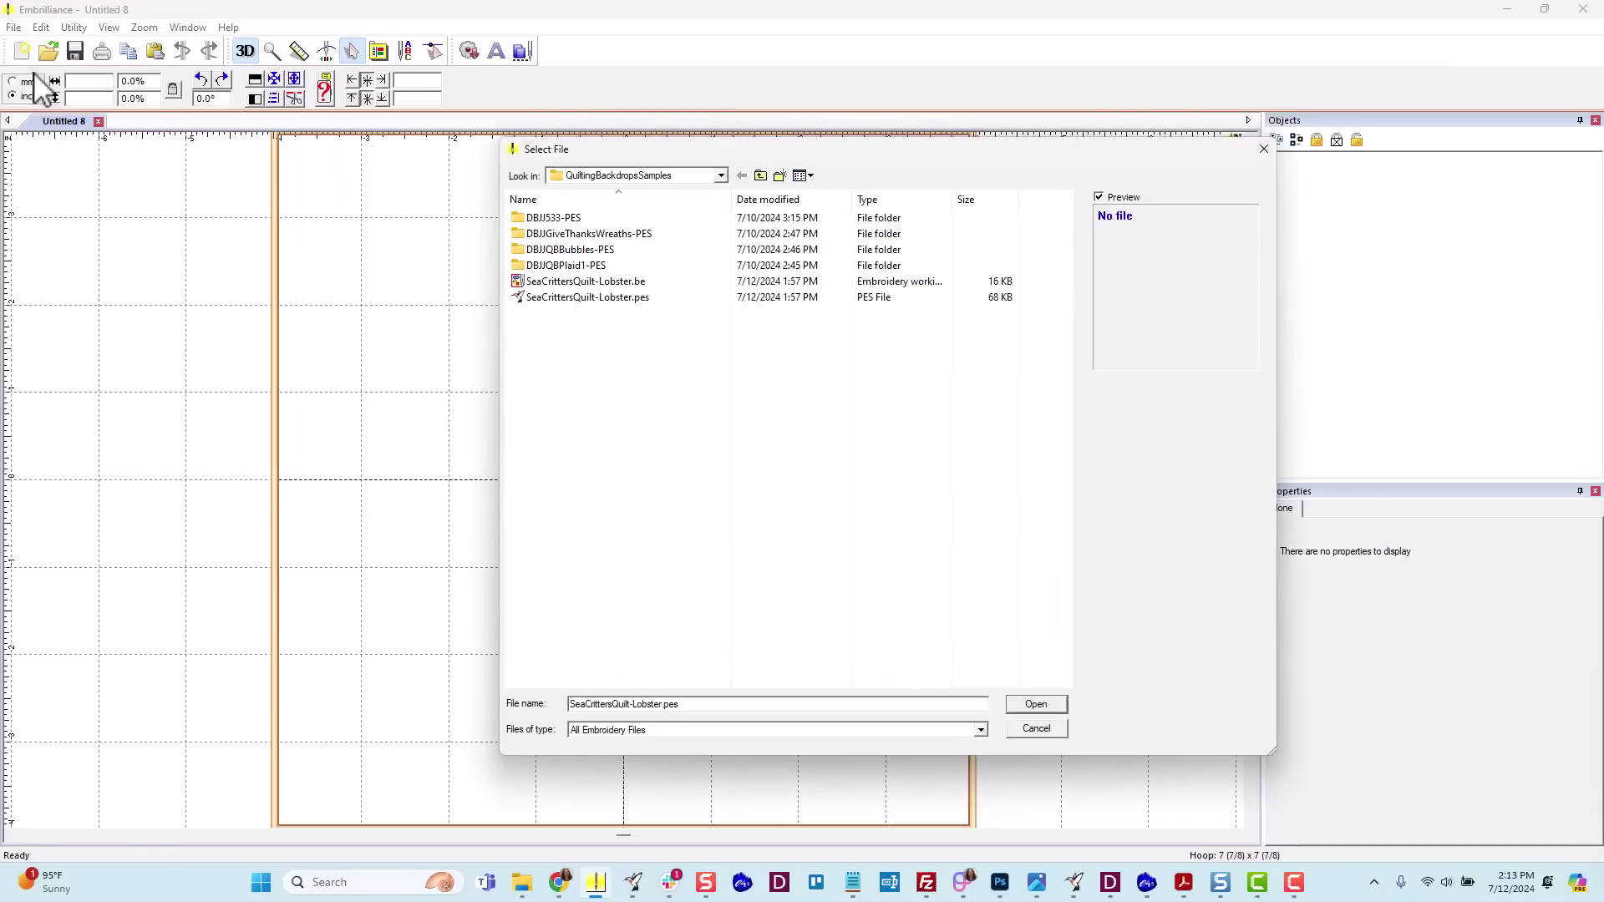
double_click(573, 265)
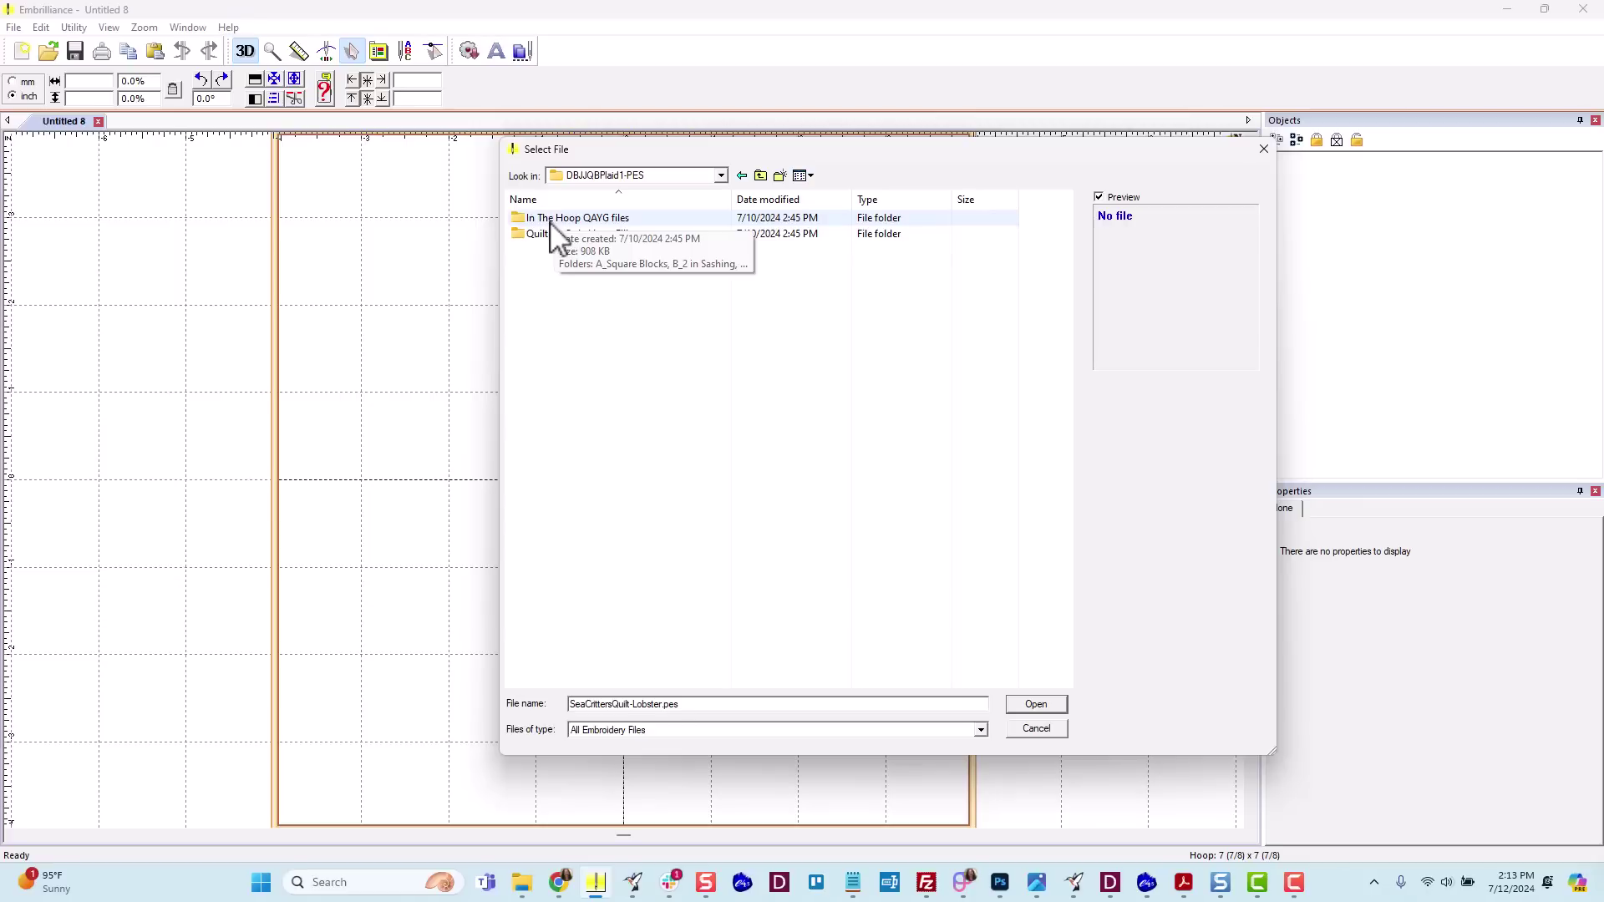
double_click(551, 222)
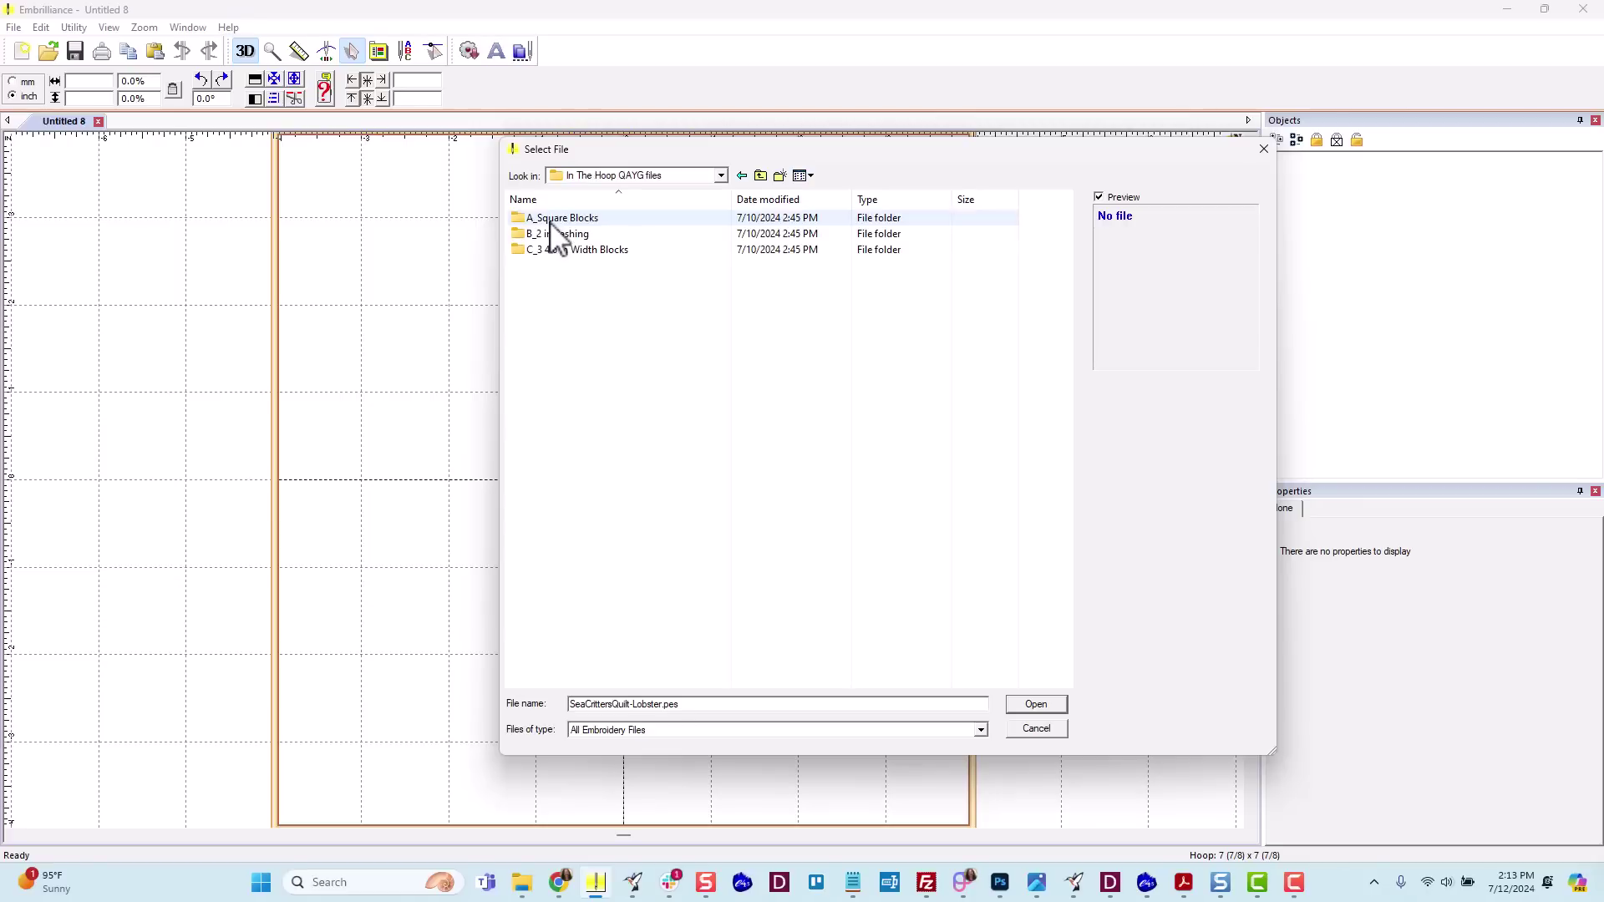
double_click(551, 221)
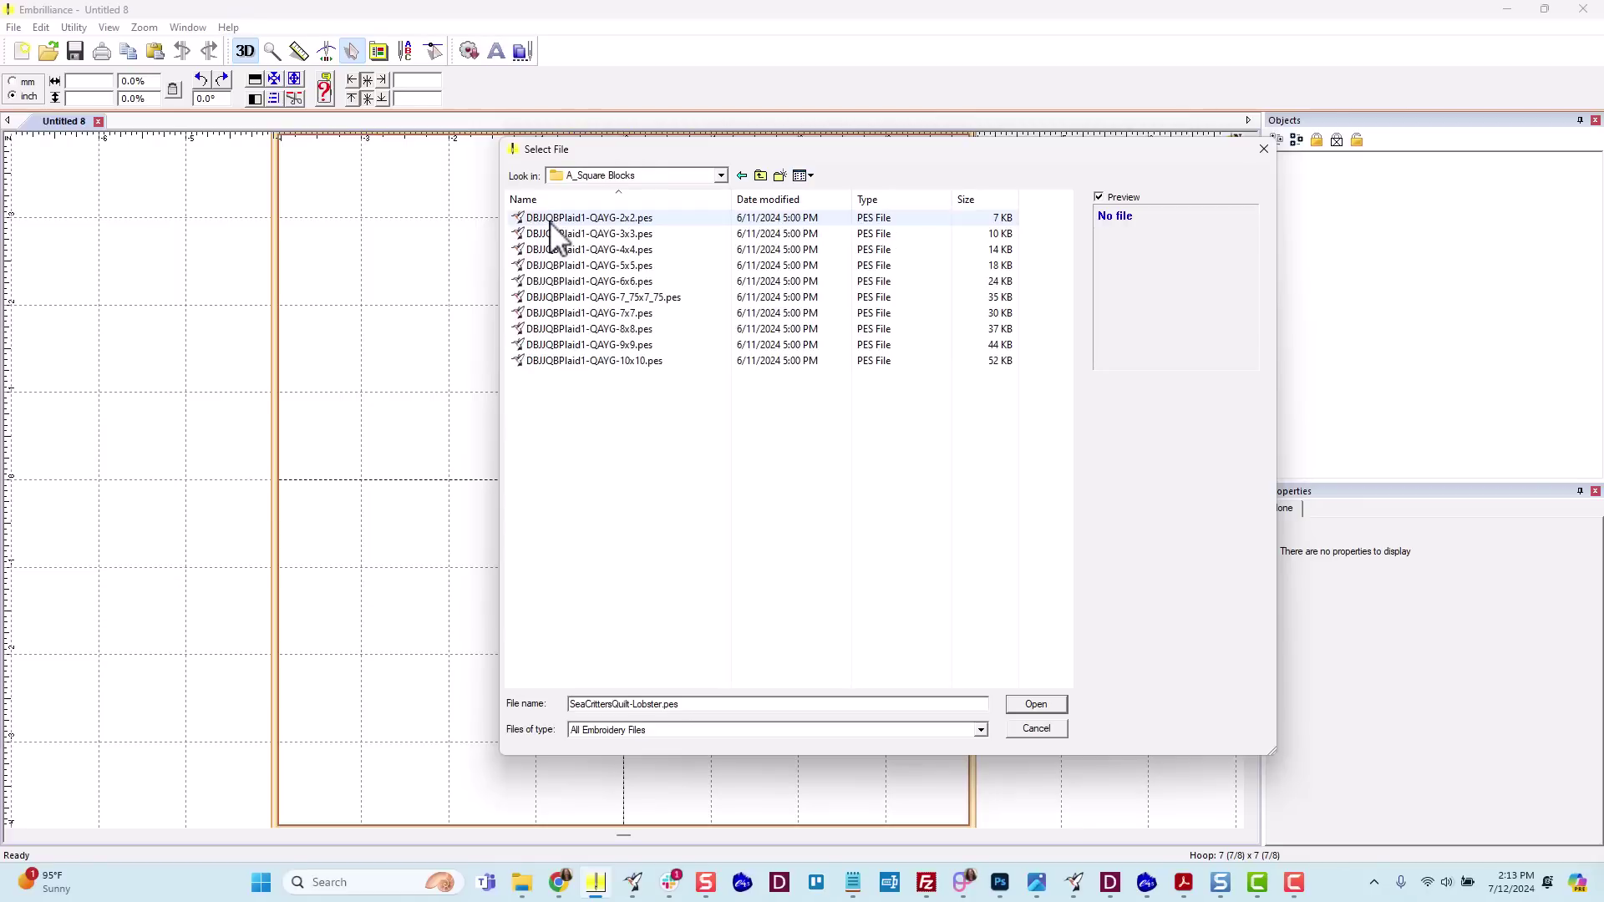
left_click(561, 282)
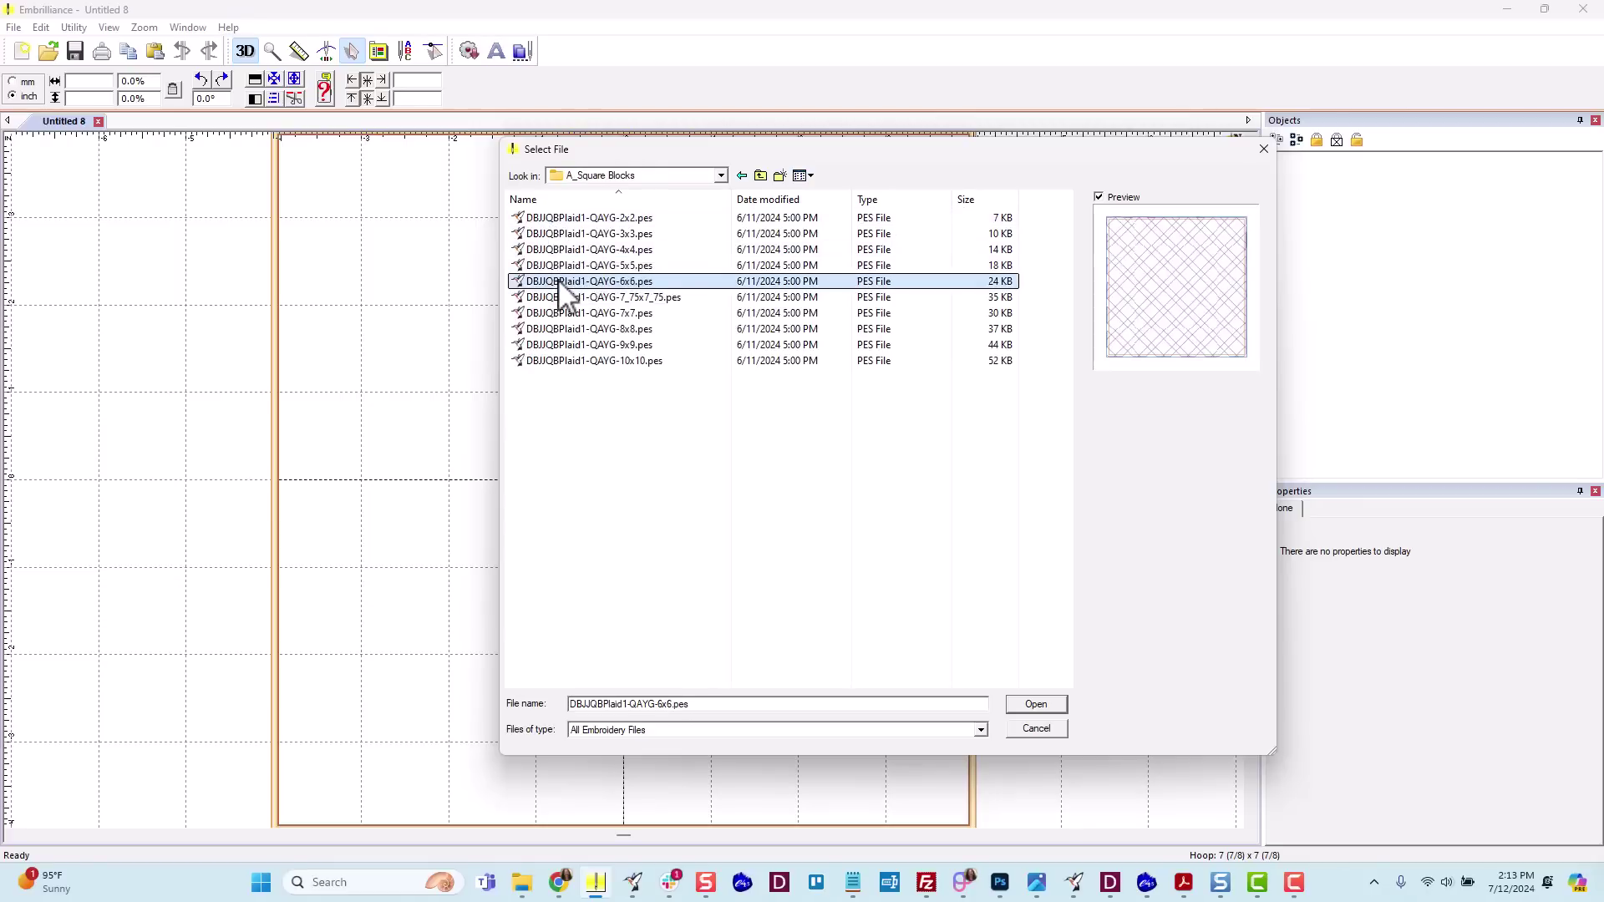
left_click(1028, 707)
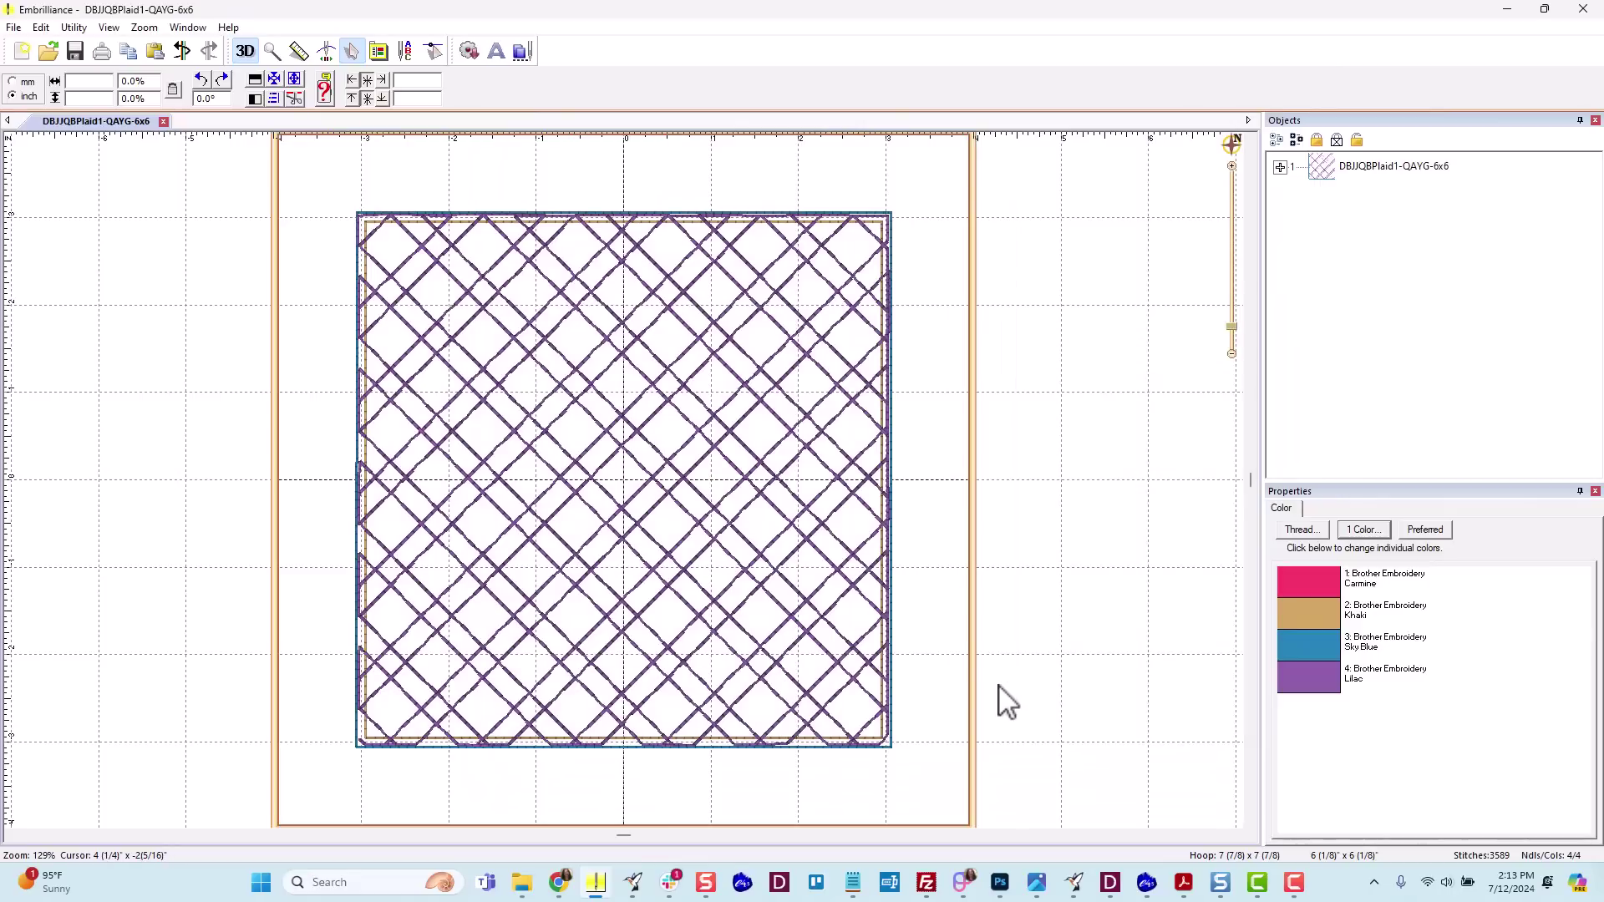
Switch the hoop to 160mm x 260mm in Preferences.
scroll(673, 501, "down", 1)
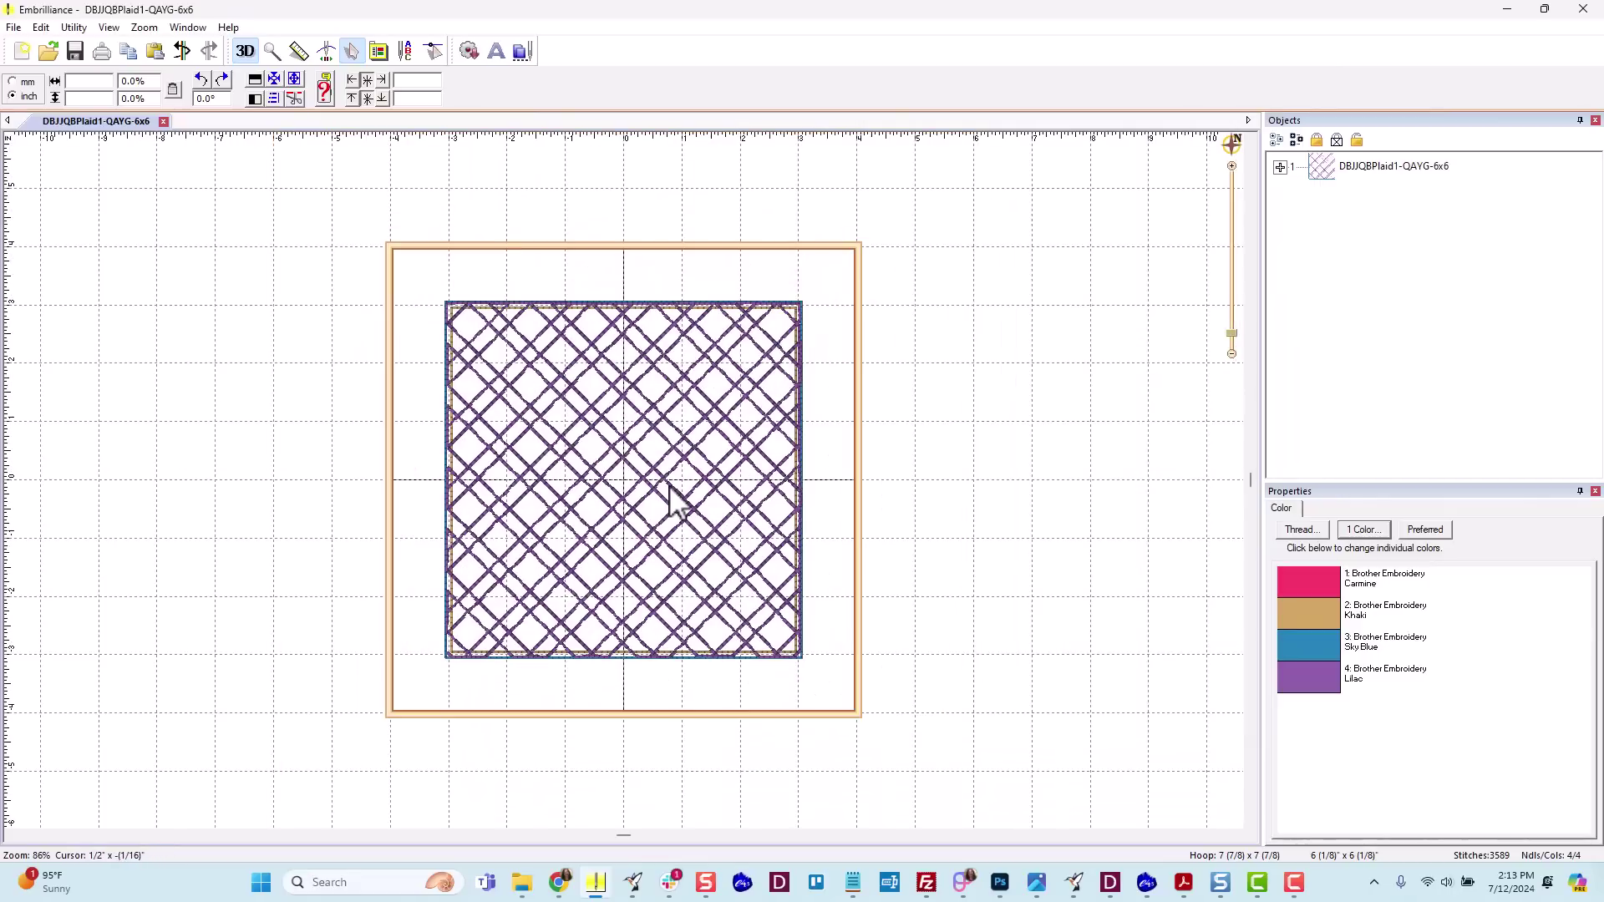
left_click(378, 51)
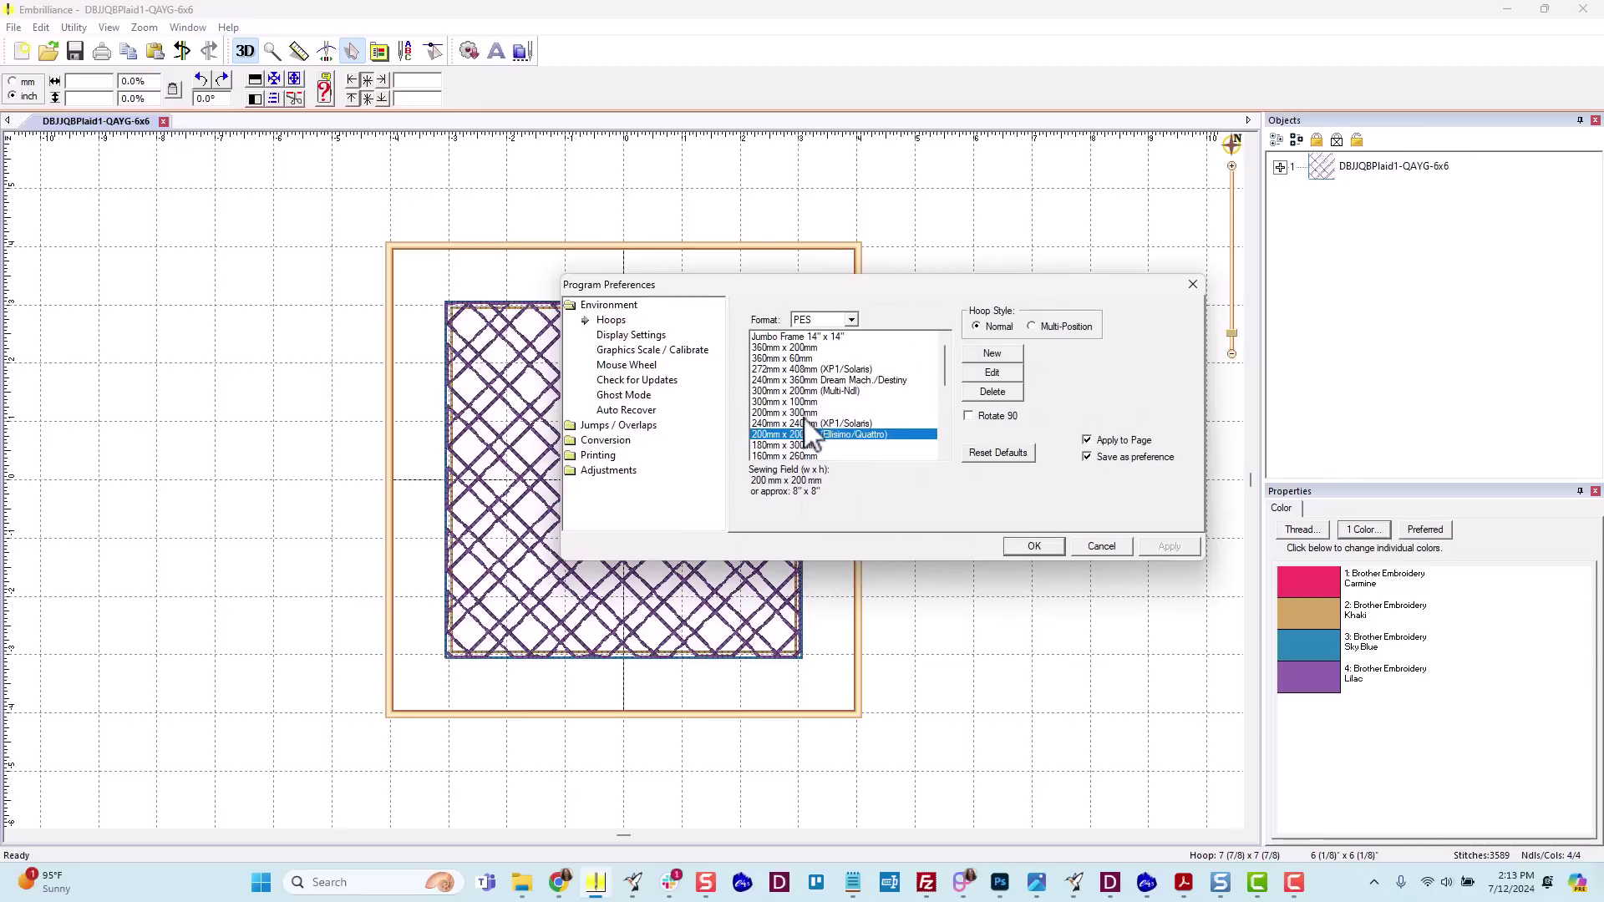
left_click(795, 456)
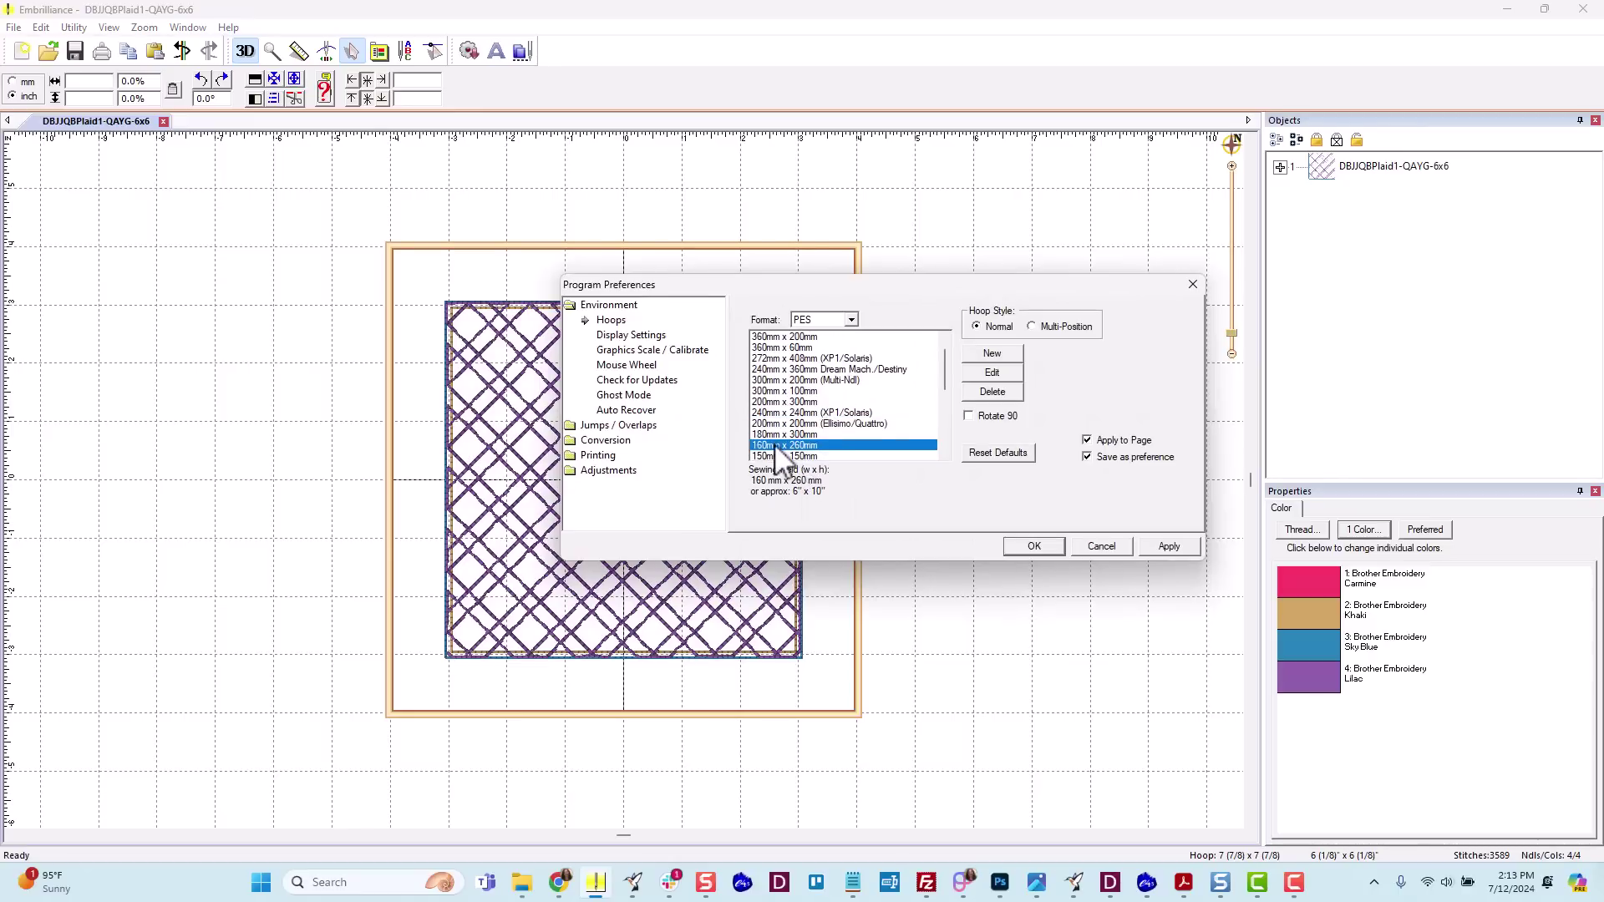
left_click(1034, 545)
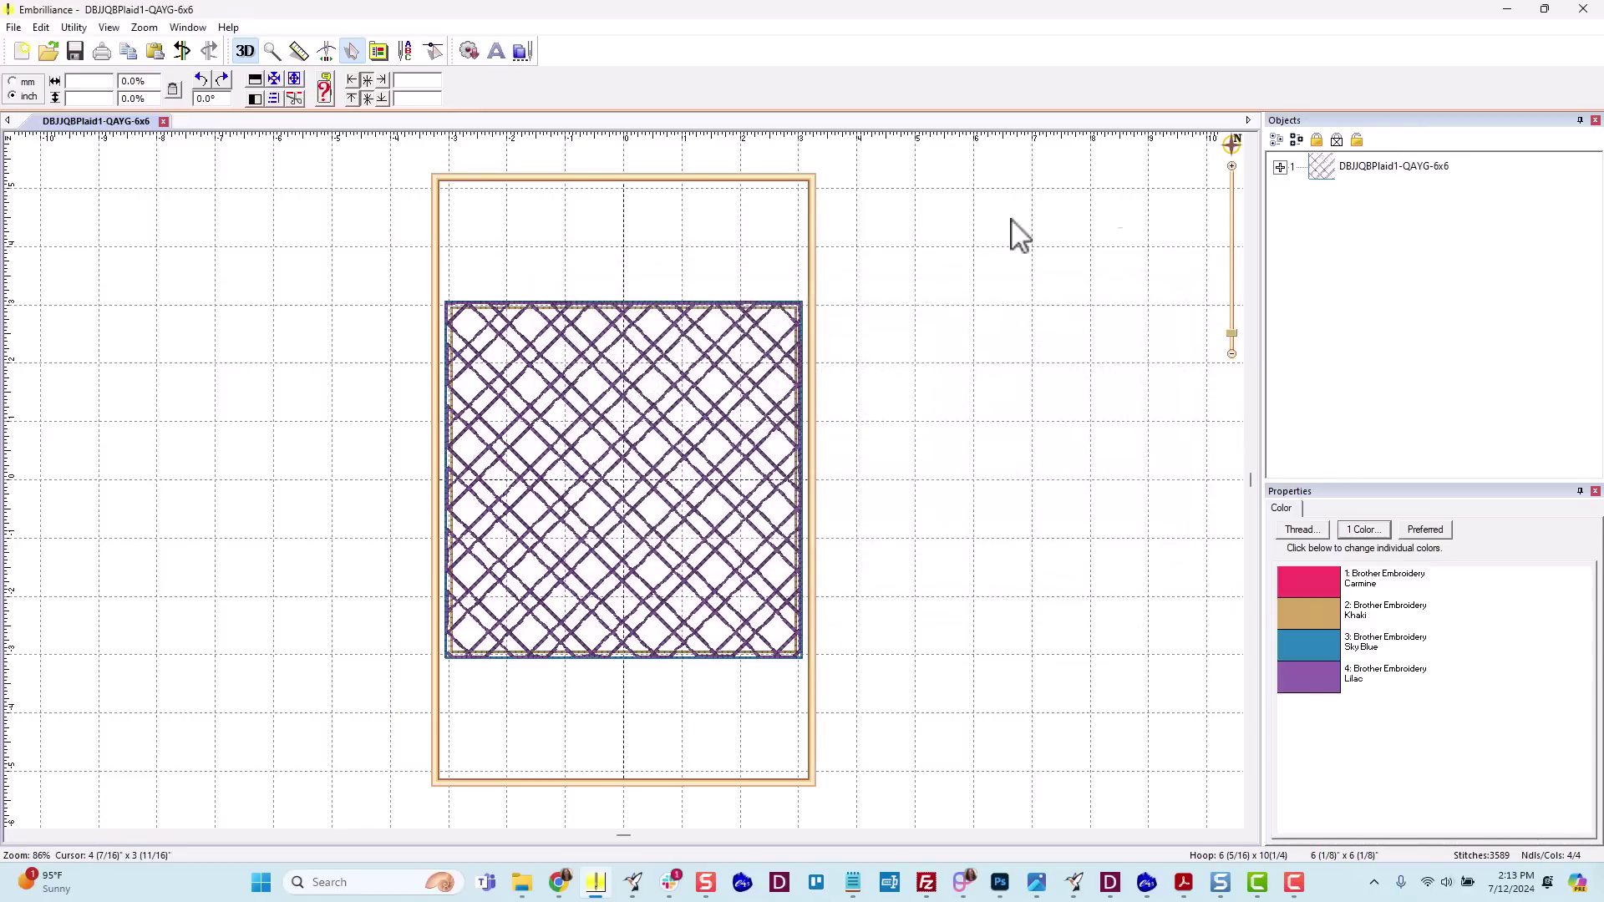
Inspect the plaid's Carmine, Khaki, Sky Blue and Lilac colour layers, then collapse the list.
left_click(1280, 168)
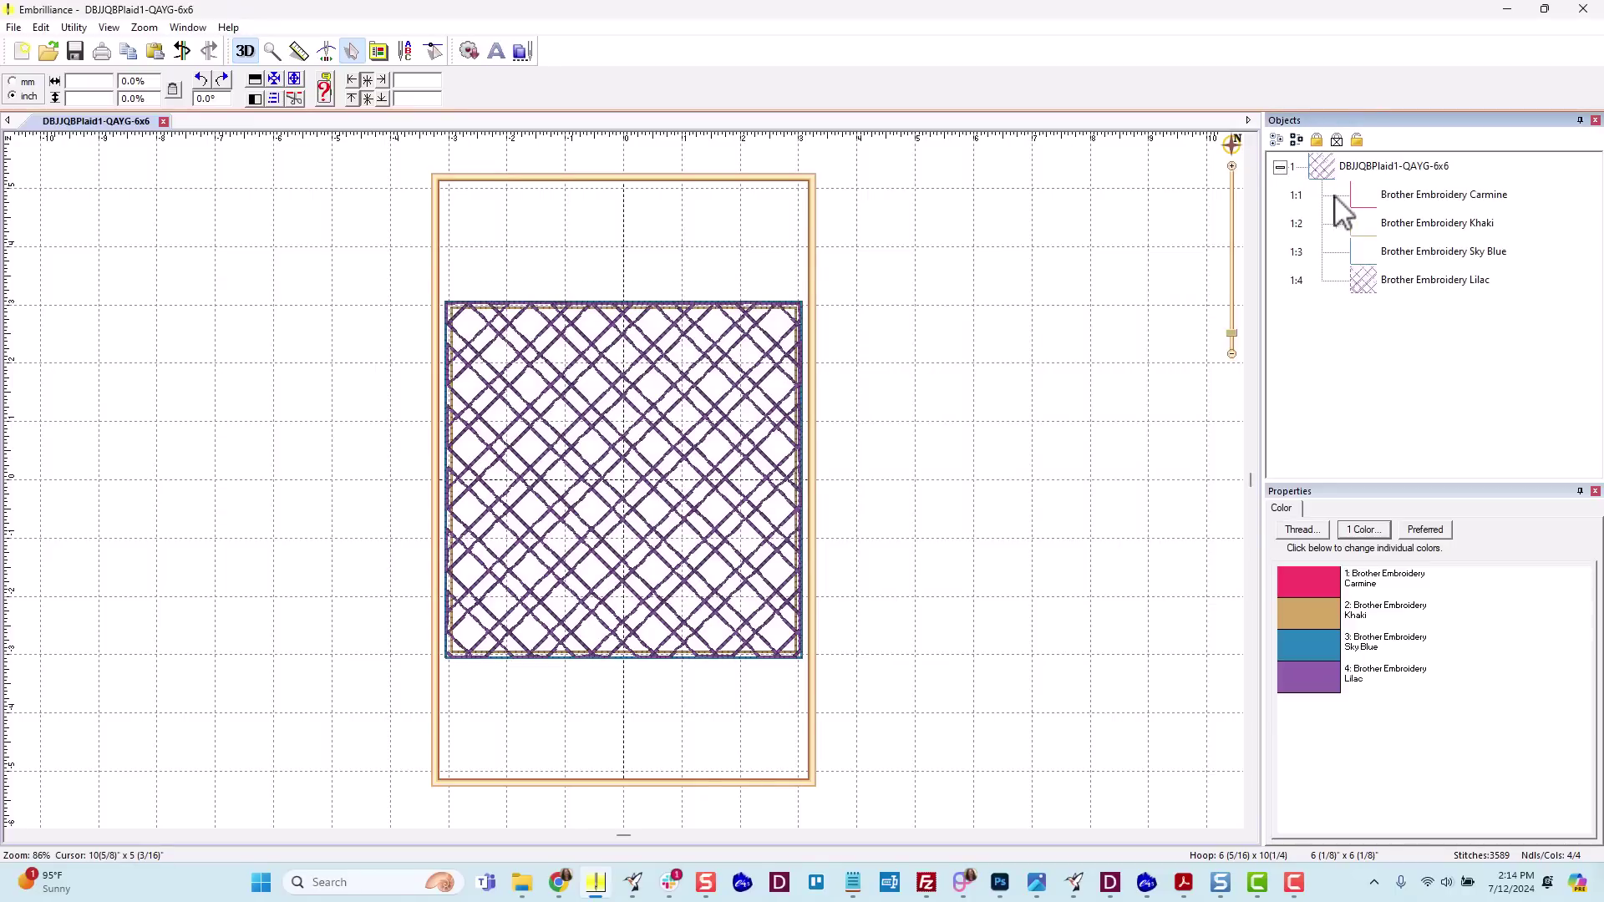
left_click(1354, 204)
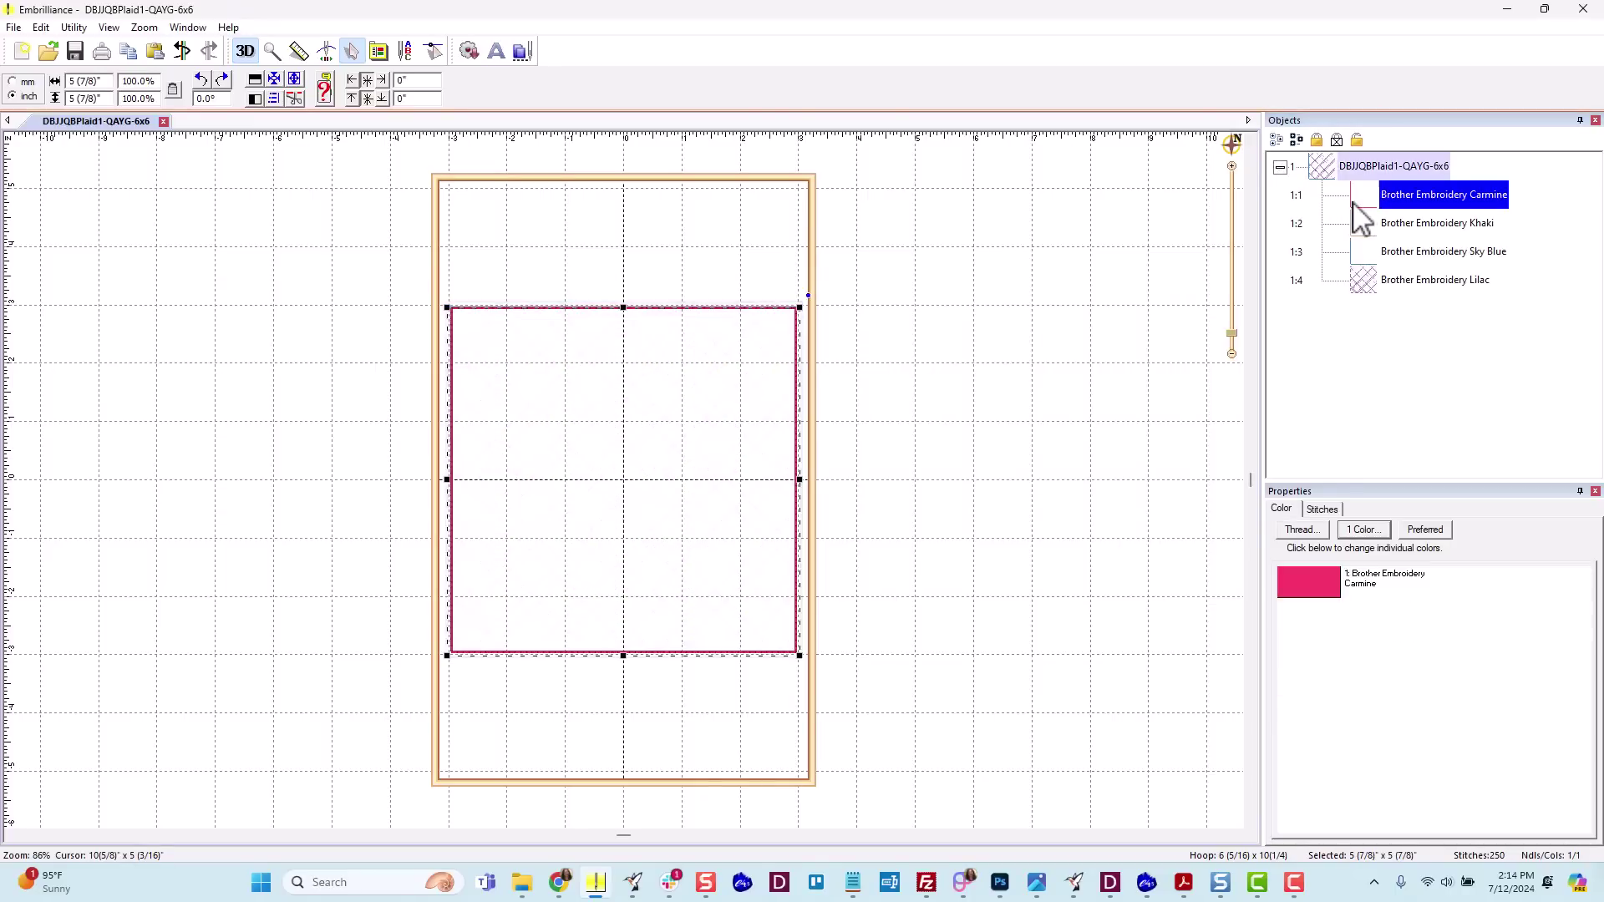
left_click(1361, 236)
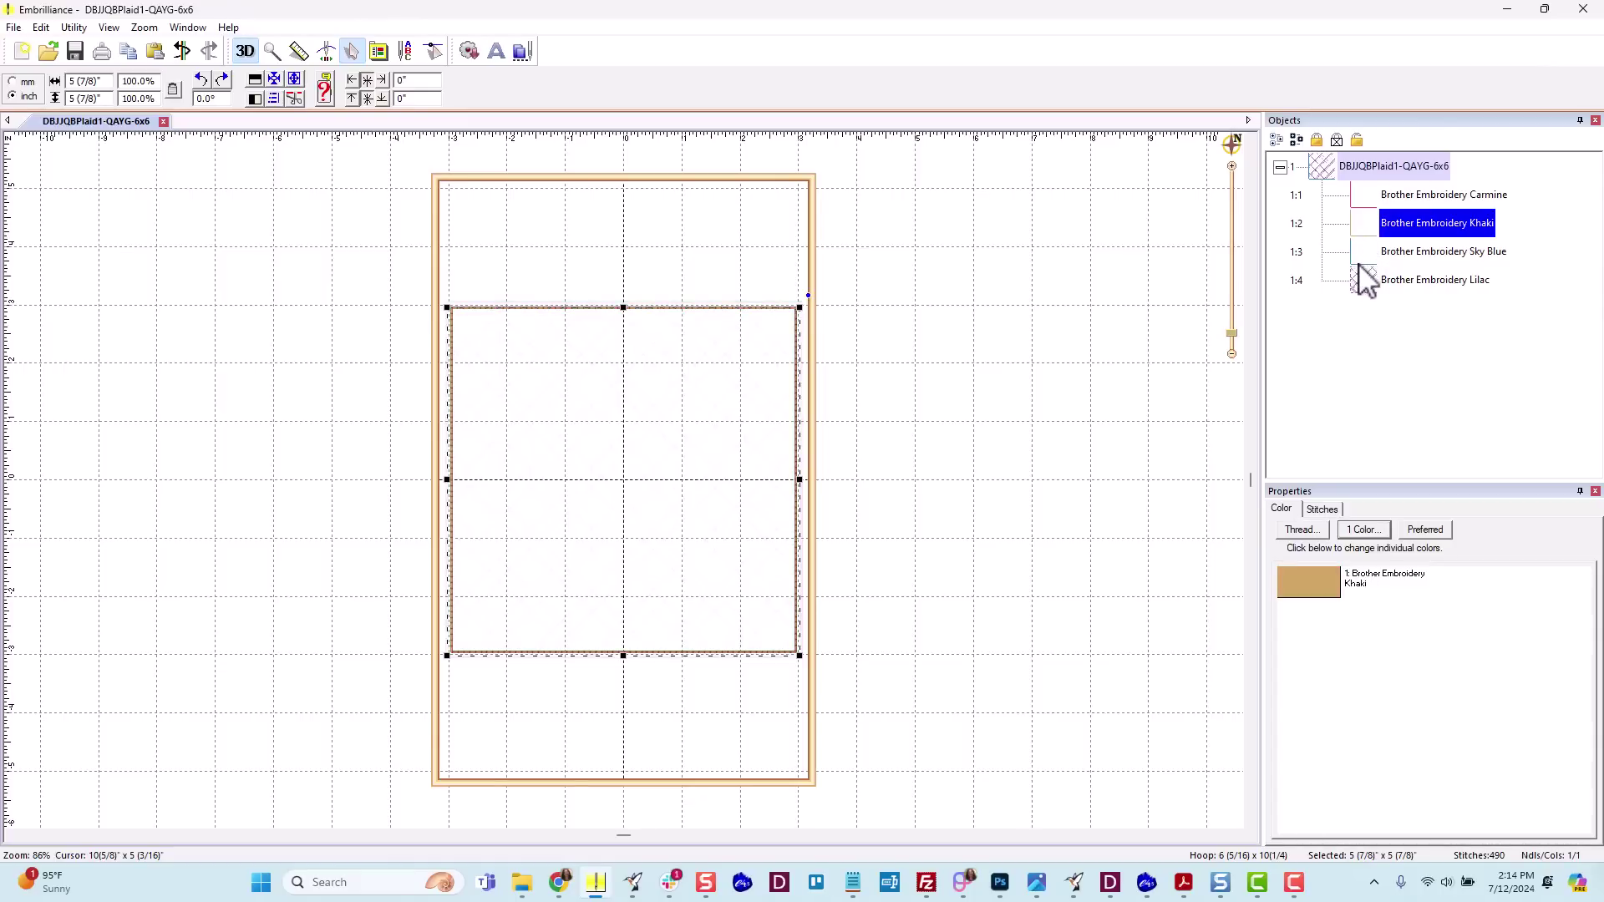
left_click(1360, 266)
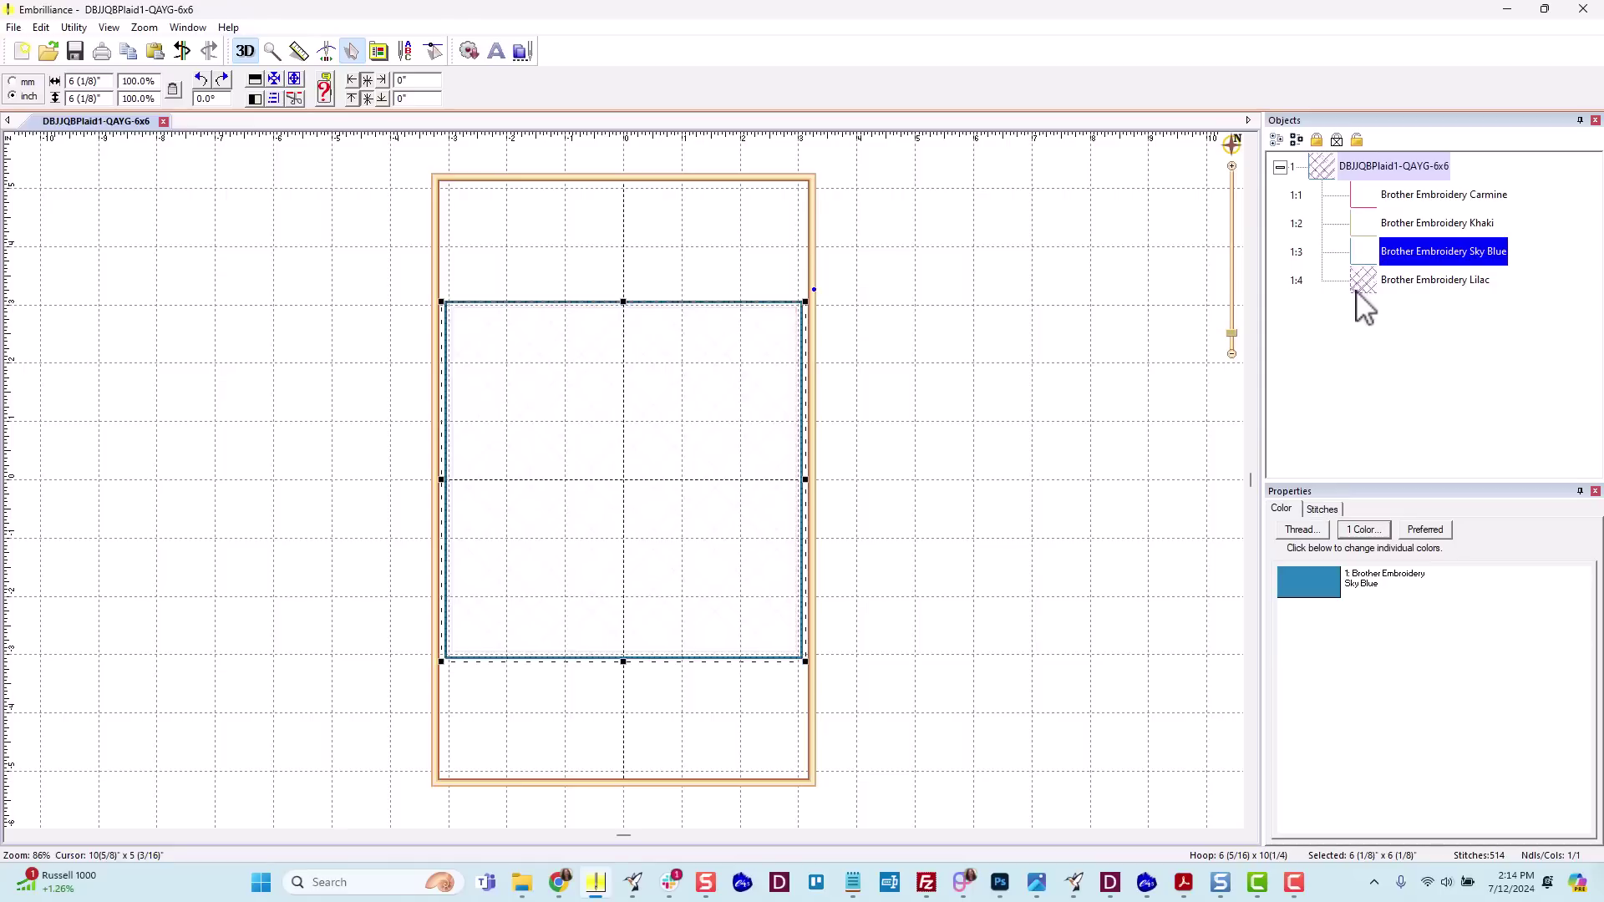
left_click(1357, 288)
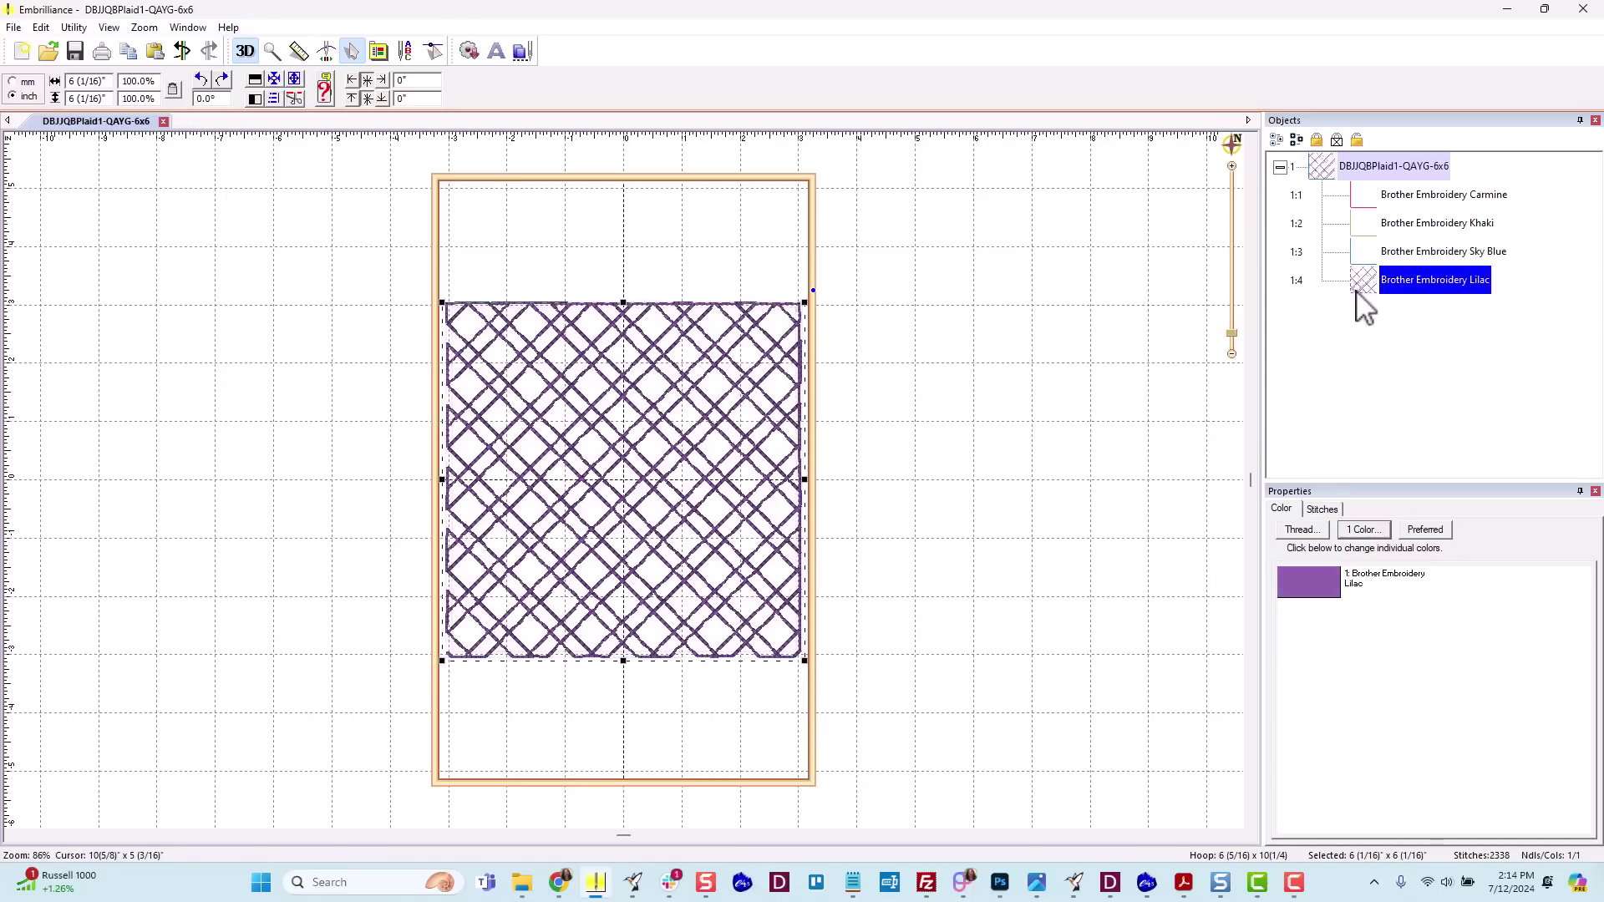
left_click(1203, 278)
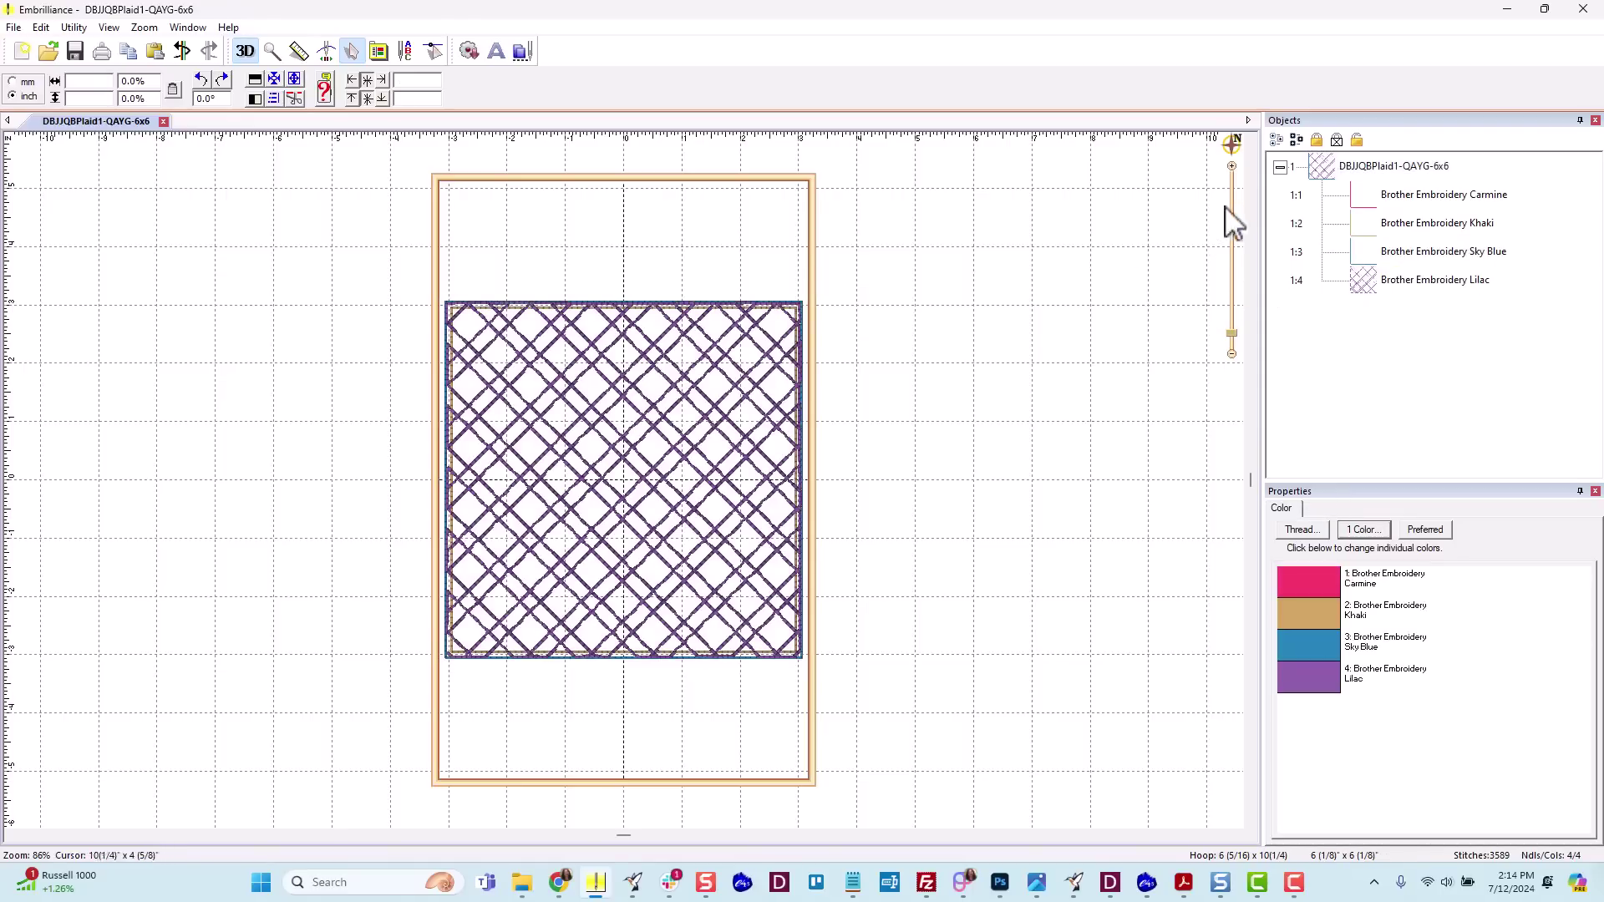
left_click(1281, 168)
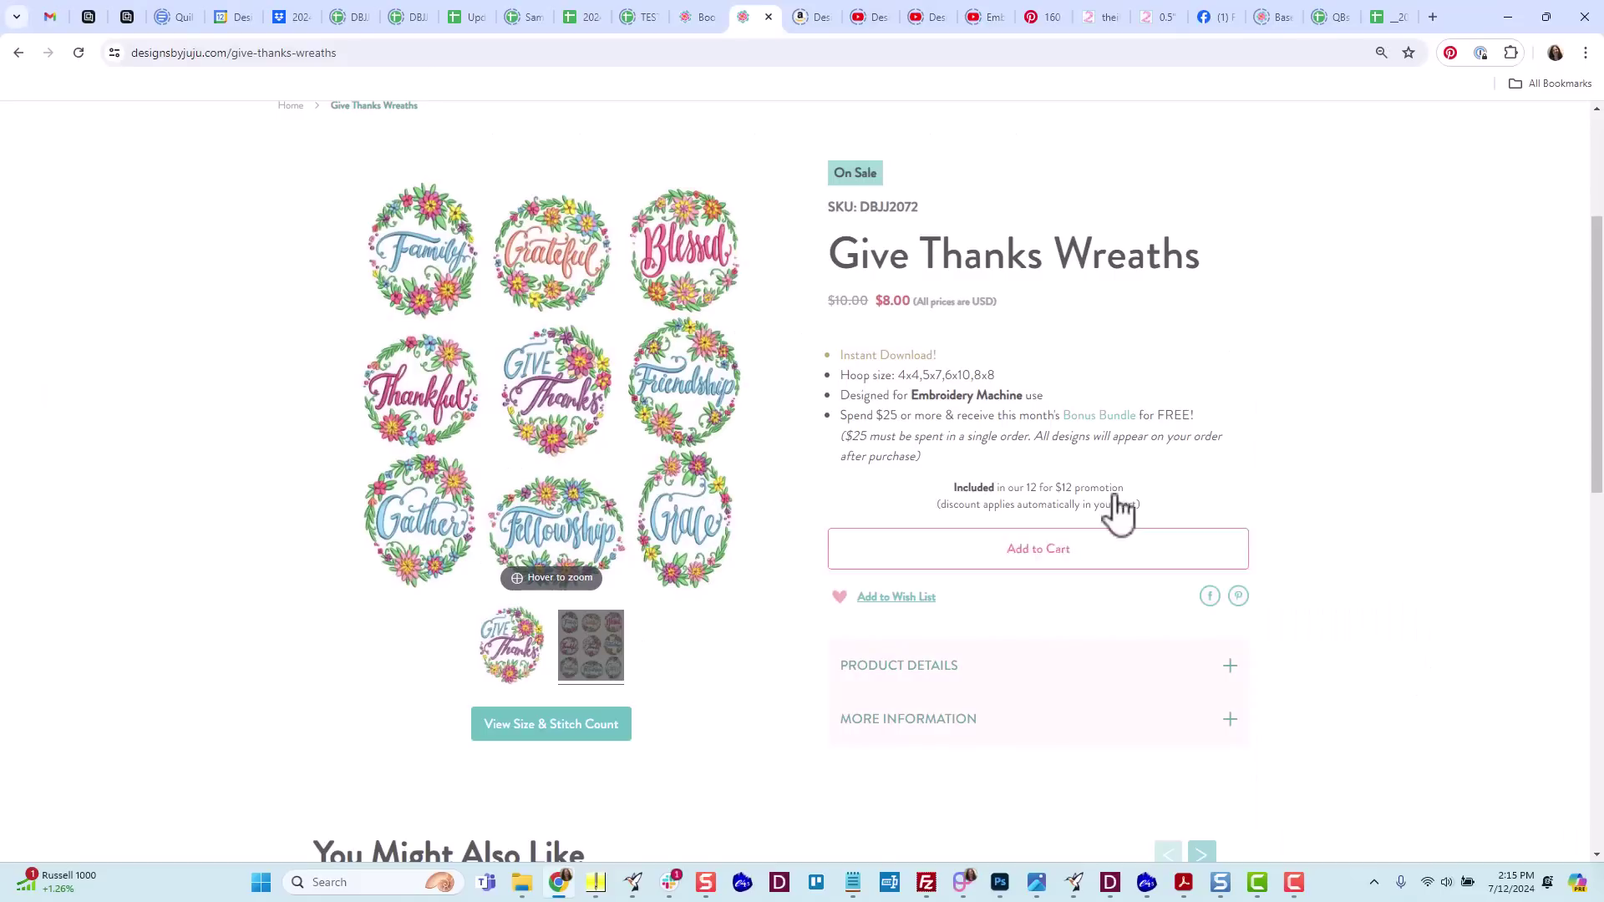
mouse_move(562, 243)
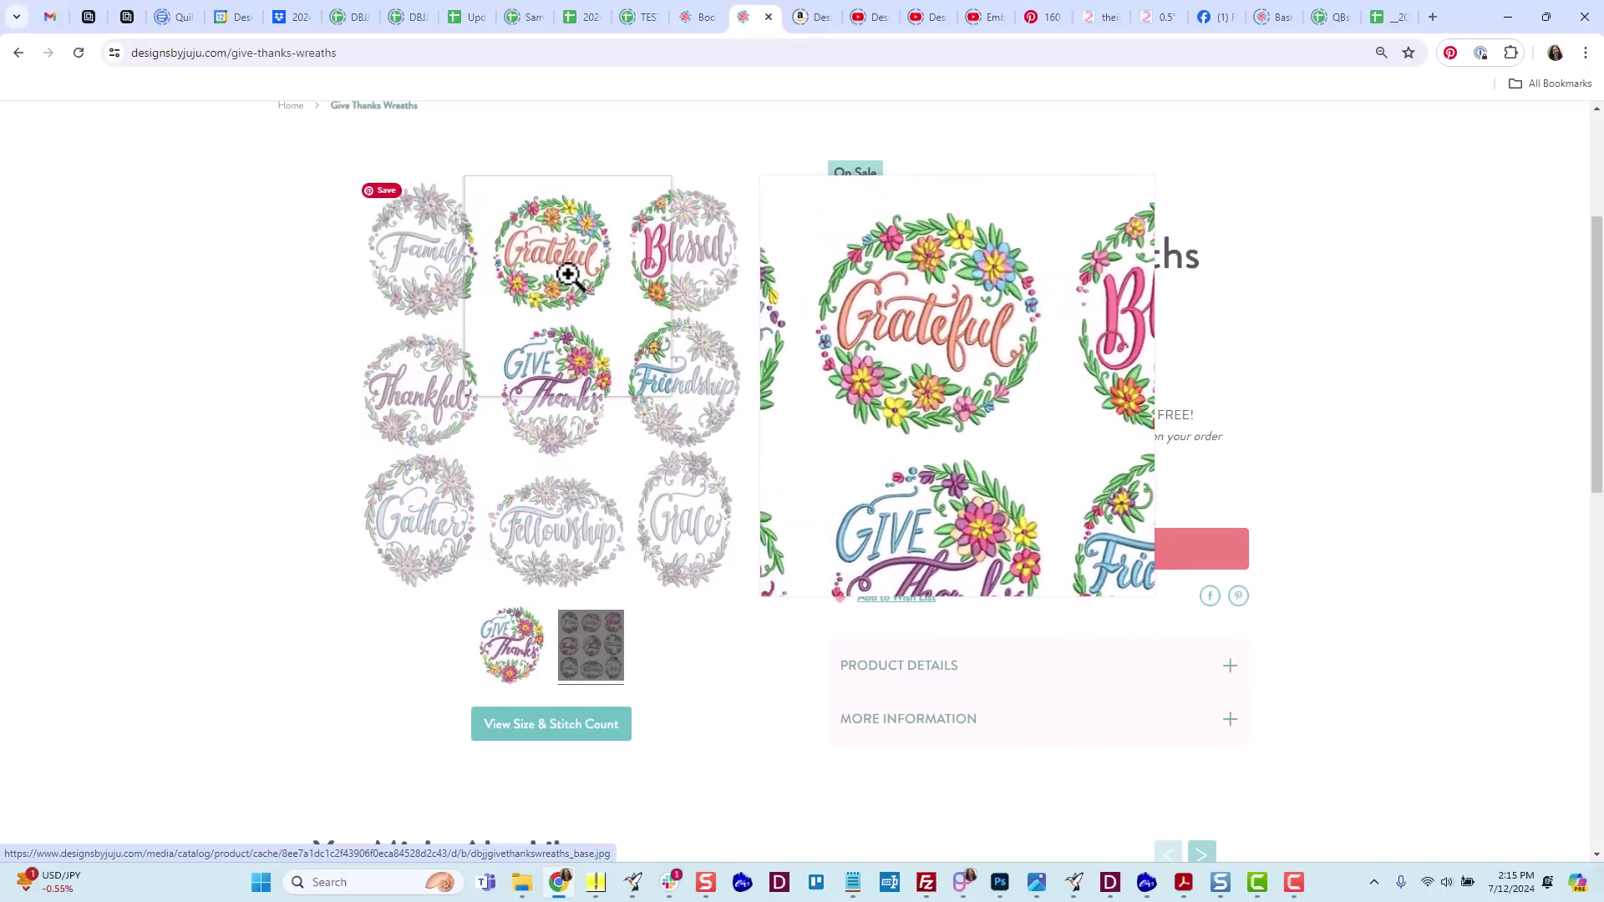
left_click(599, 884)
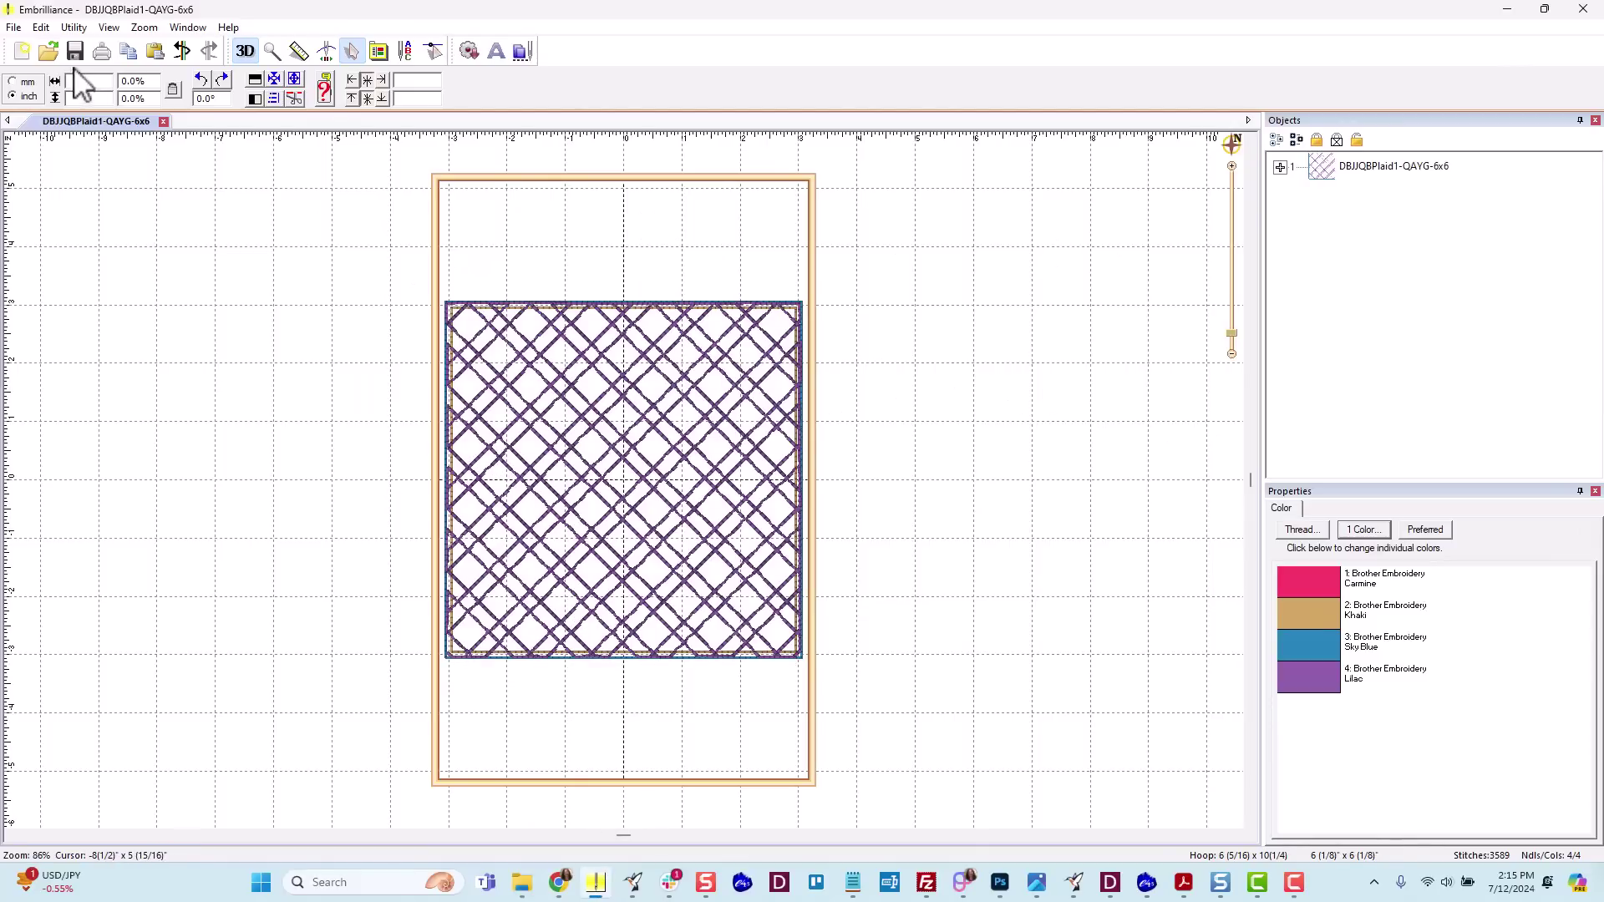
Start Merge Stitch File and browse the Give Thanks Wreaths design thumbnails.
left_click(14, 27)
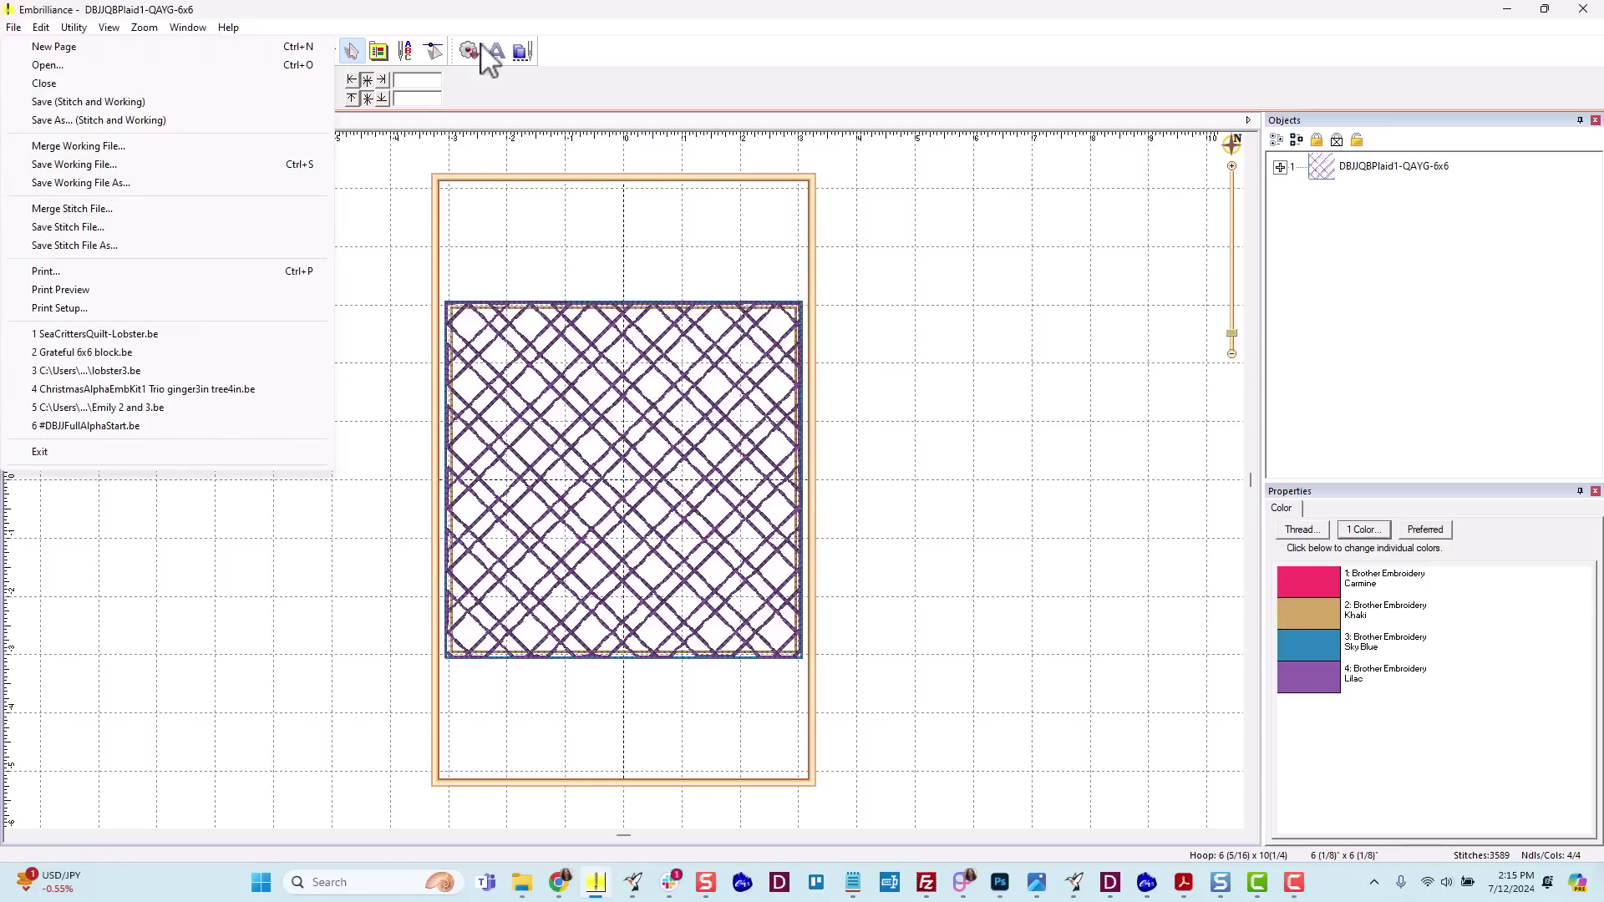
left_click(655, 72)
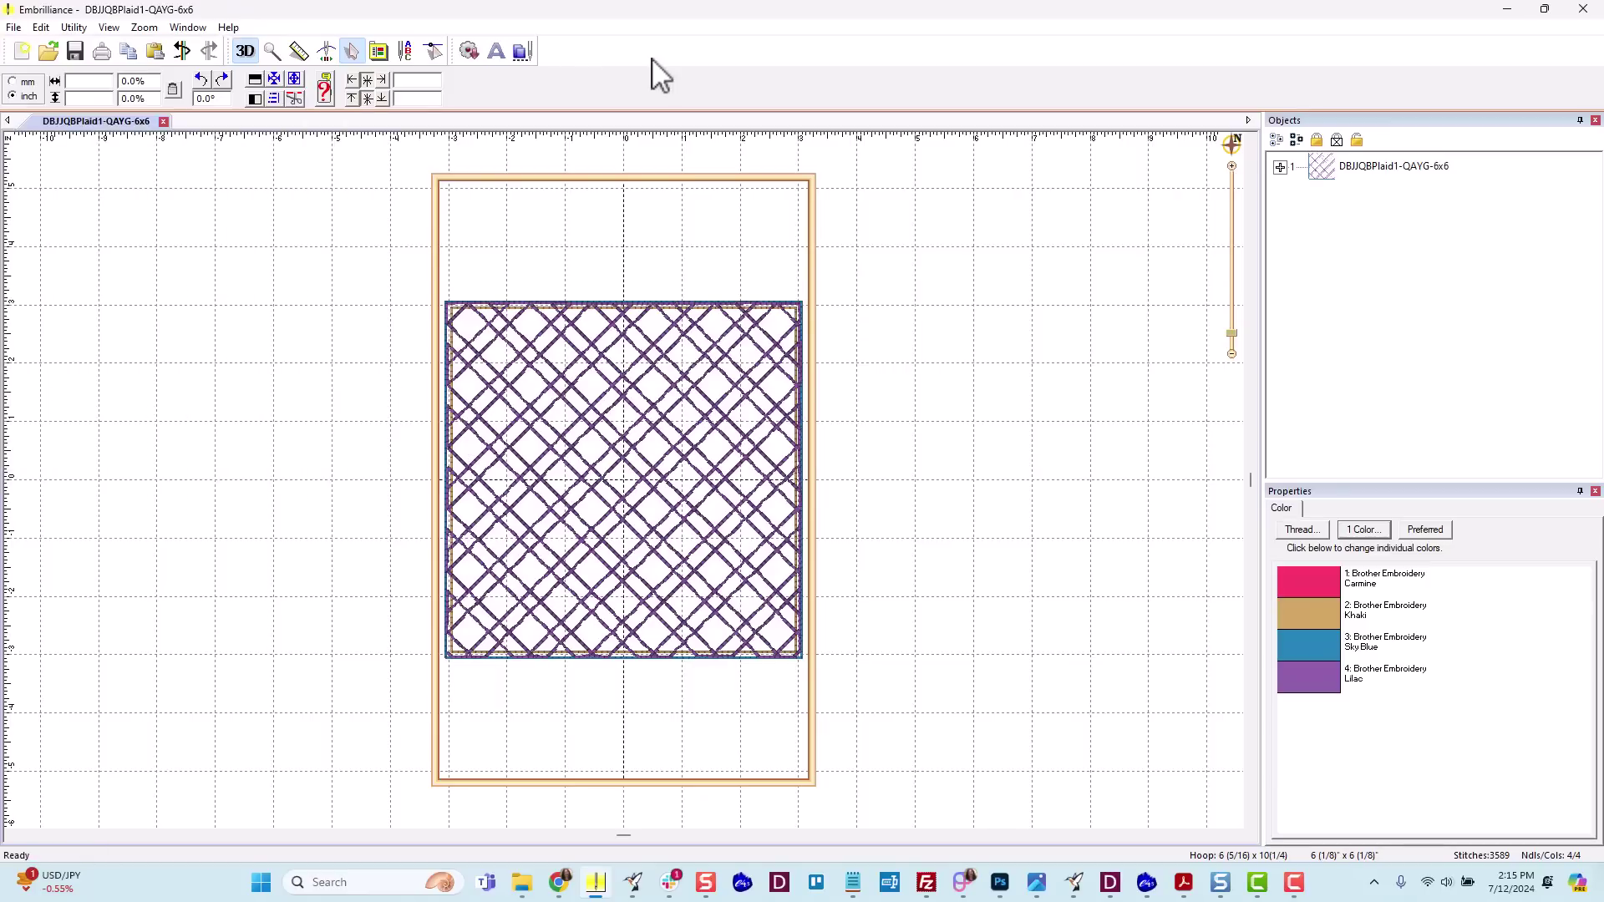
left_click(524, 52)
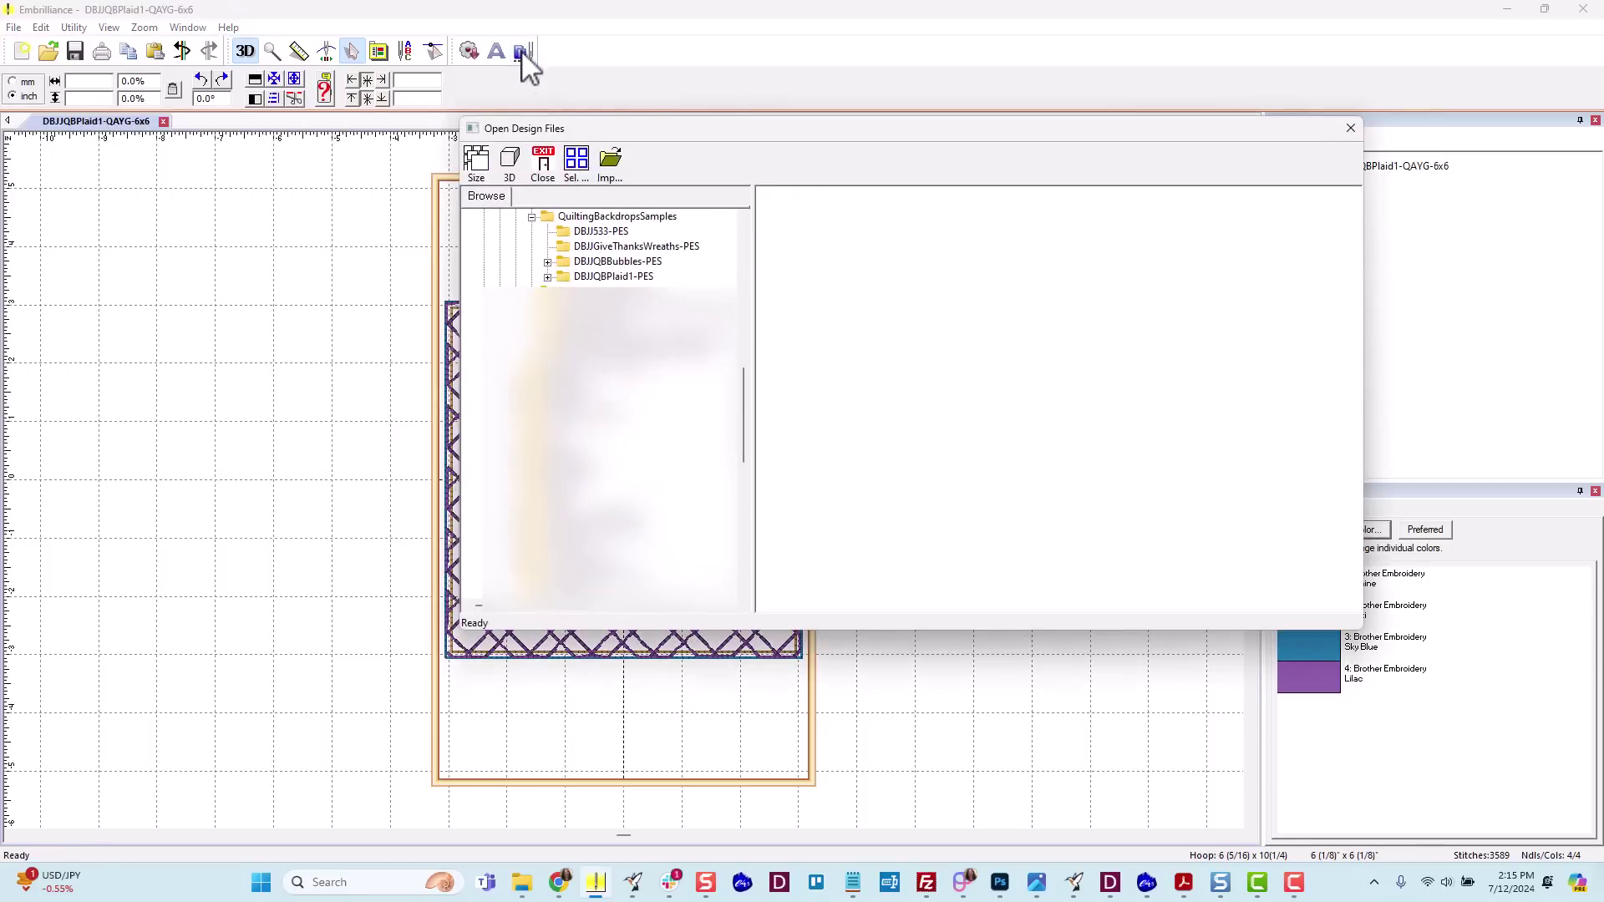
left_click(598, 246)
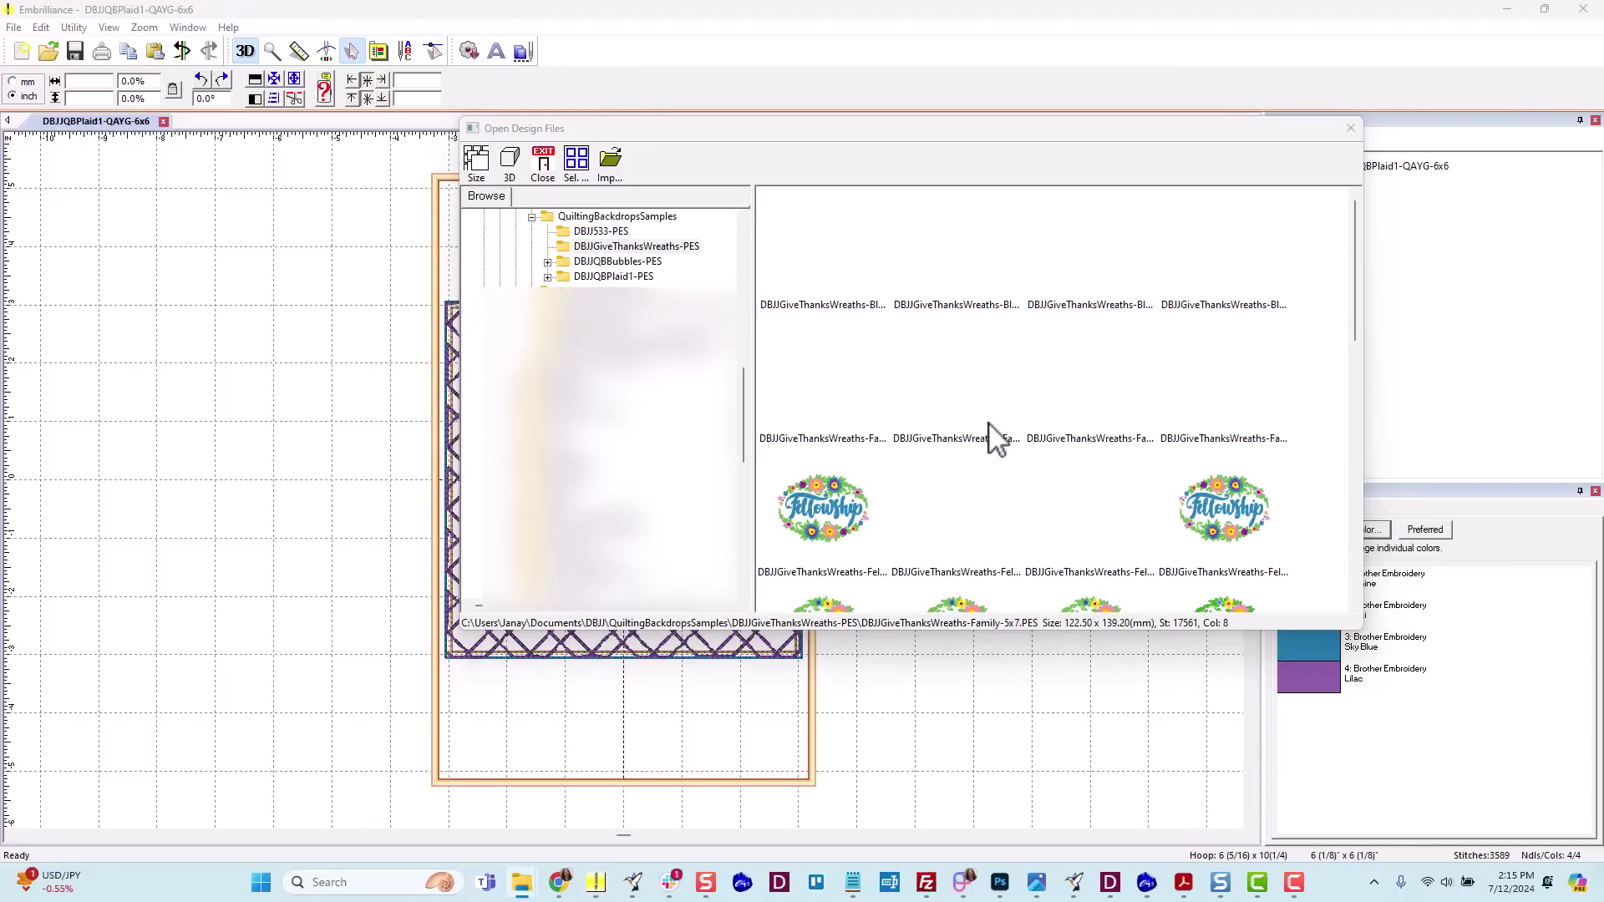
scroll(995, 422, "down", 5)
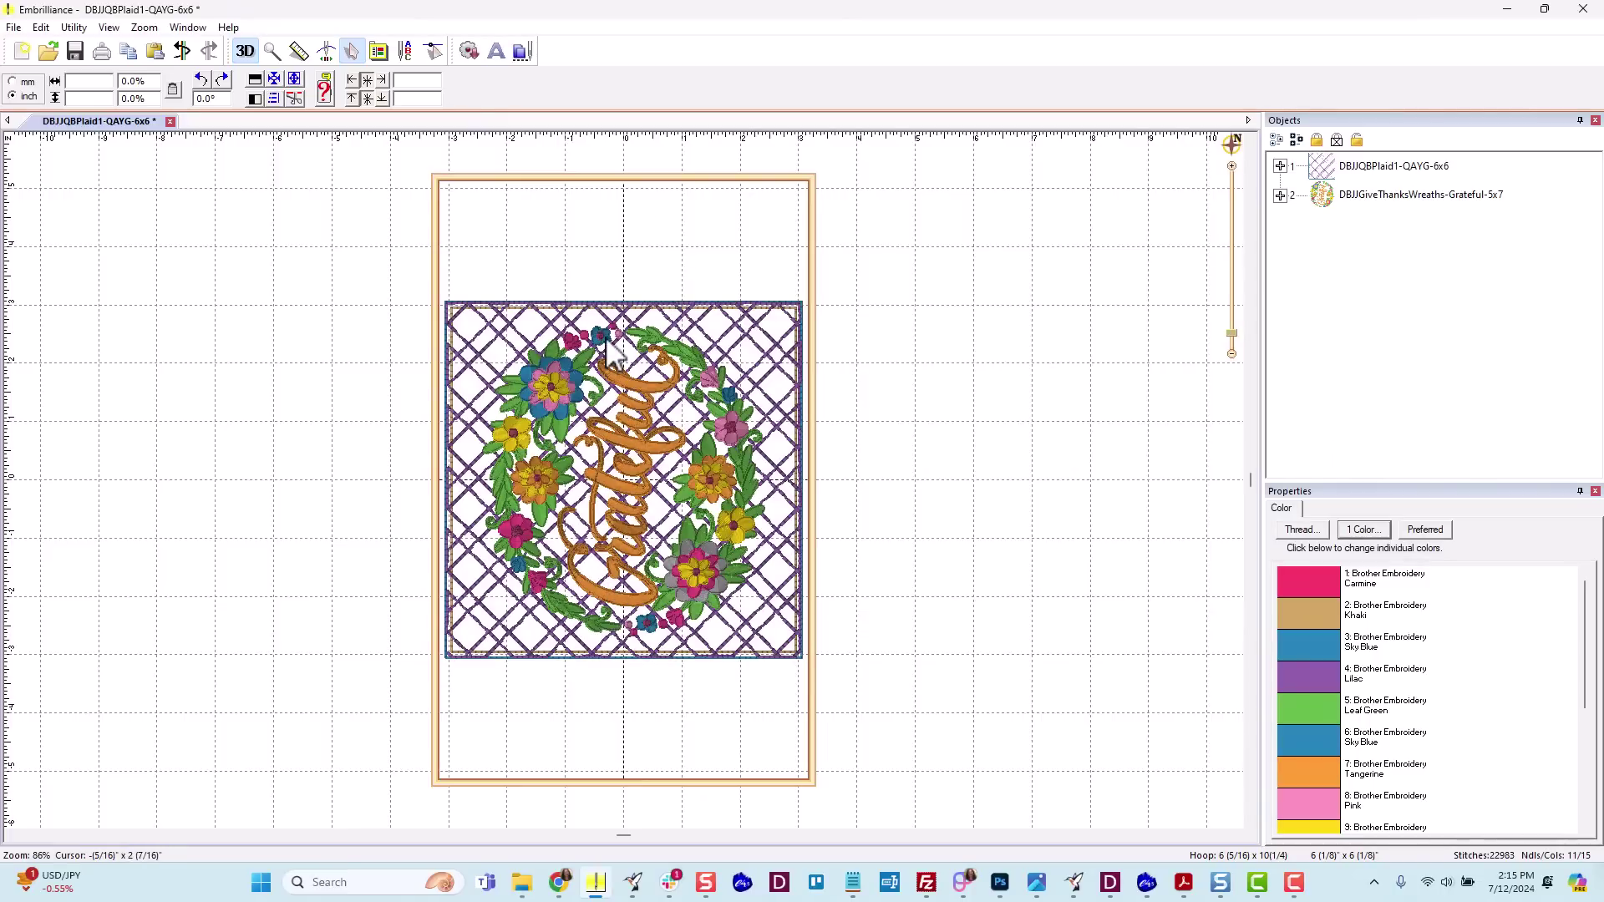
left_click(610, 350)
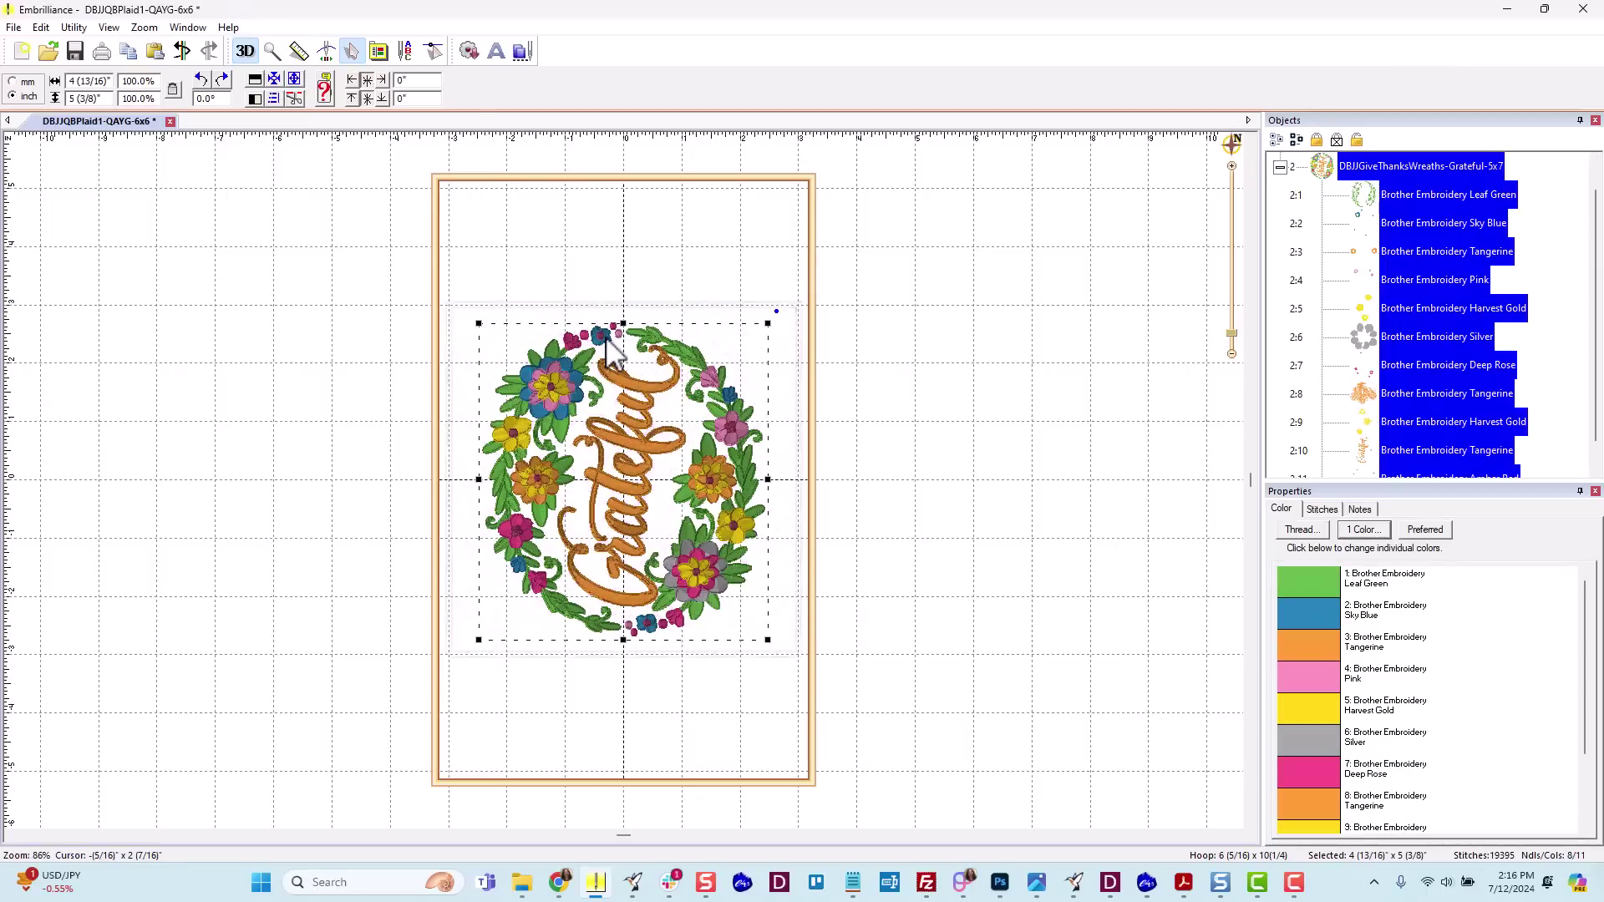
left_click(222, 80)
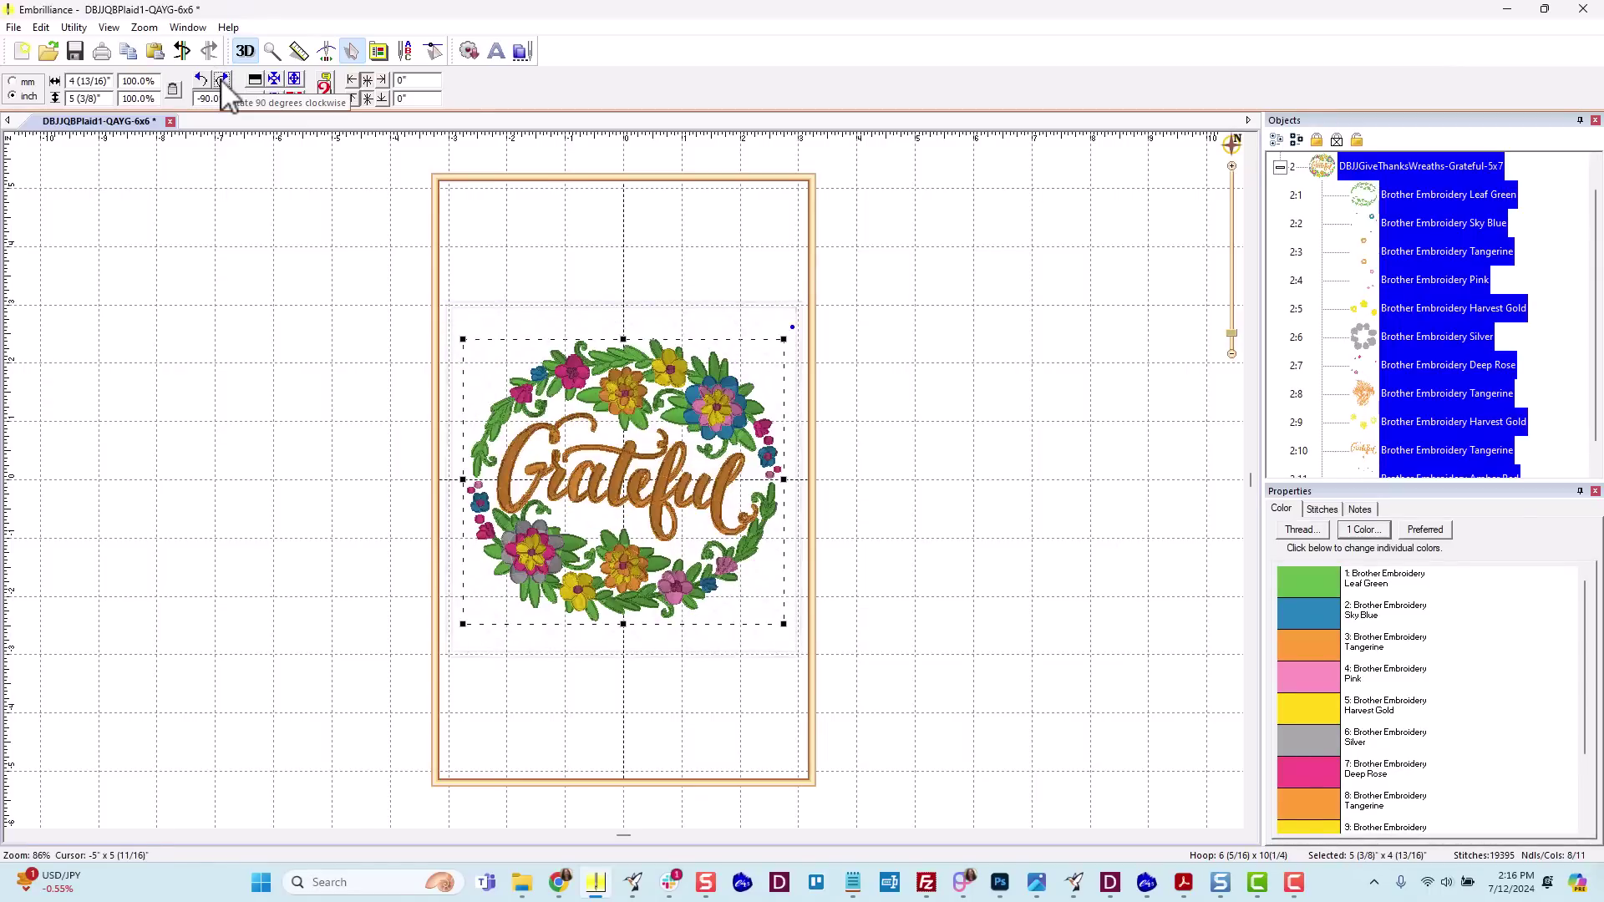
left_click(953, 309)
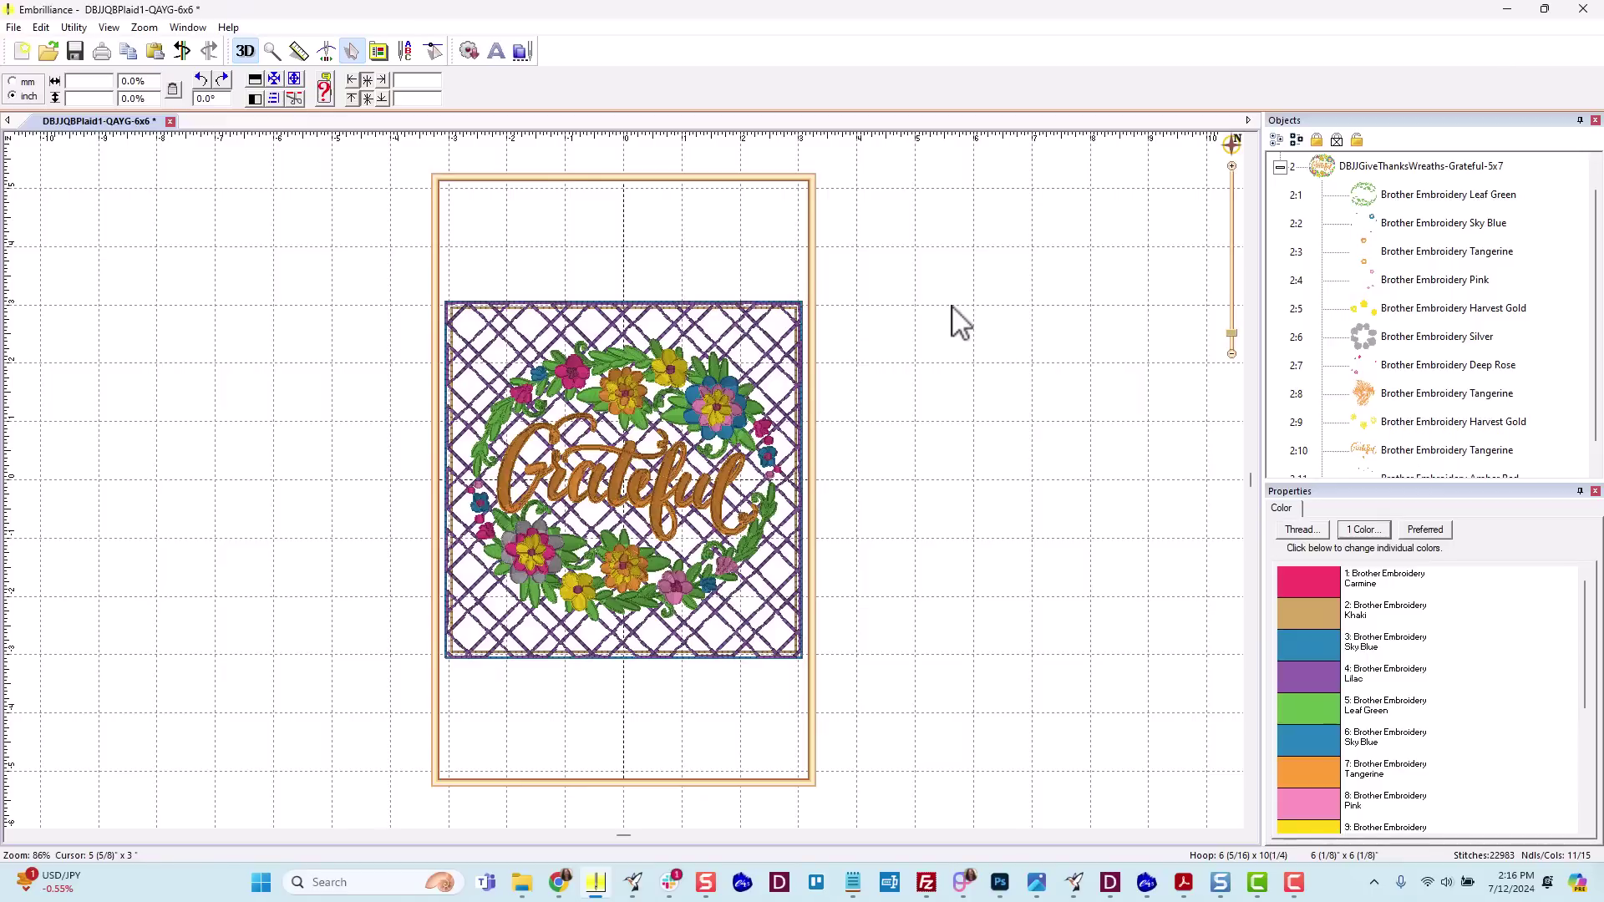
left_click(768, 317)
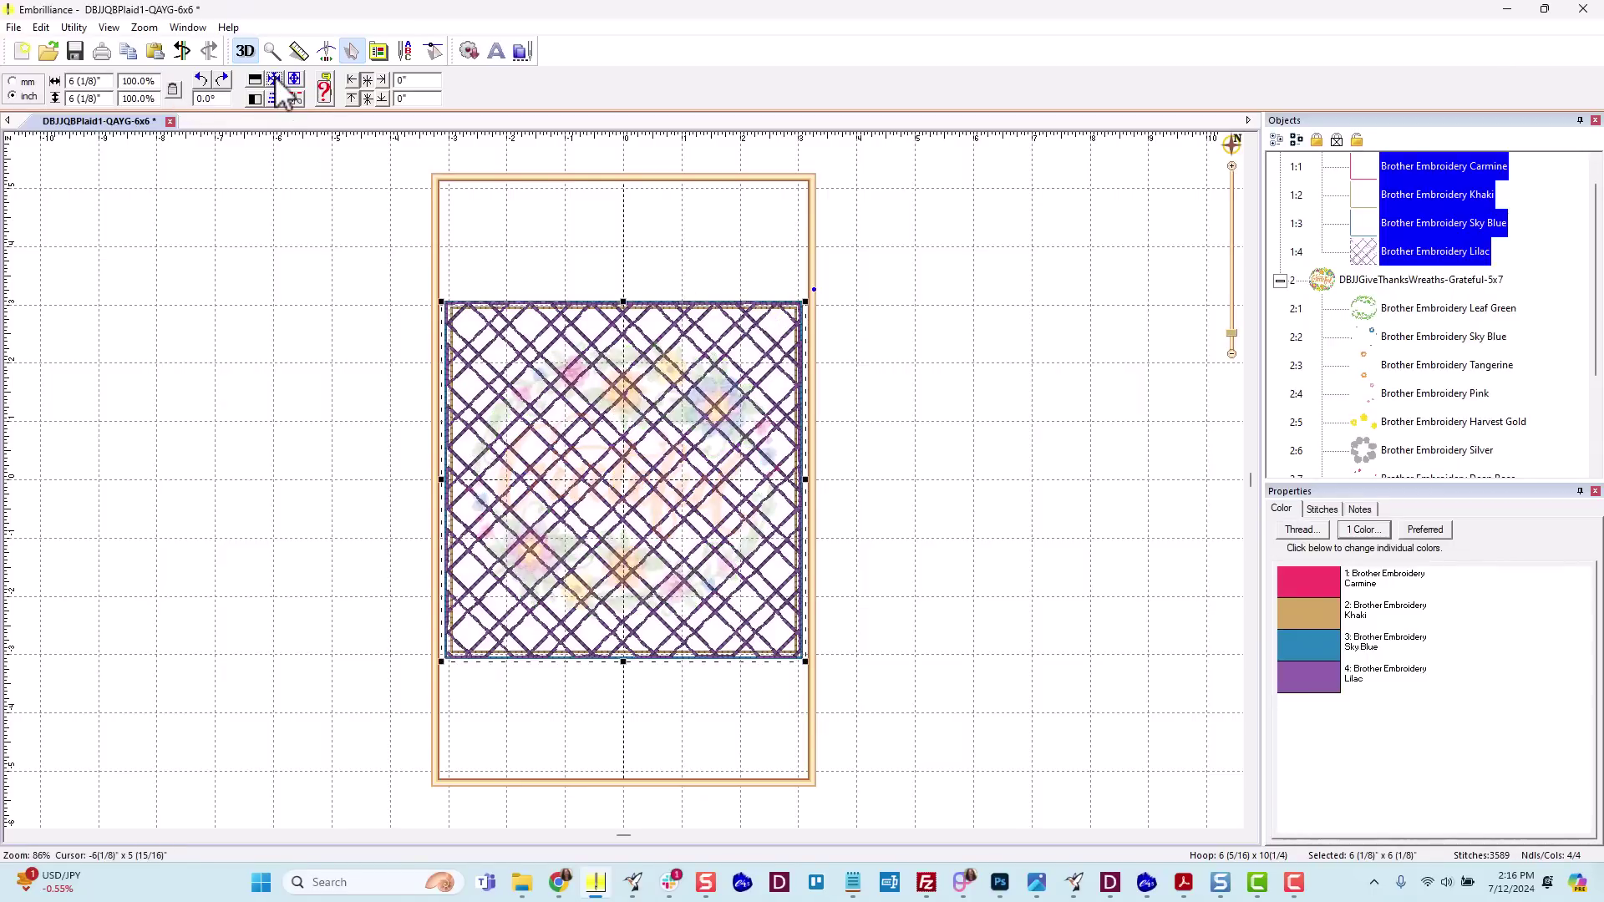
left_click(1323, 282)
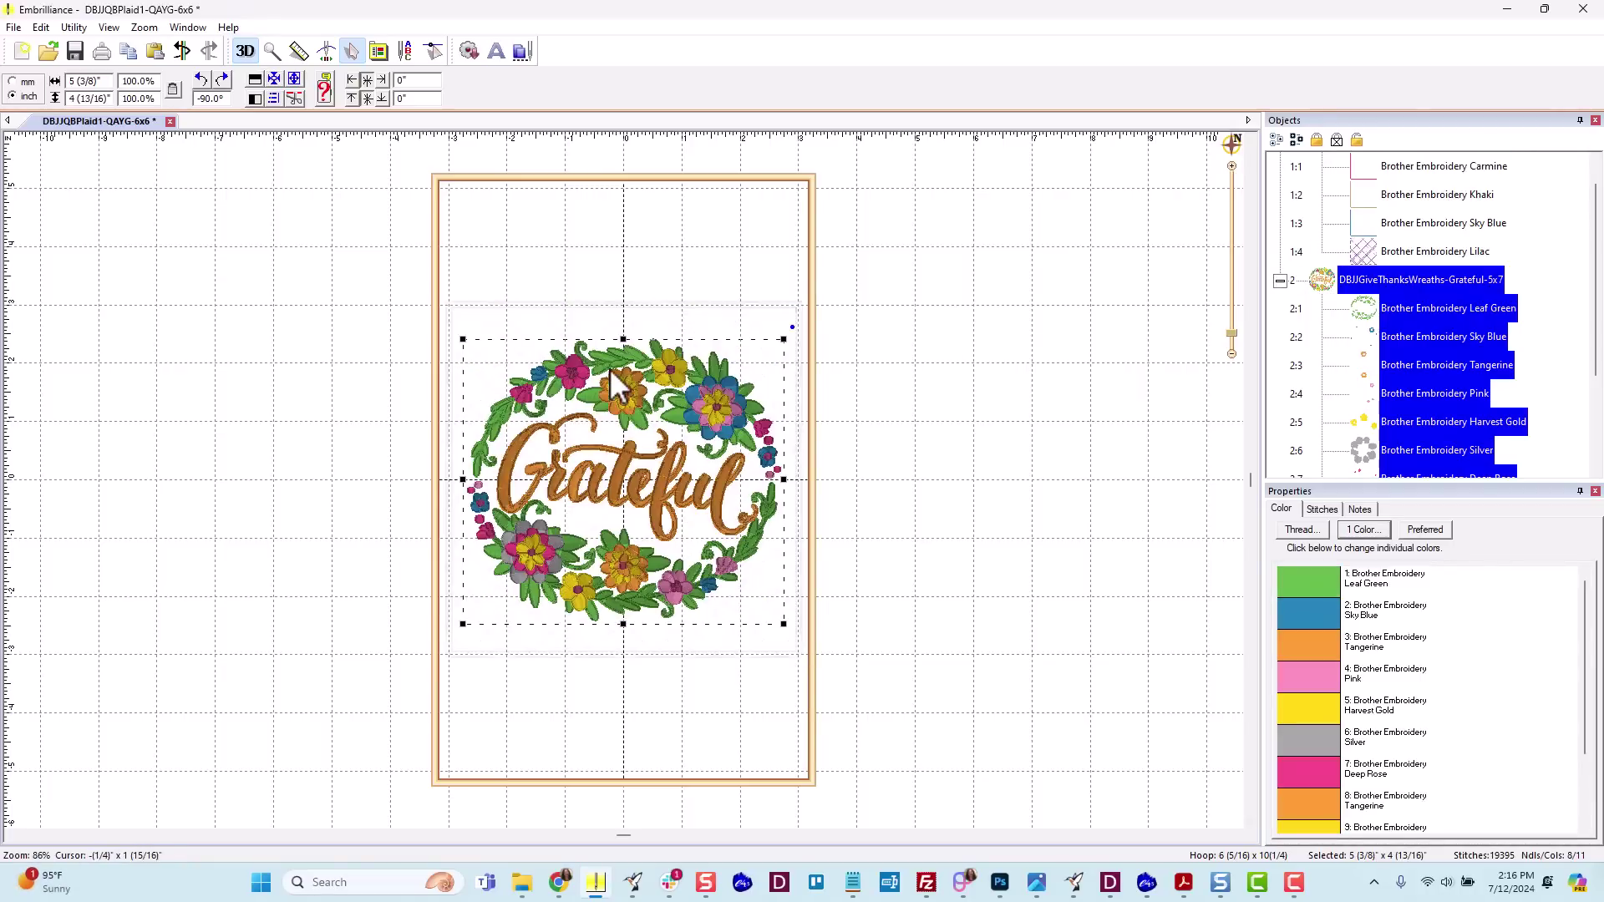
left_click(903, 337)
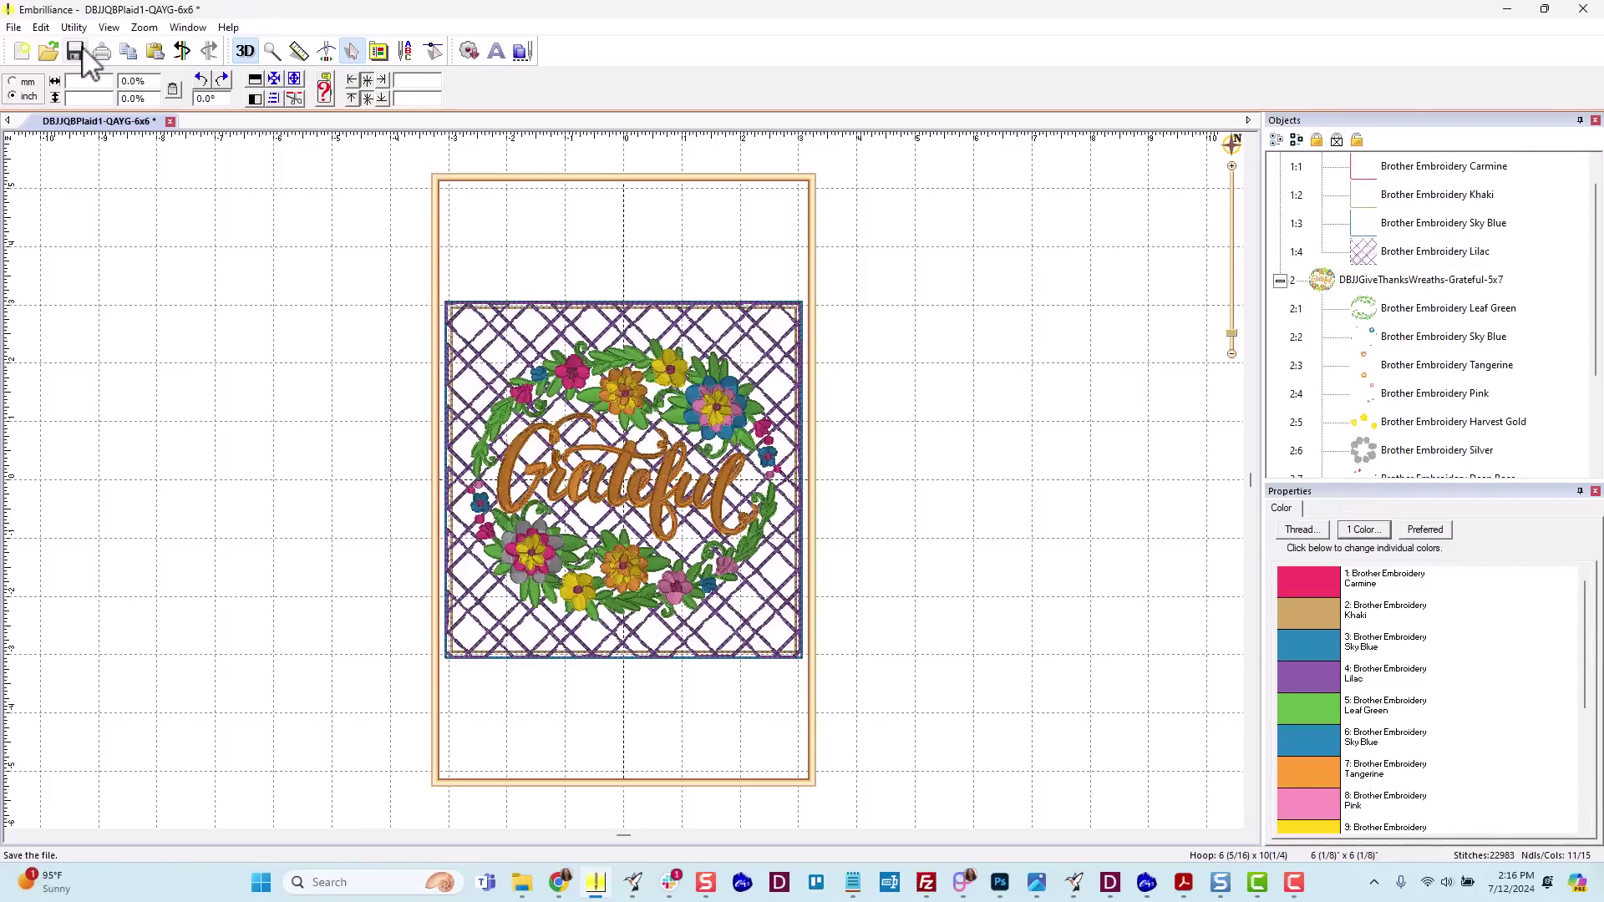
left_click(14, 27)
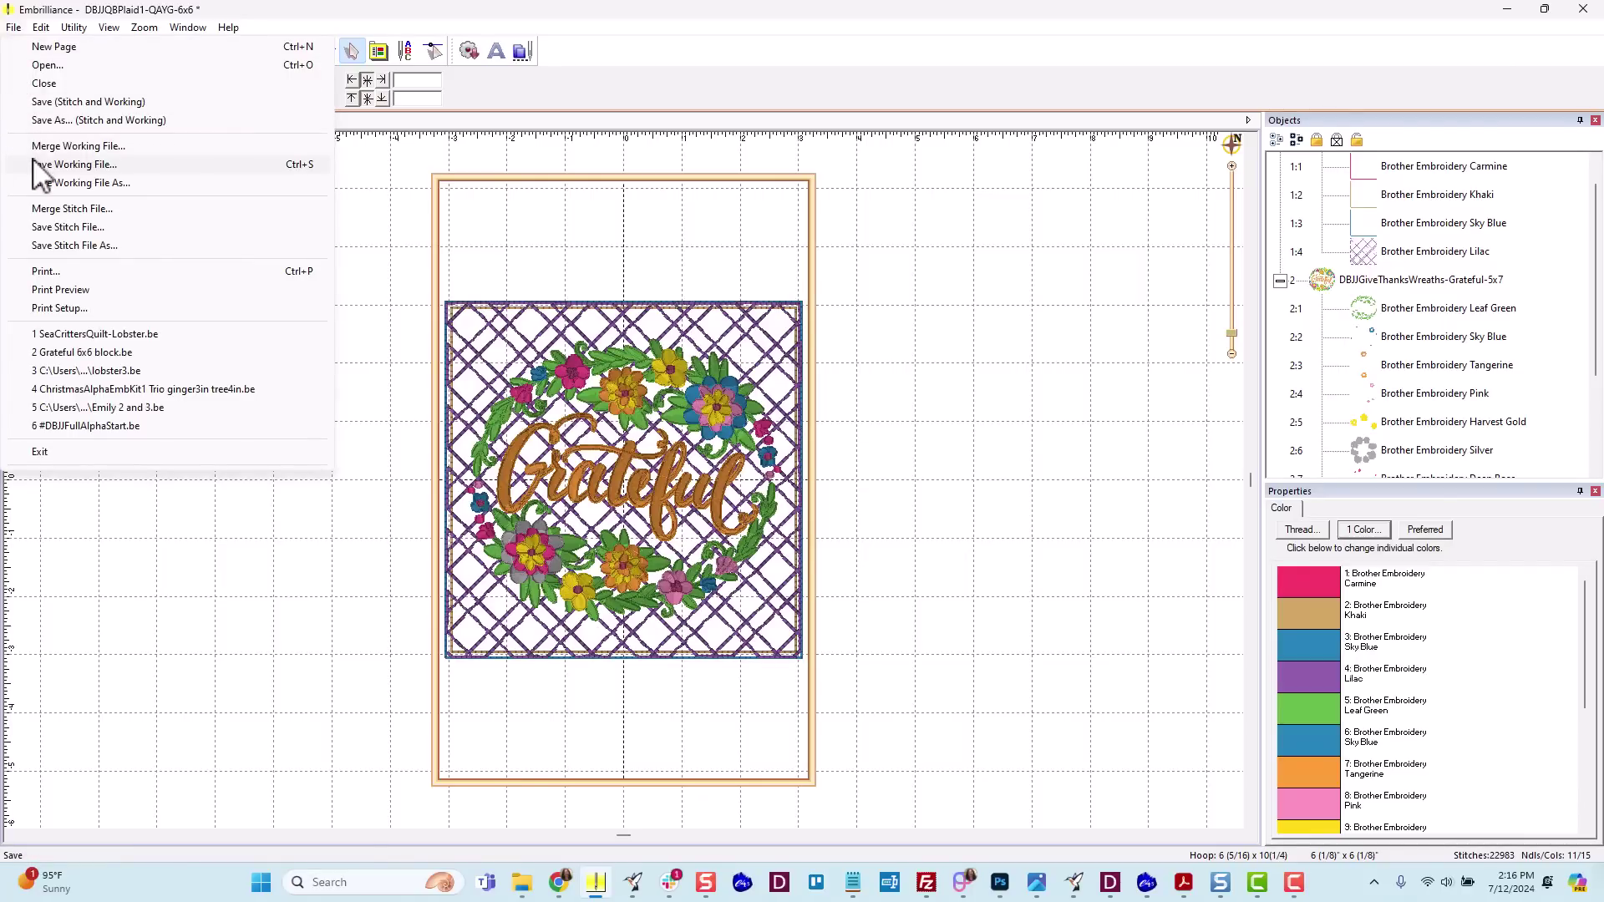
left_click(1032, 326)
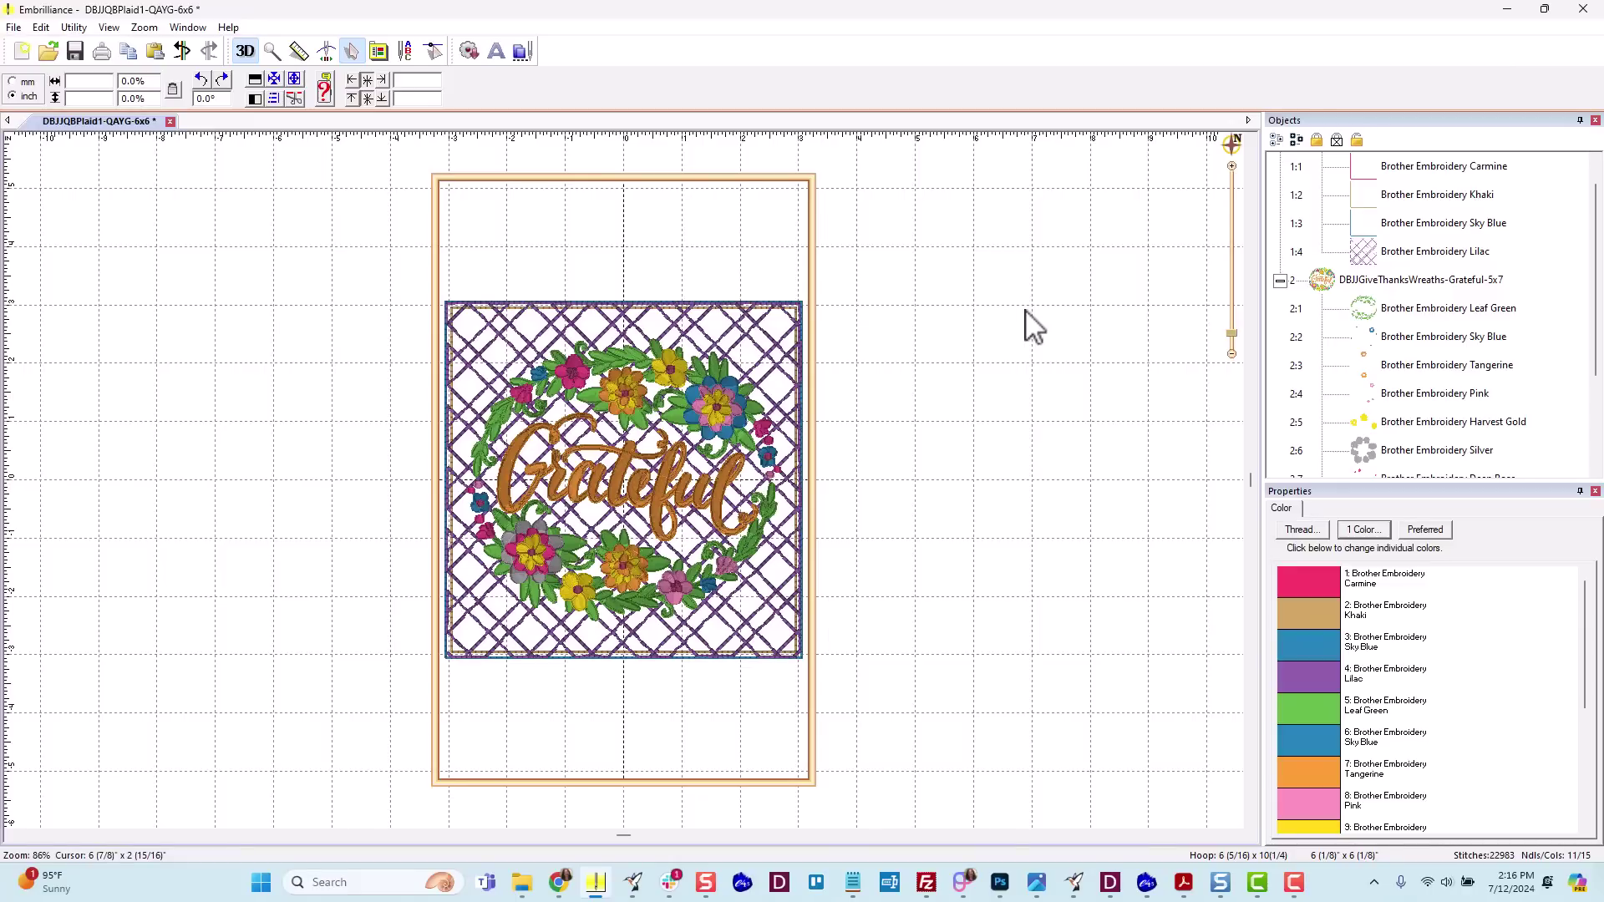
Recolour the plaid's Lilac lattice layer to 001 Polar White thread.
scroll(1412, 339, "up", 1)
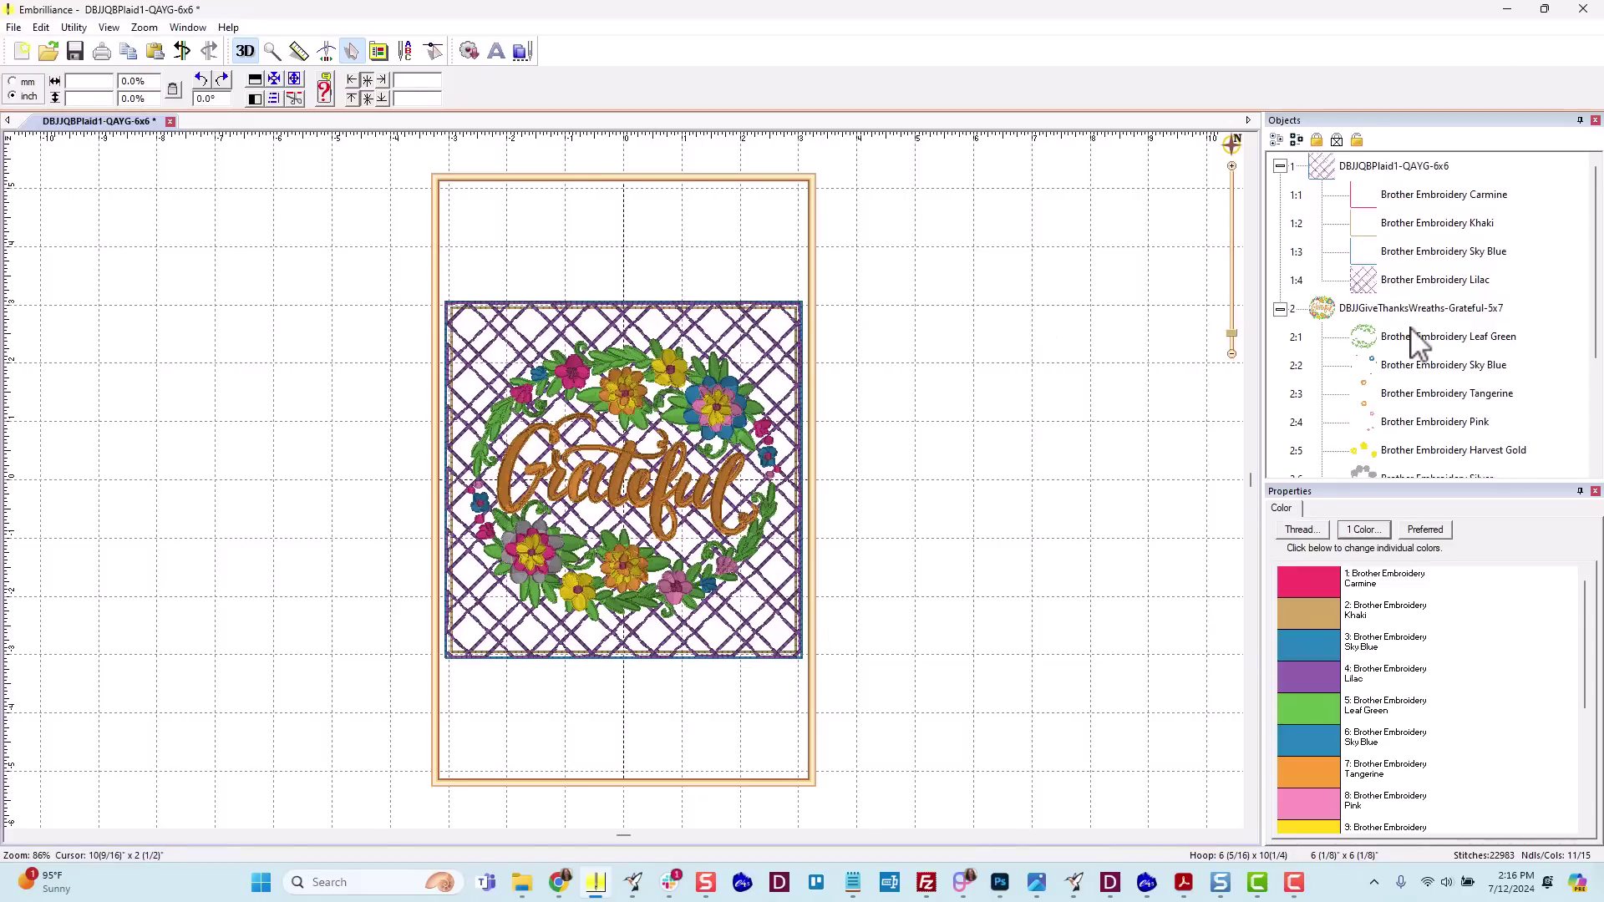
left_click(1370, 284)
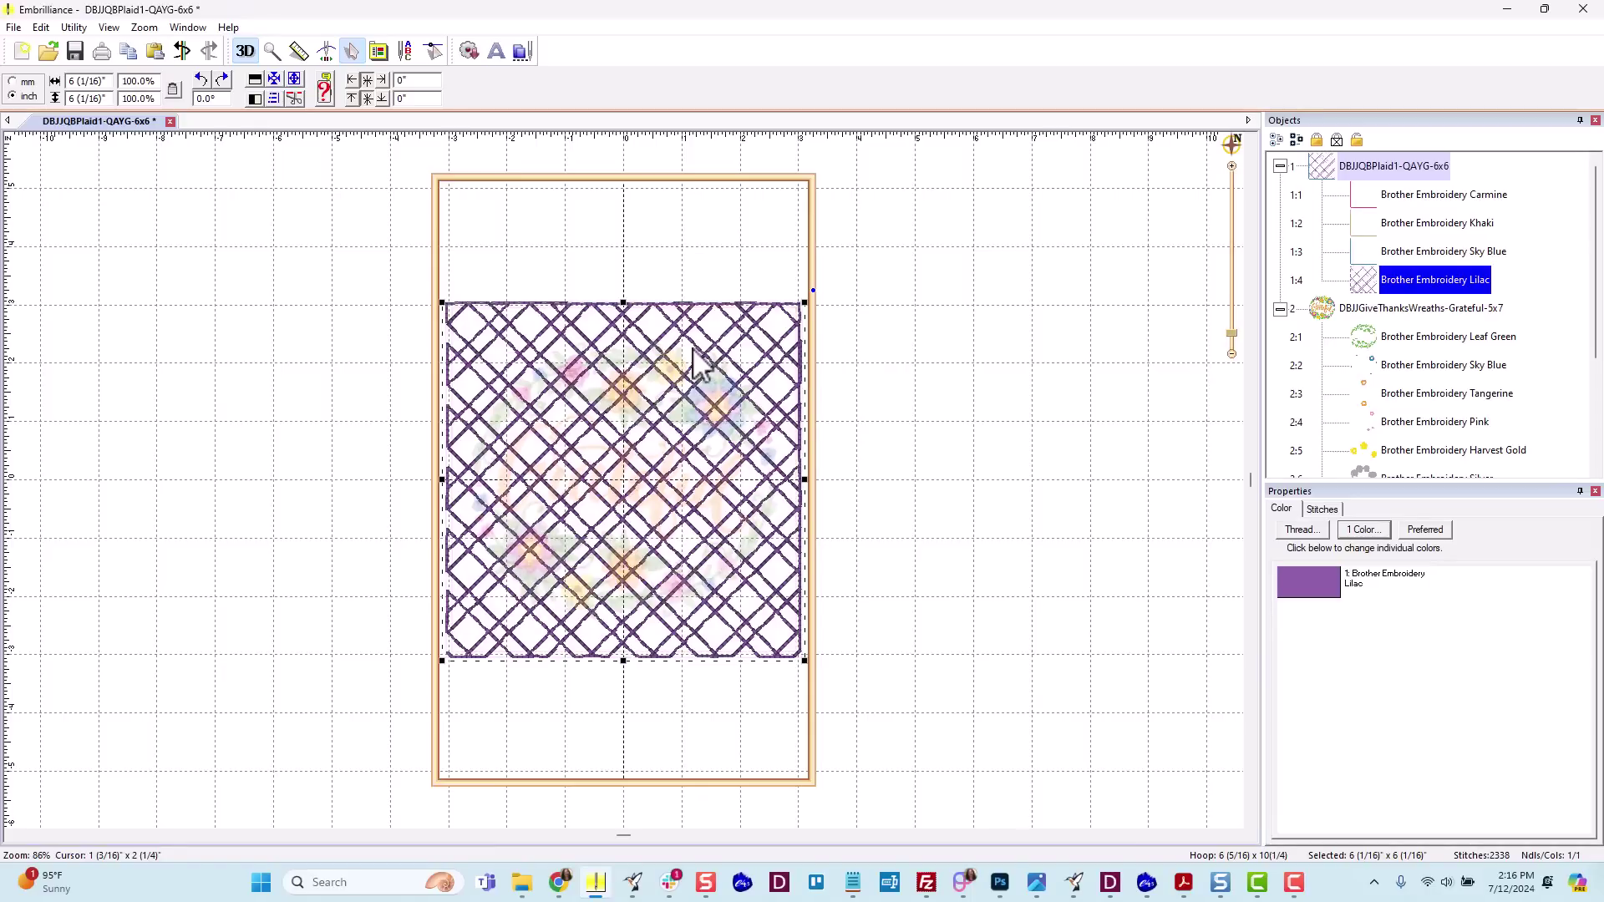
left_click(1306, 583)
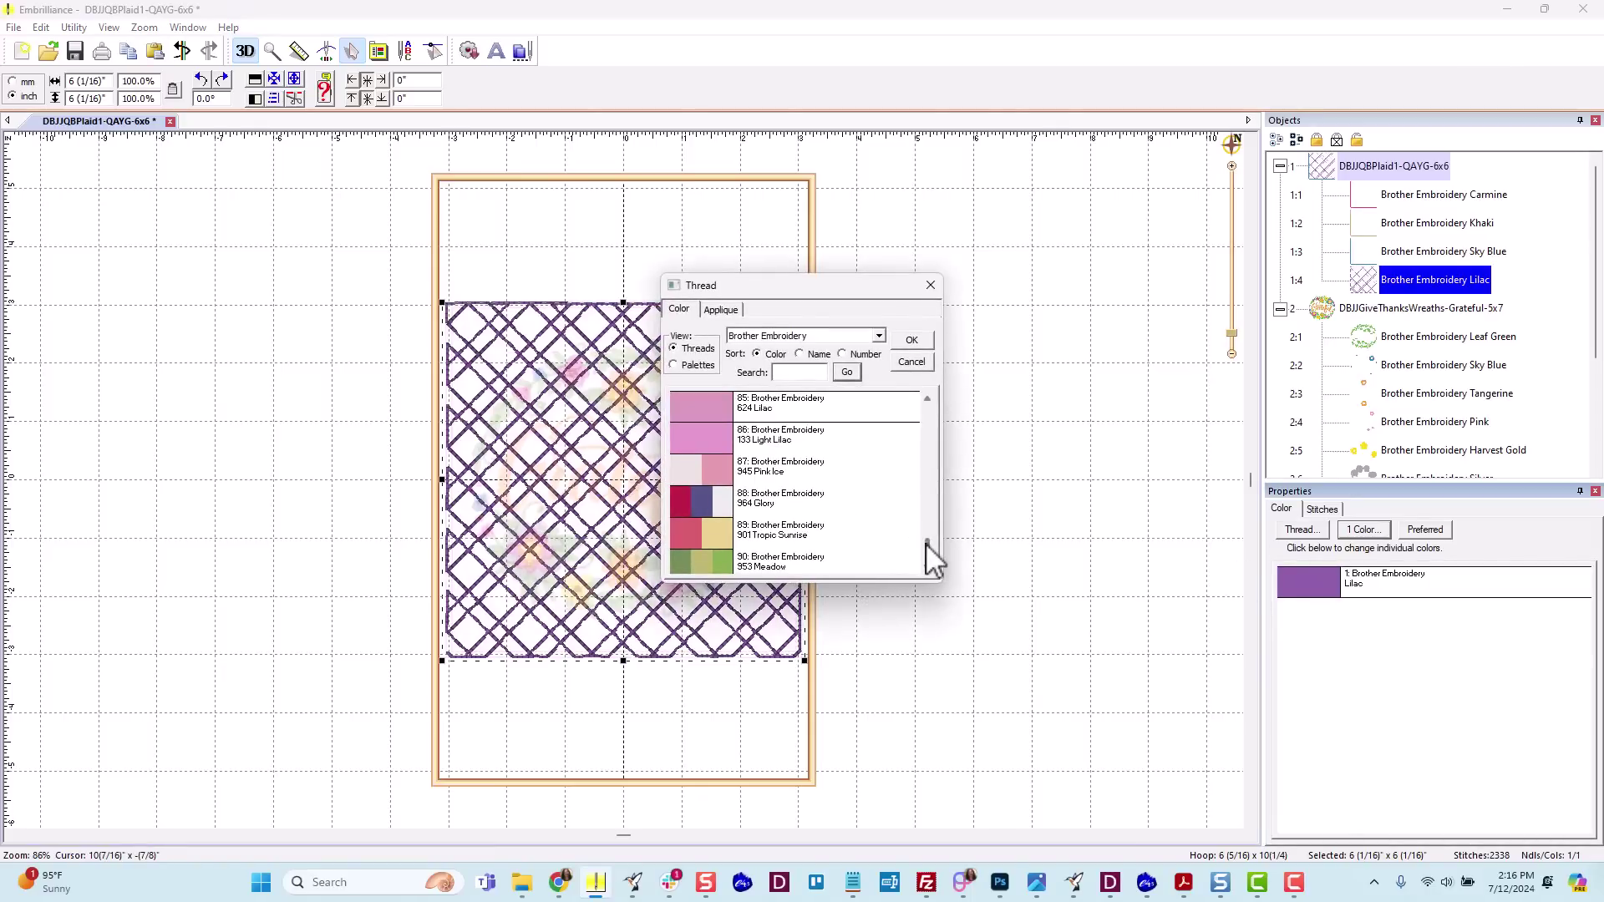
left_click_drag(926, 545, 926, 418)
left_click(717, 407)
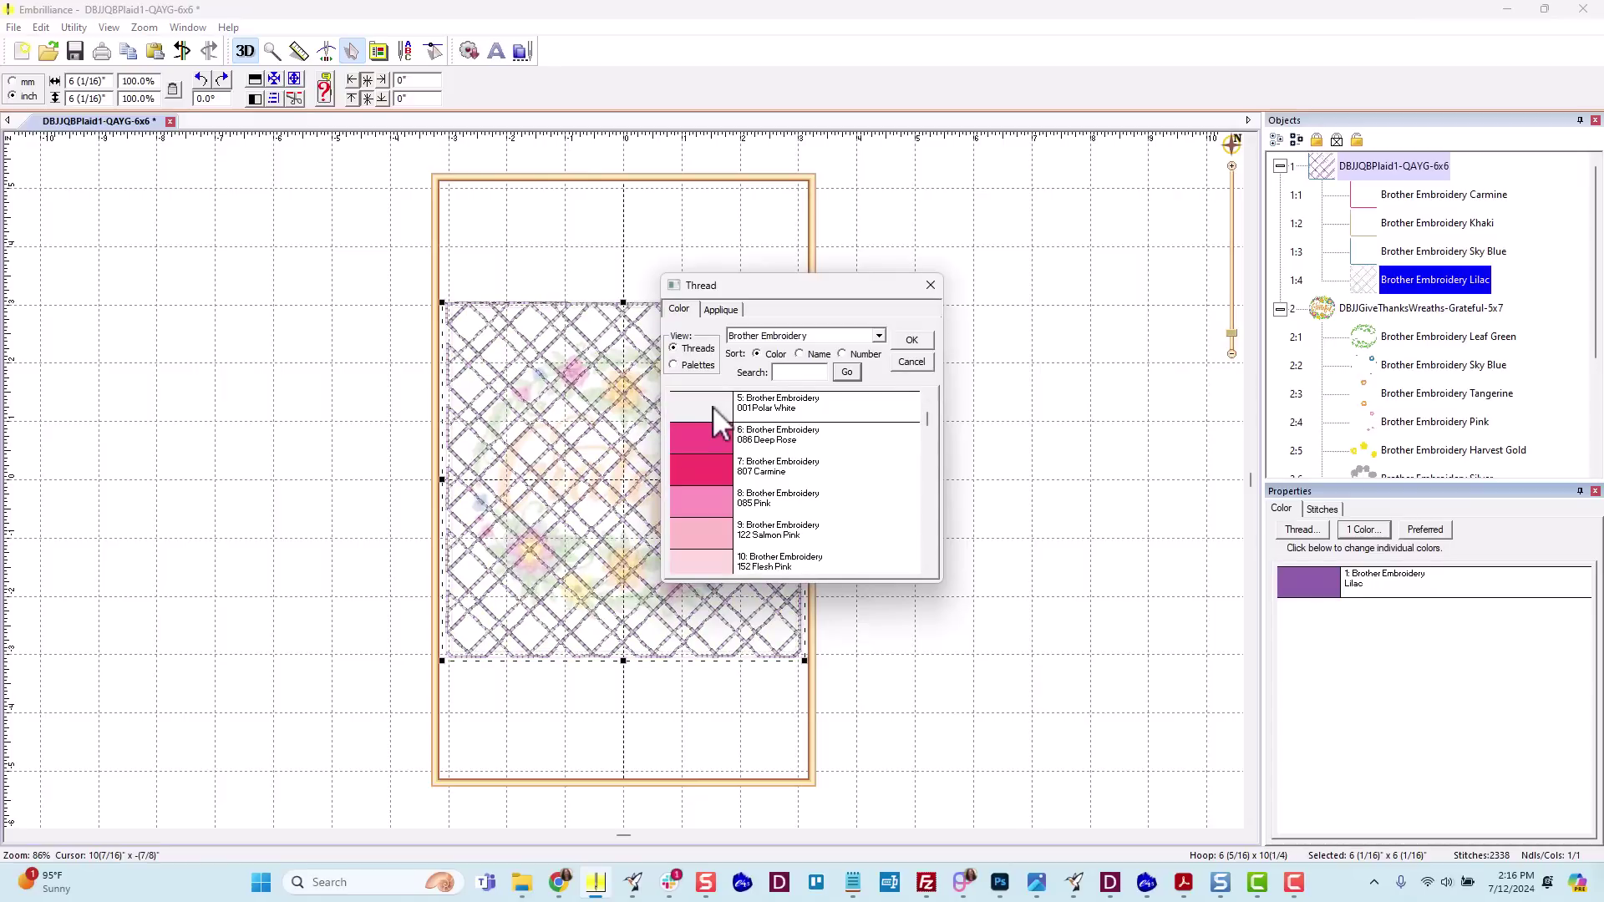
left_click(909, 343)
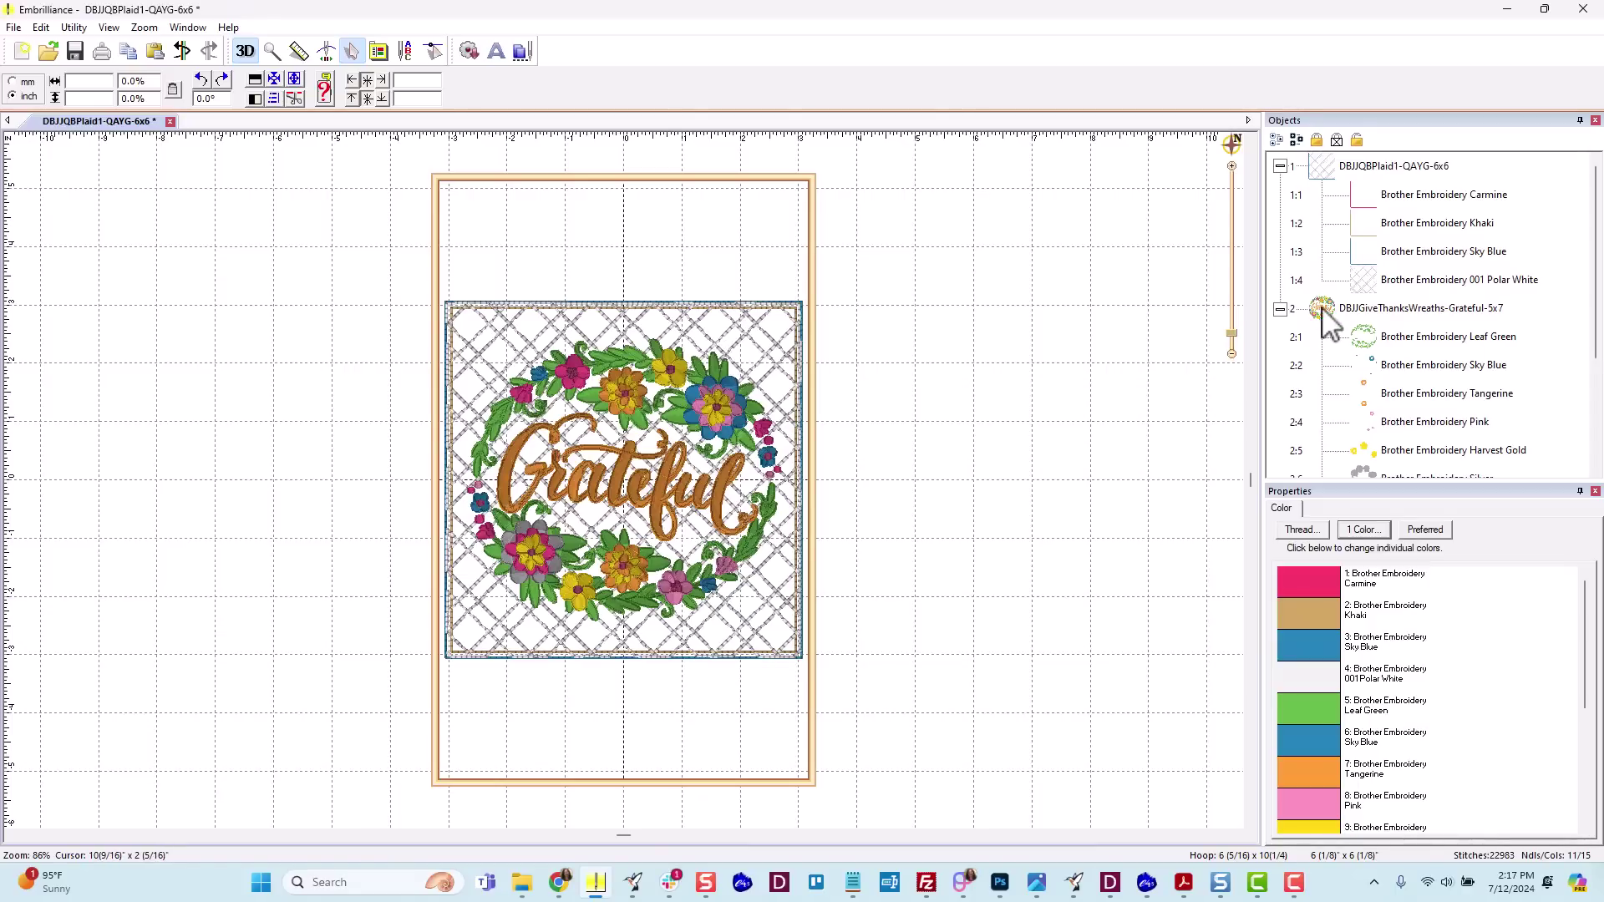
left_click(1363, 343)
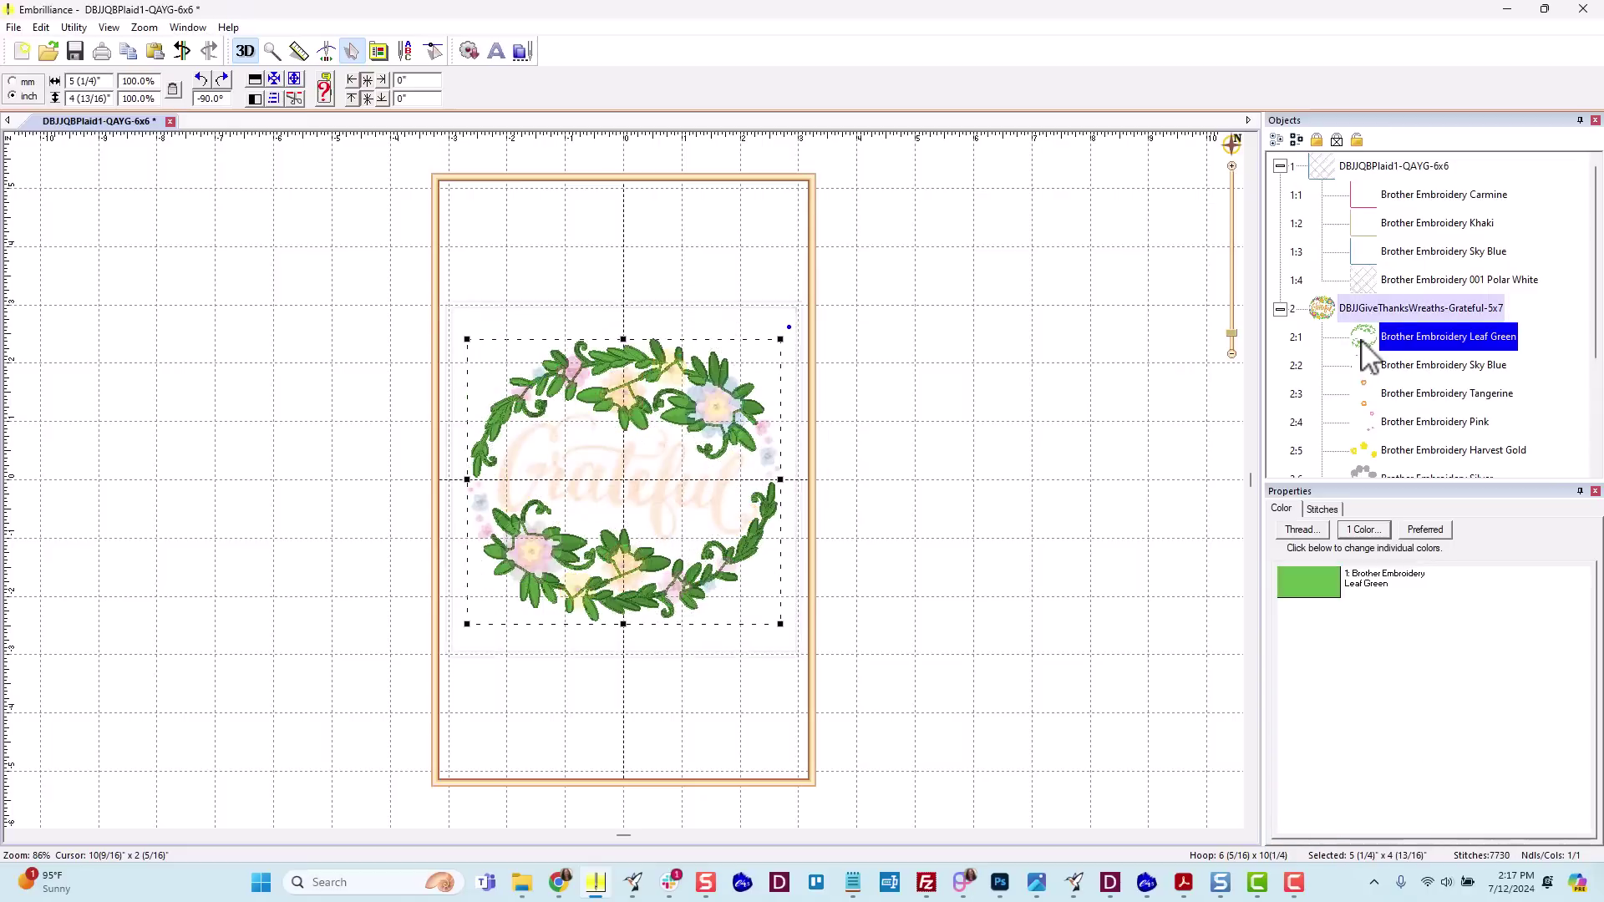
left_click(1365, 367)
left_click(1375, 400)
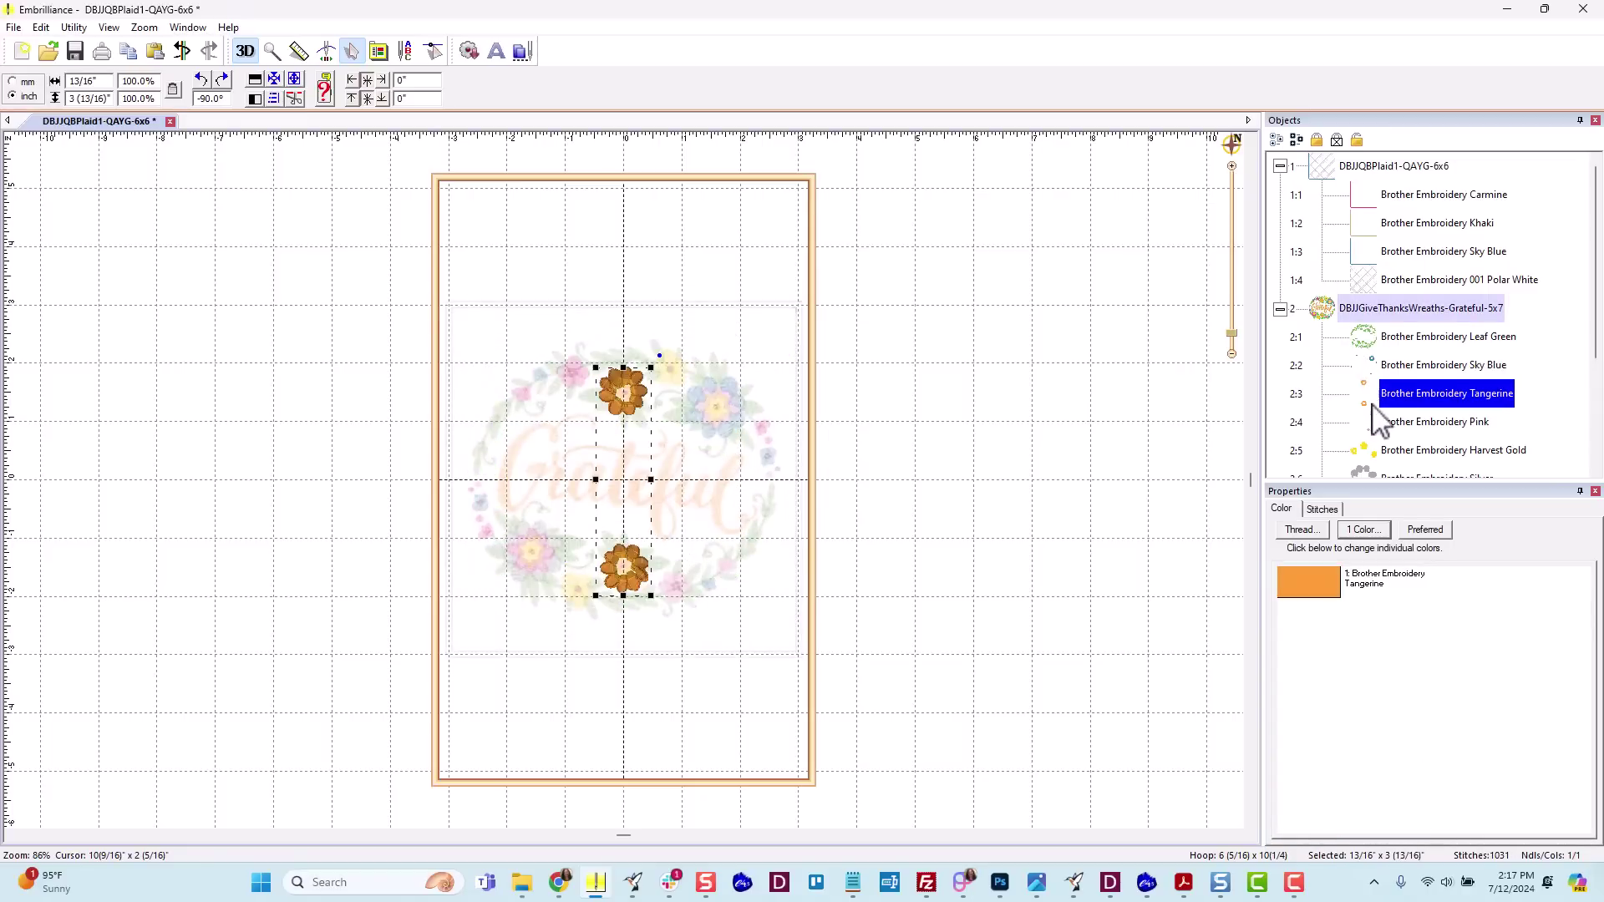
left_click(1375, 425)
left_click(1372, 452)
left_click(1329, 316)
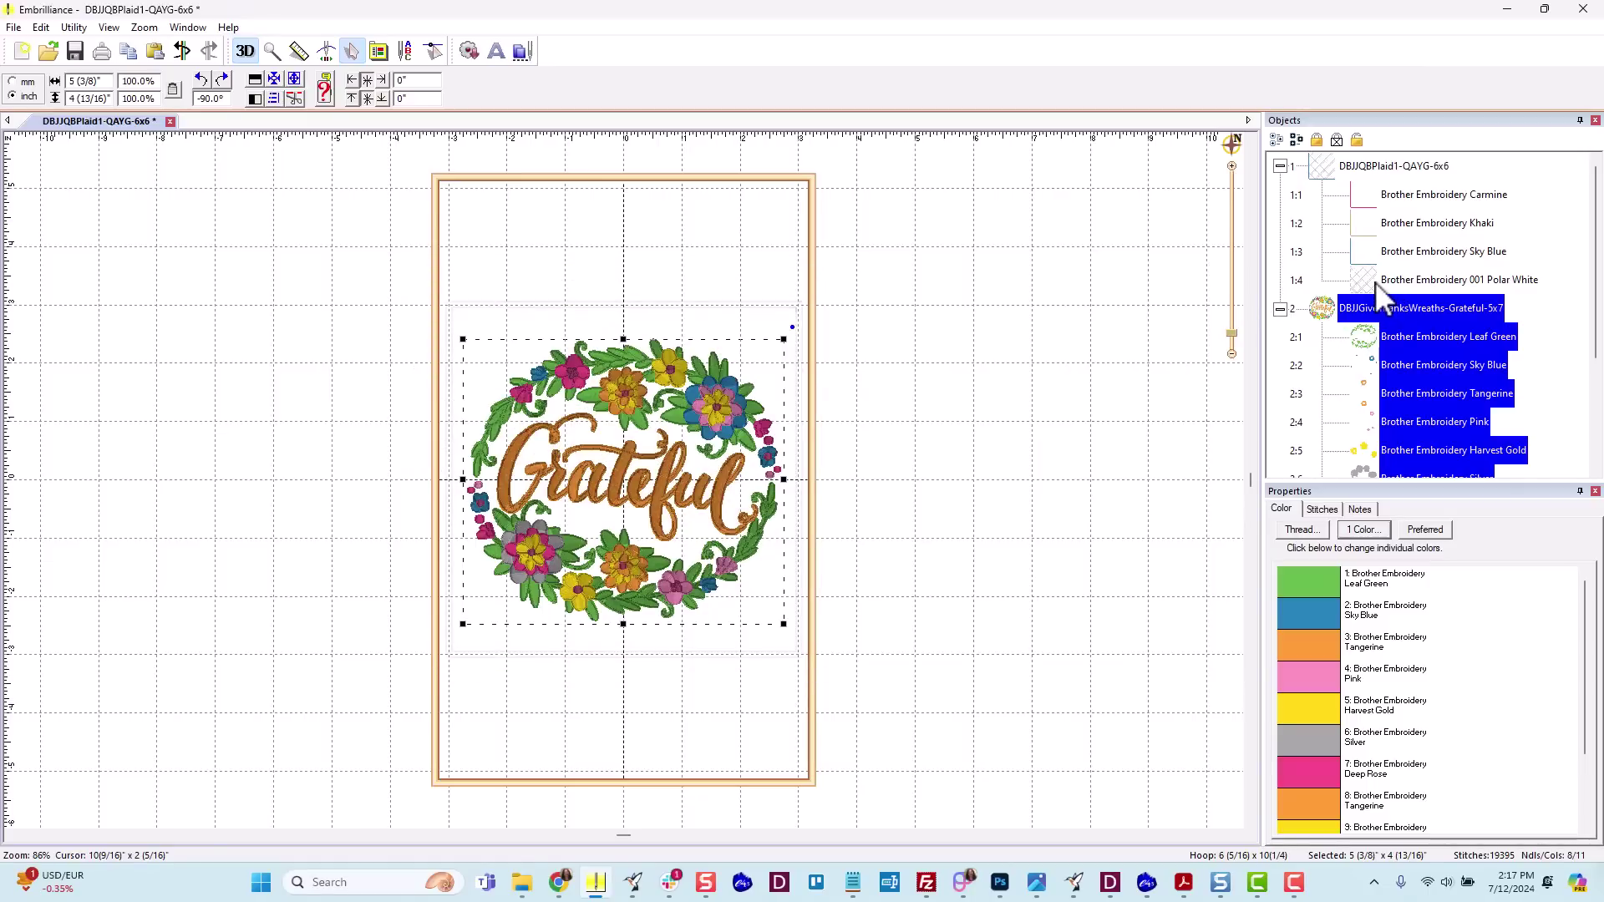
left_click(1376, 283)
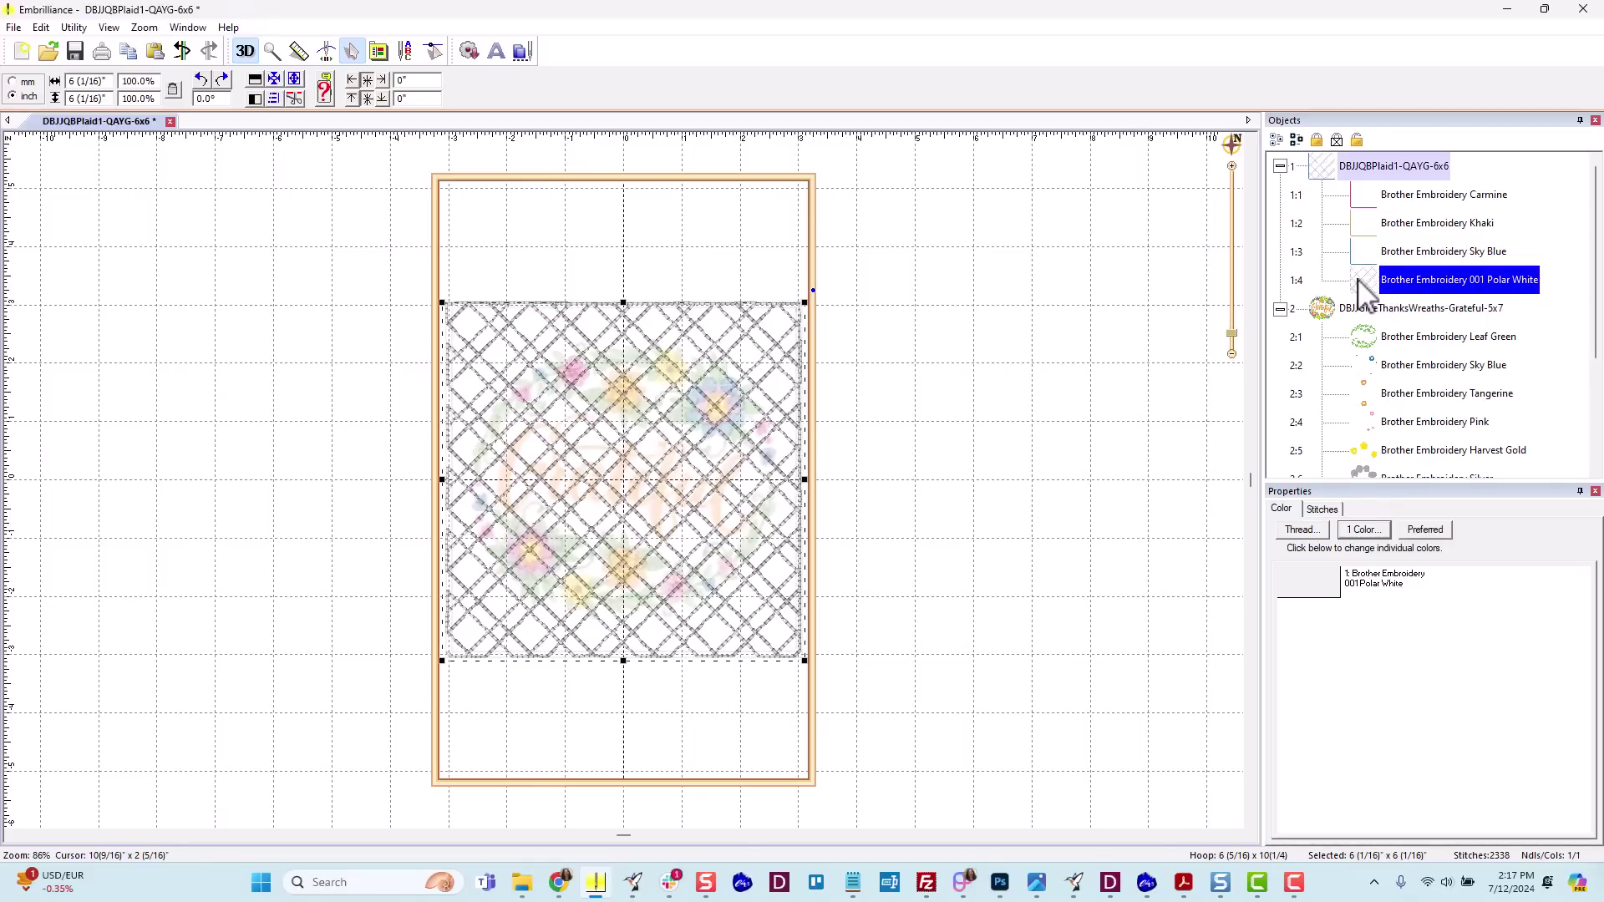
left_click(1364, 351)
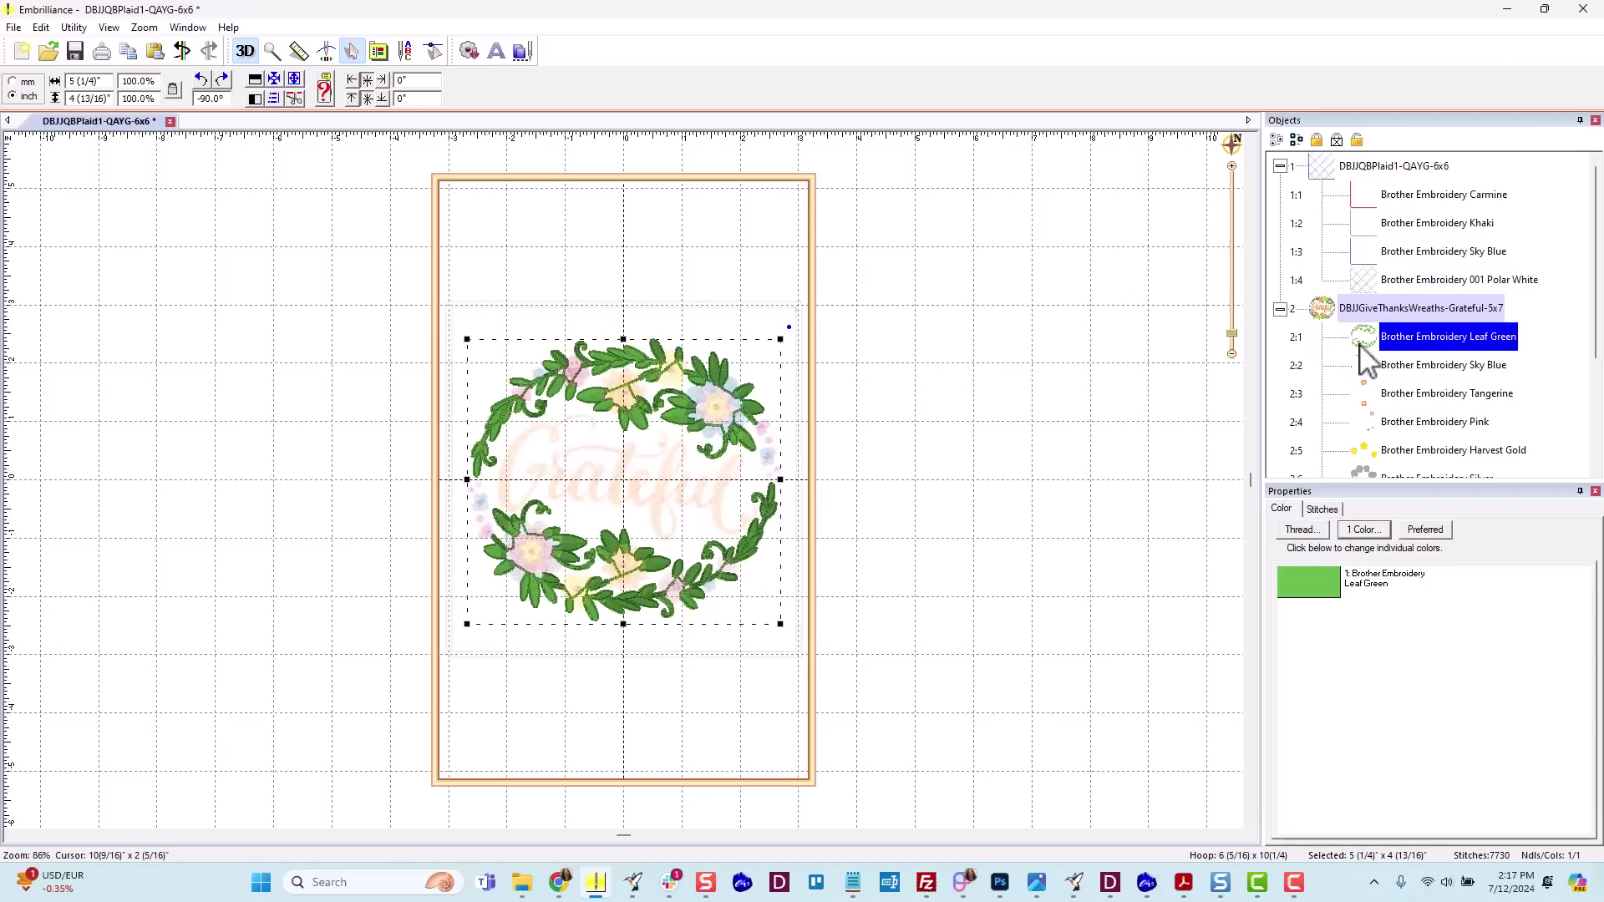
left_click(1365, 282)
left_click(1368, 336)
left_click(1373, 201)
left_click(1369, 231)
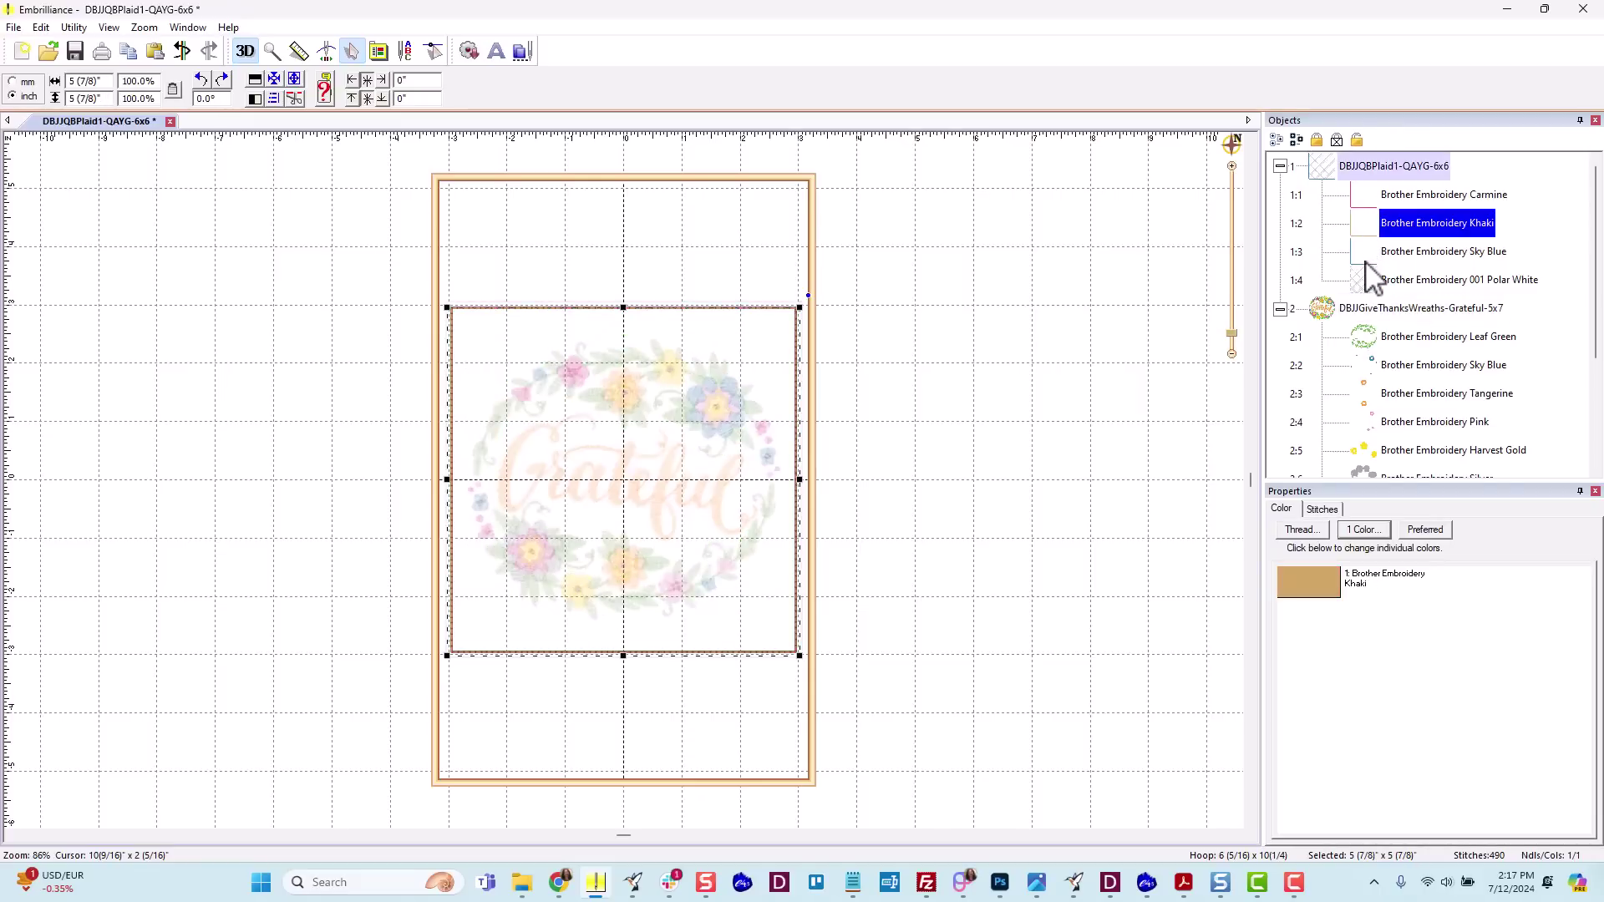
left_click(1371, 257)
left_click(1370, 288)
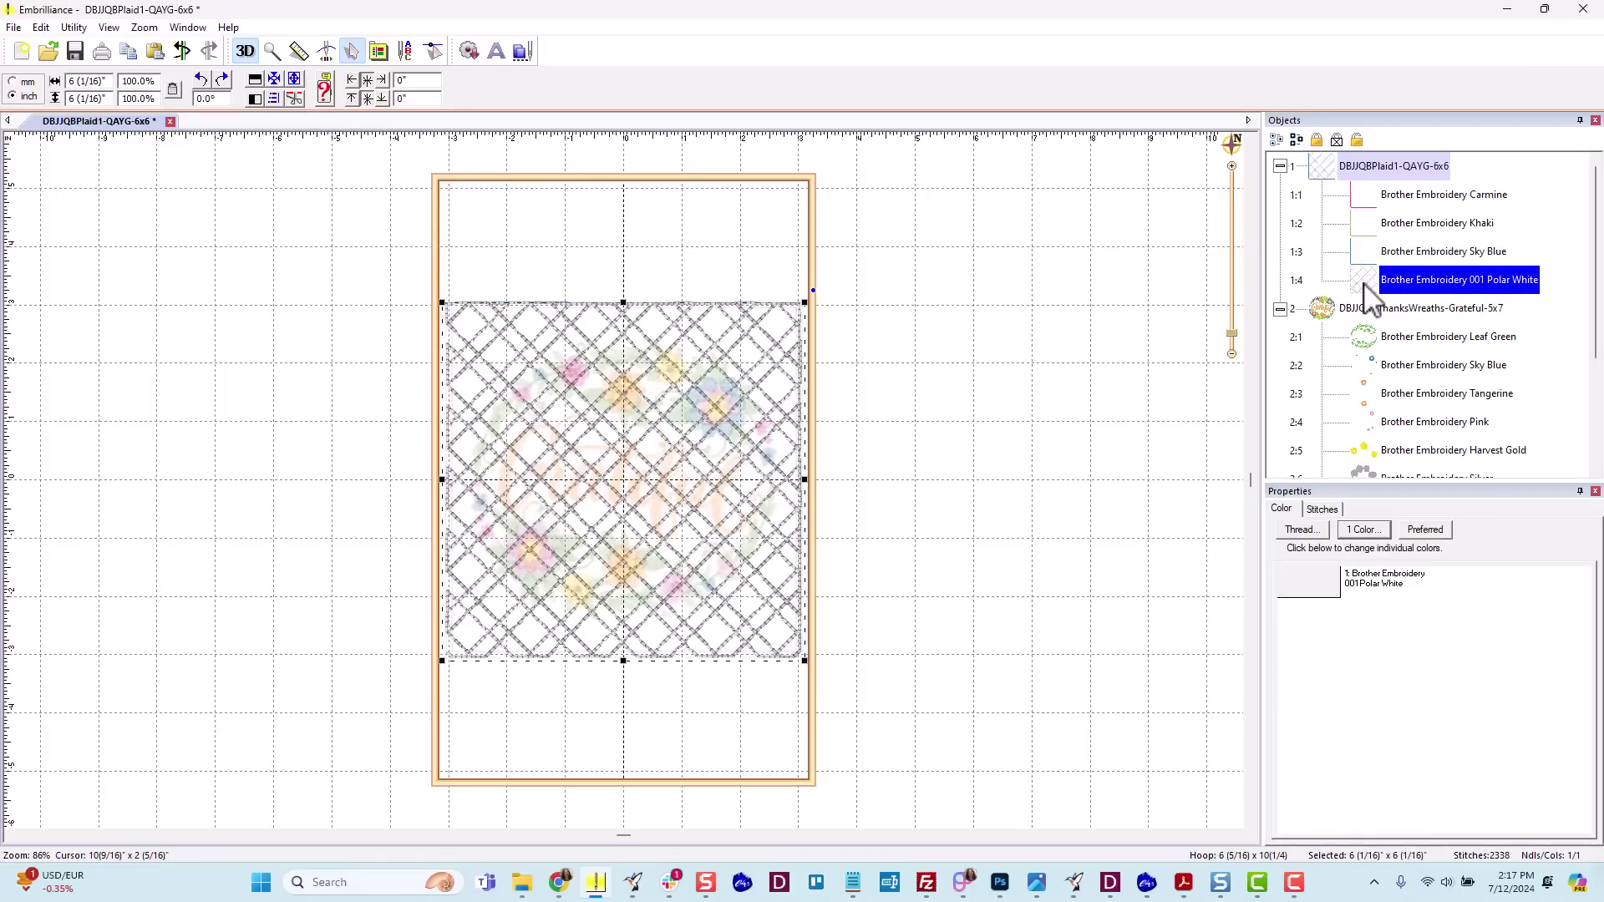
left_click(1327, 320)
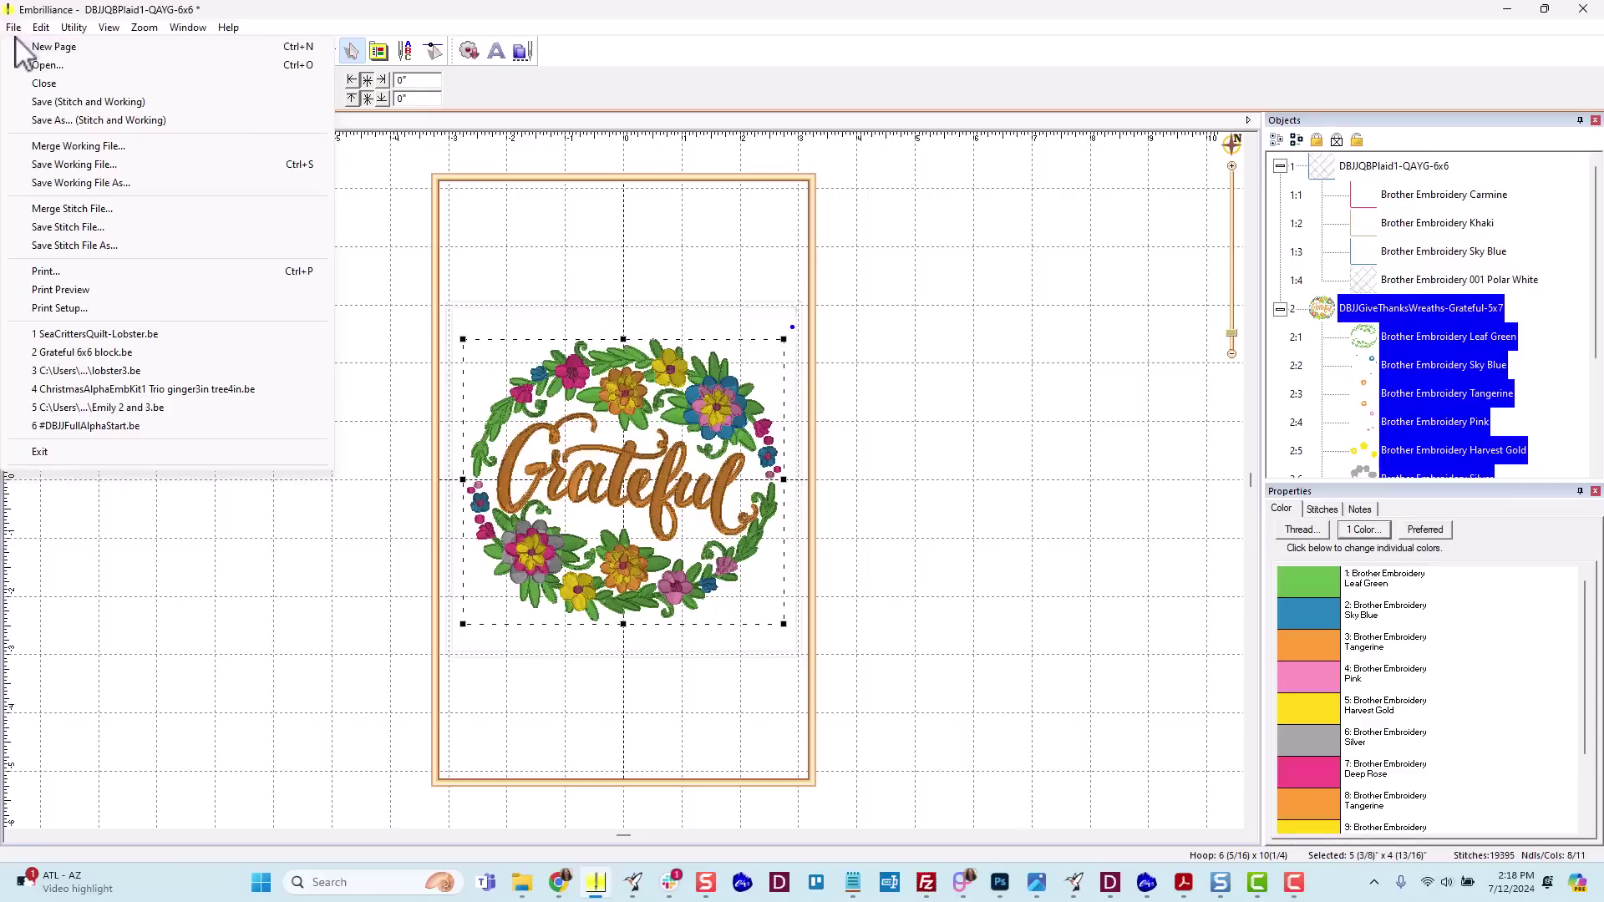
Open DBJJQBBubbles-QAYG-7_75x7_75.pes from DBJJQBBubbles-PES > In The Hoop QAYG files > A_Square Blocks.
left_click(38, 70)
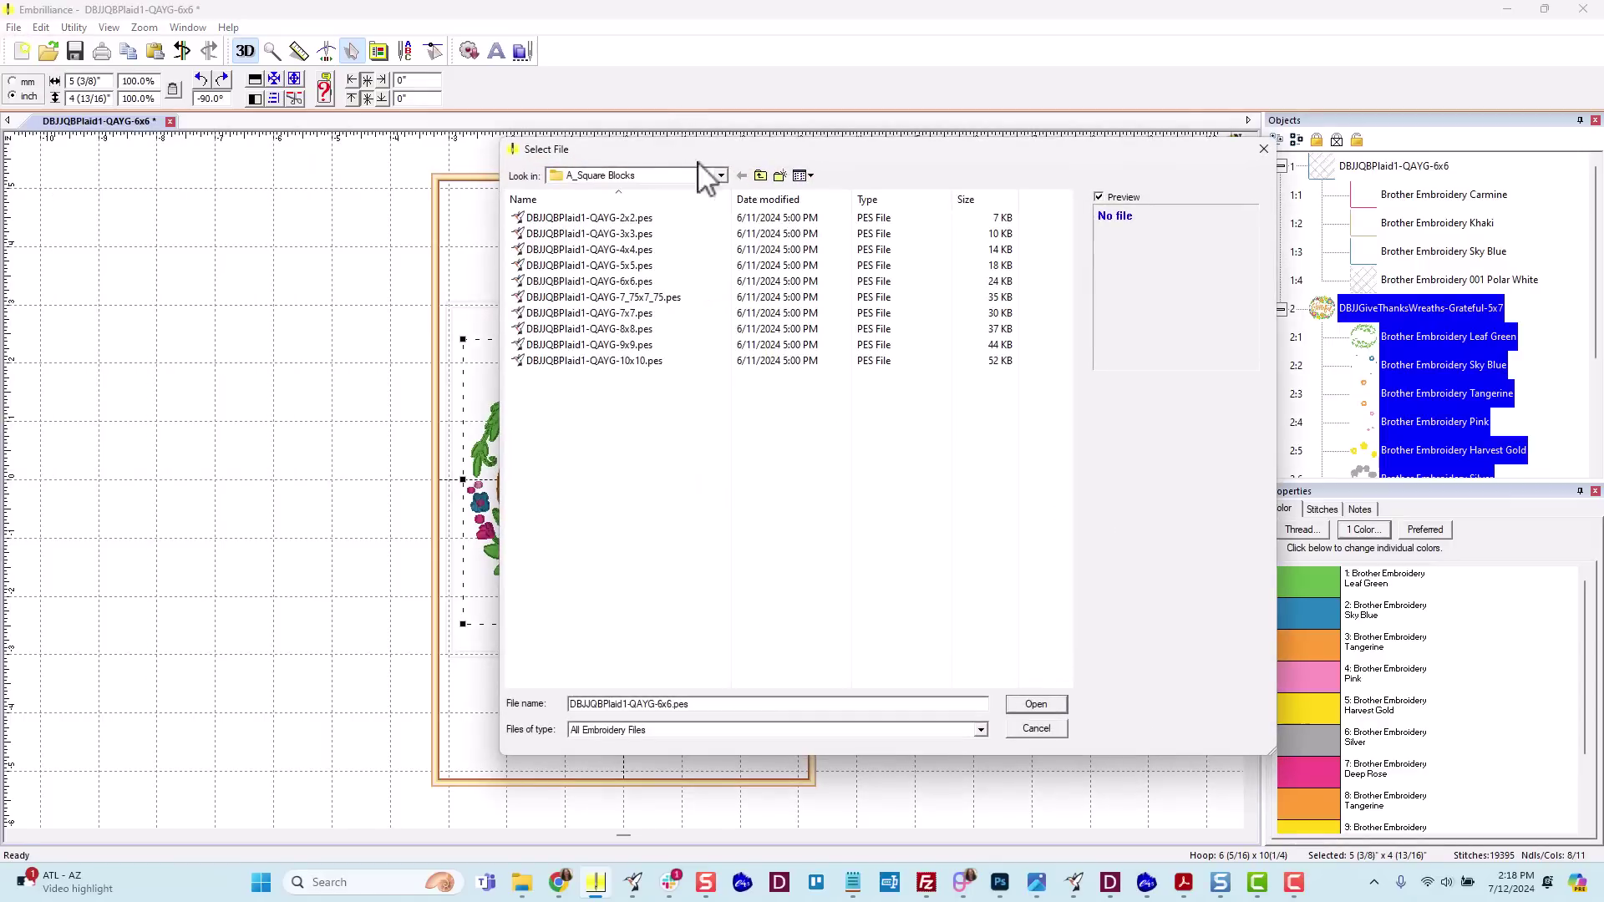
left_click(760, 176)
left_click(760, 175)
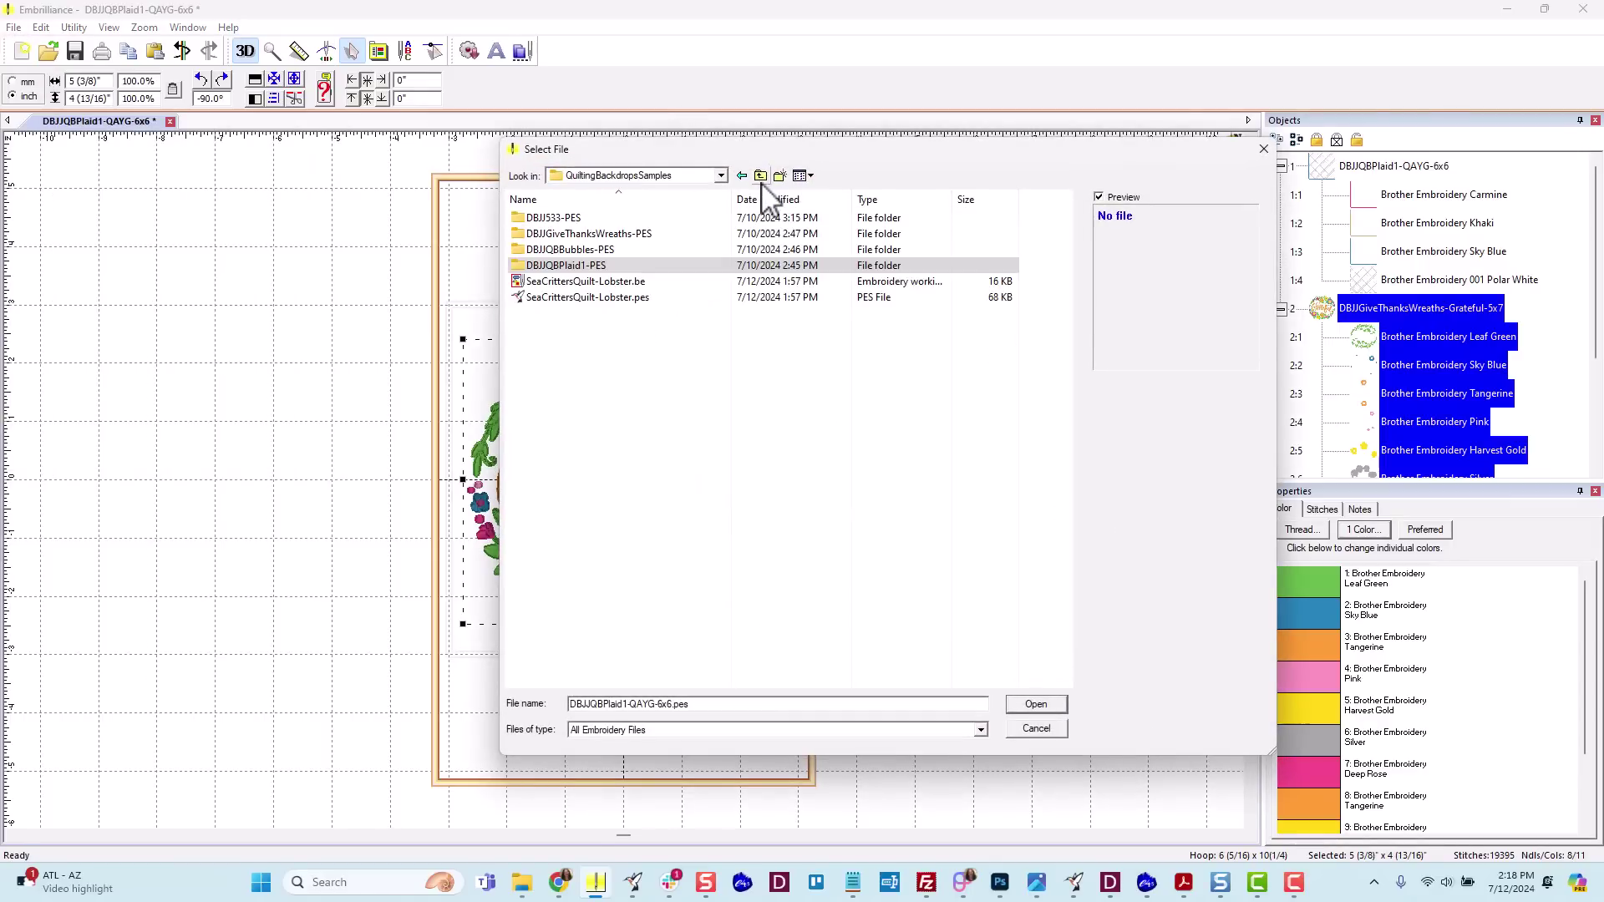
double_click(585, 262)
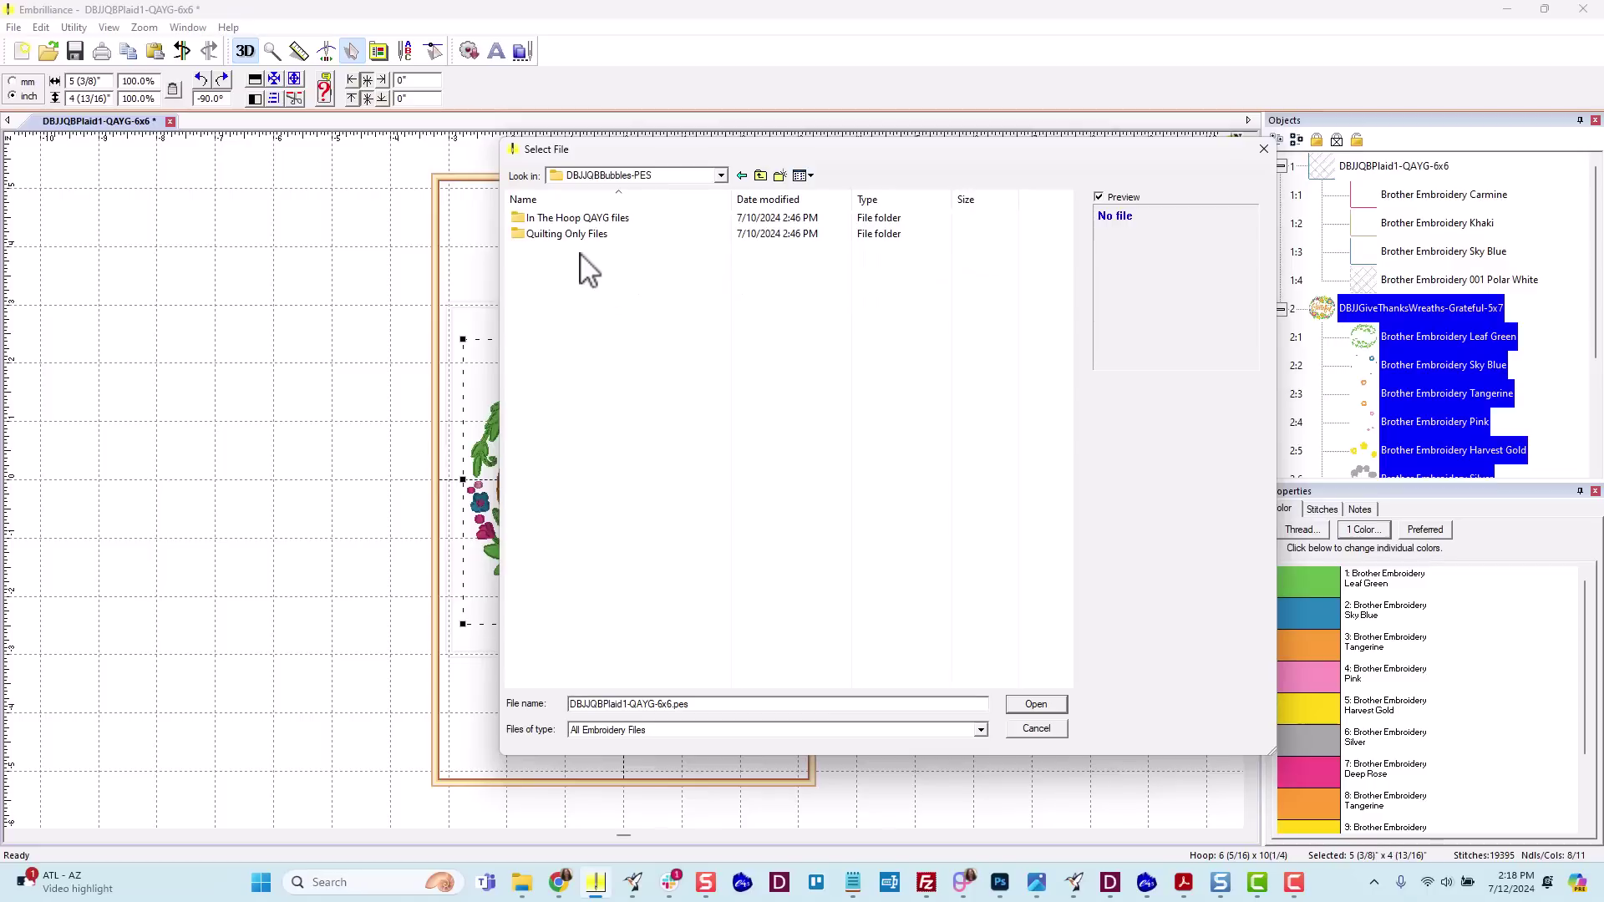
double_click(541, 219)
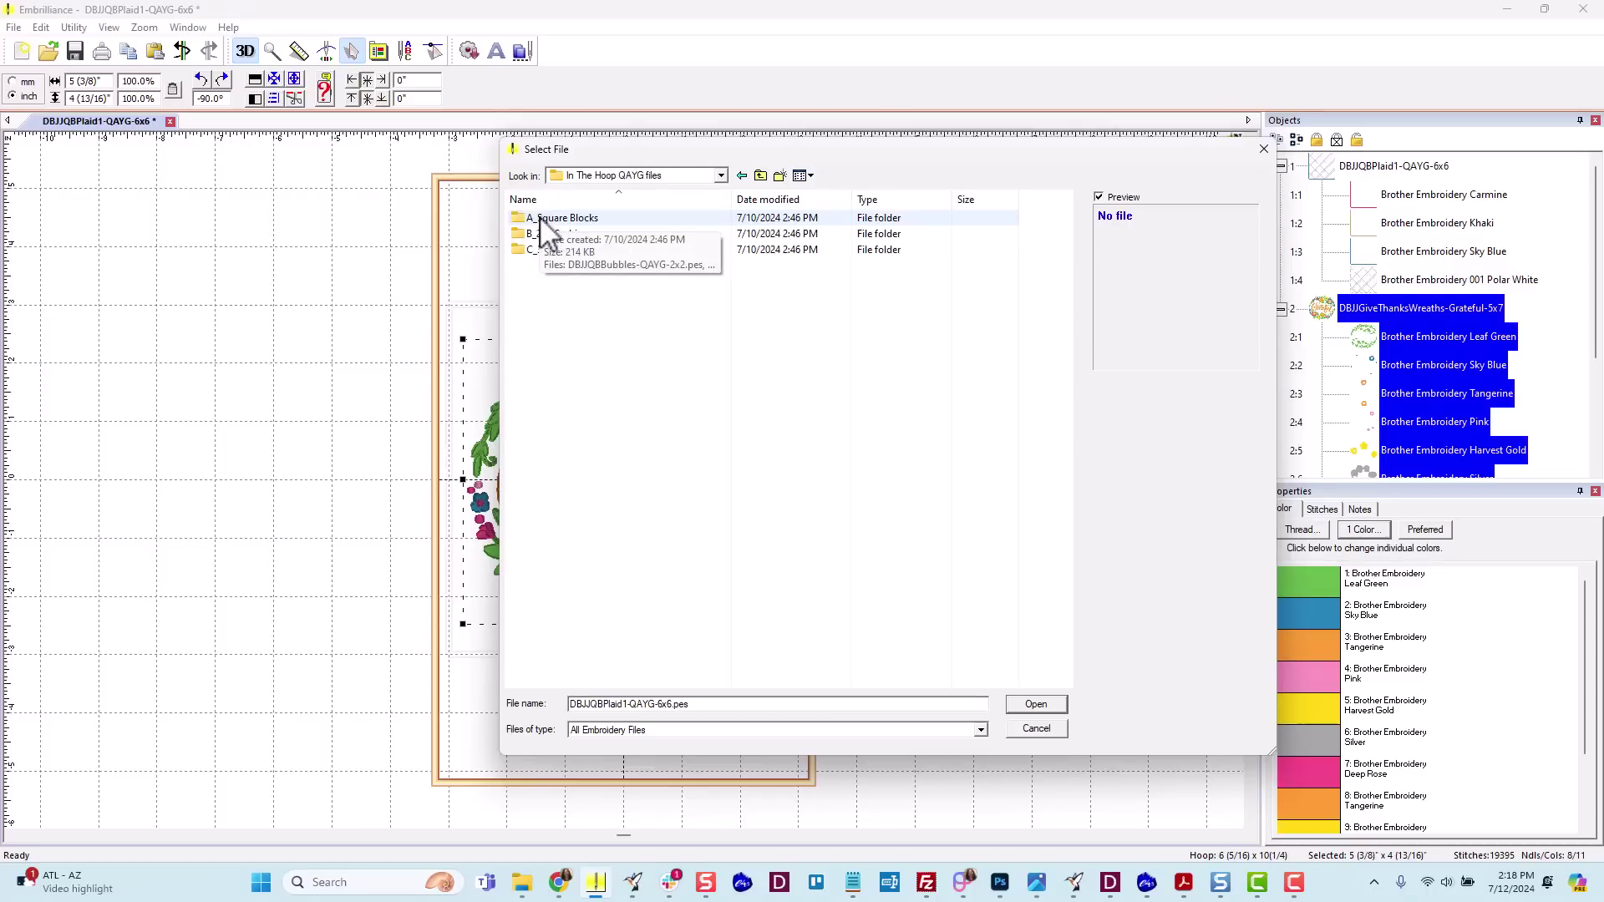
double_click(541, 222)
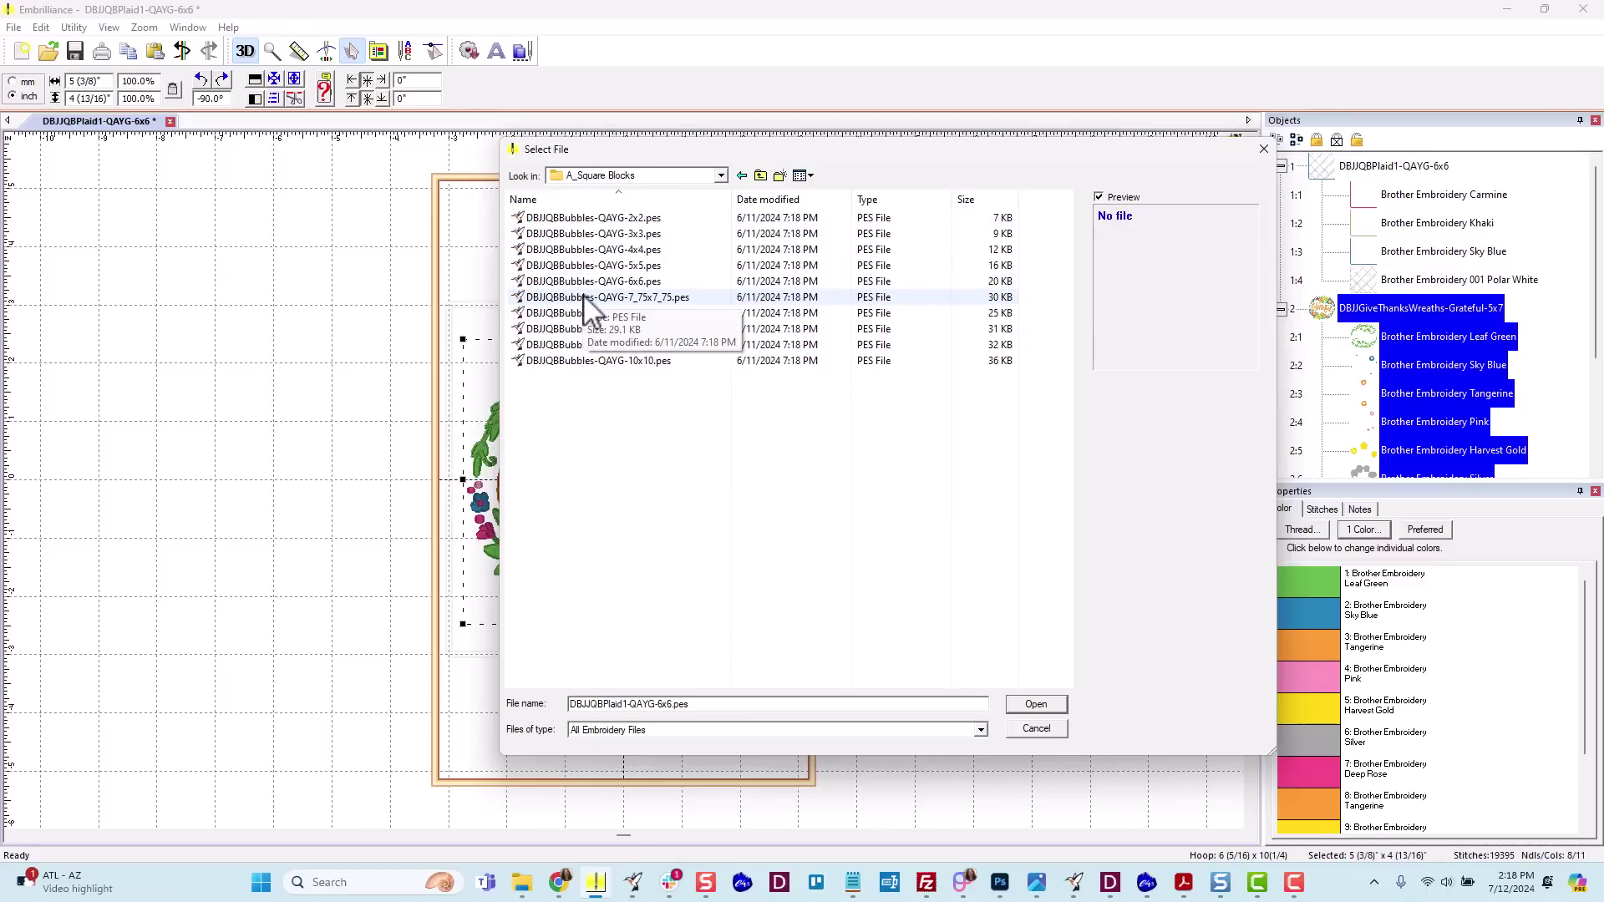
left_click(586, 300)
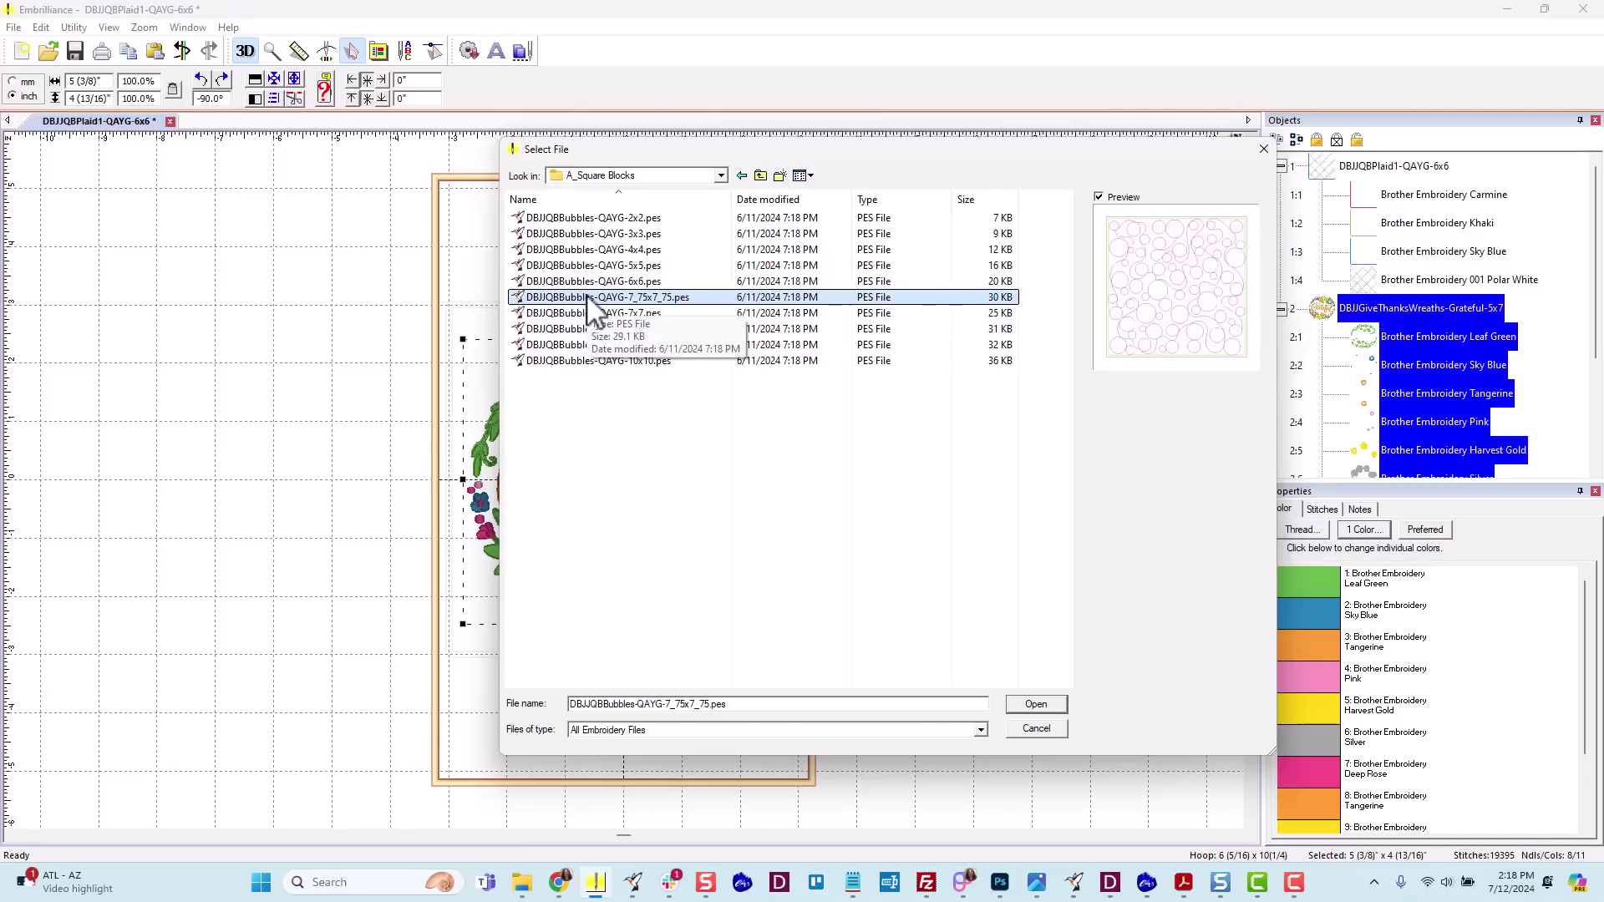
left_click(1035, 706)
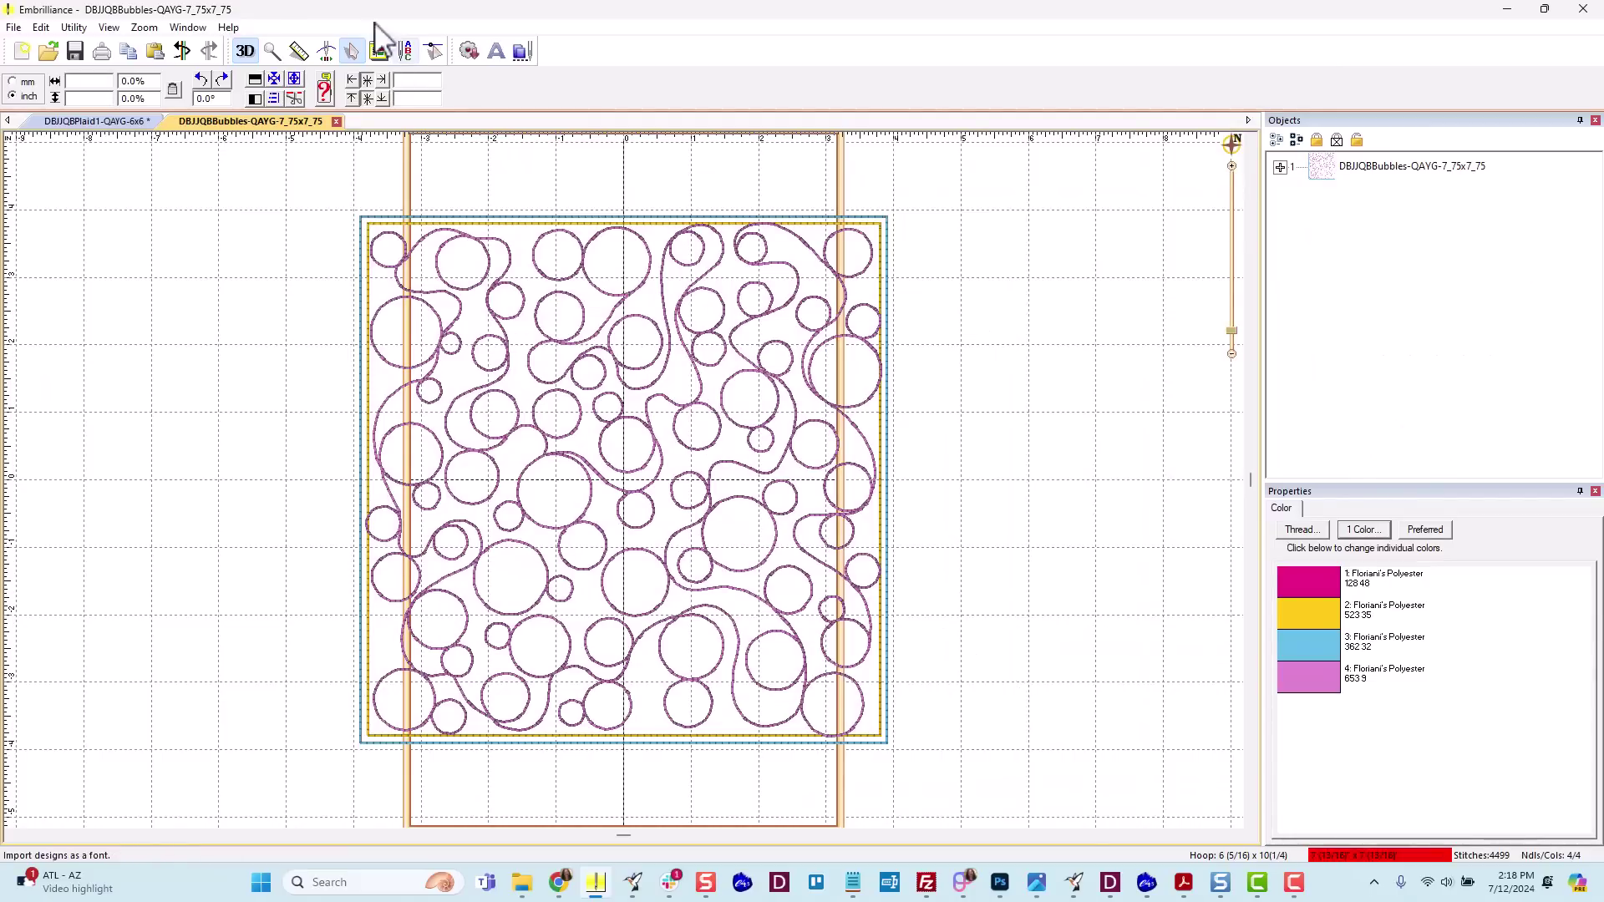
Set the bubbles block's hoop to 200mm x 200mm (Ellisimo/Quattro).
left_click(379, 52)
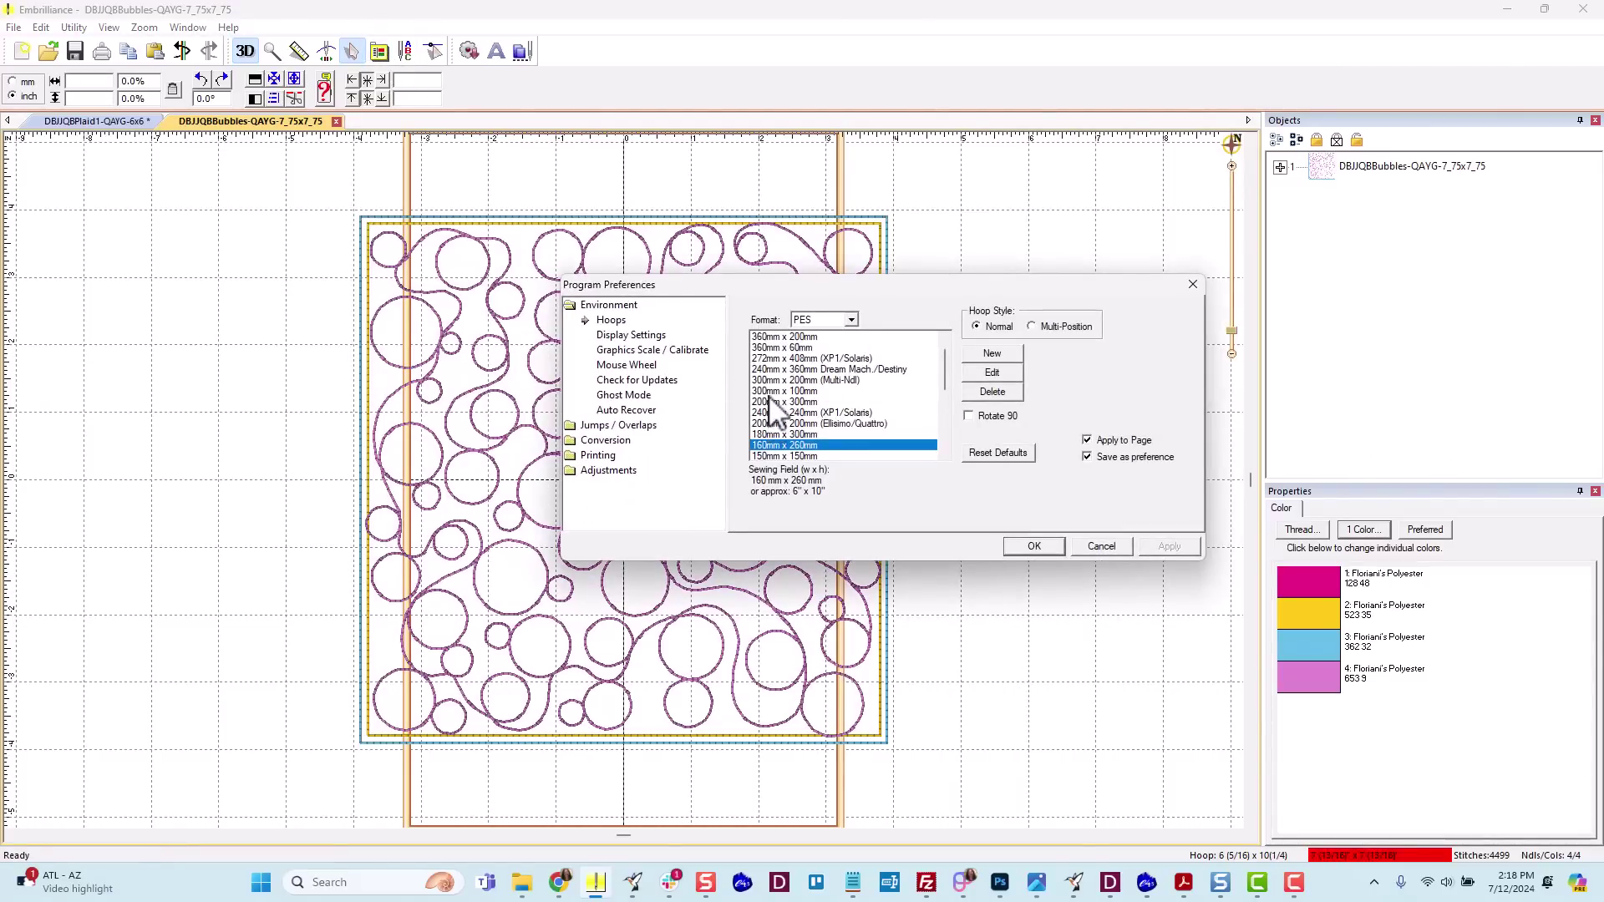
left_click(772, 424)
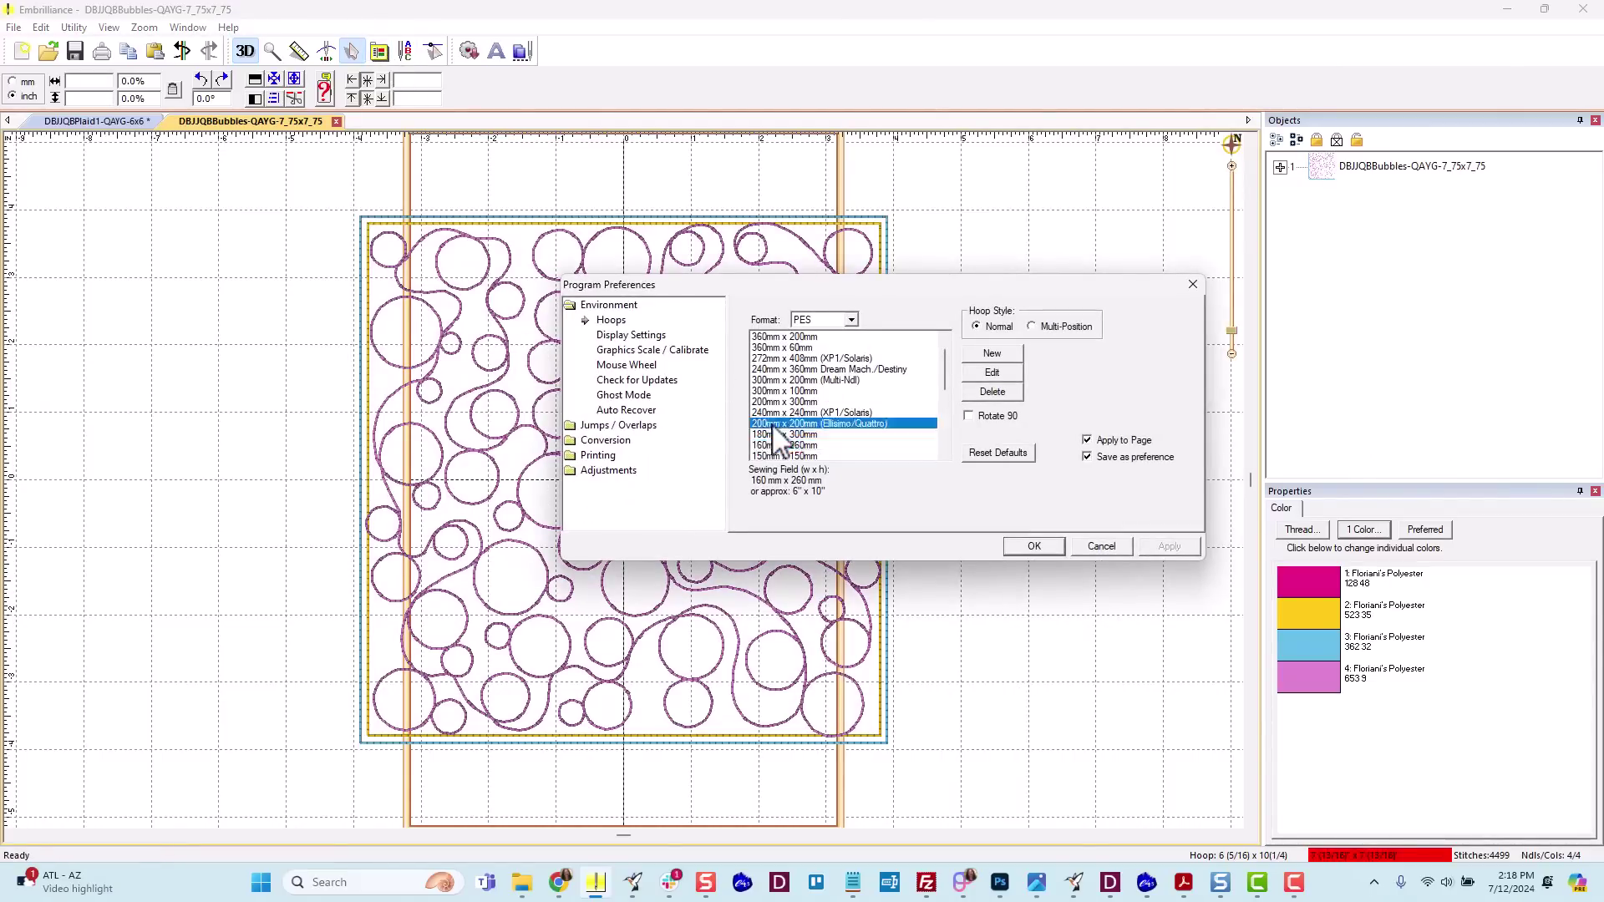
left_click(1032, 547)
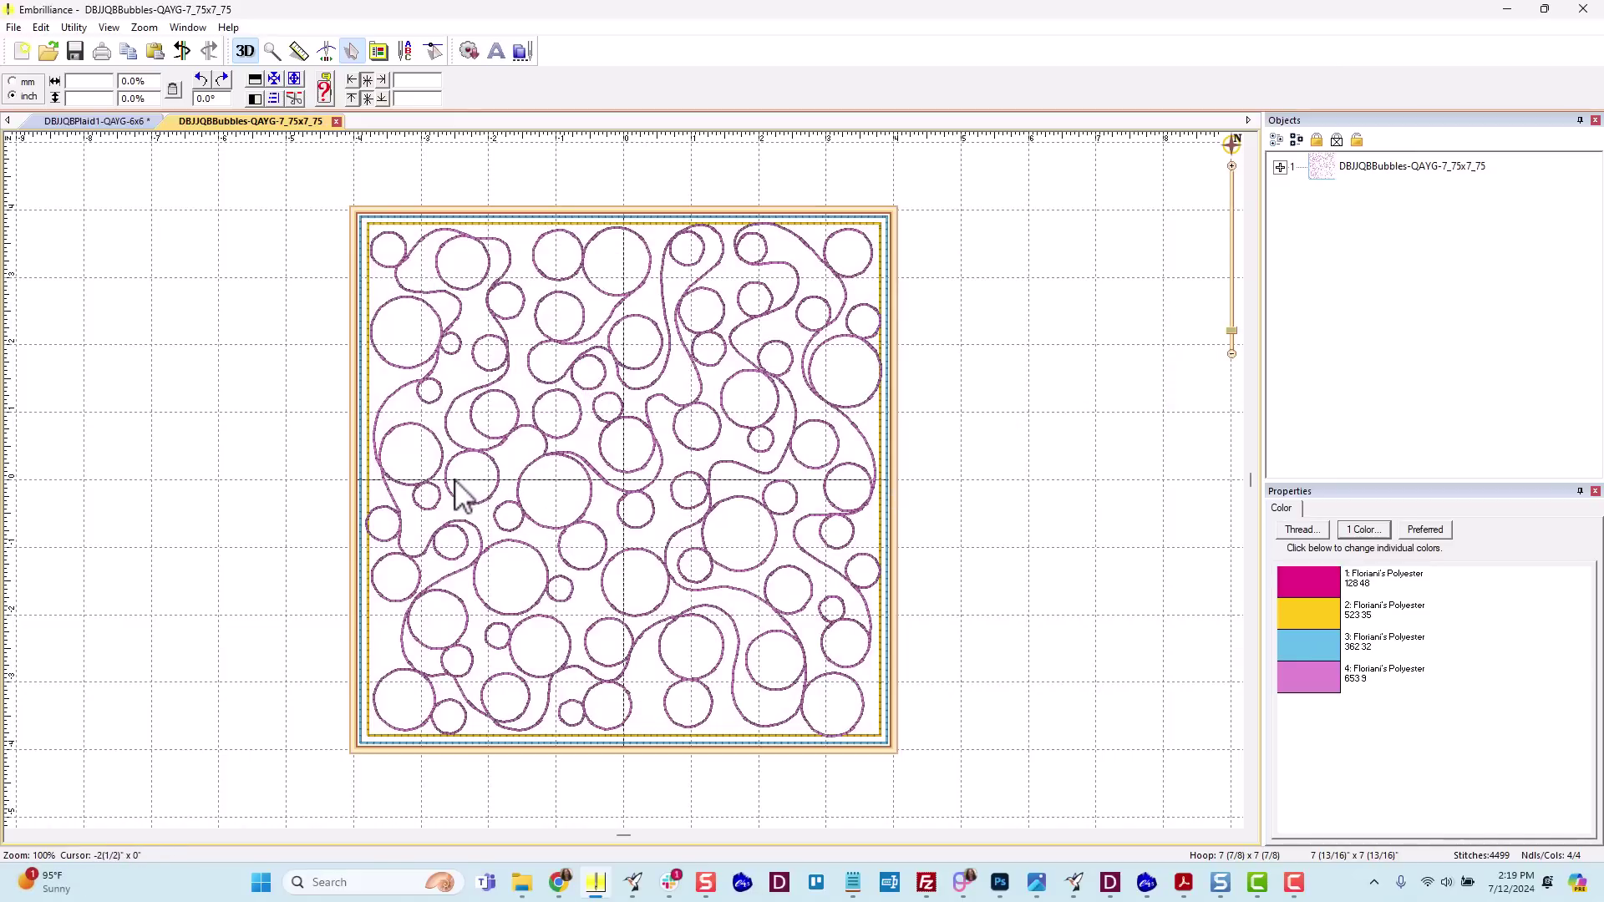
Import Dbjj533-8-5x7.pes from the DBJJ533-PES folder onto the bubbles block.
left_click(523, 52)
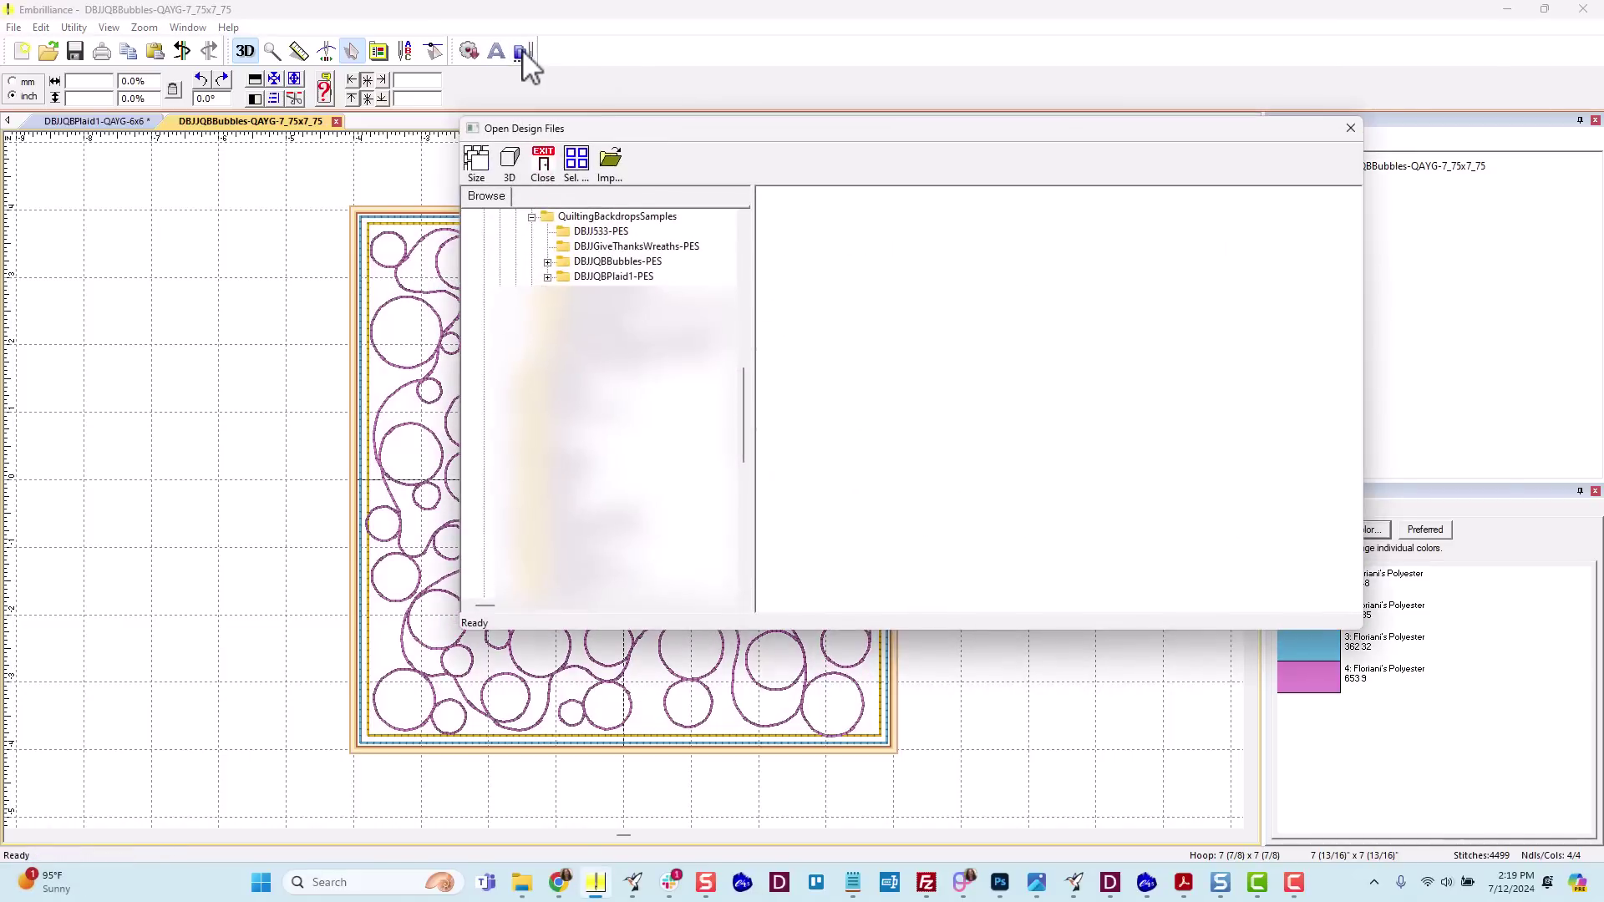
left_click(600, 232)
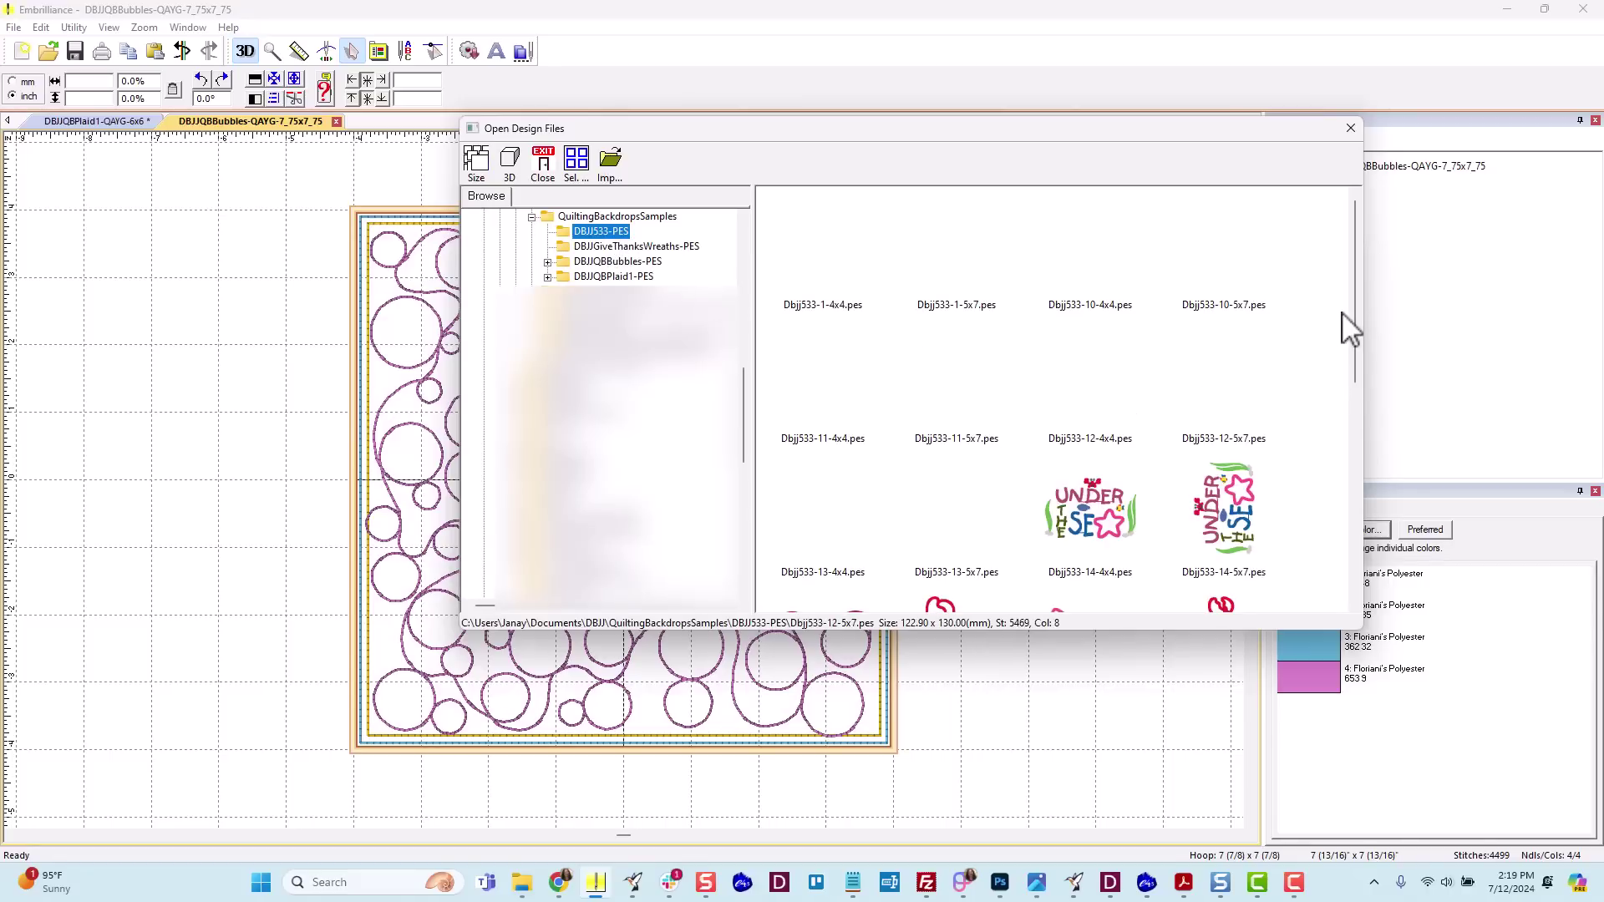
left_click_drag(1353, 294, 1337, 551)
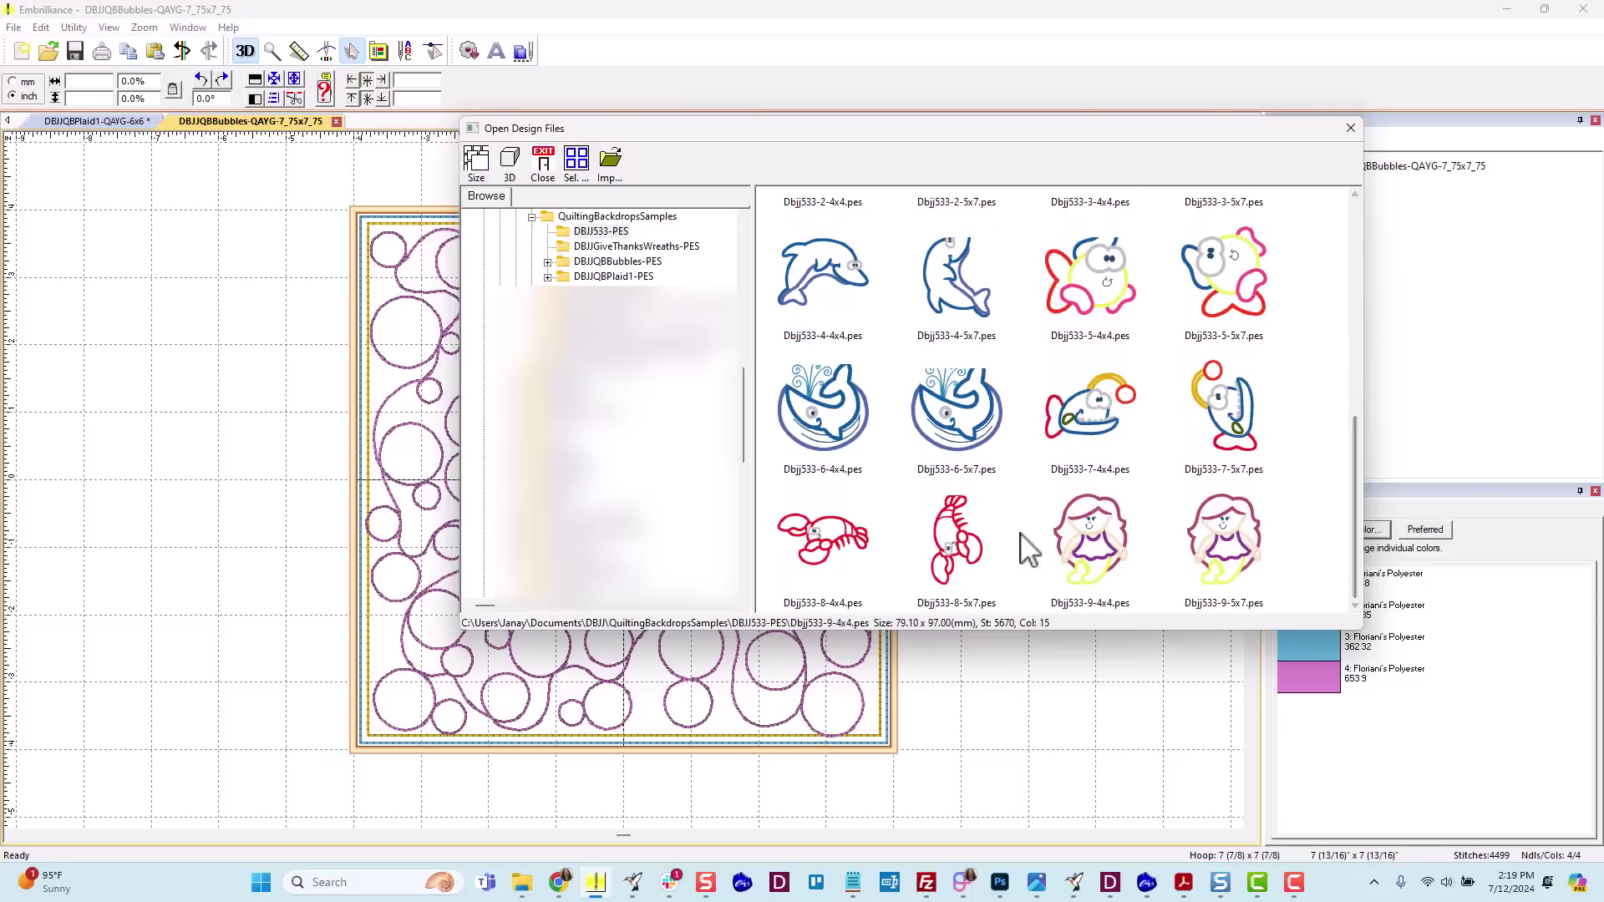
left_click(957, 539)
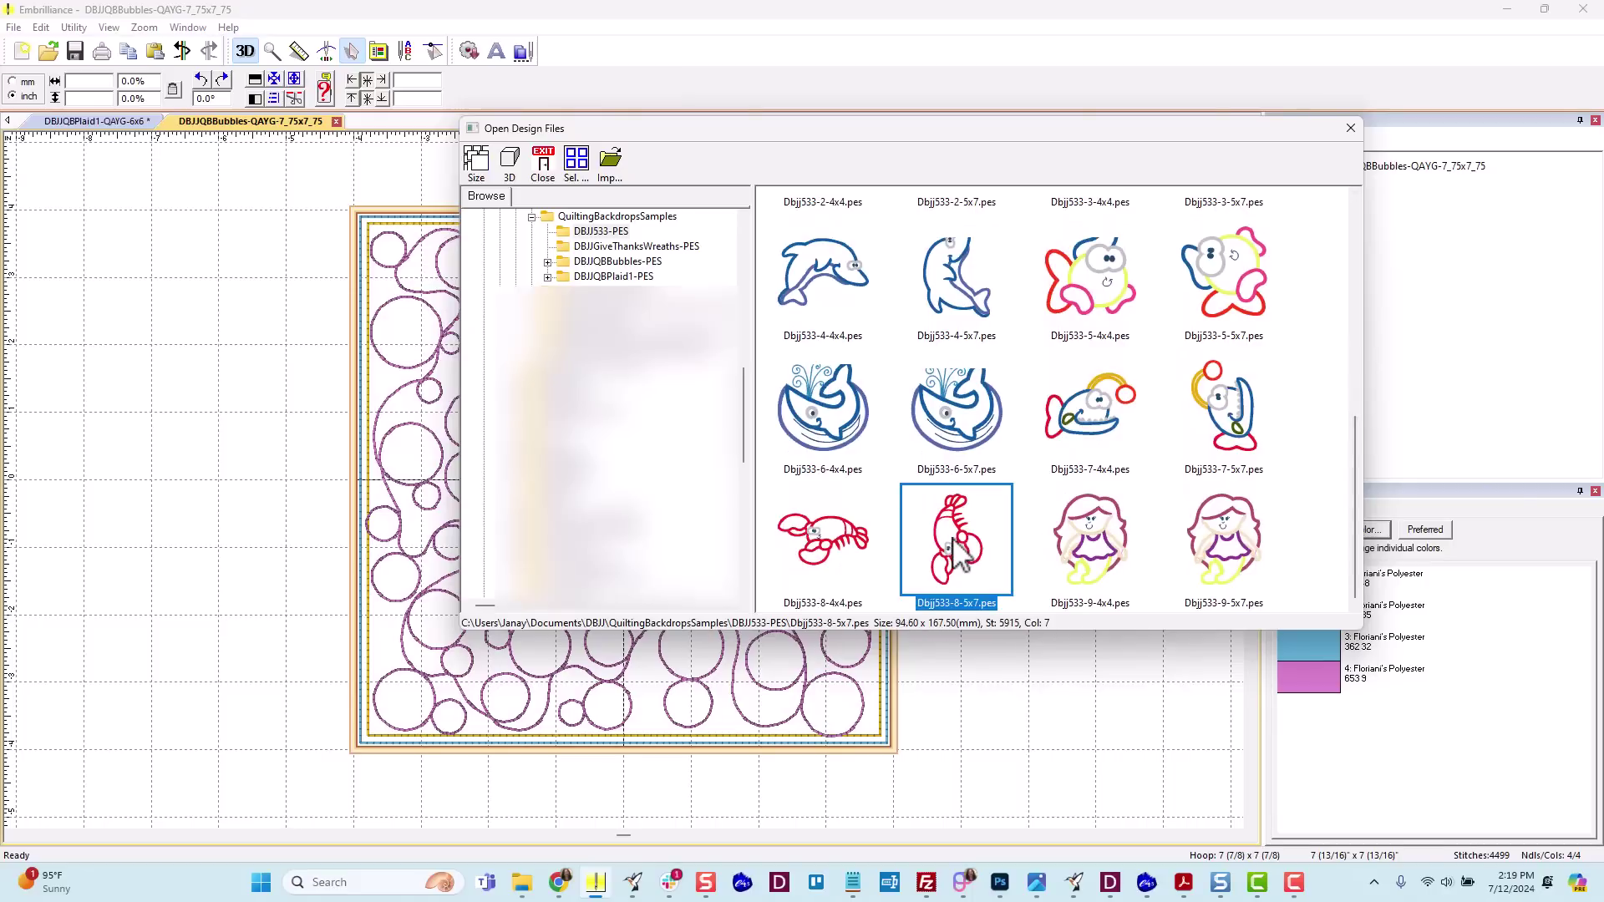
left_click(610, 161)
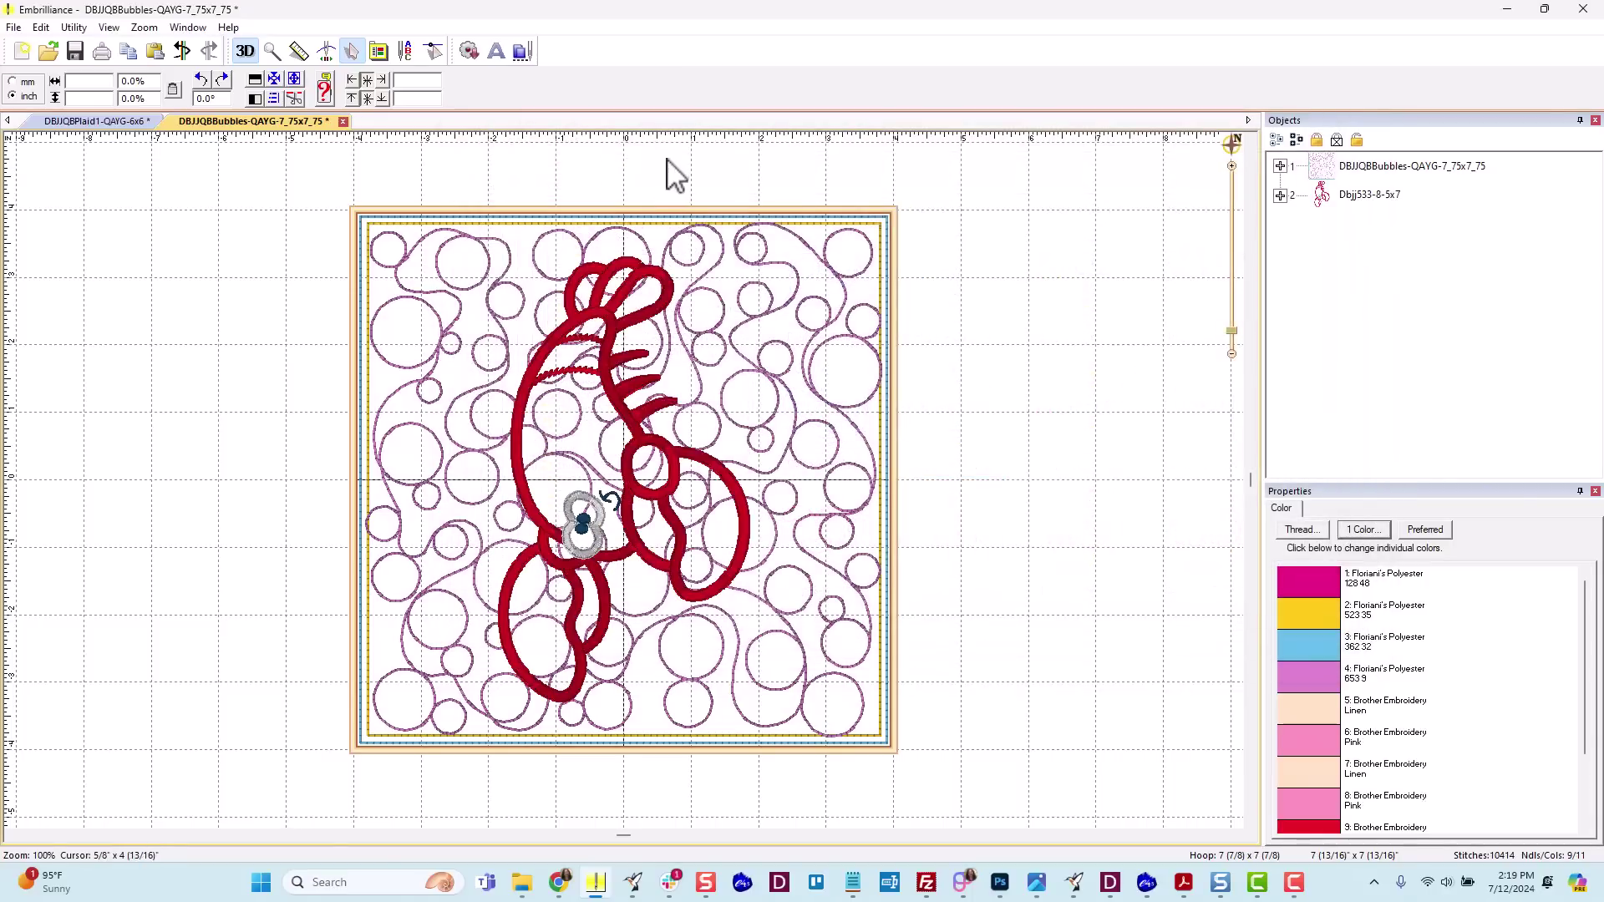
Rotate the lobster 90° clockwise and preview it on the bubbles.
left_click(629, 417)
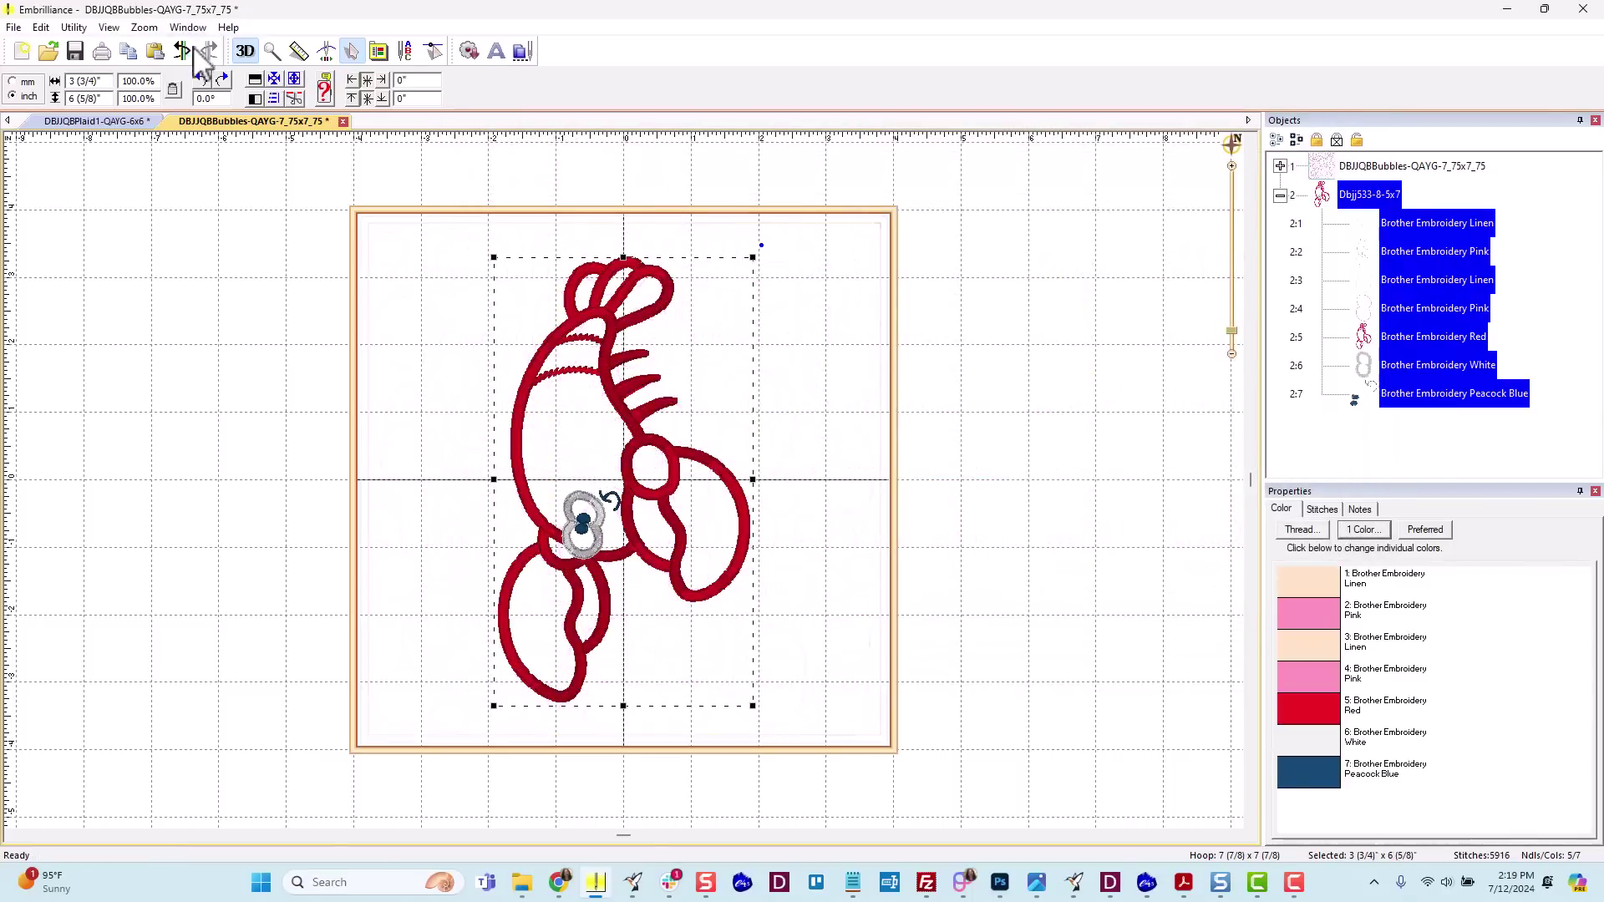
left_click(222, 80)
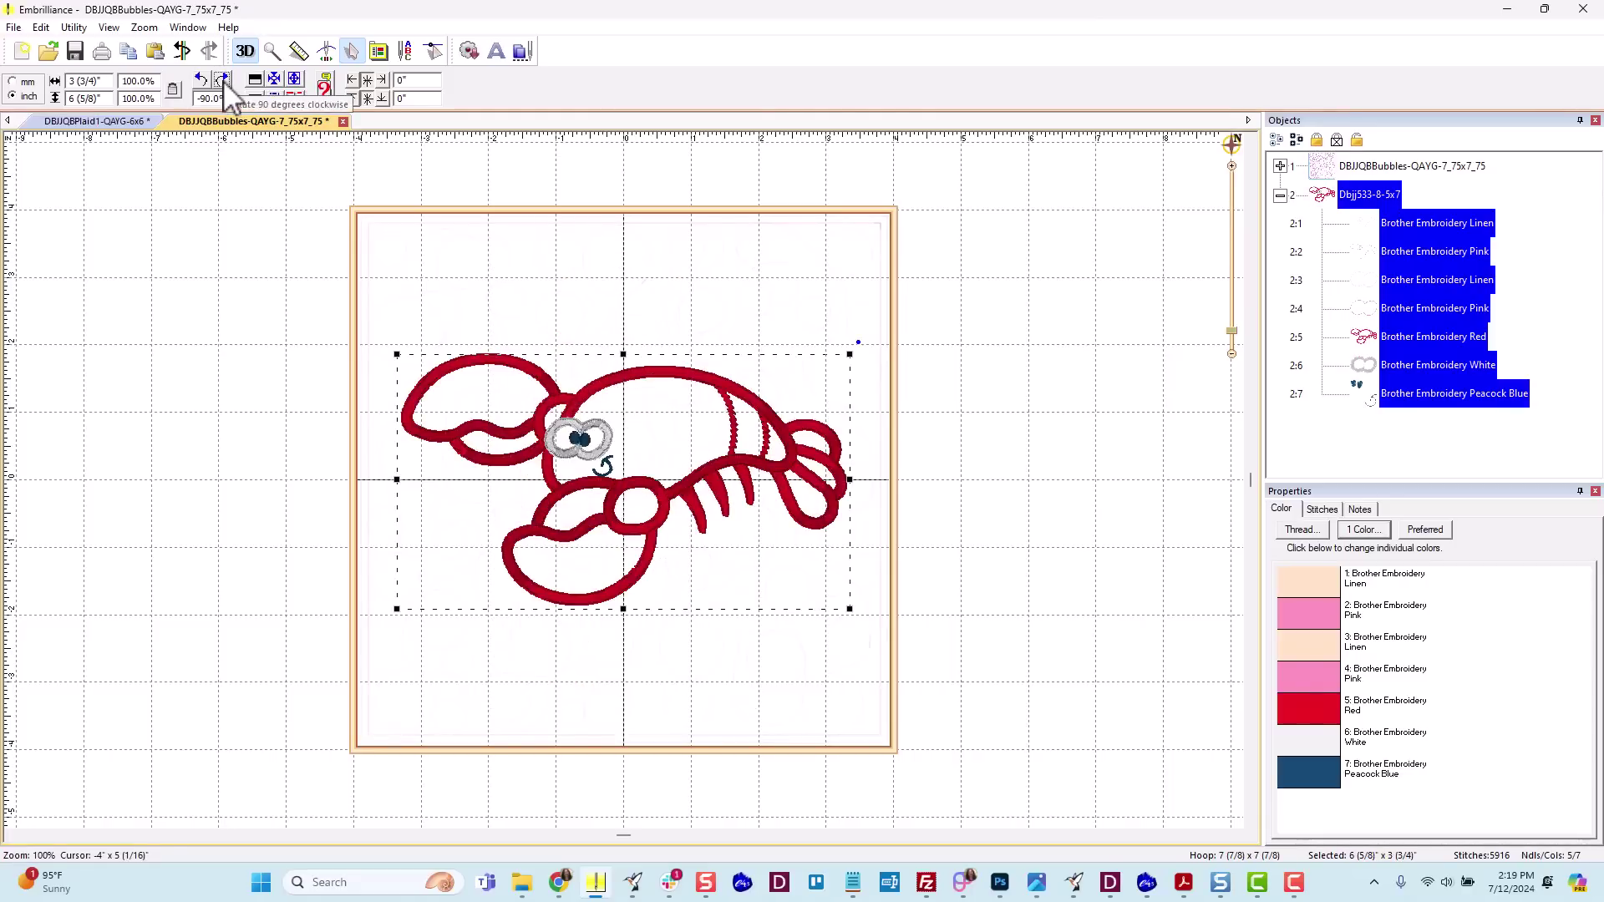
left_click(1007, 389)
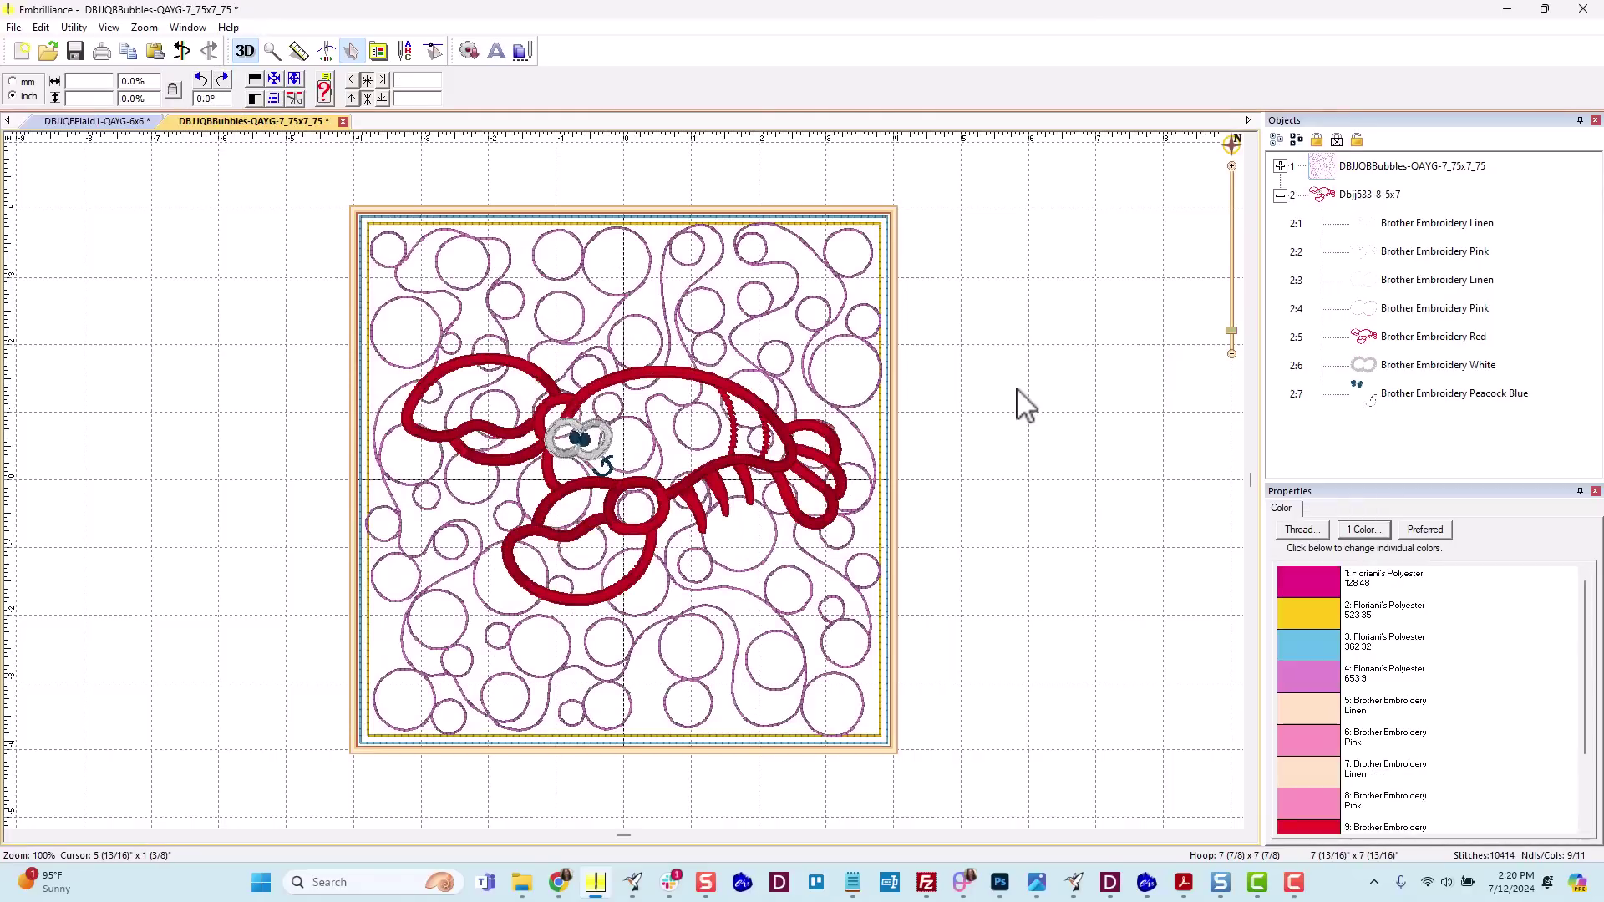
left_click(613, 382)
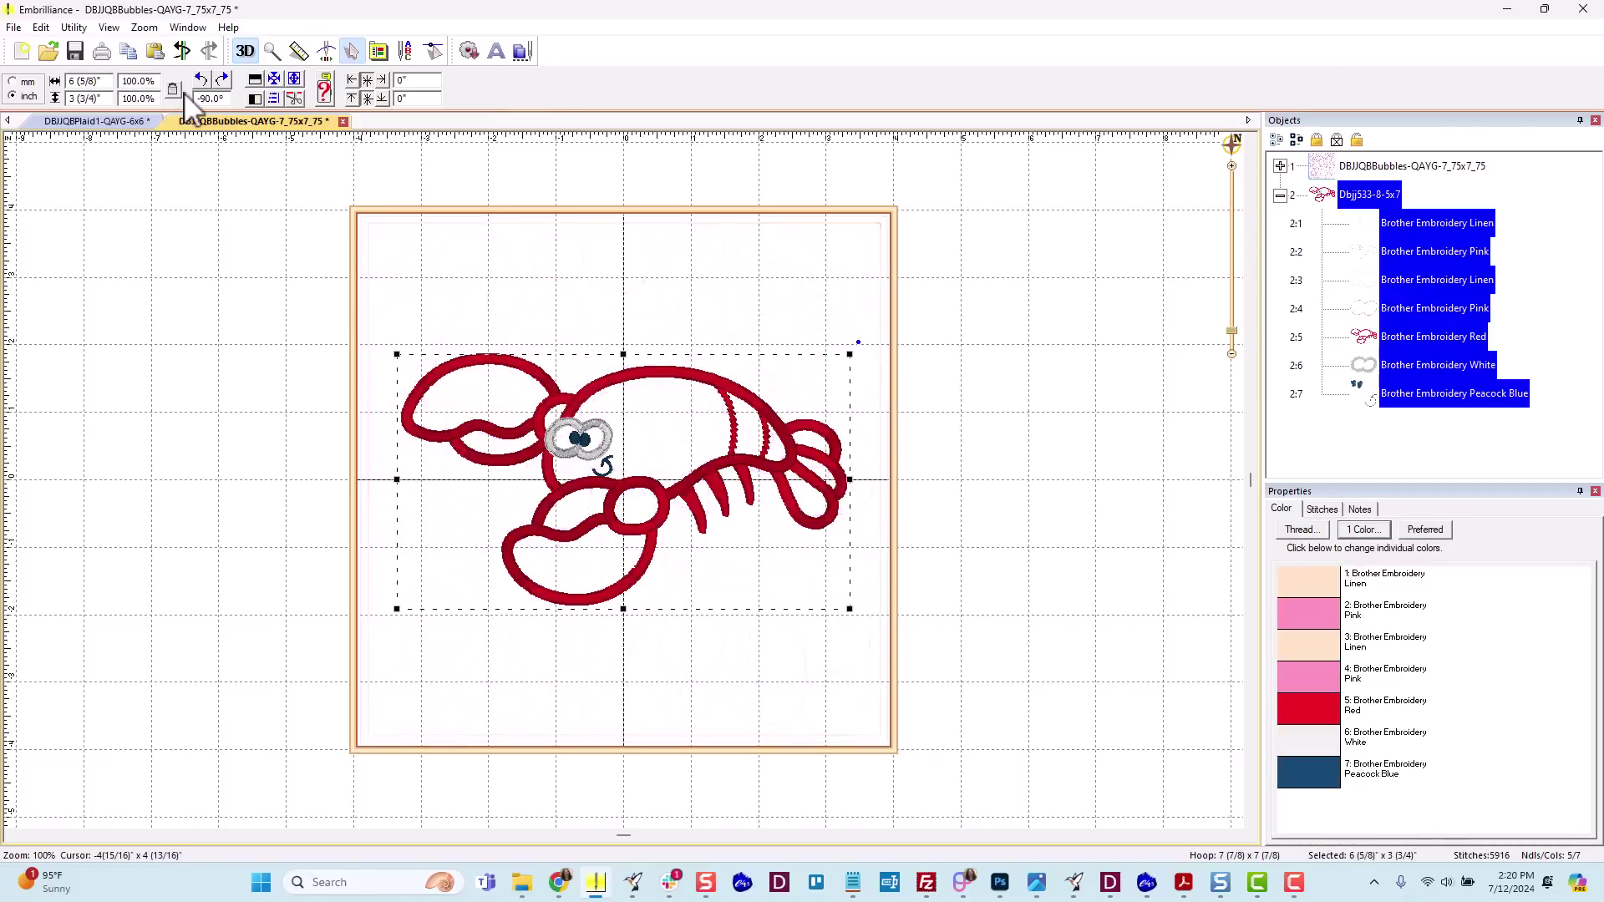
left_click(1053, 316)
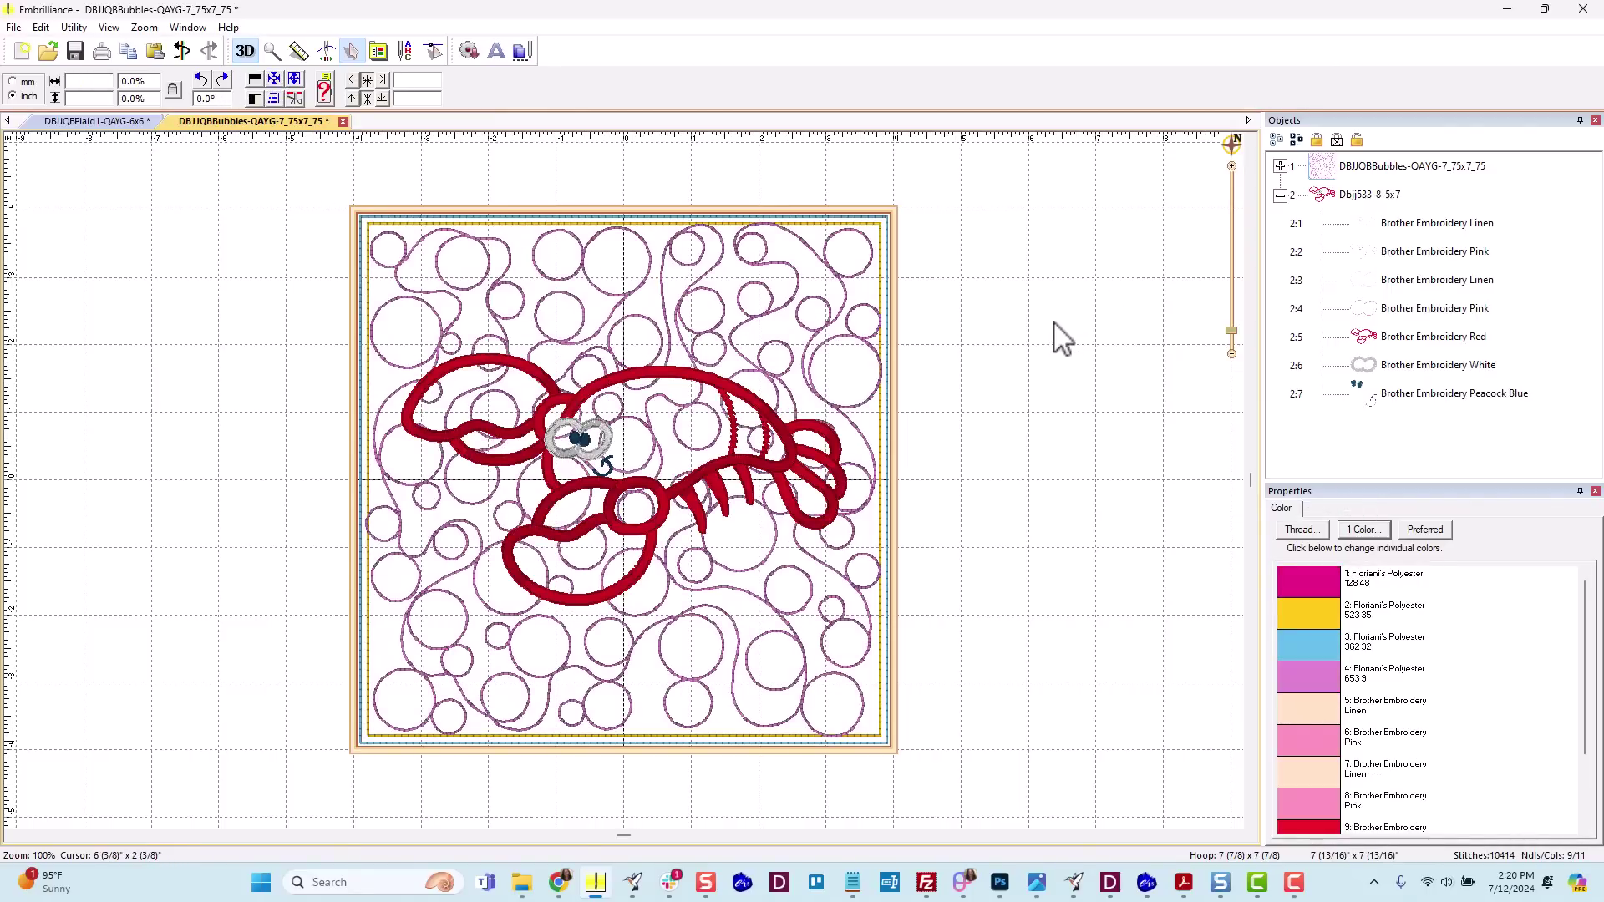
Nudge the lobster about 1/4 inch lower and check its placement against the bubbles.
left_click(686, 383)
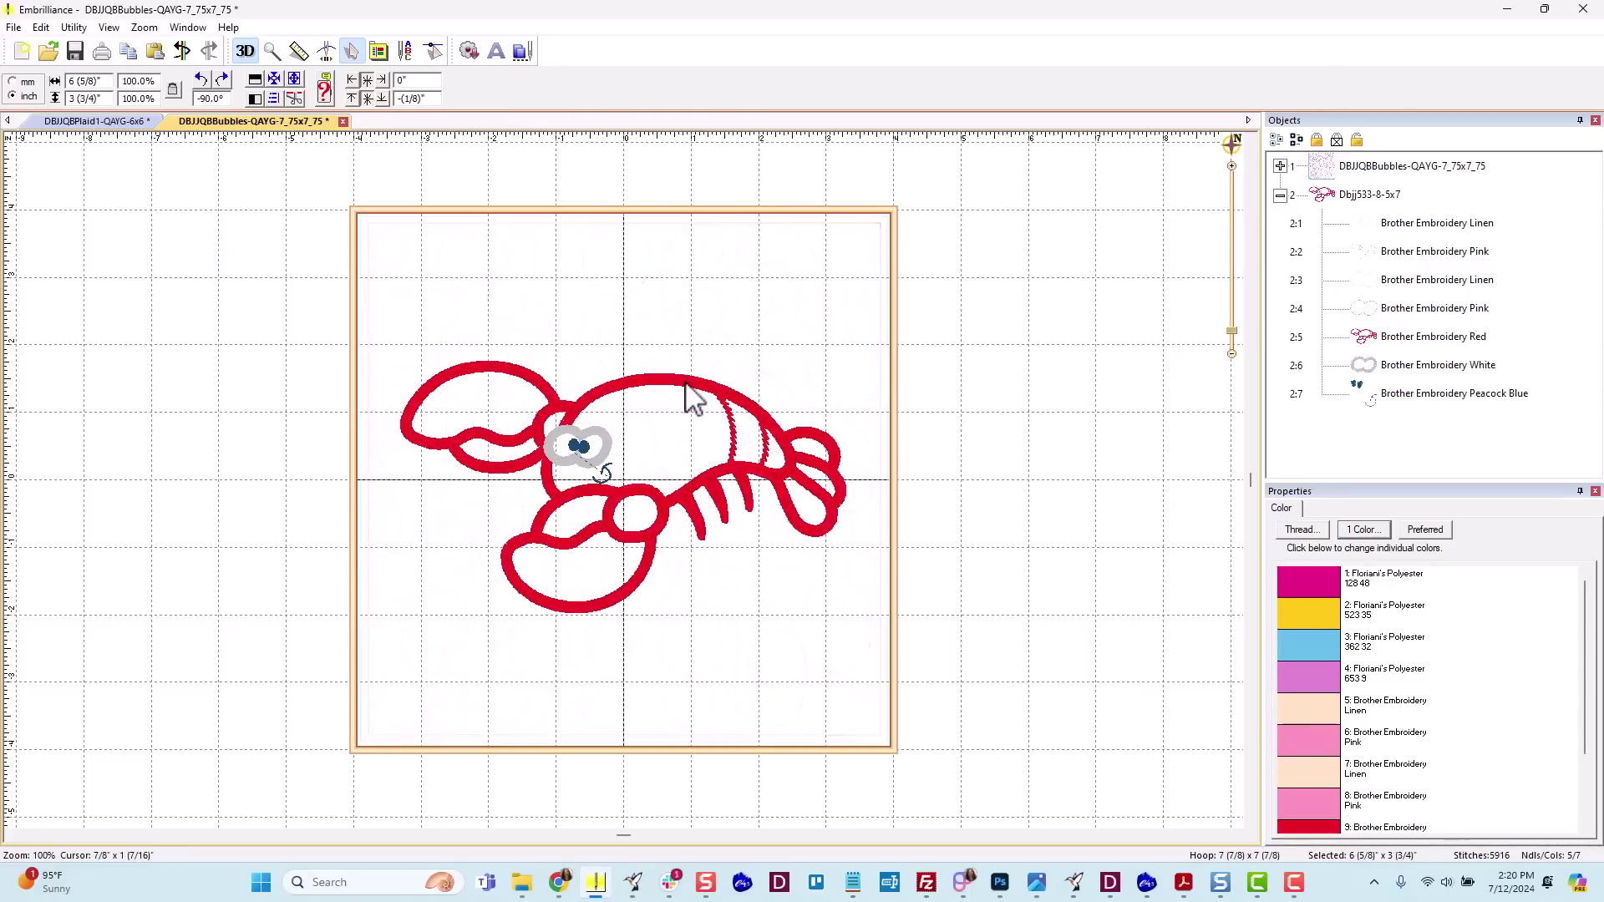
left_click_drag(686, 384, 684, 390)
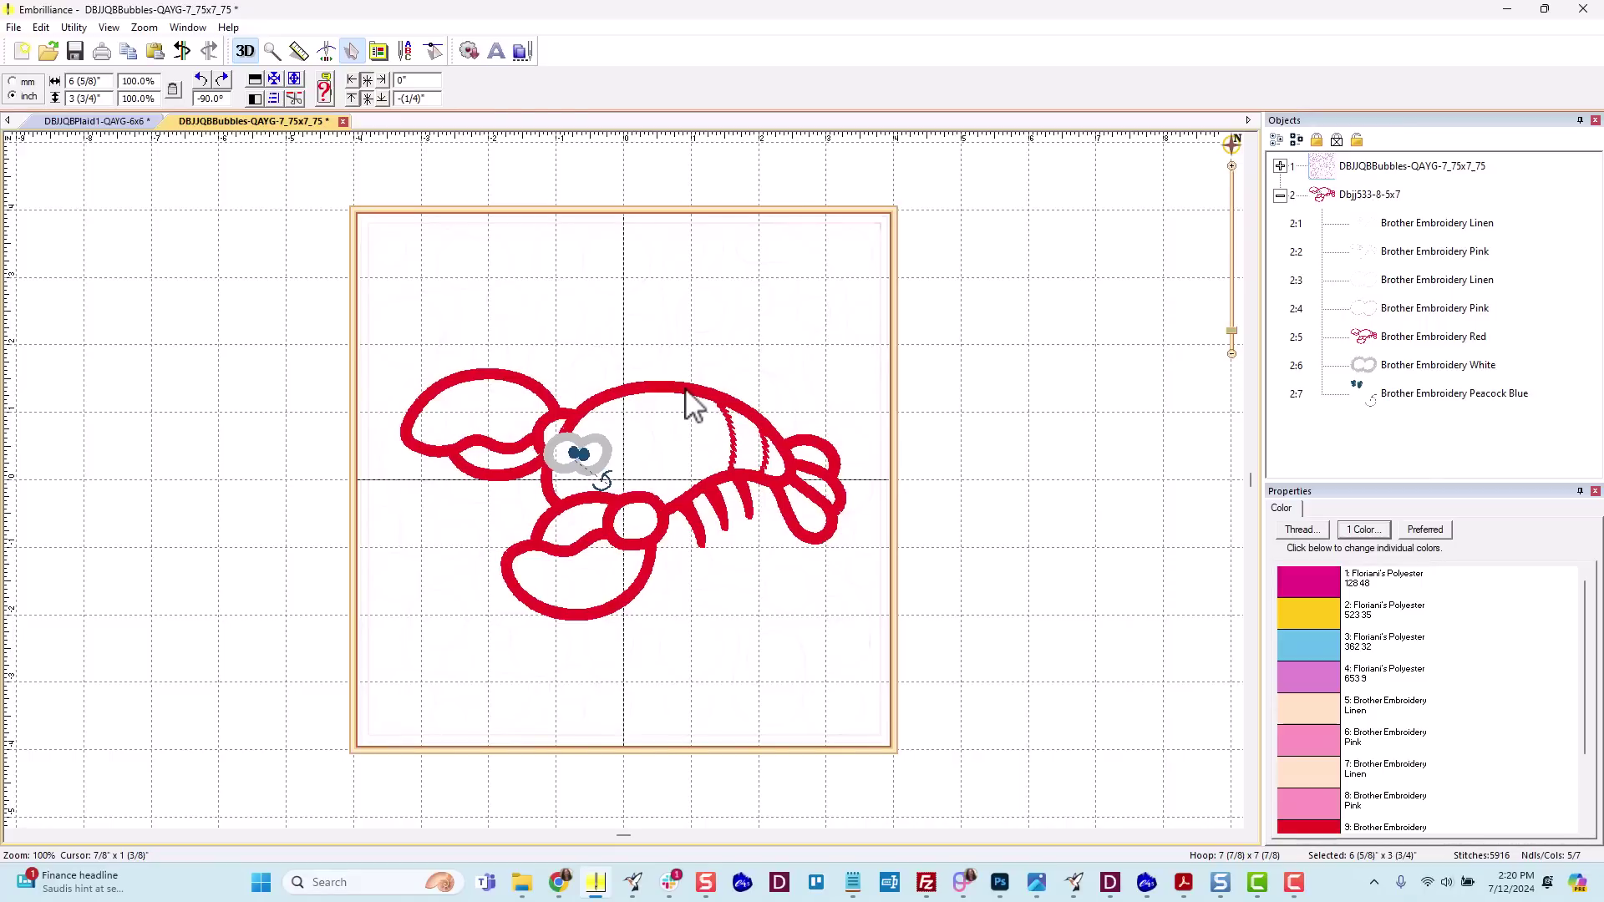
left_click(693, 406)
left_click(1057, 410)
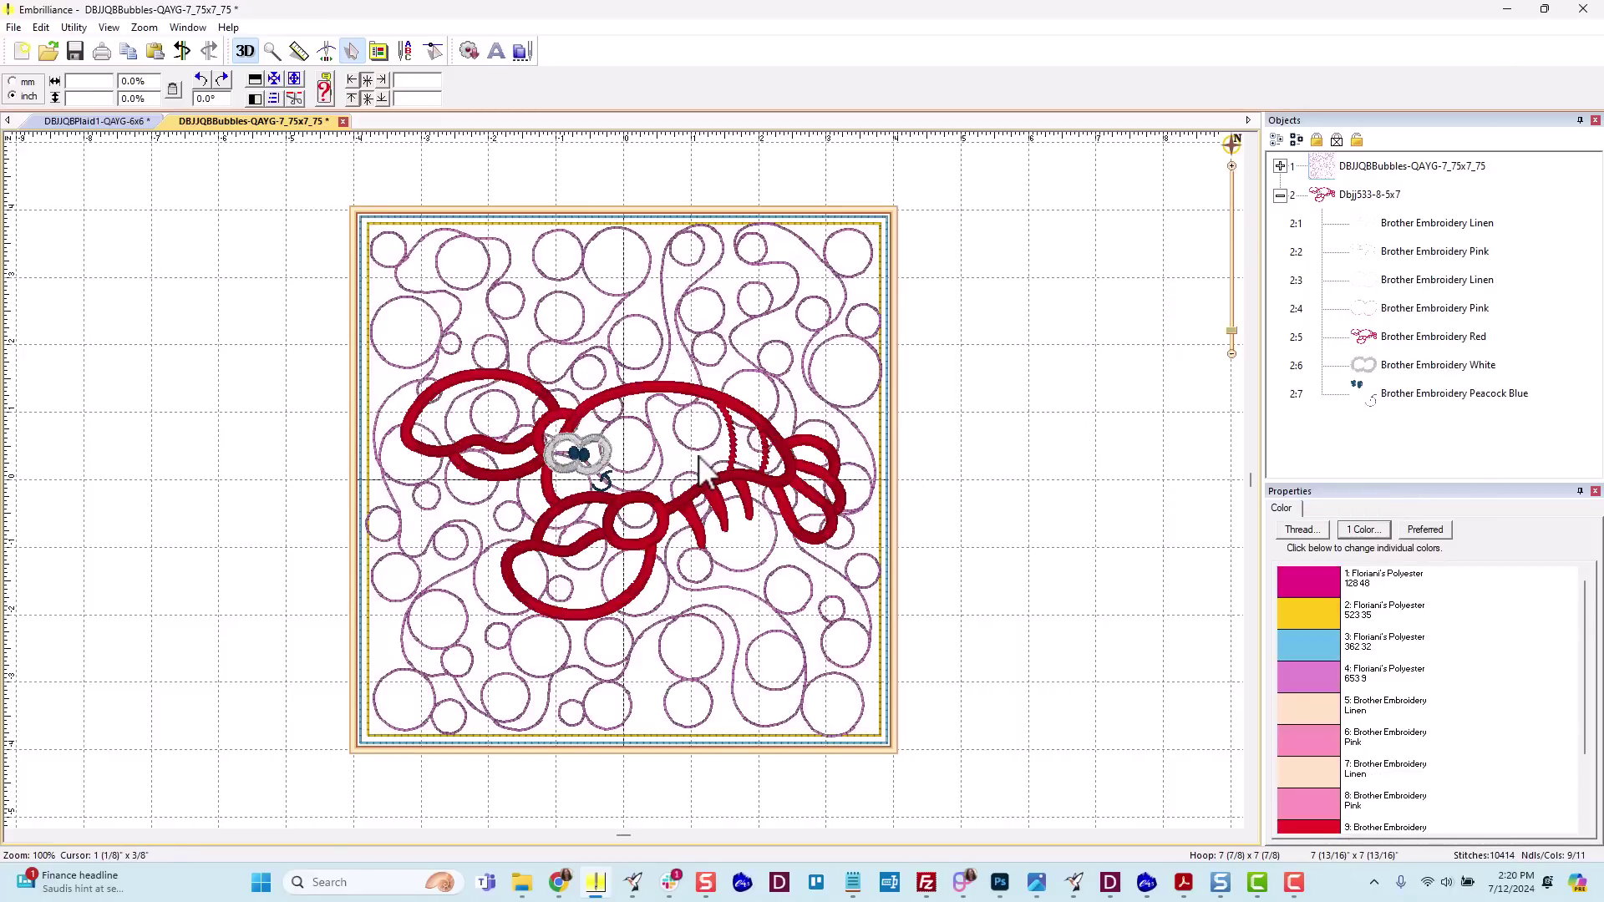
Glance at the Bubbles tab, then return to the DBJJQBPlaid1-QAYG-6x6 wreath tab's File menu.
left_click(89, 125)
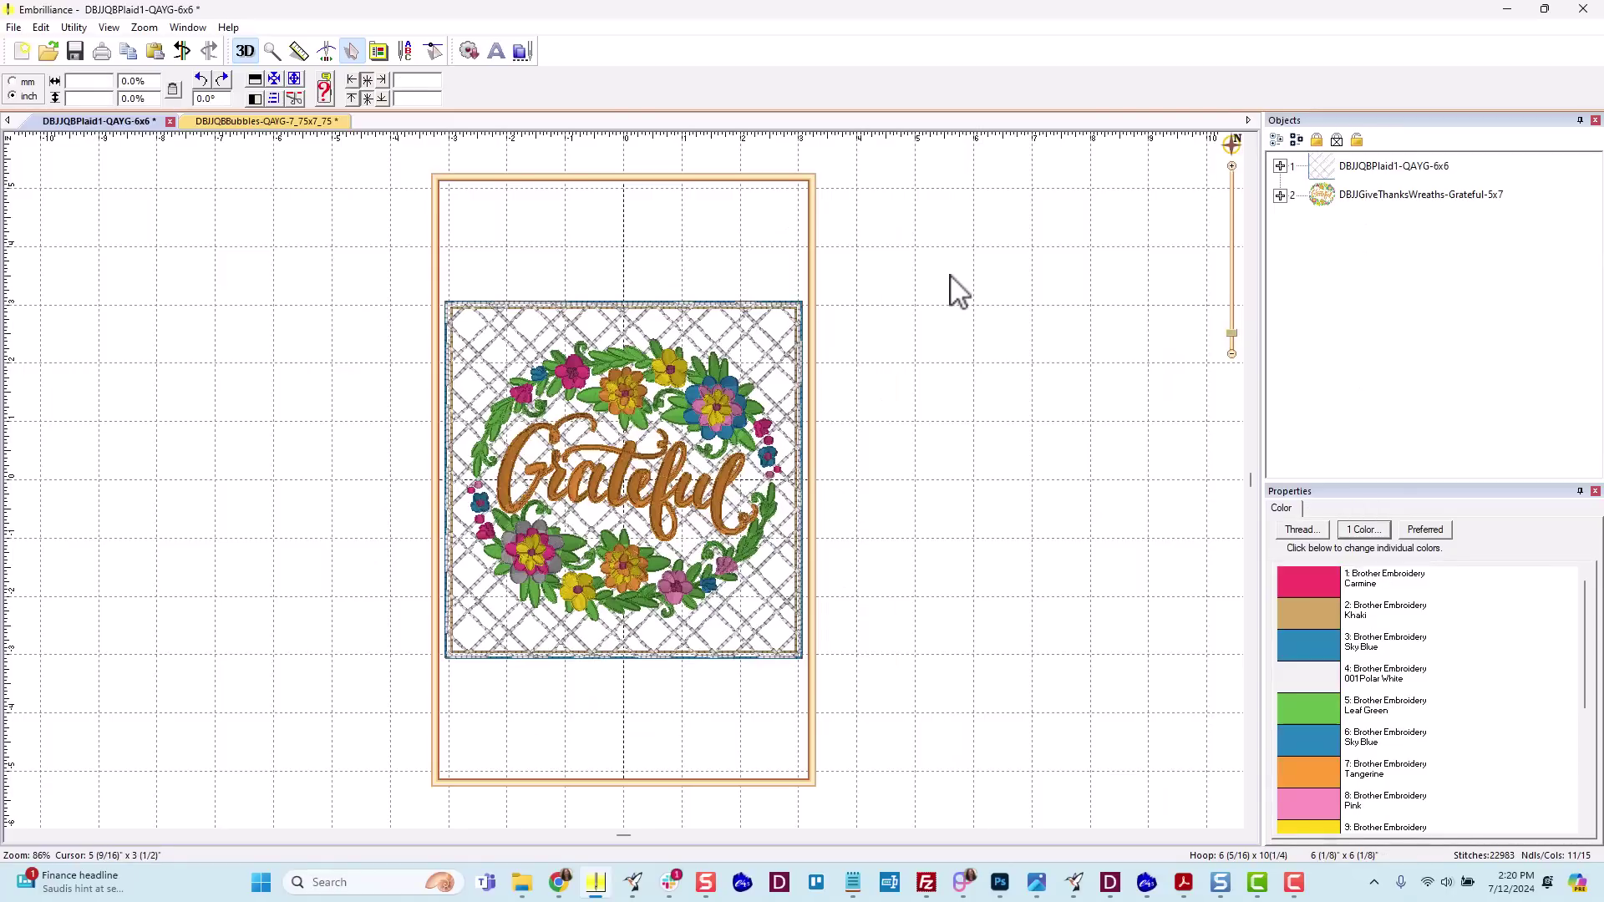
left_click(241, 125)
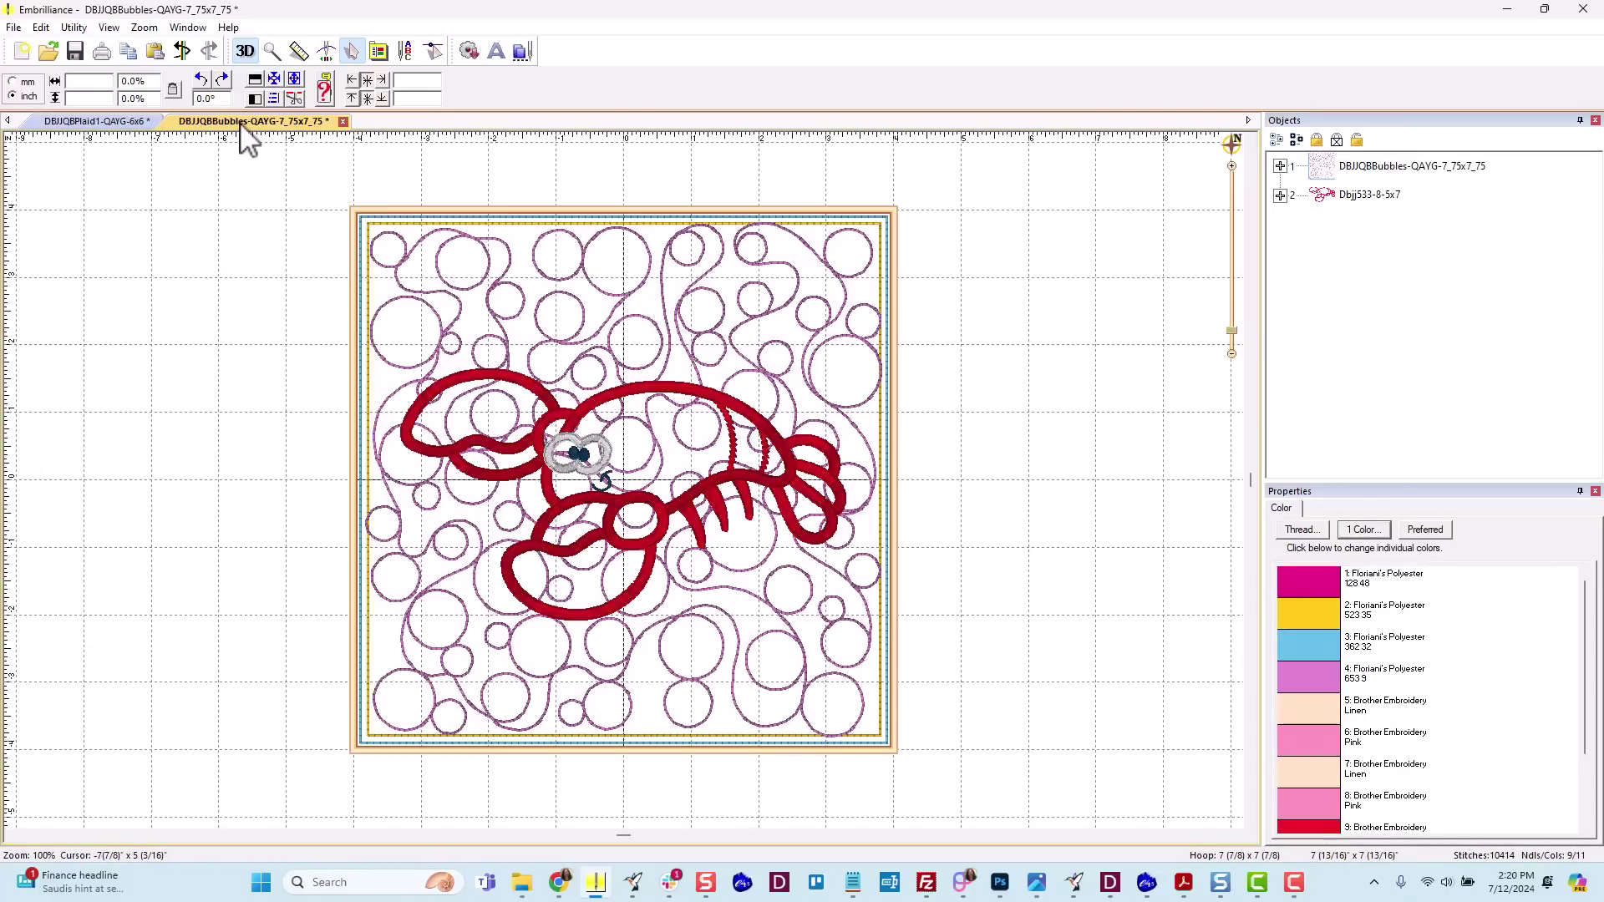
left_click(76, 126)
left_click(14, 27)
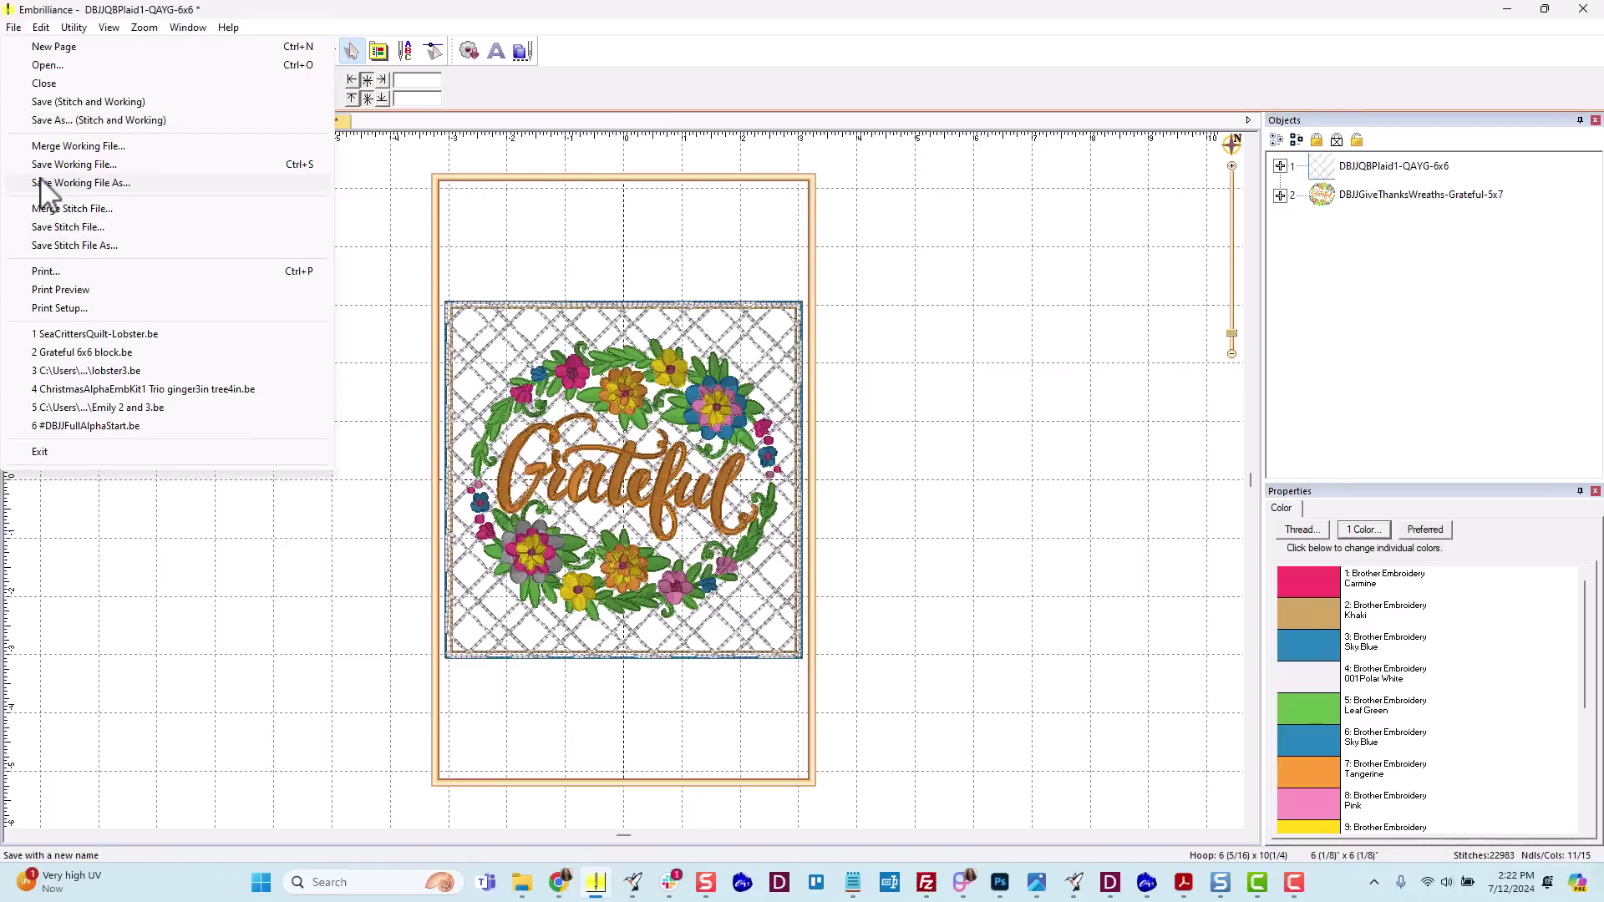
Save the plaid wreath block in PES format as 'Grateful Block'.
left_click(38, 121)
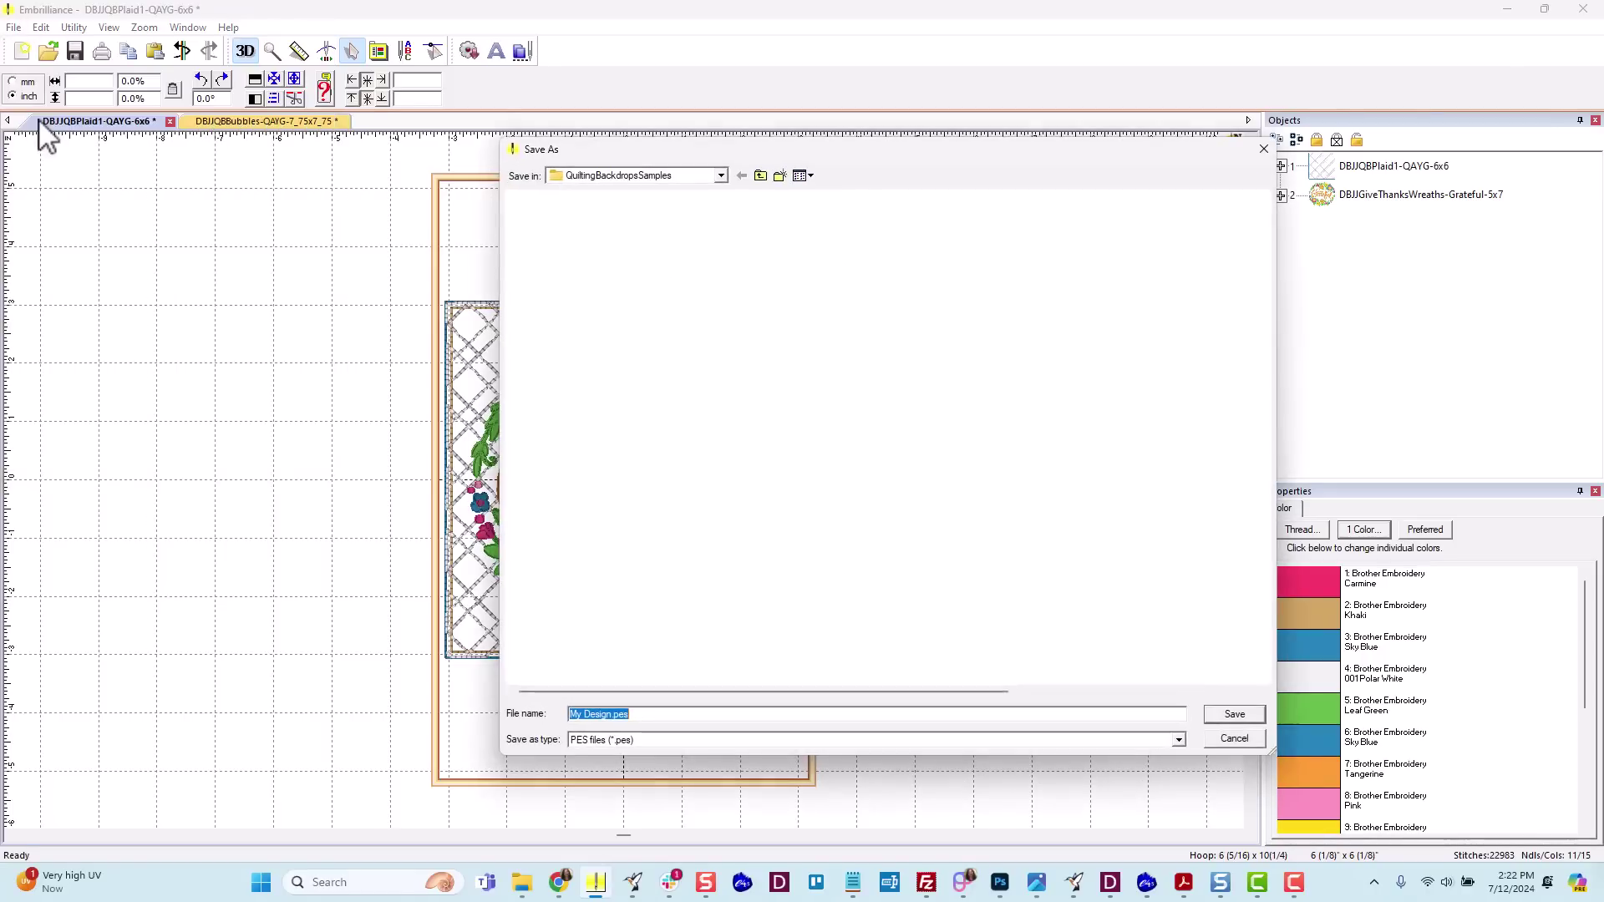
left_click(629, 740)
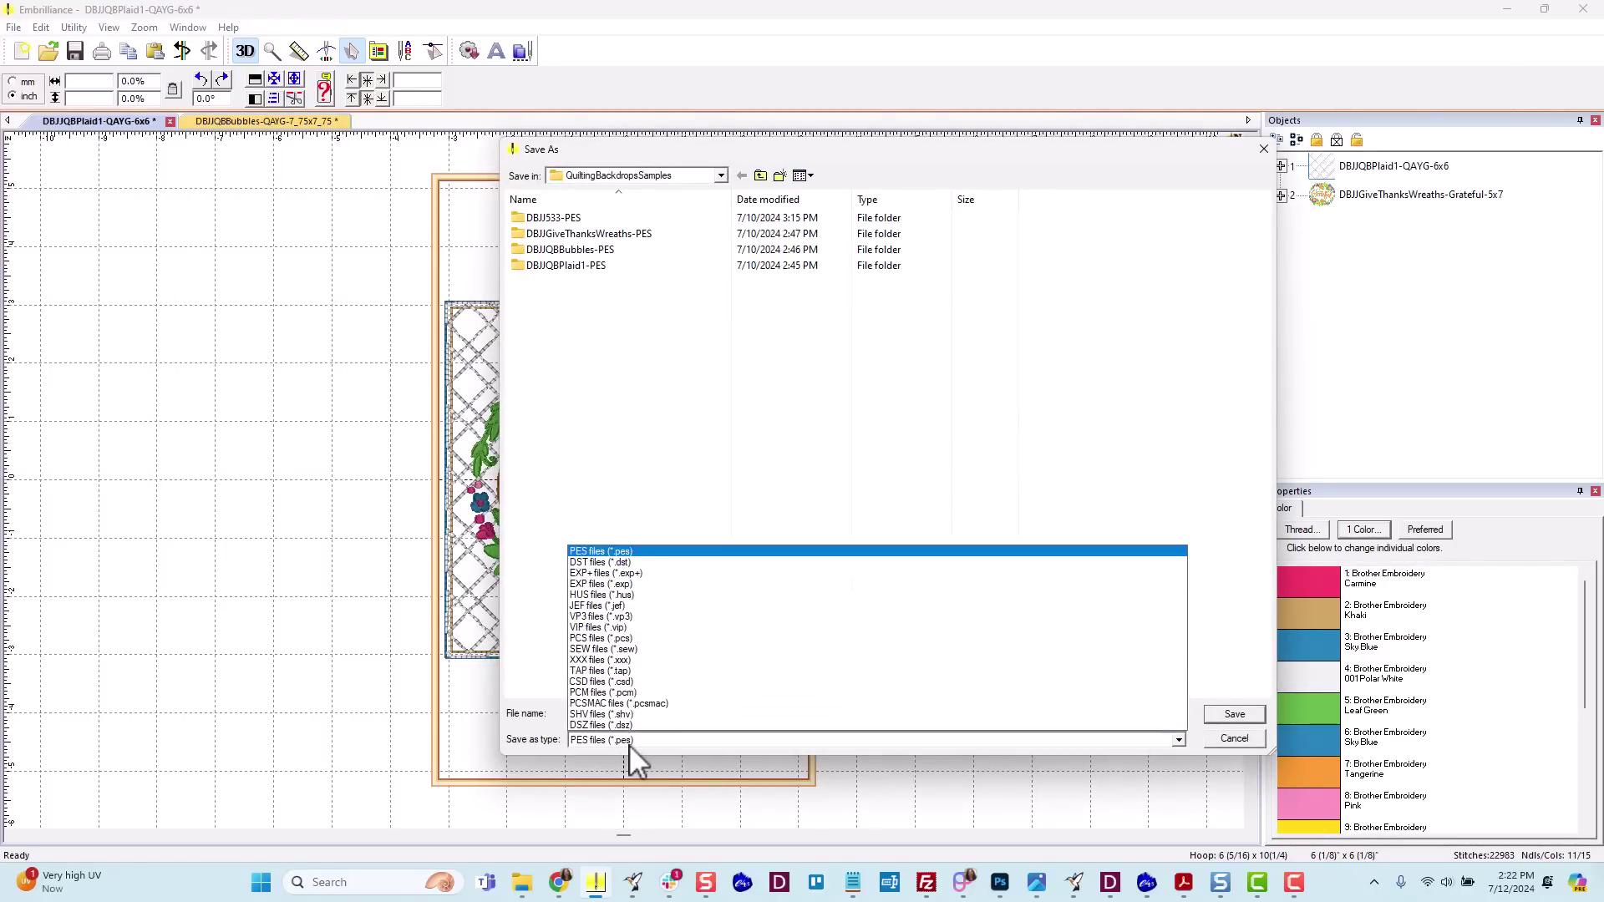
left_click(637, 565)
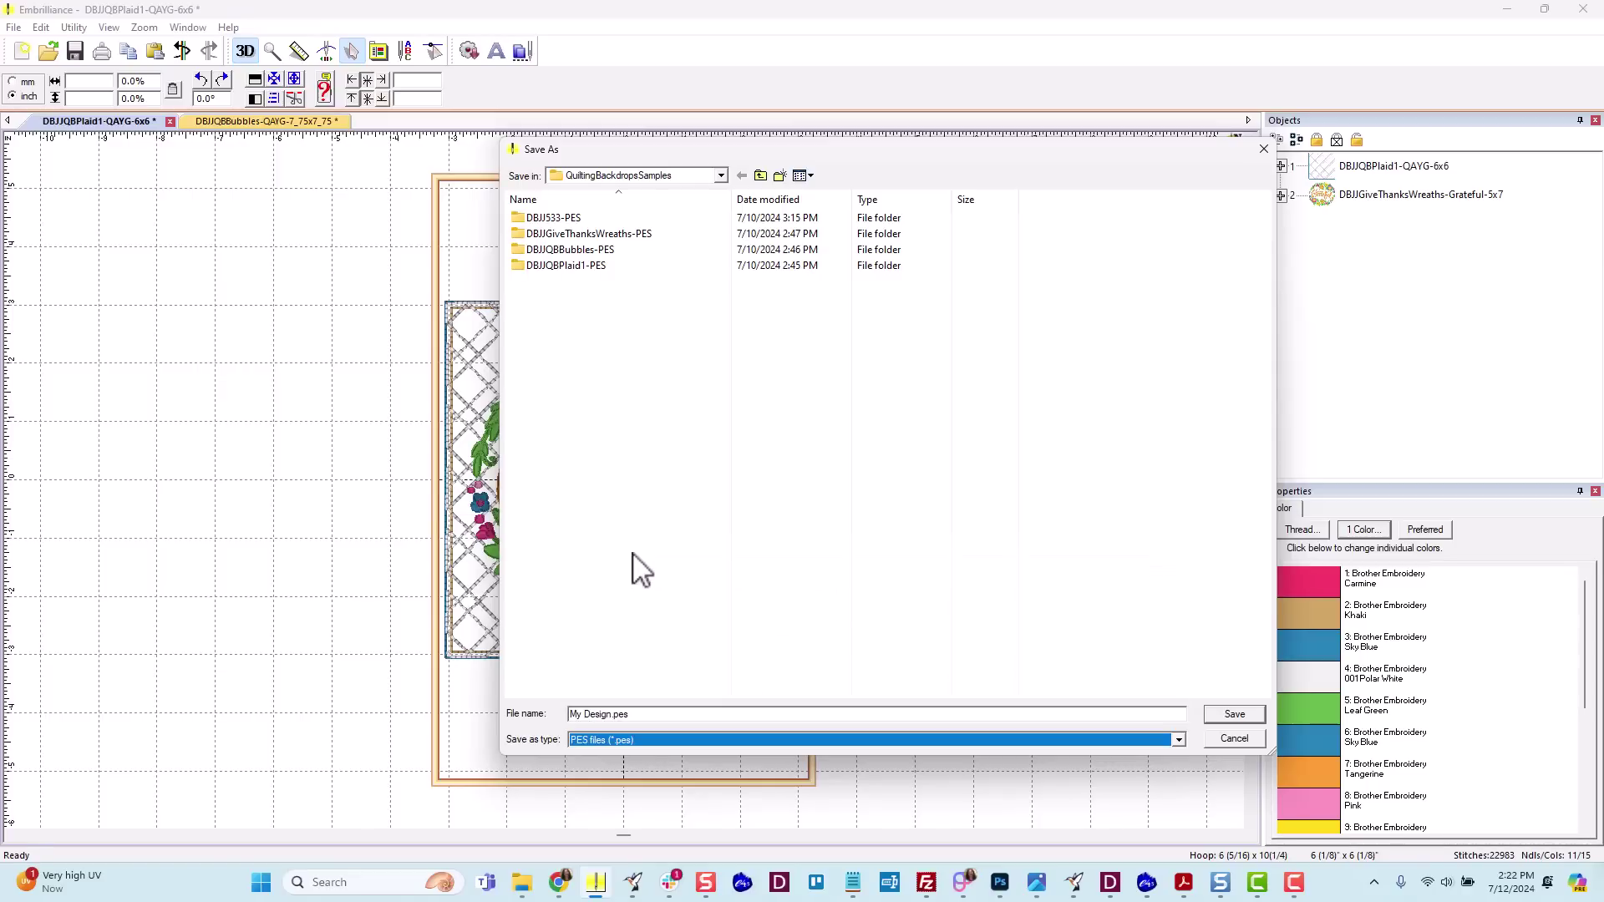
left_click(658, 717)
left_click_drag(657, 716, 488, 709)
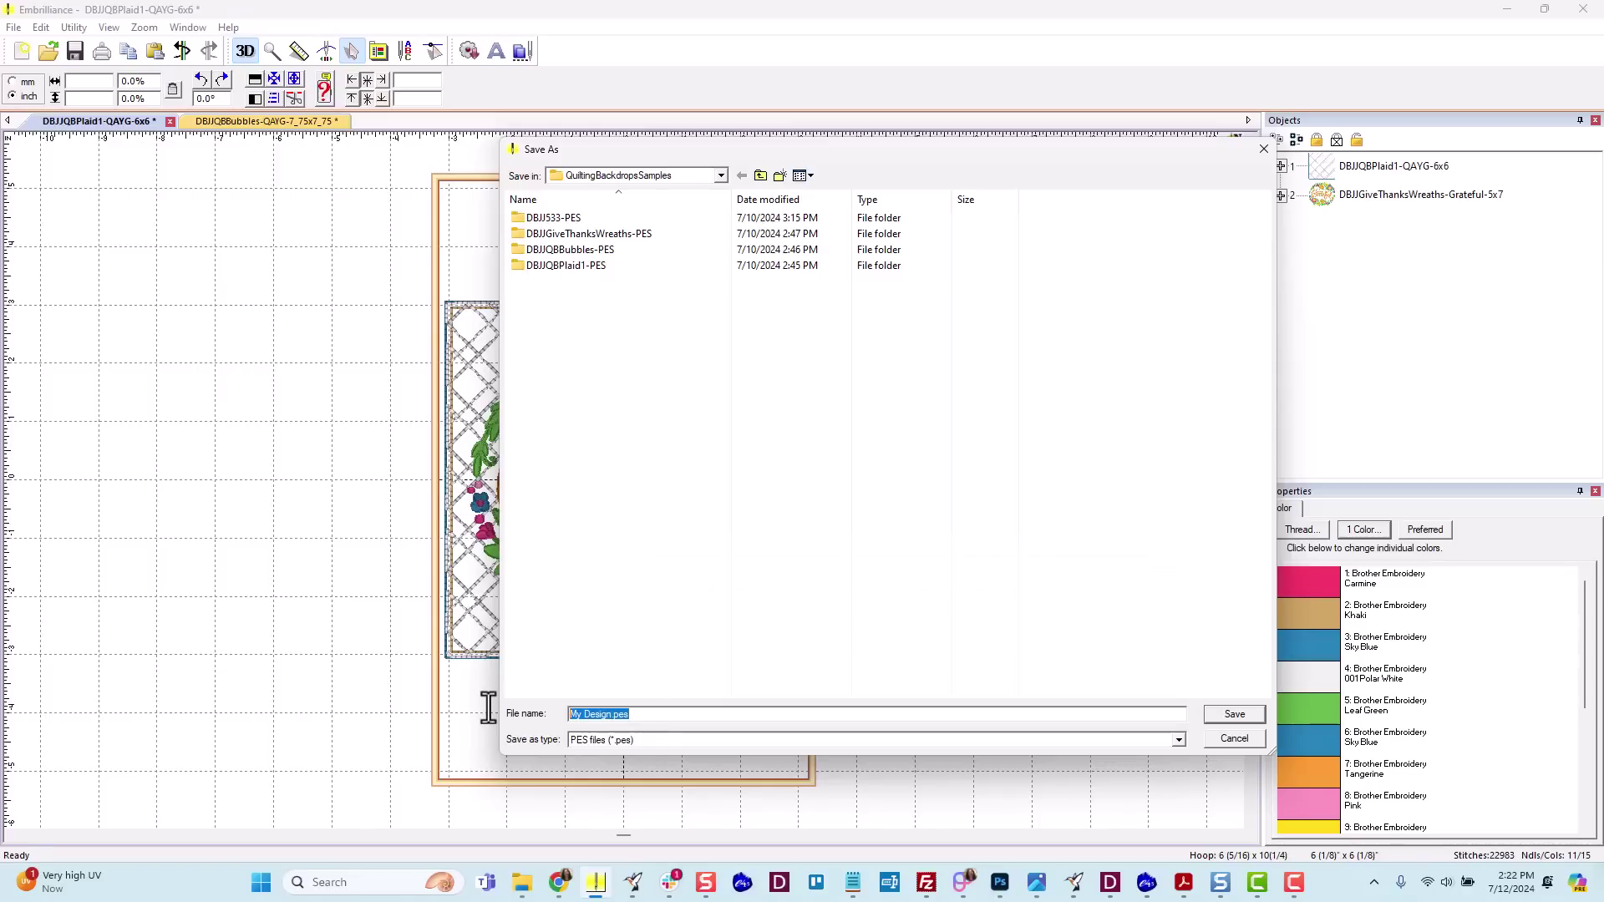
type("Gra")
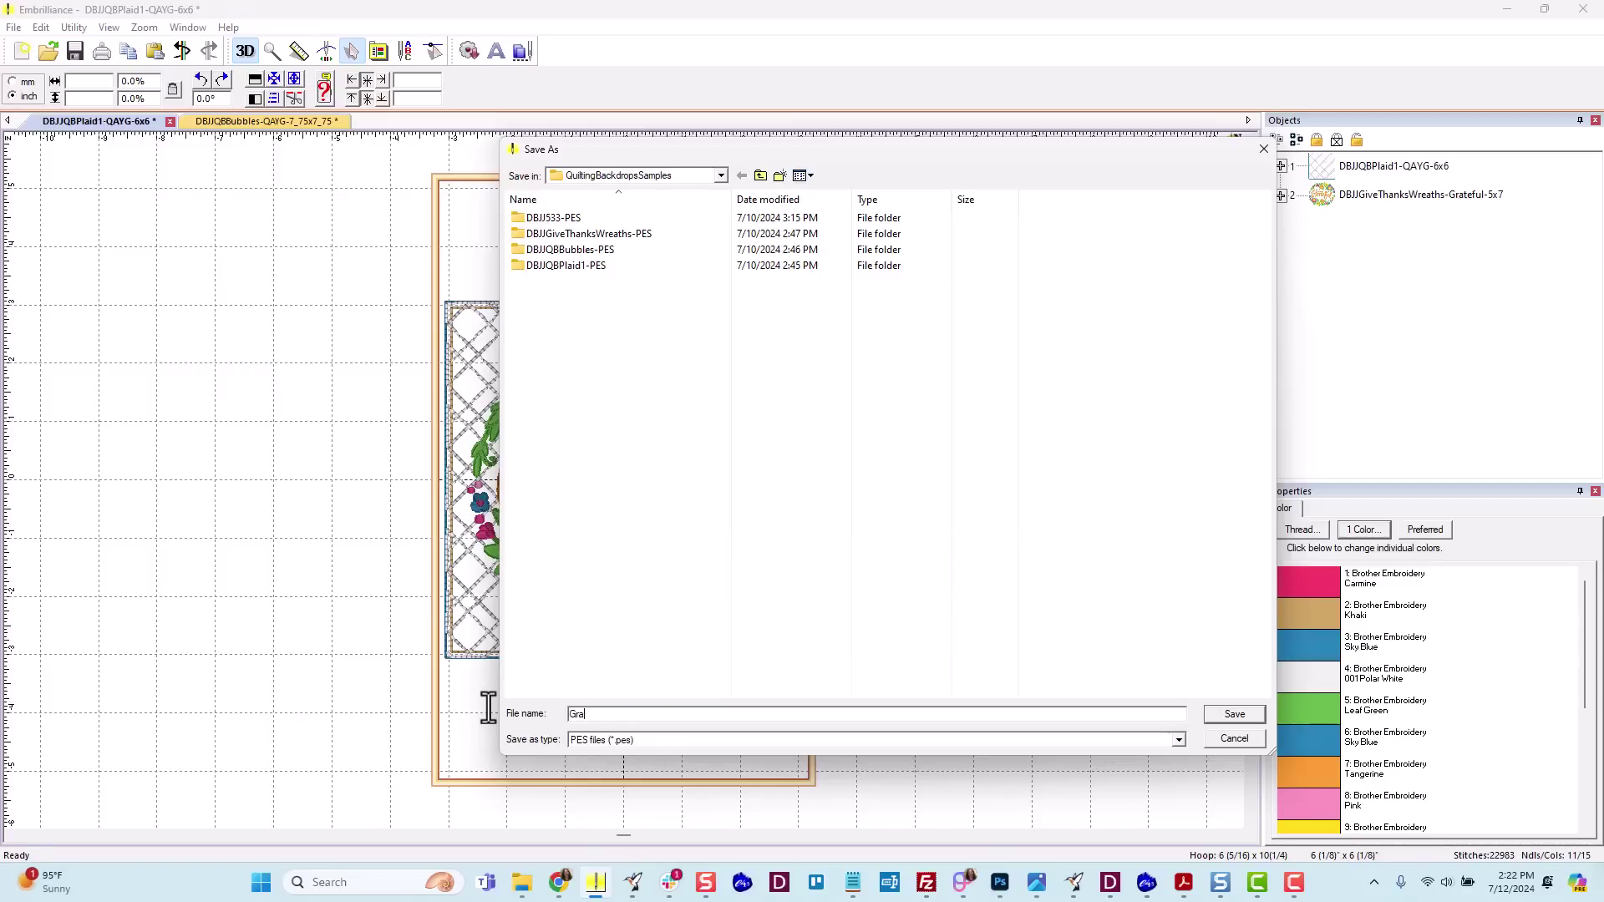
type("teful Block")
left_click(1234, 715)
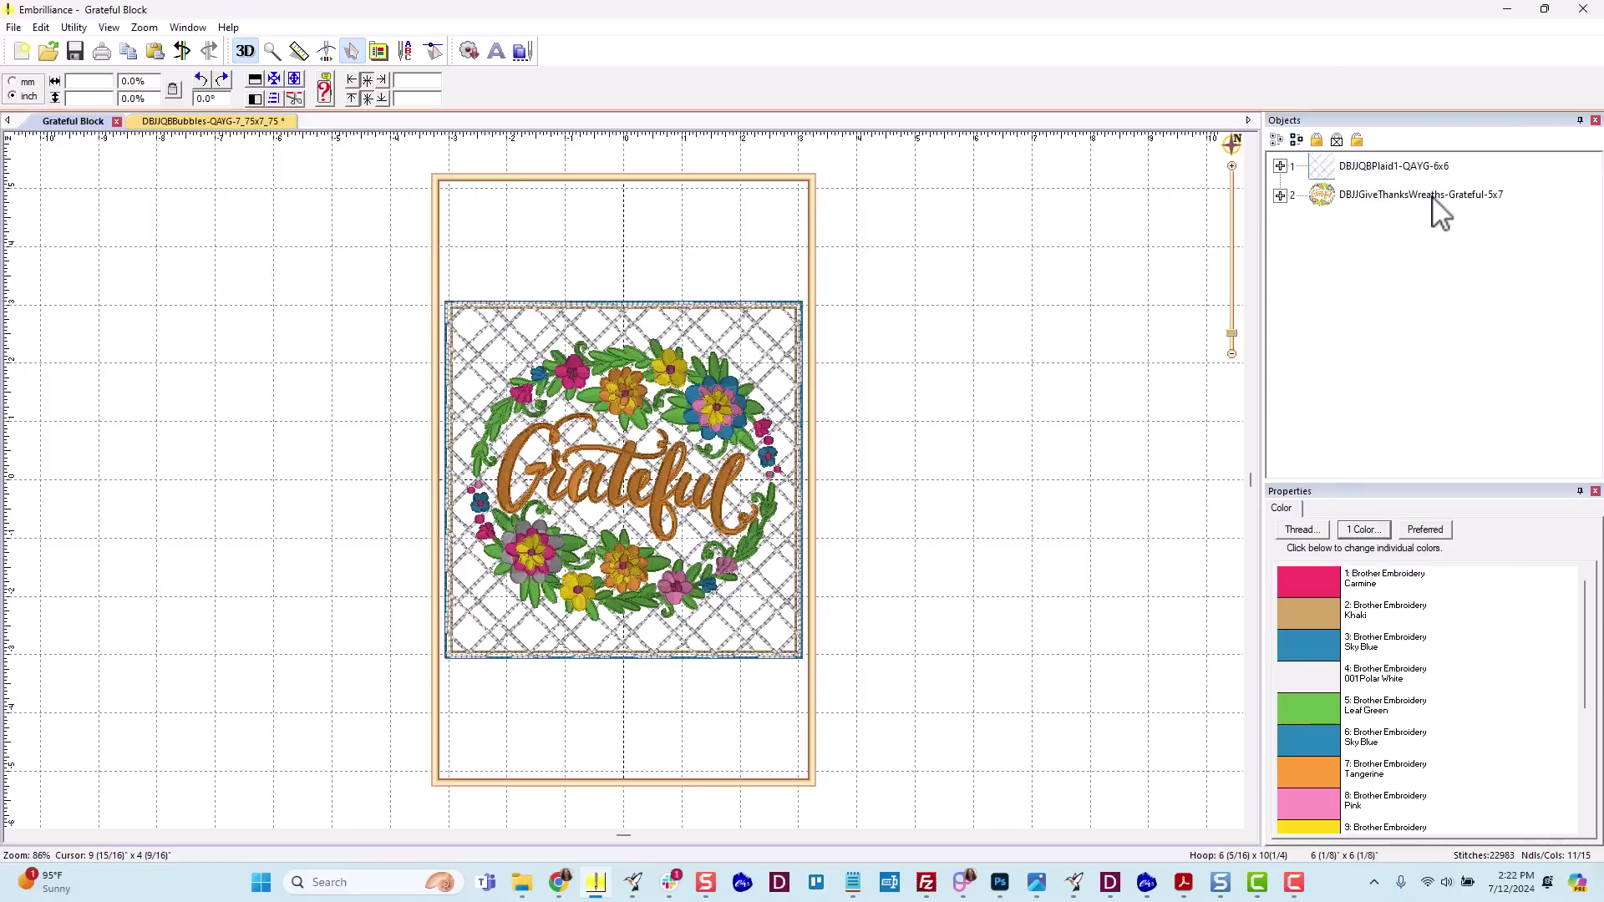
Open Grateful Block.pes from the QuiltingBackdropsSamples folder in a new tab.
left_click(15, 27)
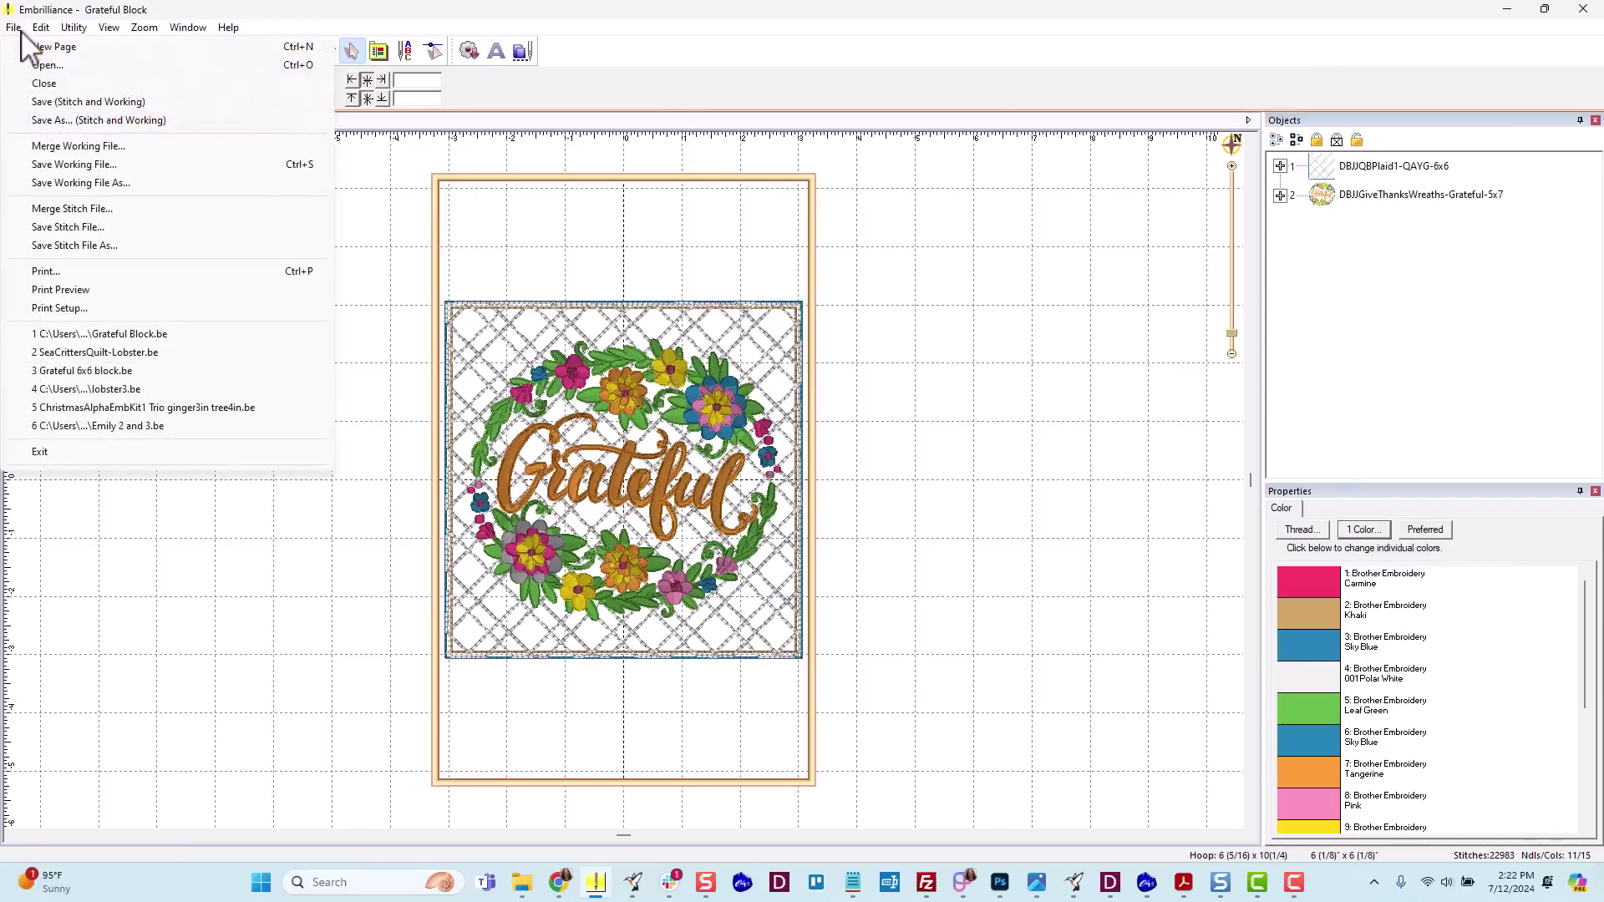
left_click(48, 65)
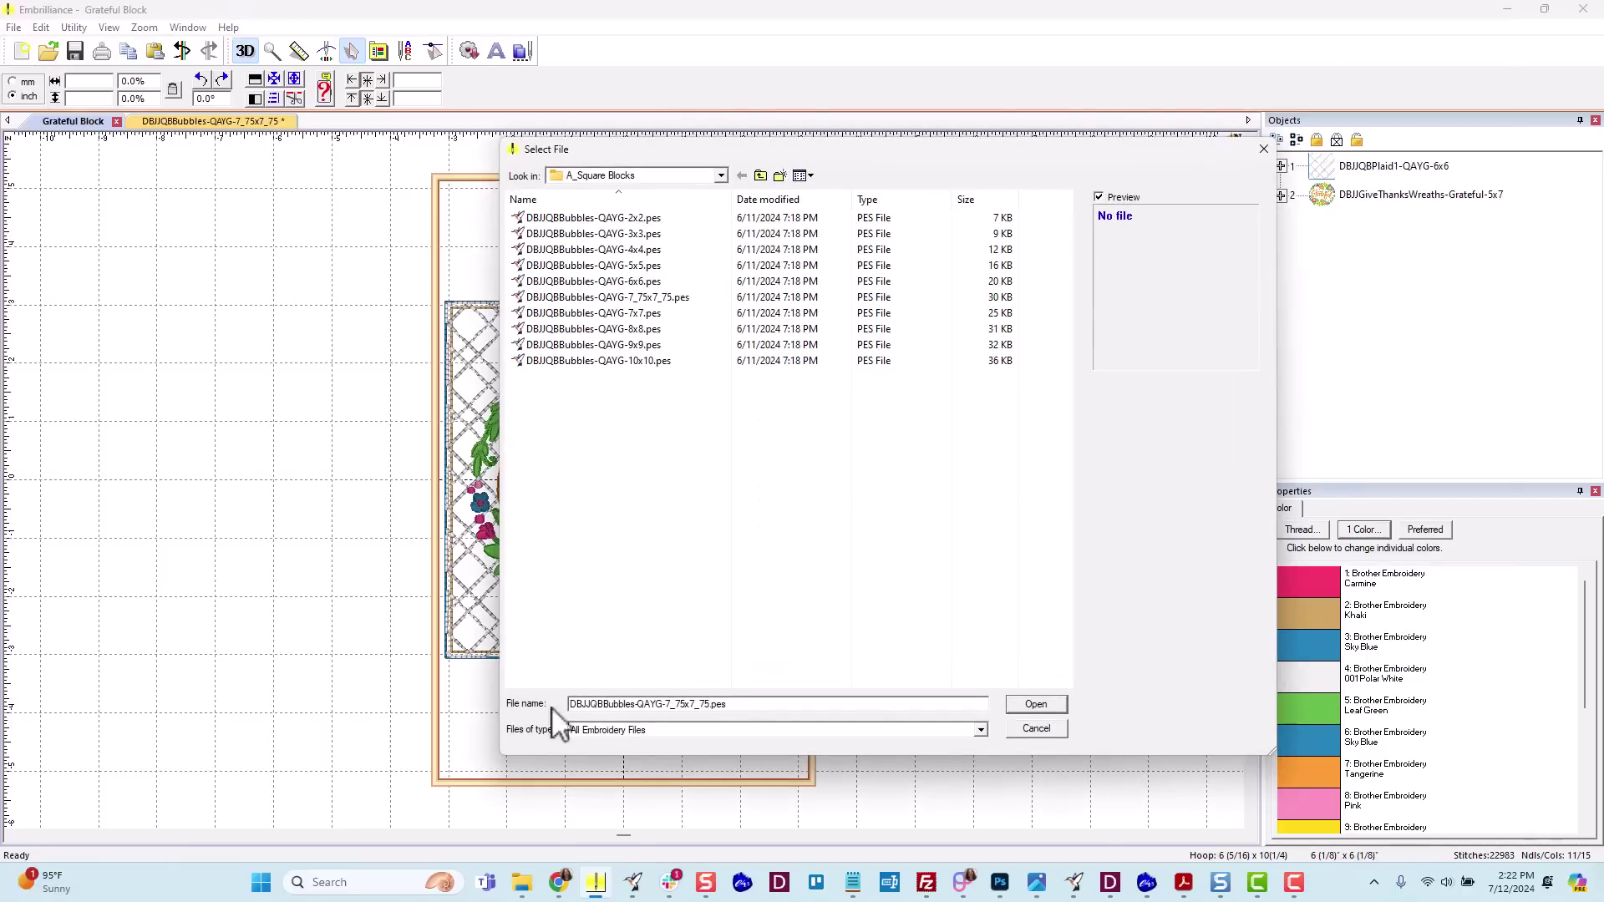
left_click(762, 176)
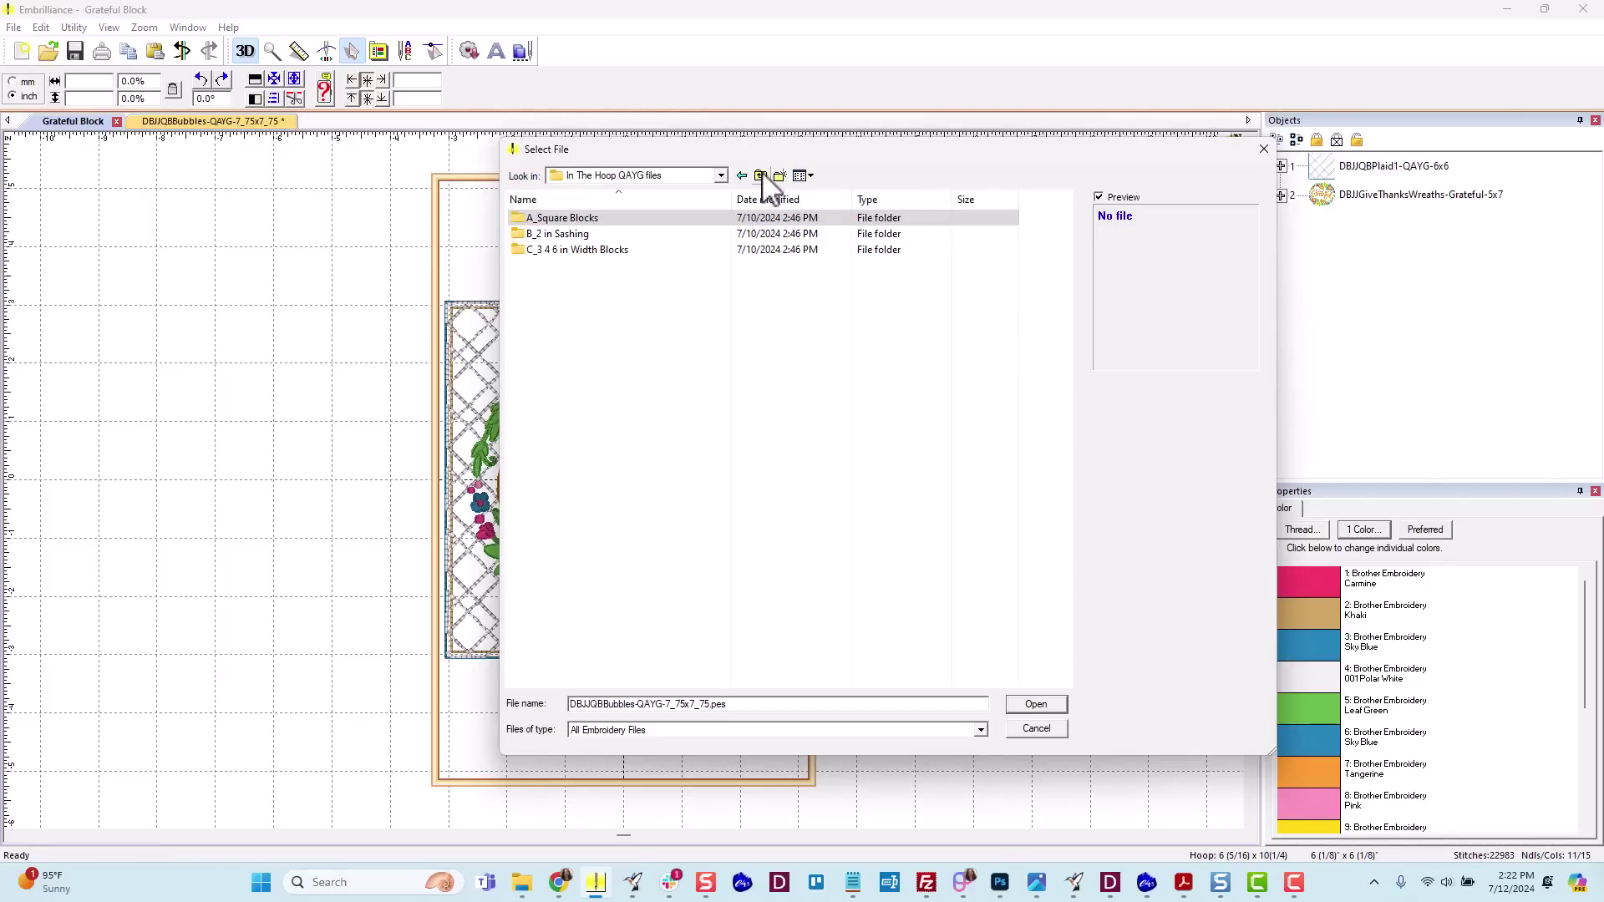
left_click(762, 176)
left_click(761, 176)
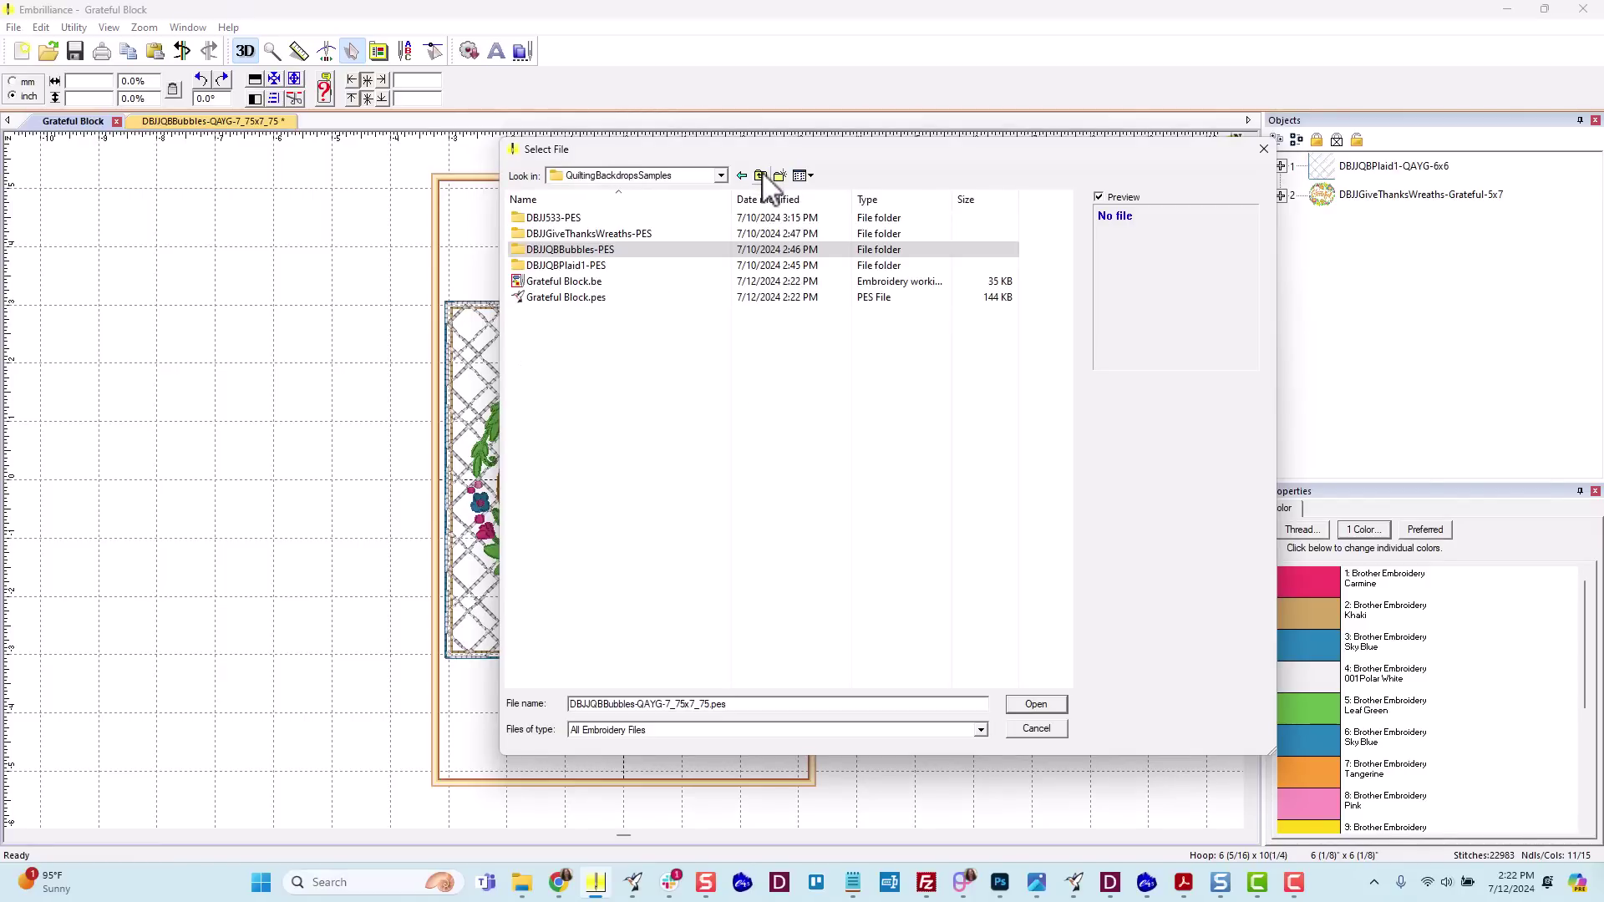
left_click(541, 301)
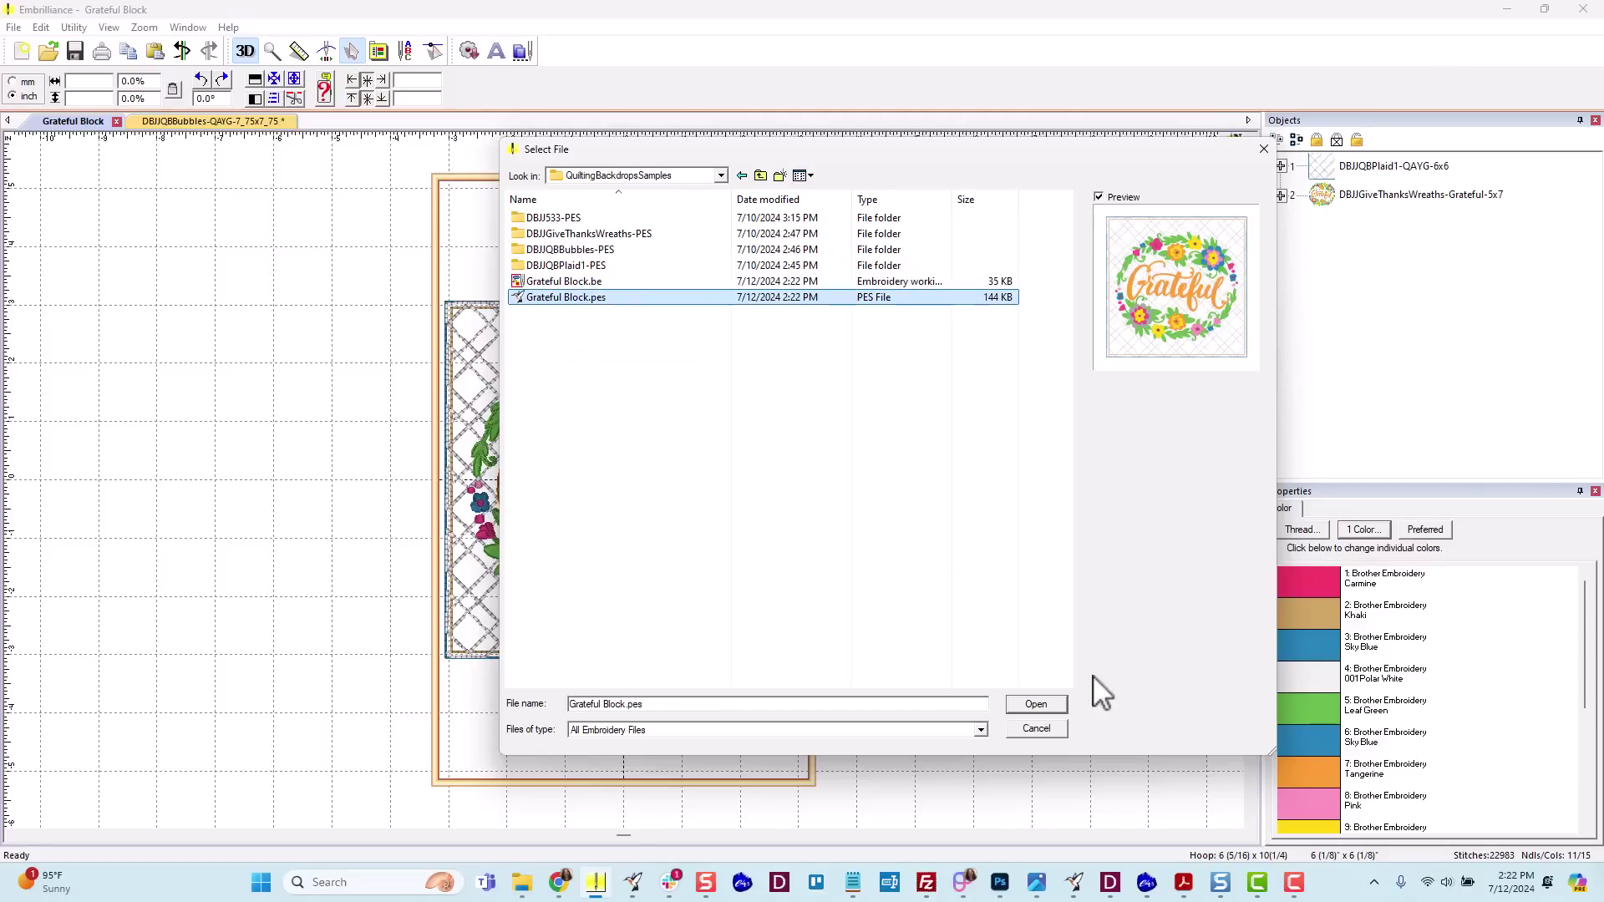
left_click(1057, 703)
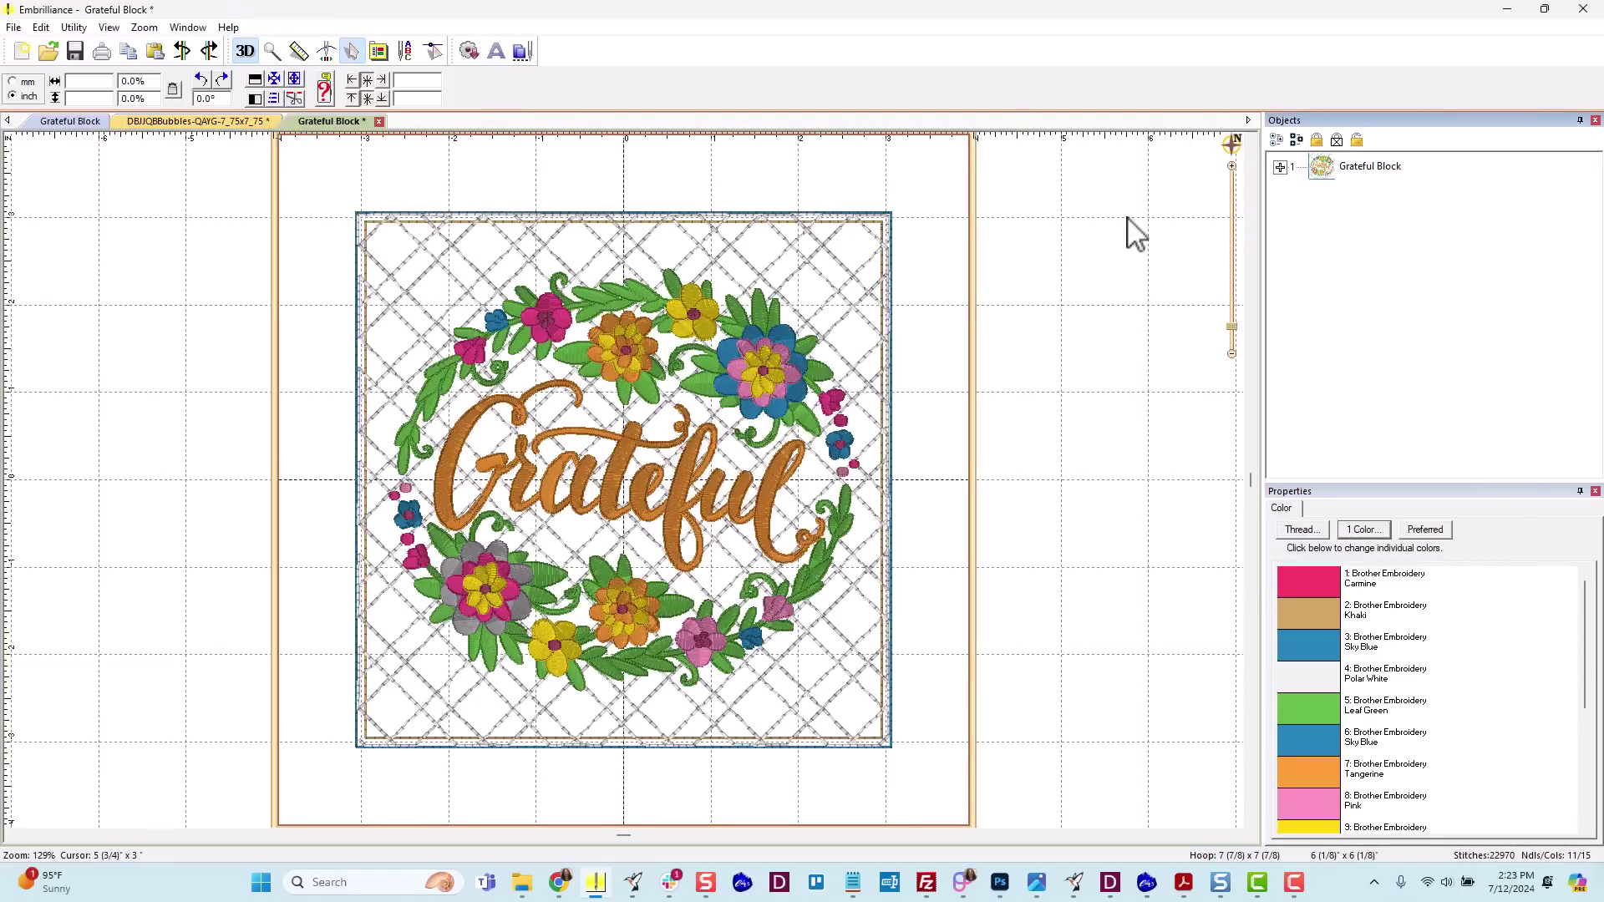
Expand and collapse the thread colours, then return to the original Grateful Block working tab.
left_click(1280, 167)
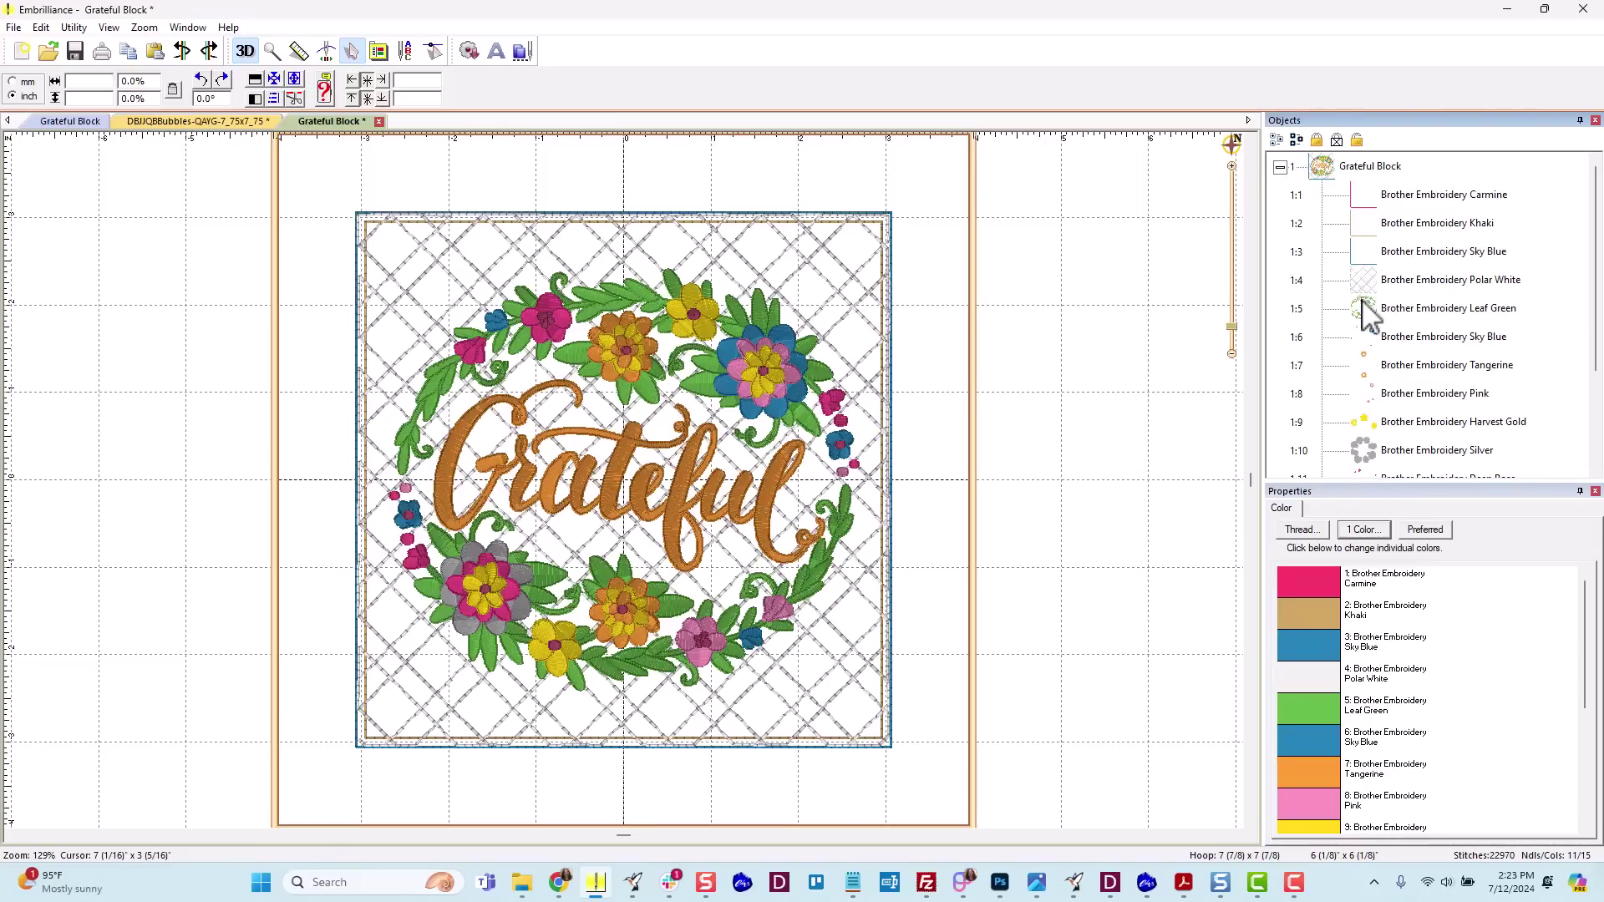
left_click(1280, 167)
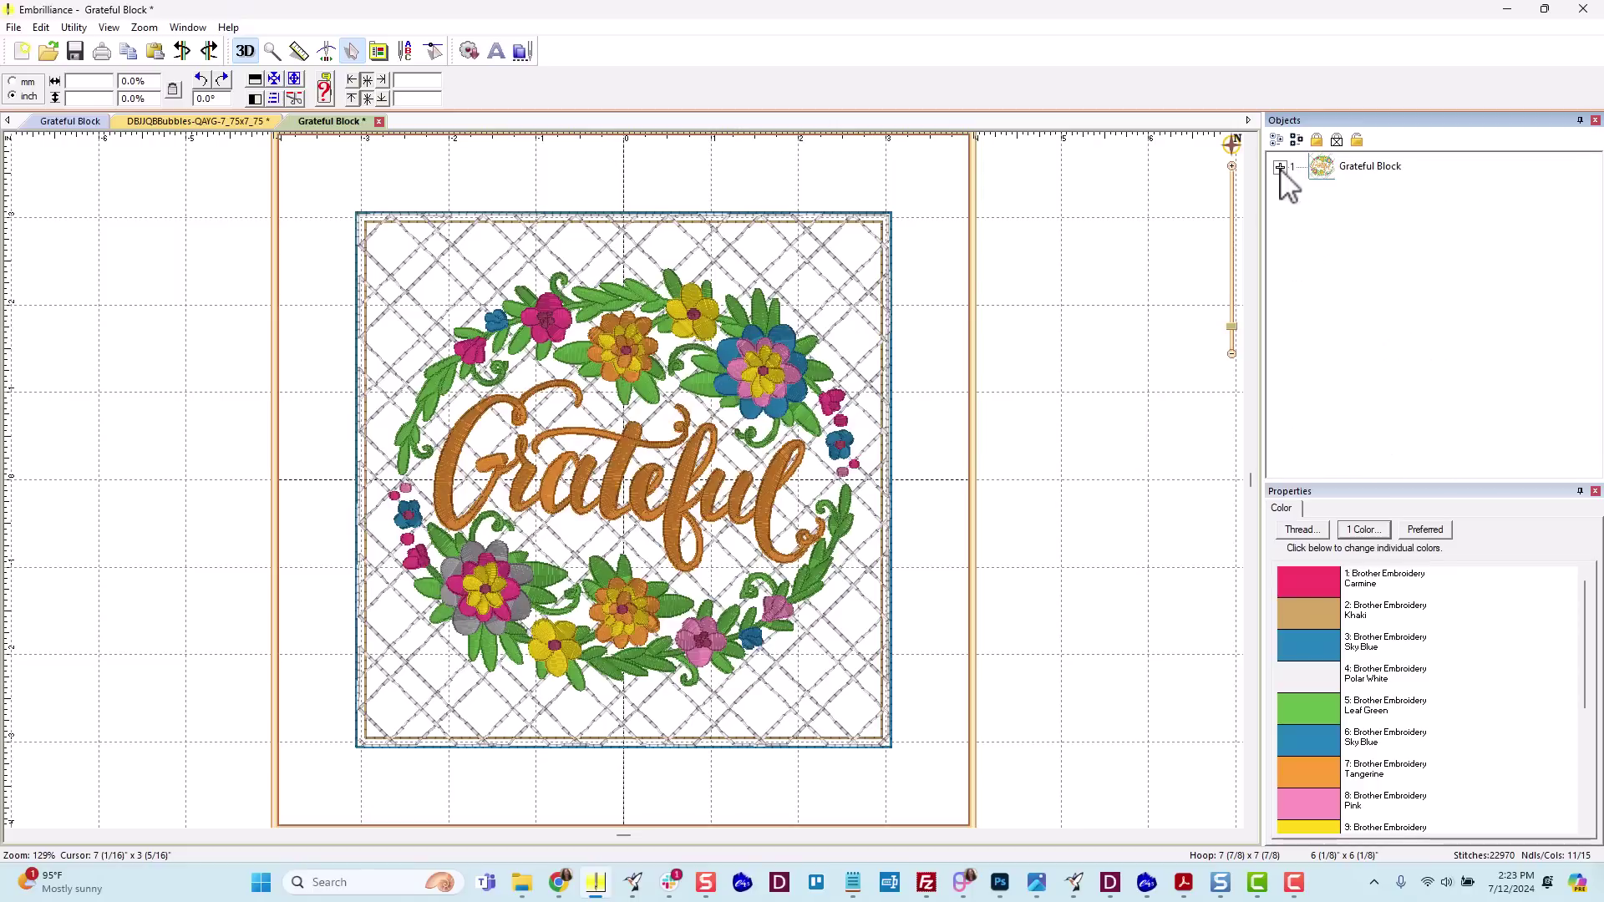
left_click(60, 123)
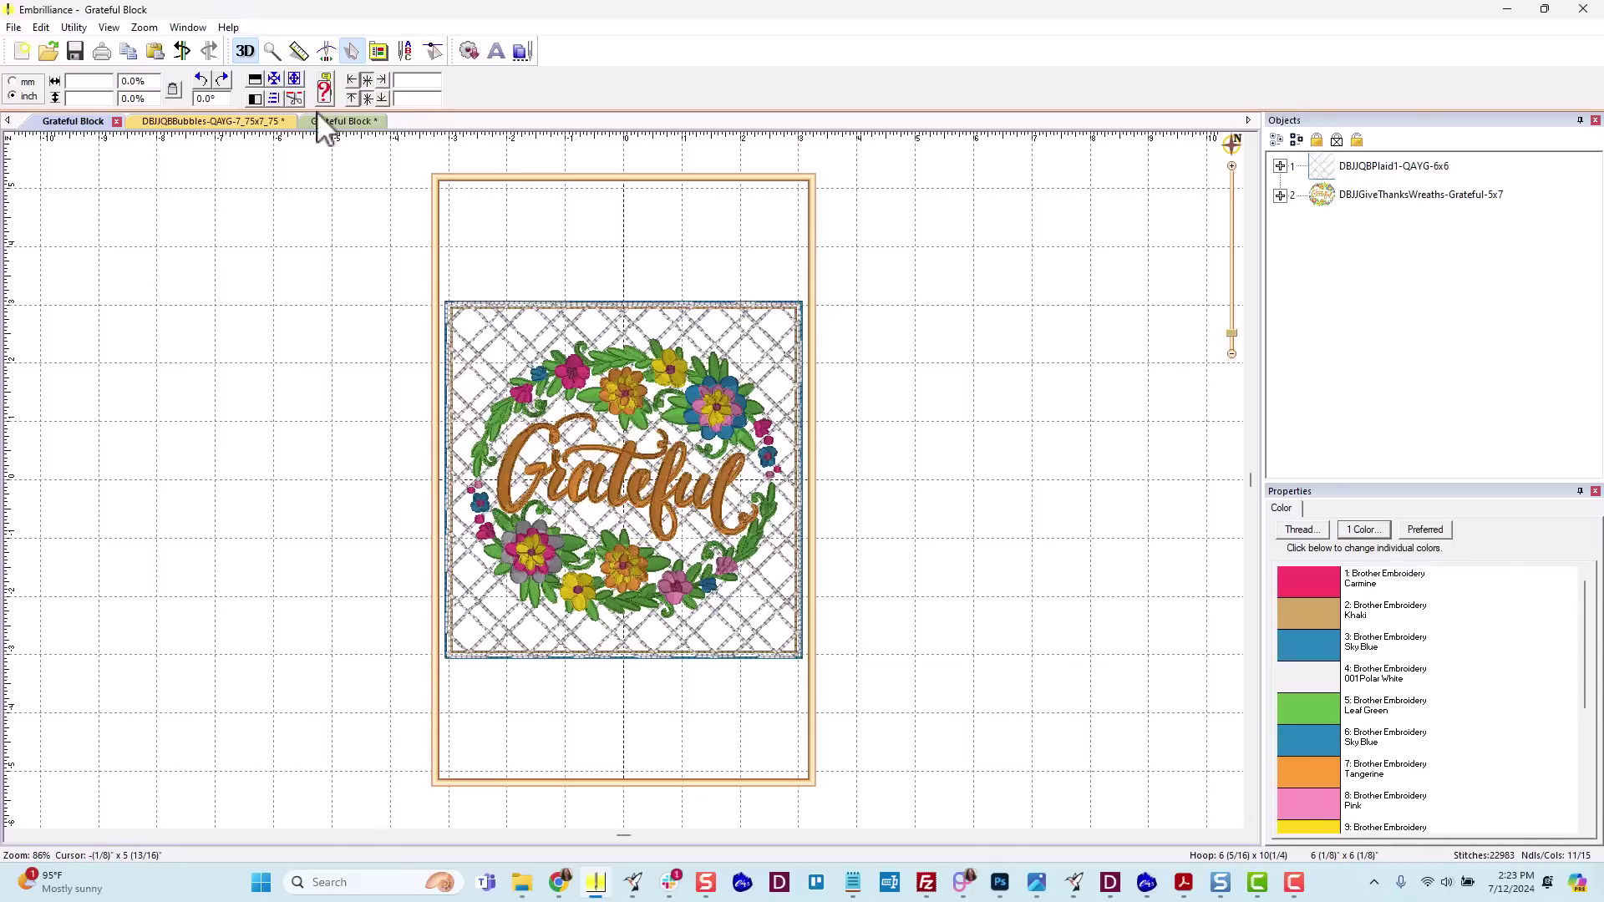
On the reopened Grateful Block.pes tab, isolate the 1:4 Polar White lattice layer (2337 stitches).
left_click(341, 123)
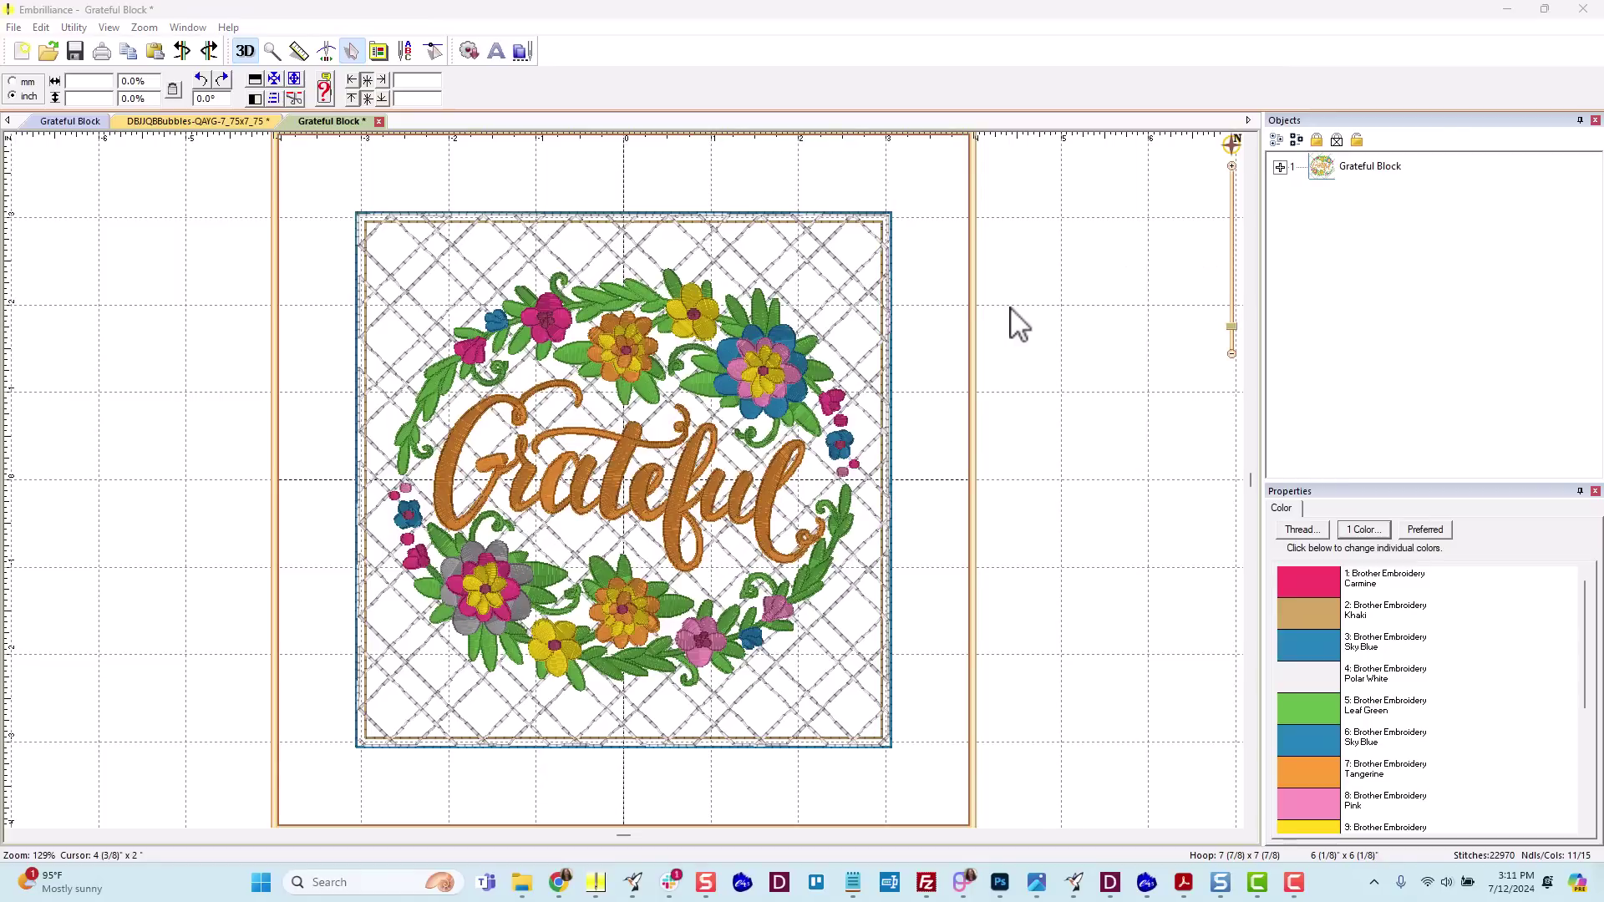
left_click(1280, 167)
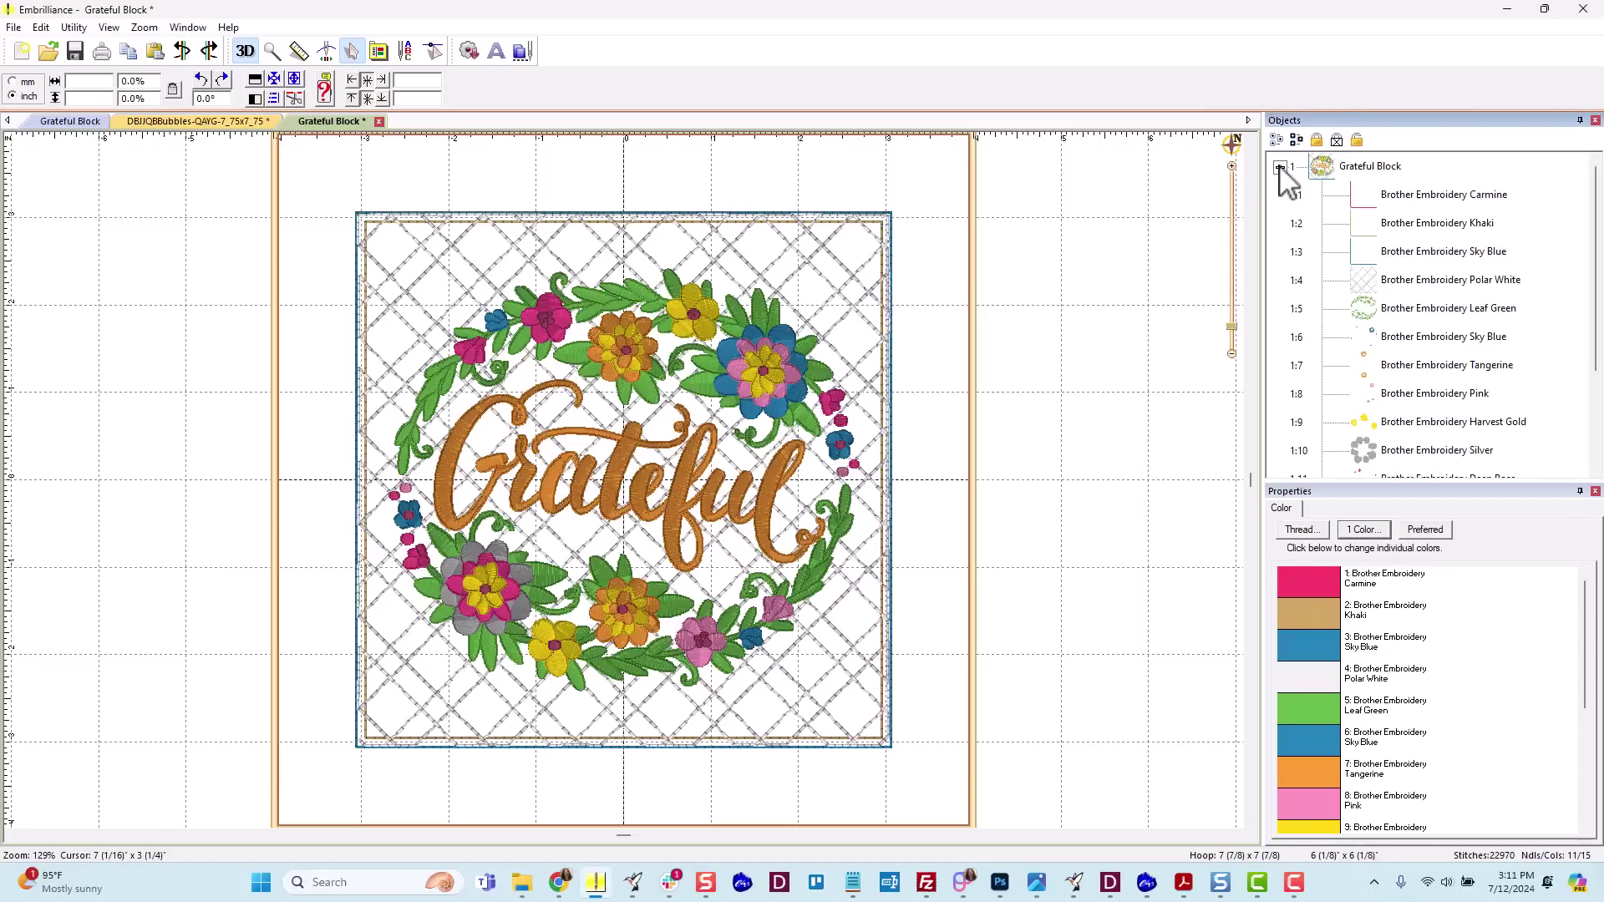
left_click(1366, 286)
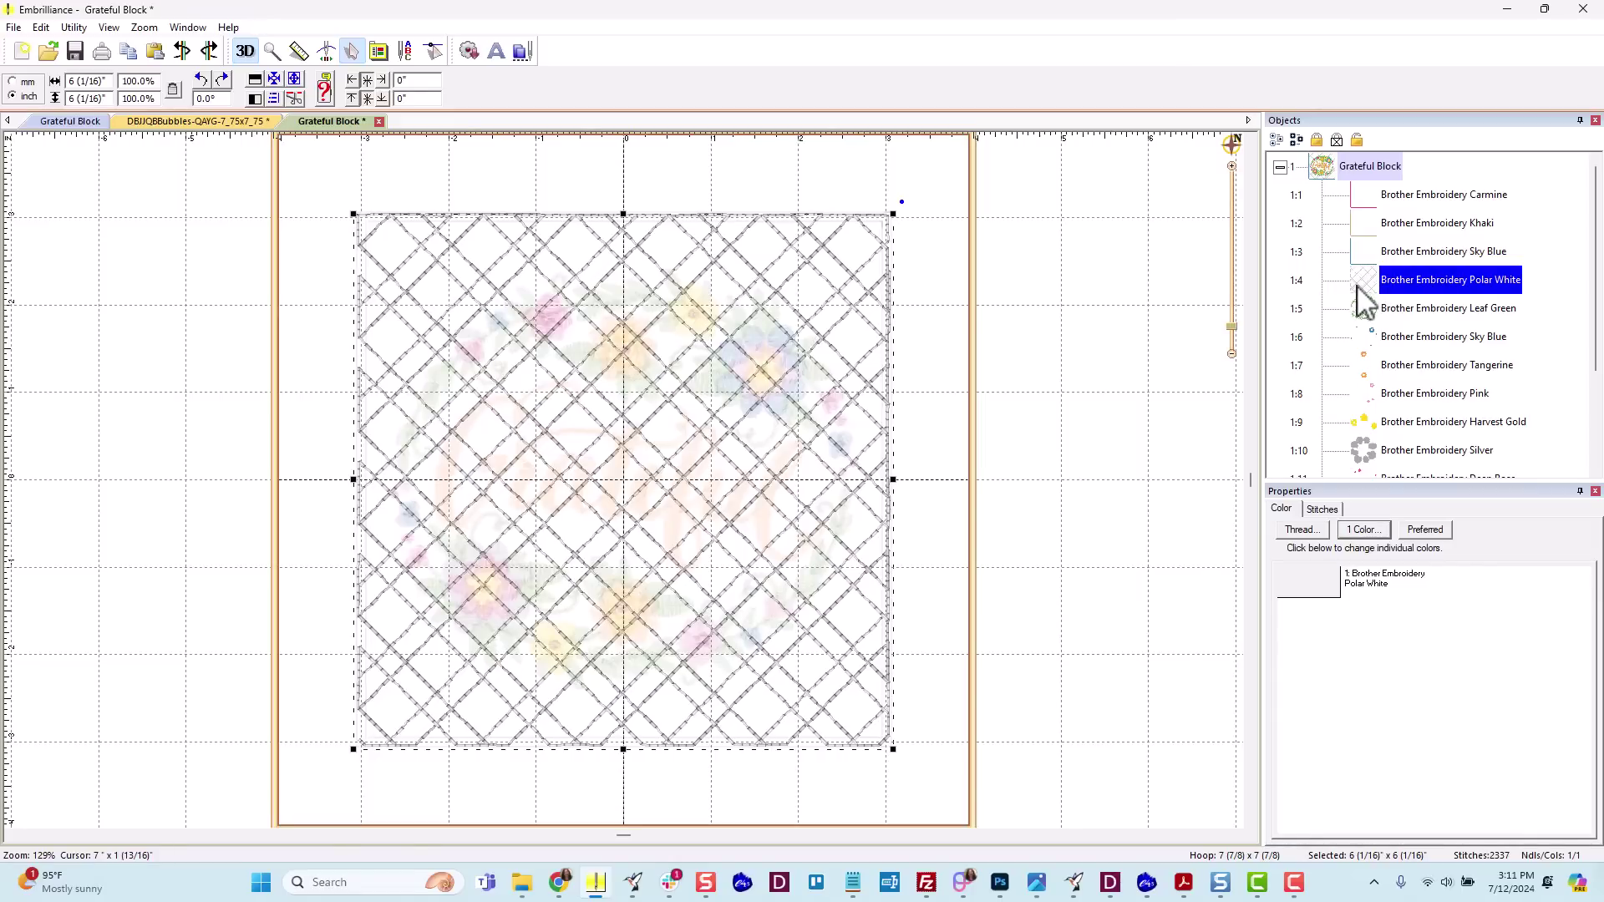
left_click(1280, 167)
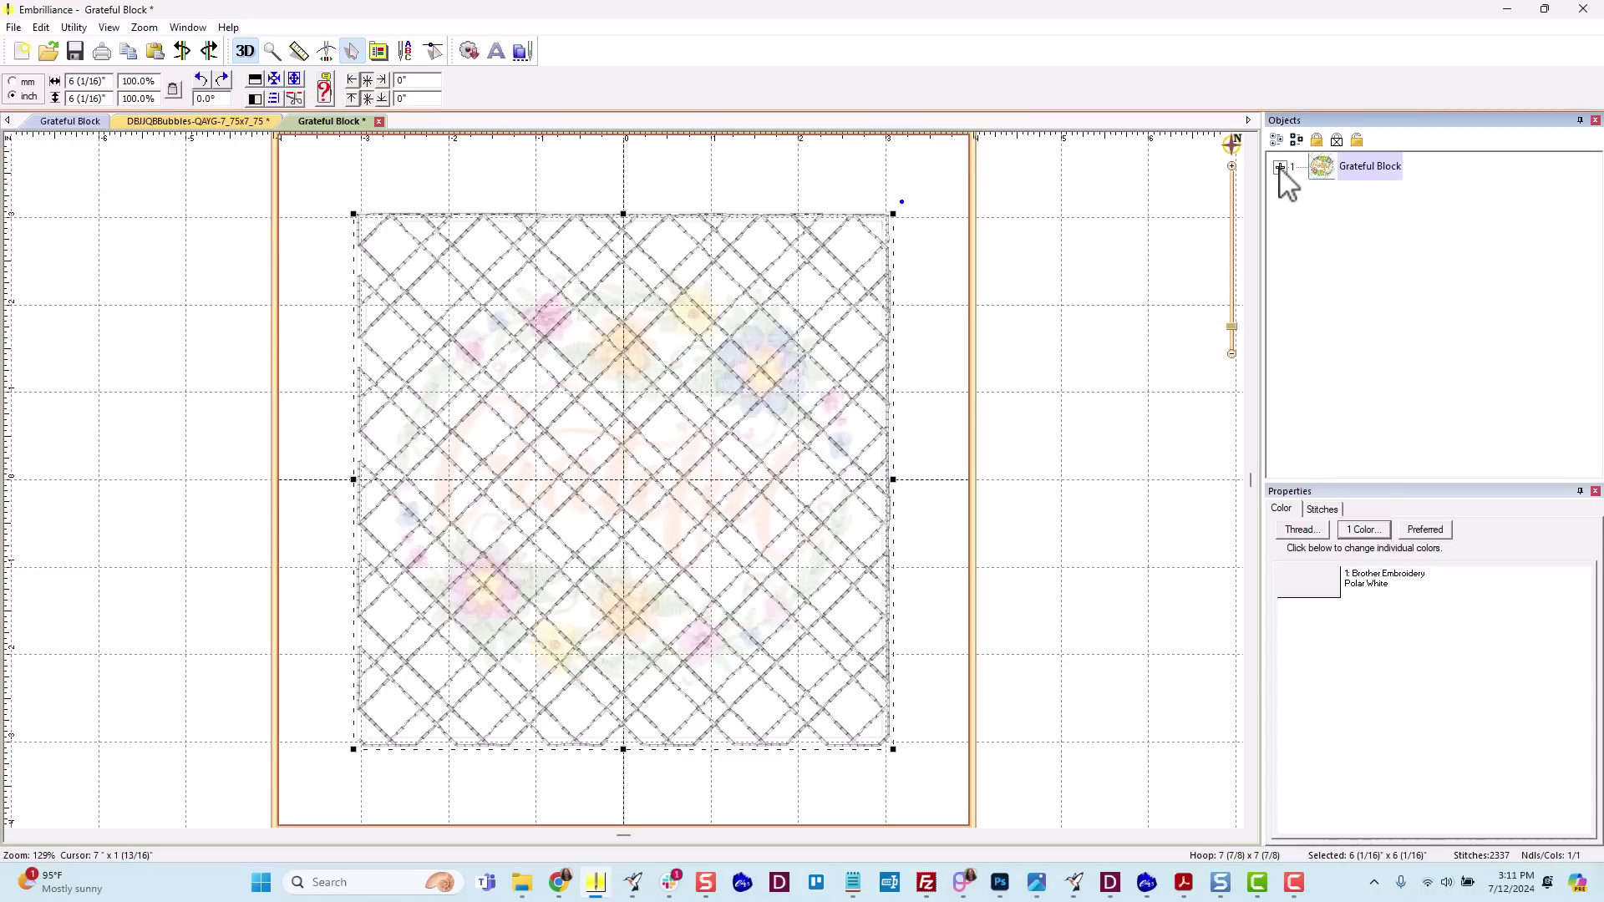
Save the DBJQBBubbles lobster design as Lobster Block (stitch and working files).
left_click(201, 122)
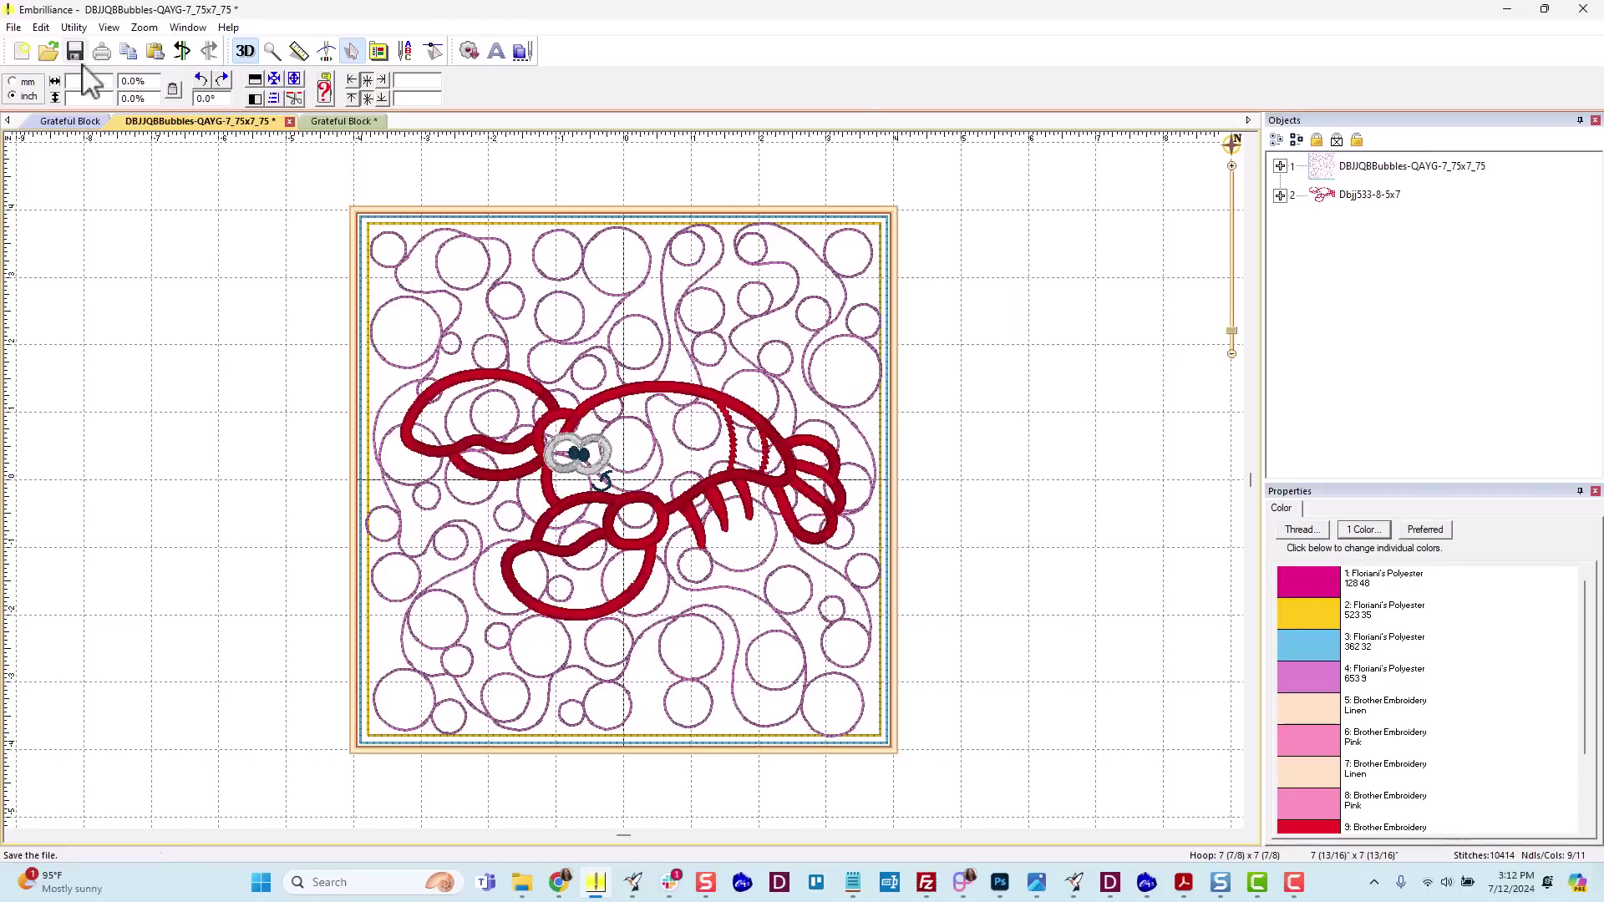
left_click(13, 27)
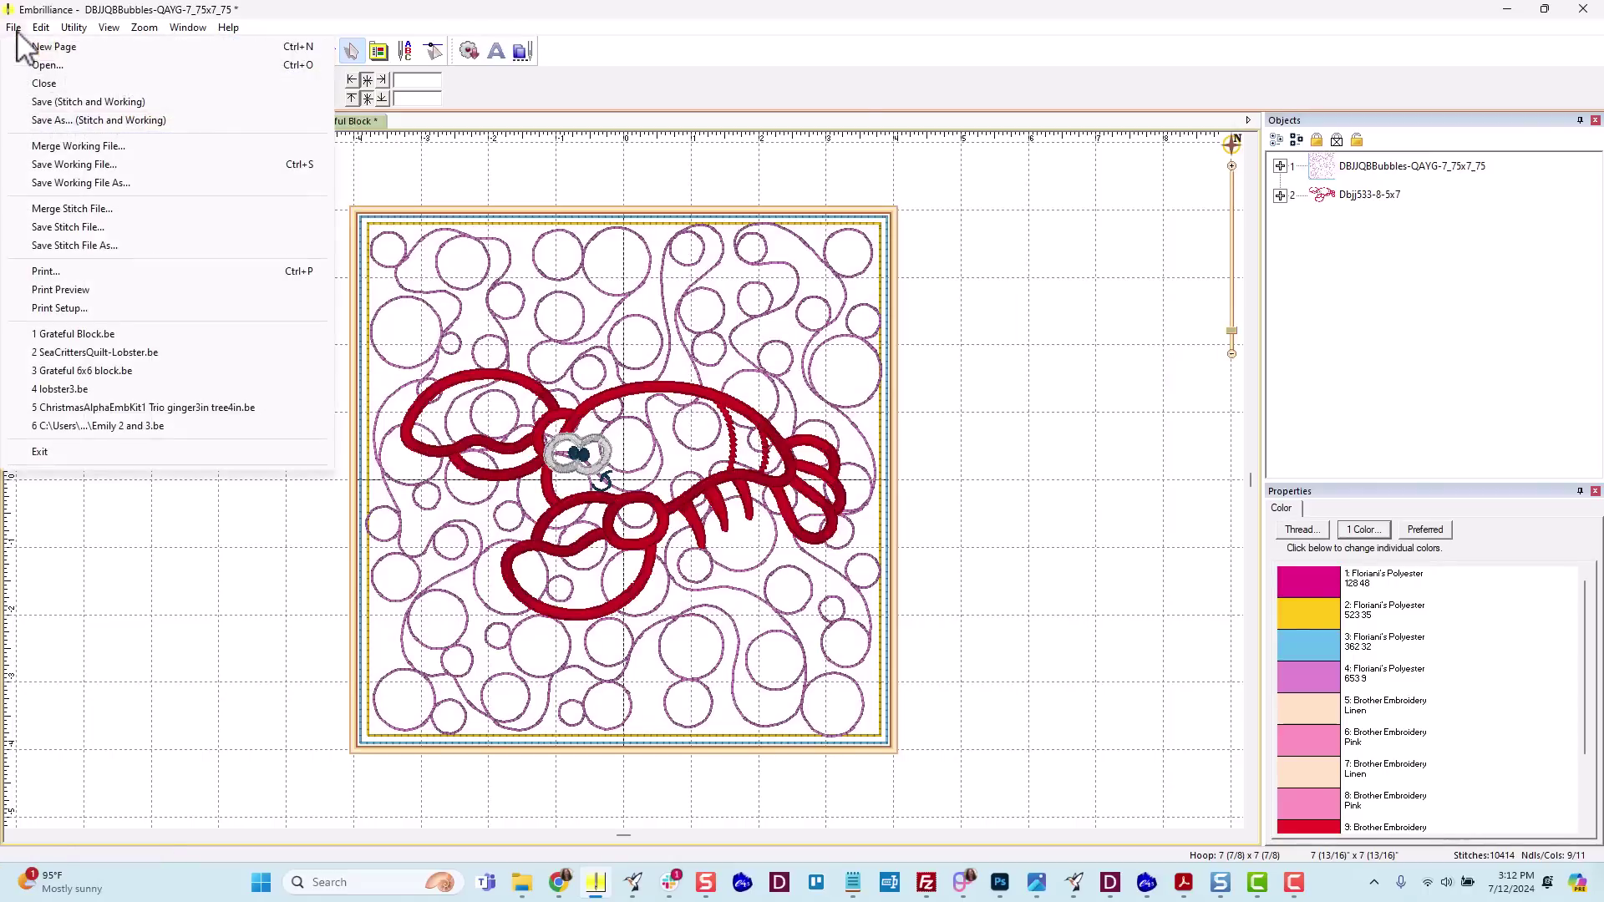
left_click(66, 121)
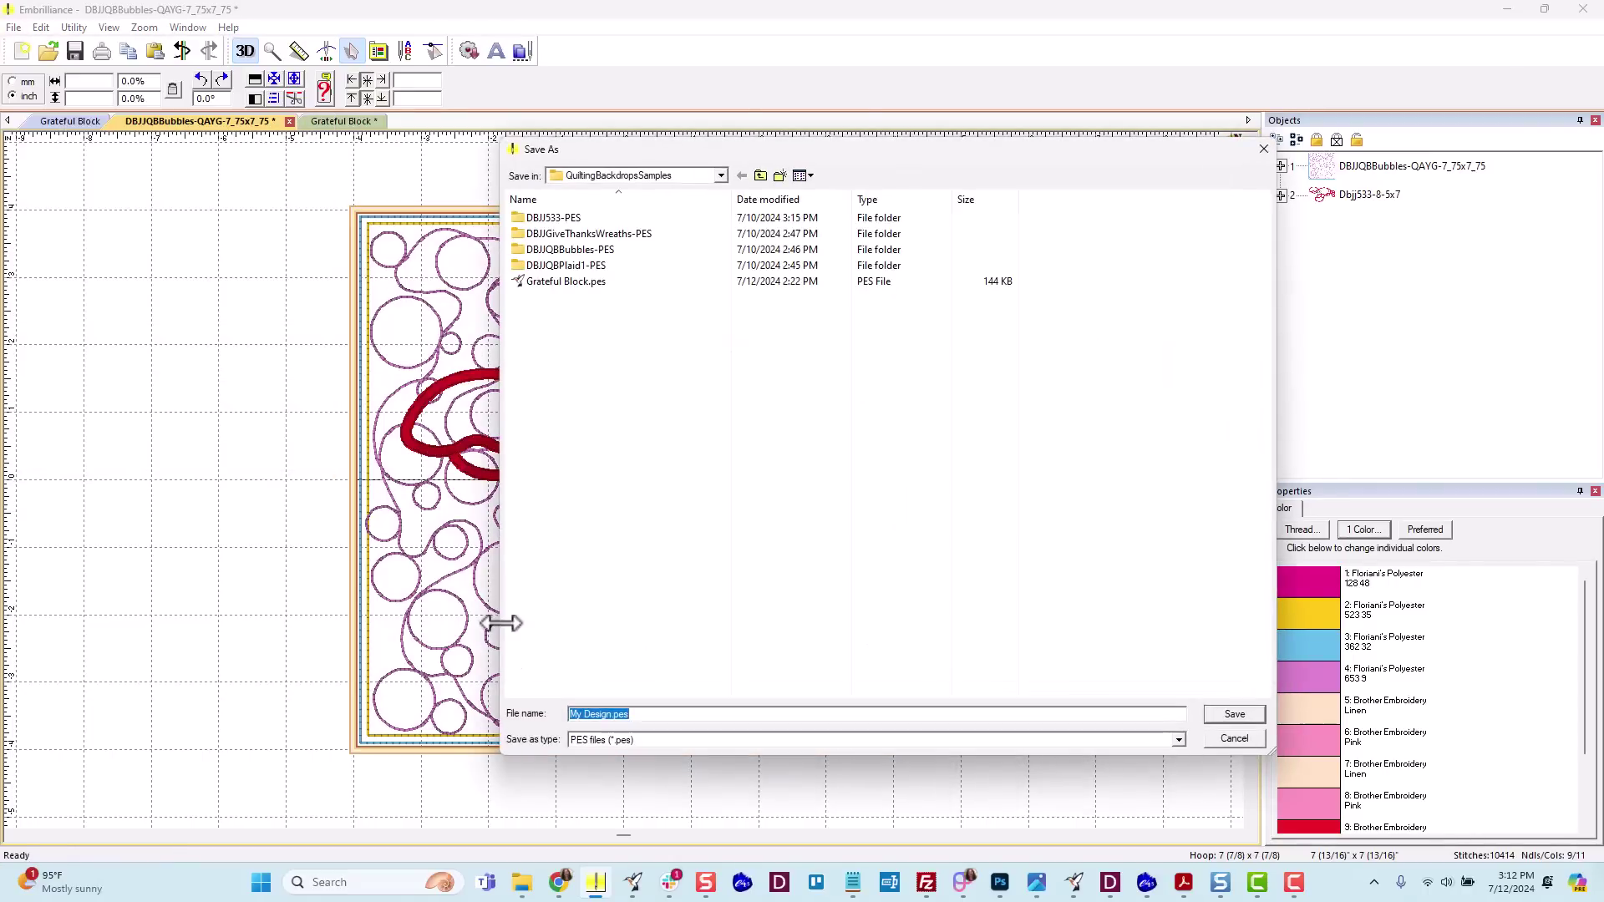
type("Lobster Block")
key("Return")
Open the saved Lobster Block.pes stitch file in a new tab.
left_click(13, 27)
left_click(43, 65)
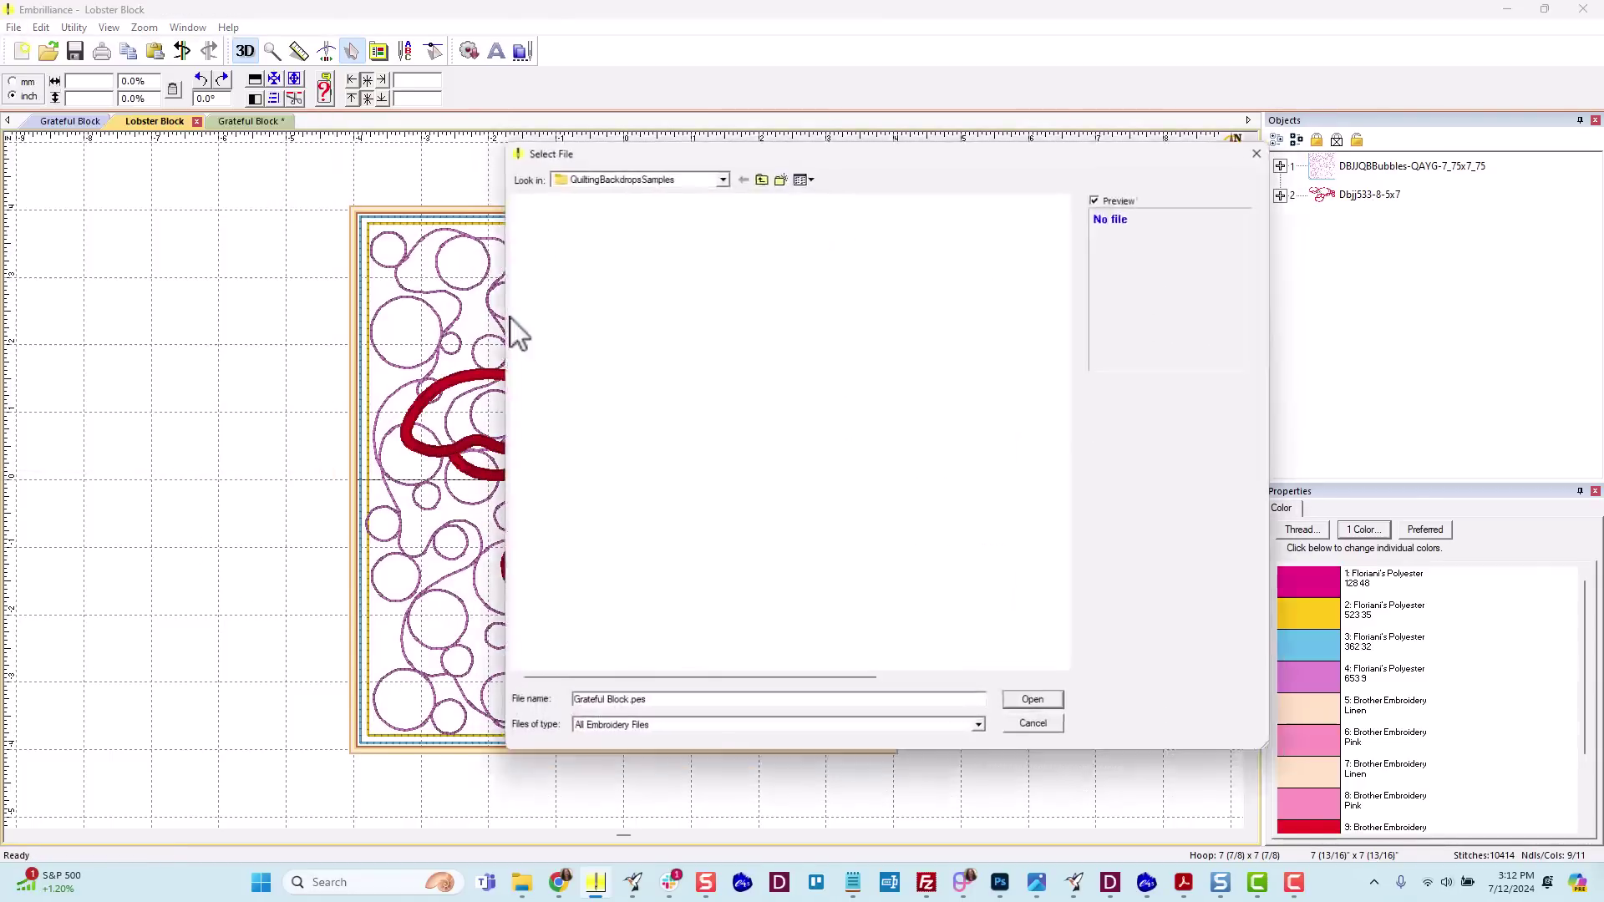
left_click(568, 331)
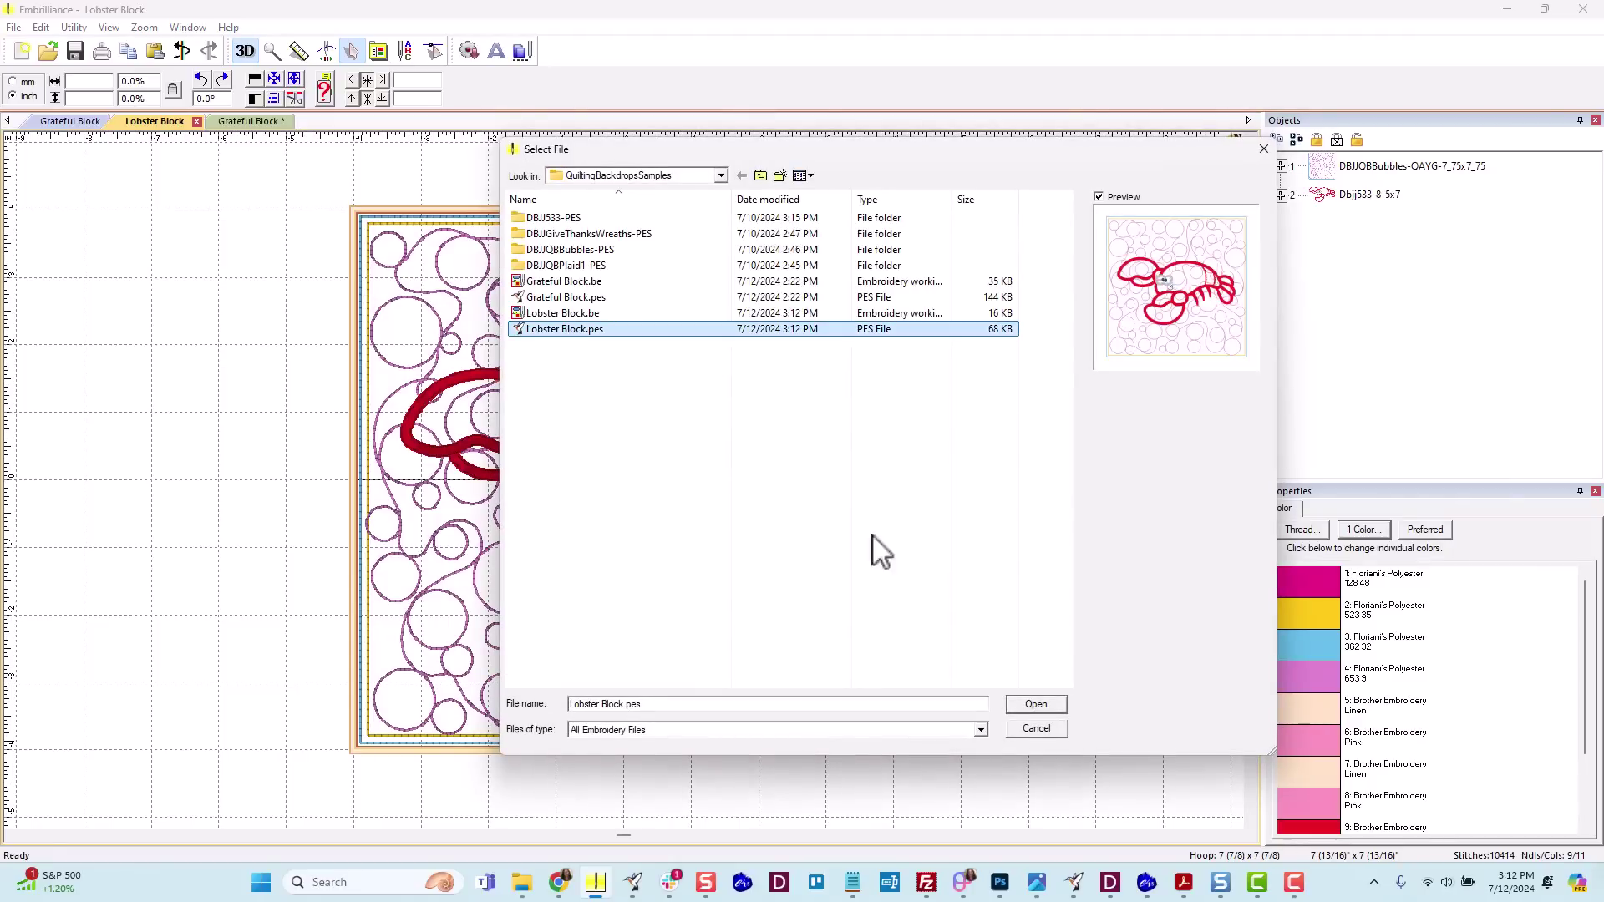
left_click(1043, 706)
Inspect its colour list, isolating the Floriani's Polyester 653 9 layer, then view the full design.
left_click(1280, 167)
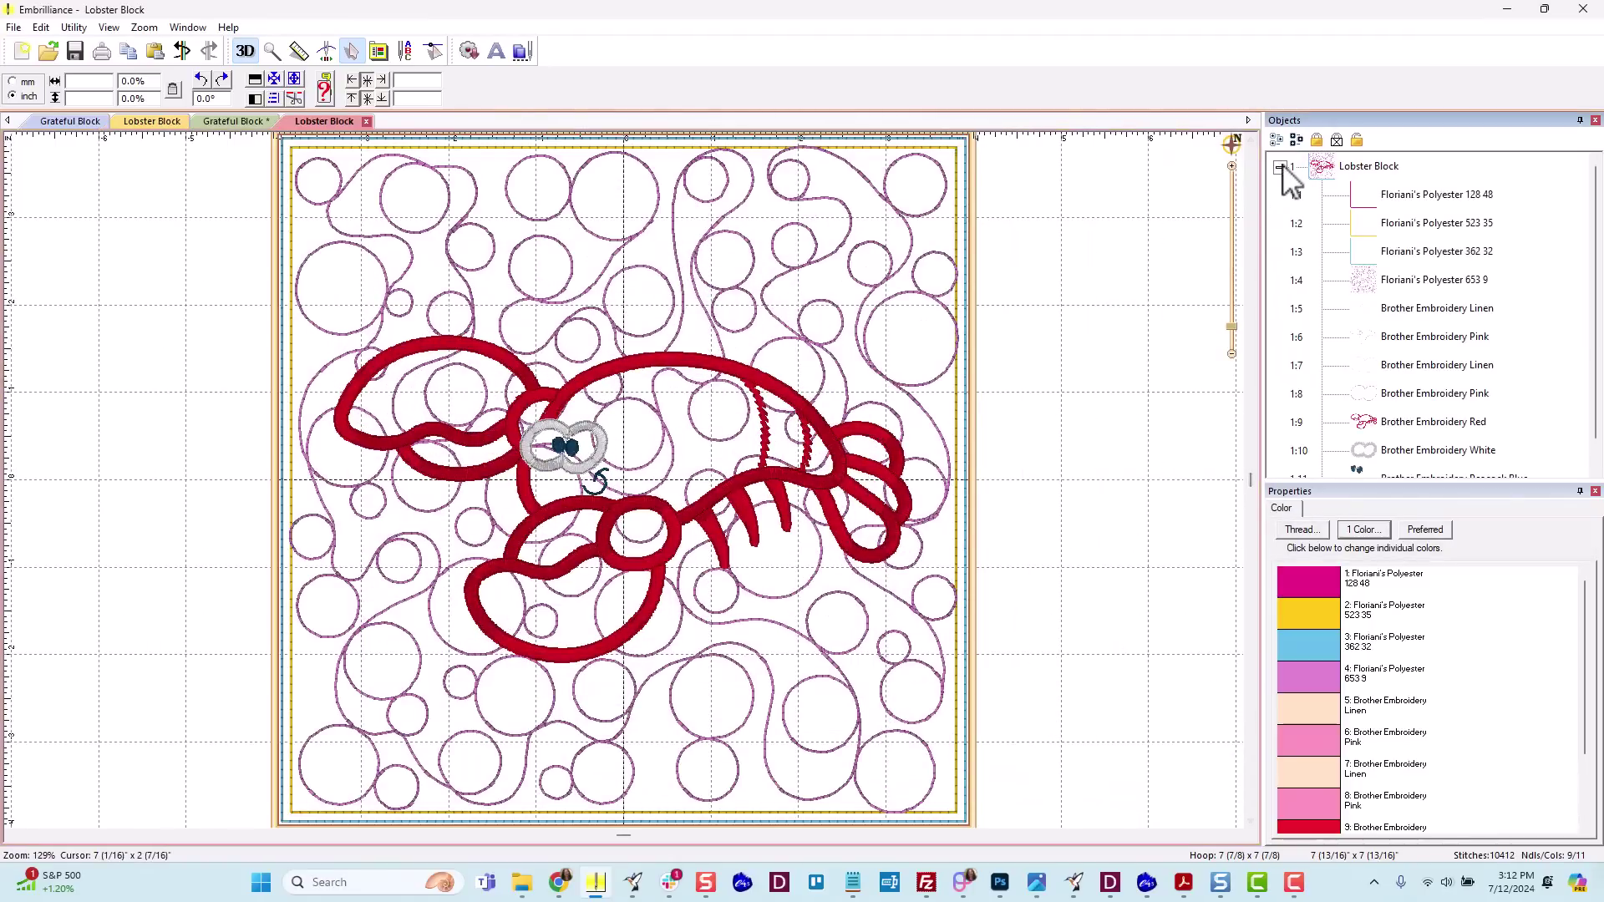
left_click(1380, 281)
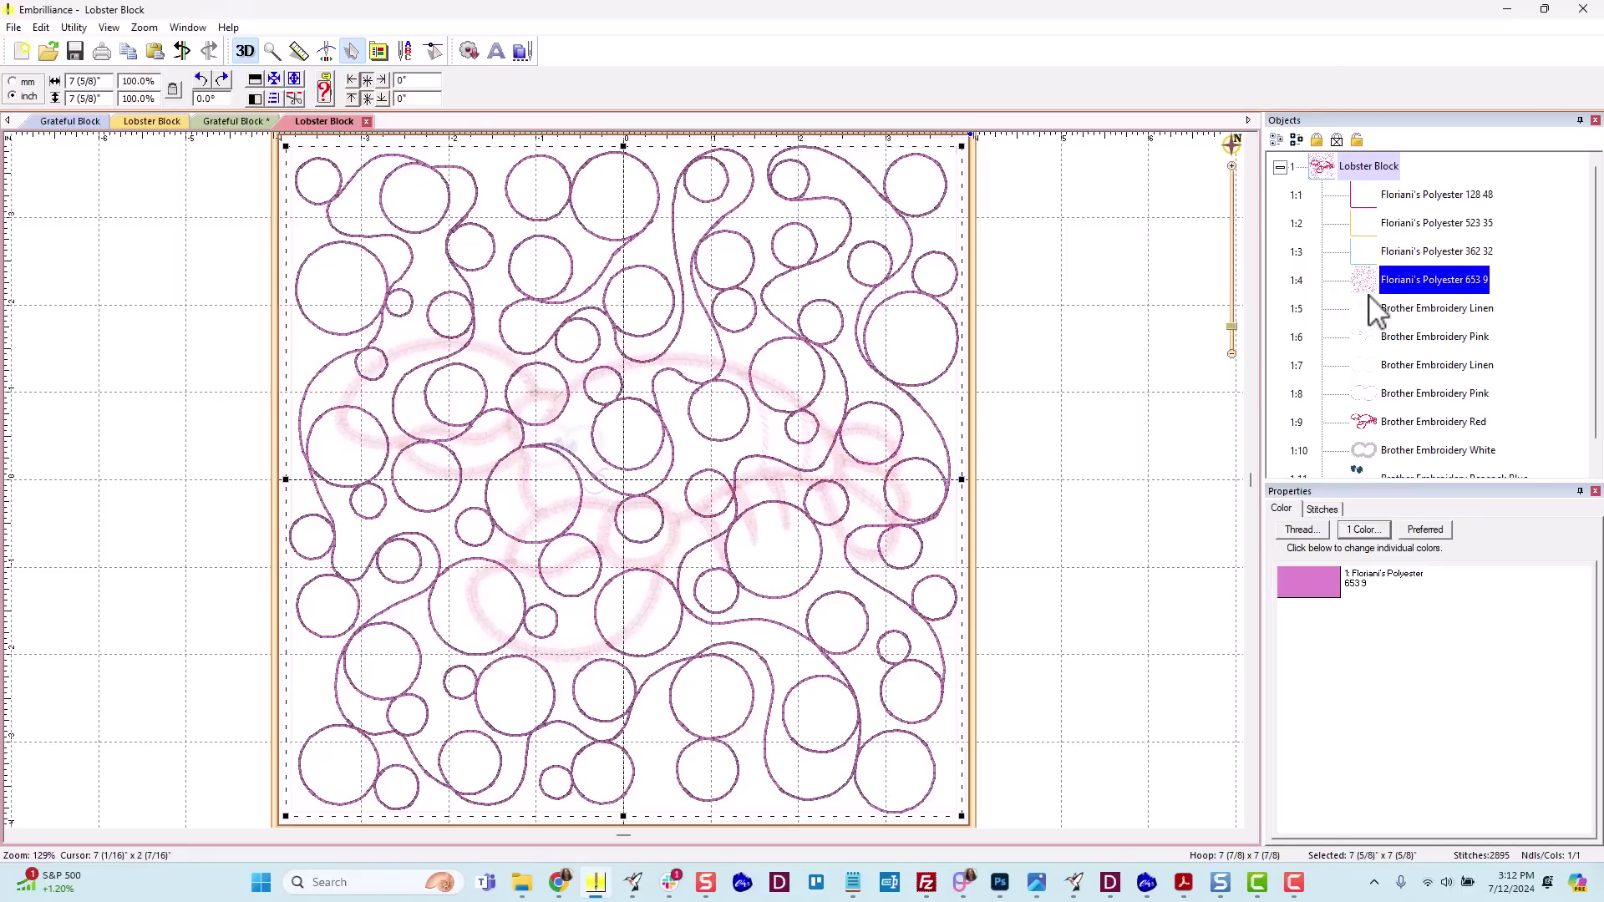
left_click(1280, 168)
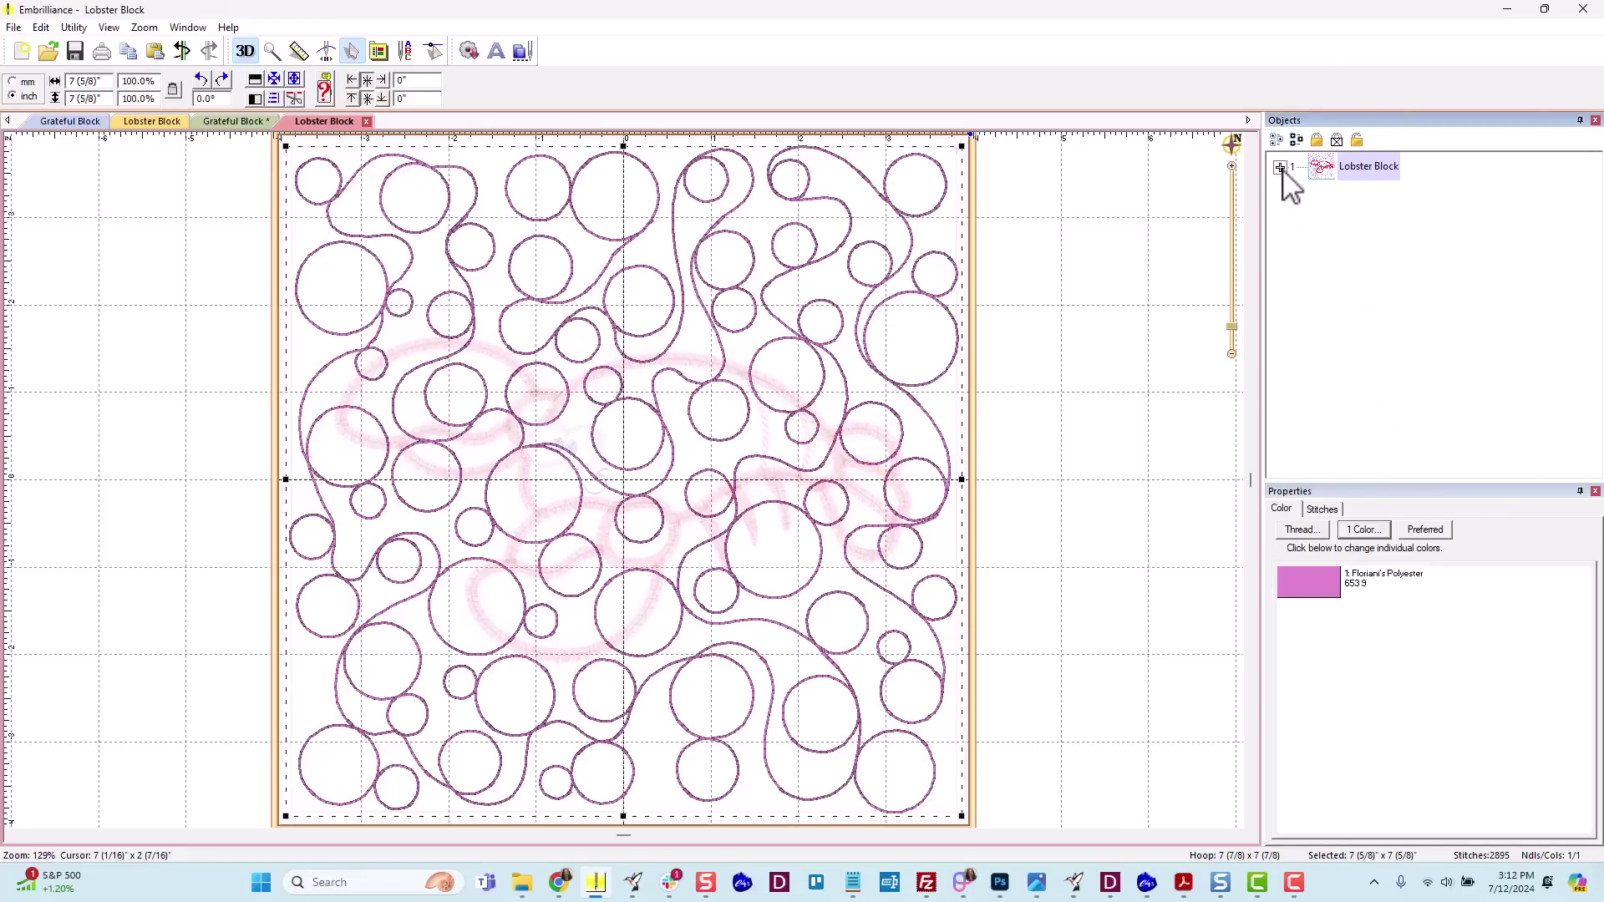
left_click(1053, 300)
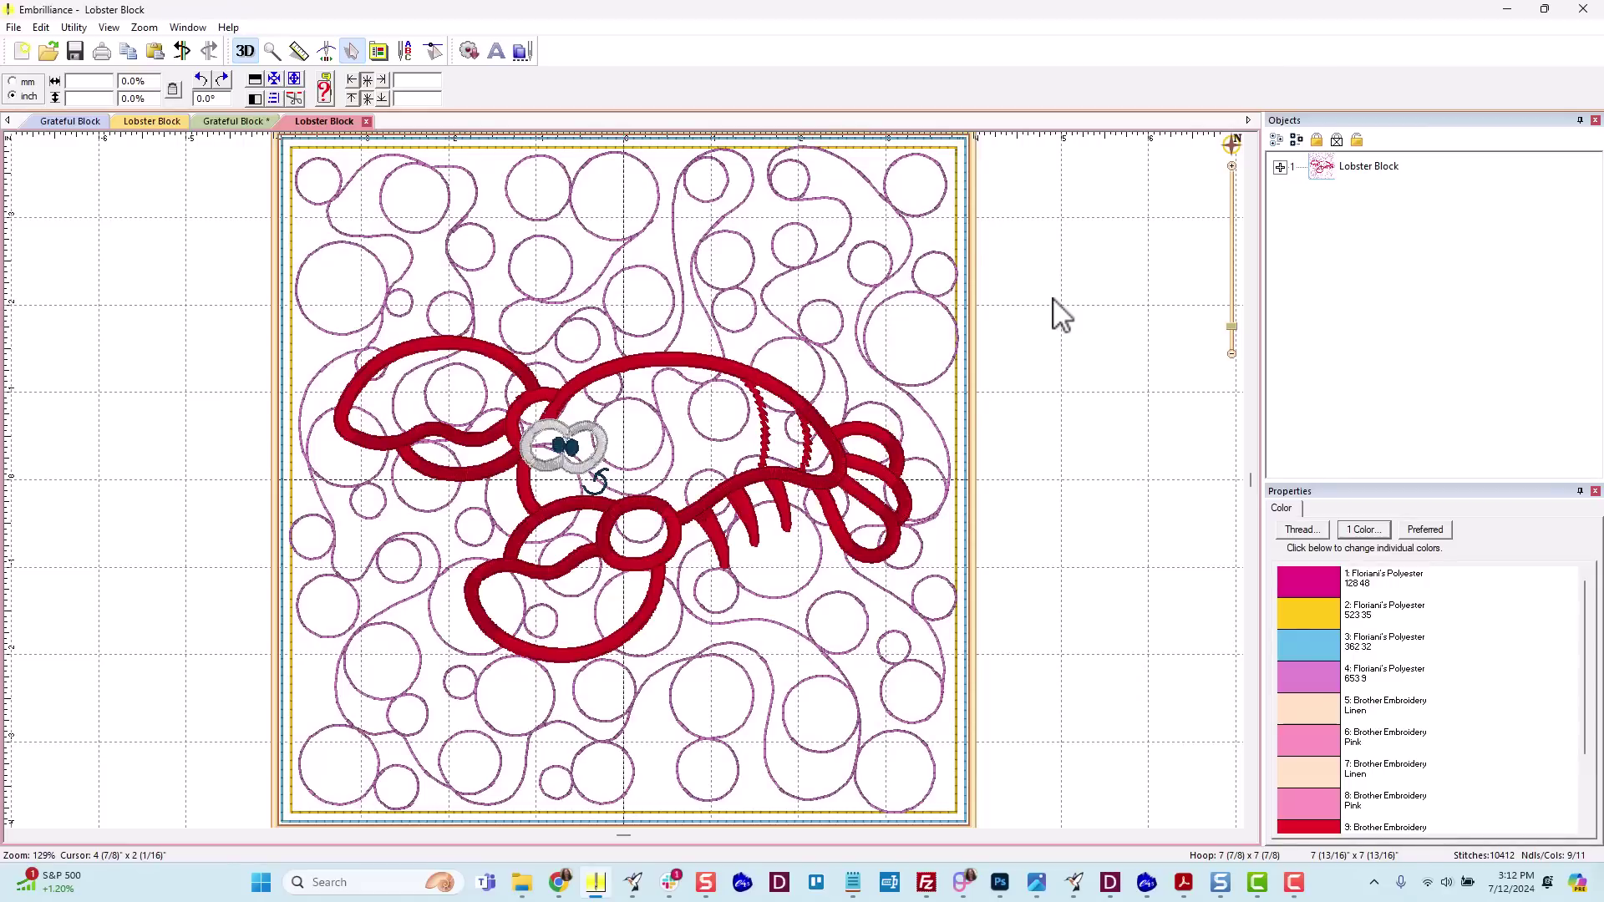
left_click(1280, 167)
Close the Lobster Block.pes tab and return to the Lobster Block working design.
left_click(1280, 167)
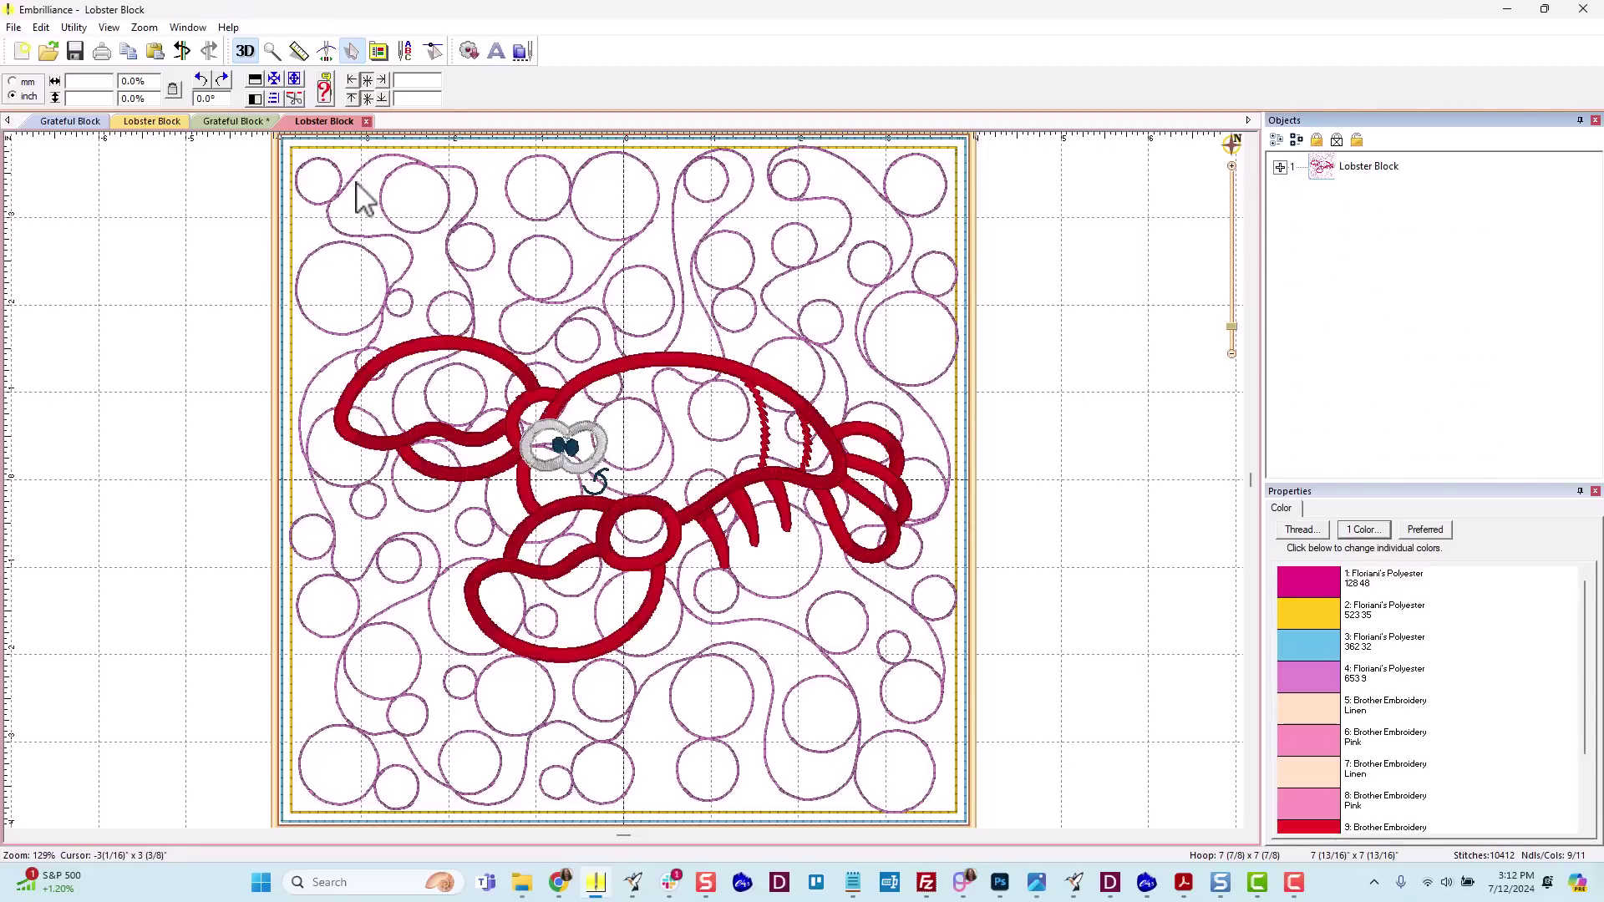
left_click(368, 122)
left_click(156, 124)
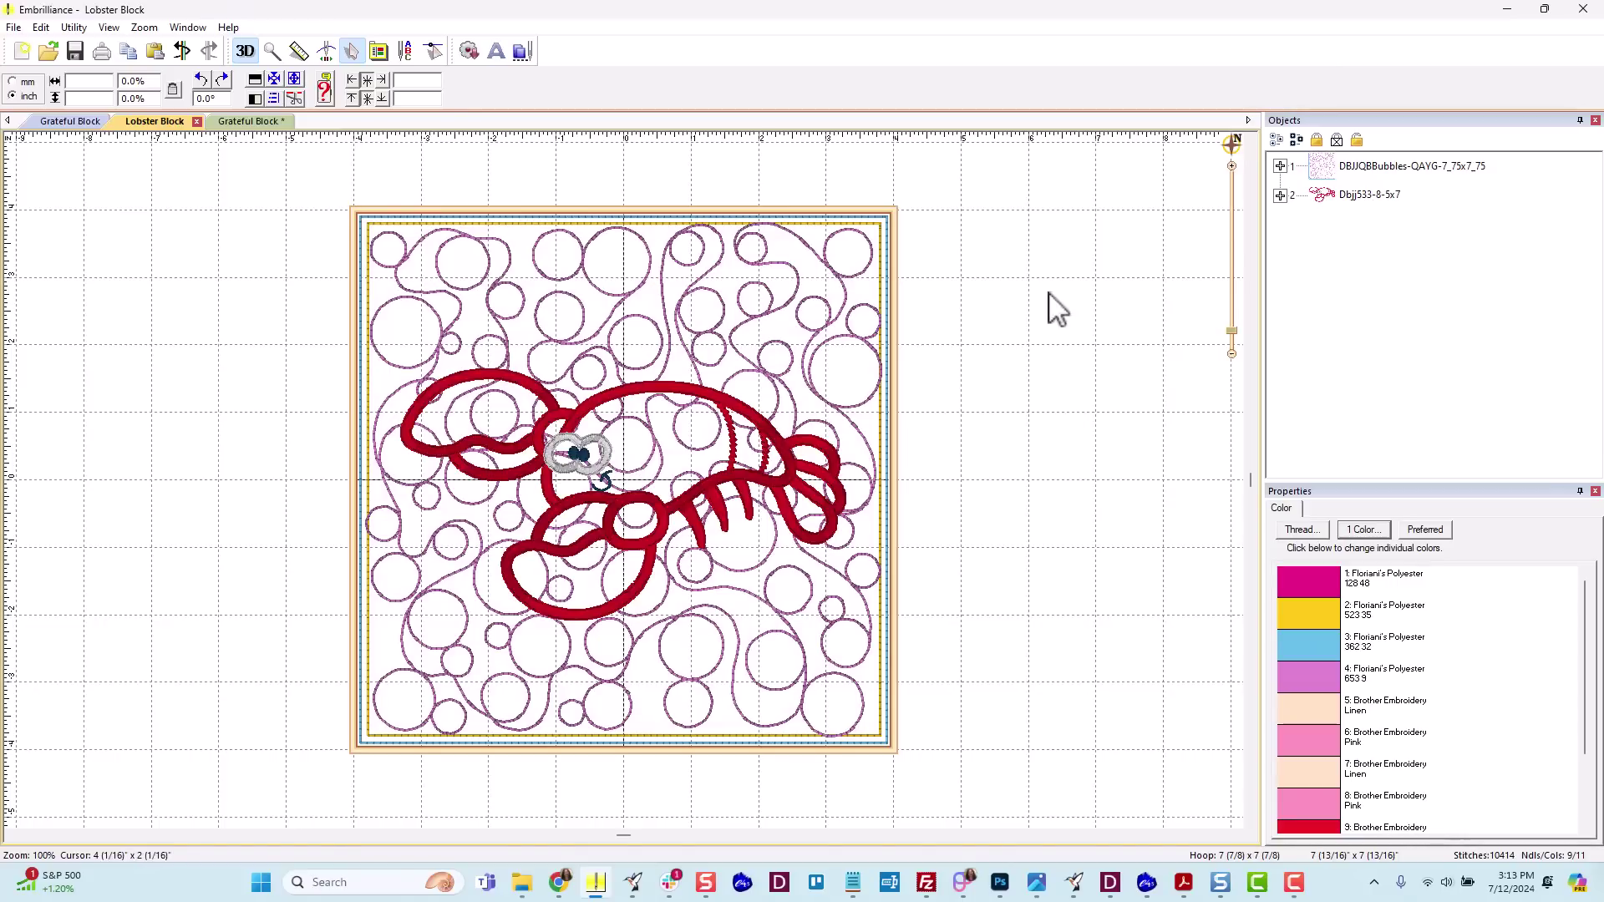
Step through the lobster object's Linen and Pink thread layers one by one.
left_click(1280, 196)
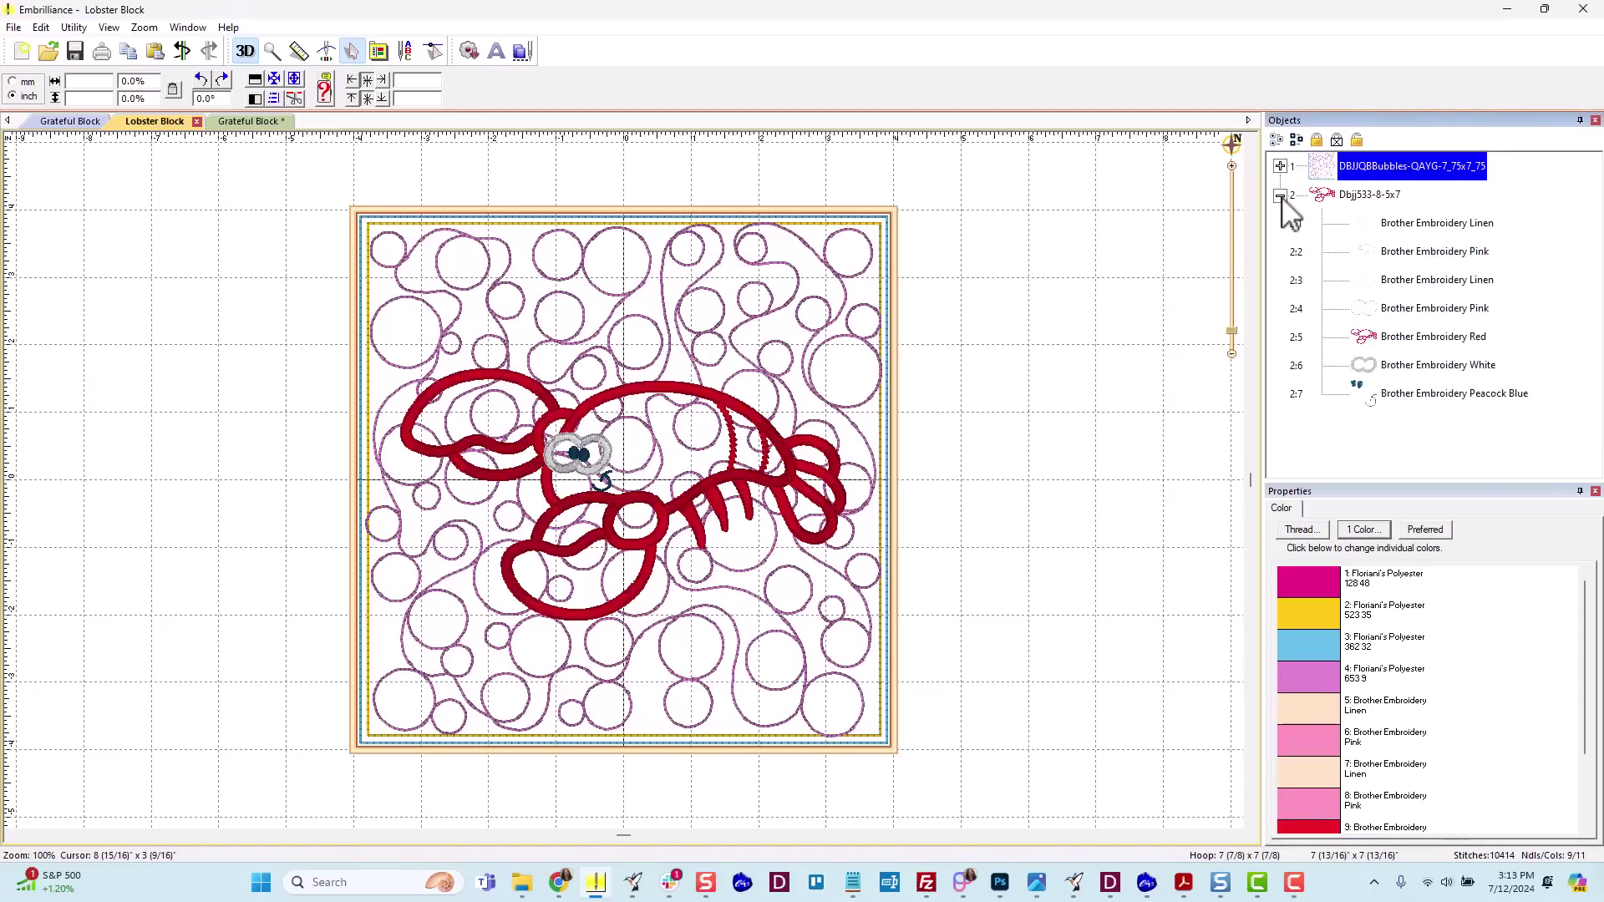
left_click(1368, 225)
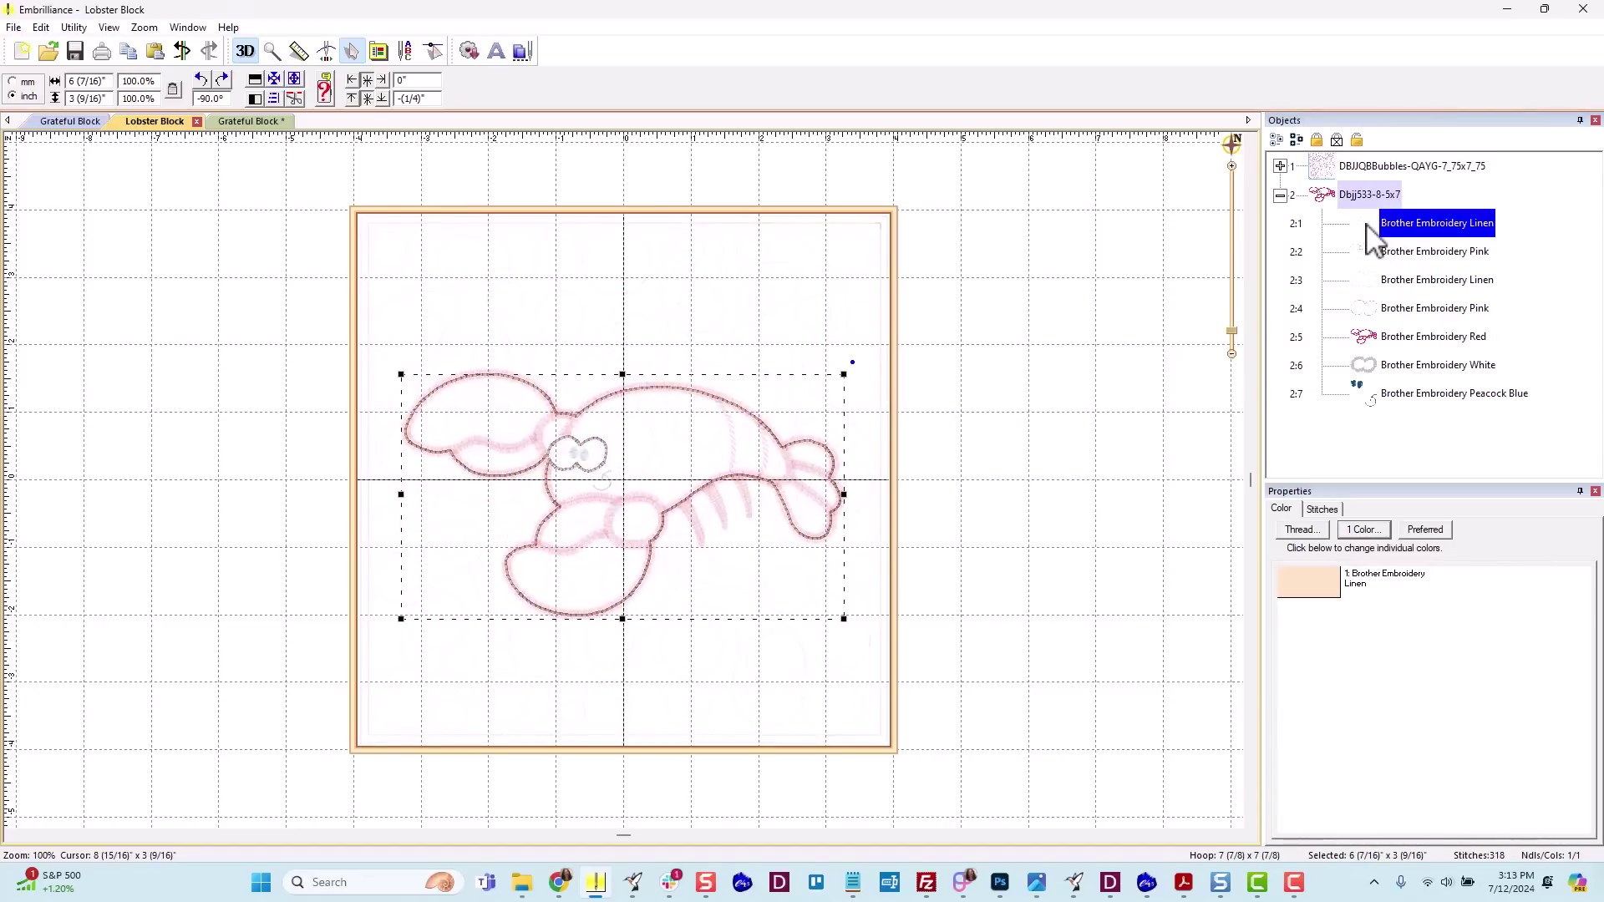
left_click(1337, 196)
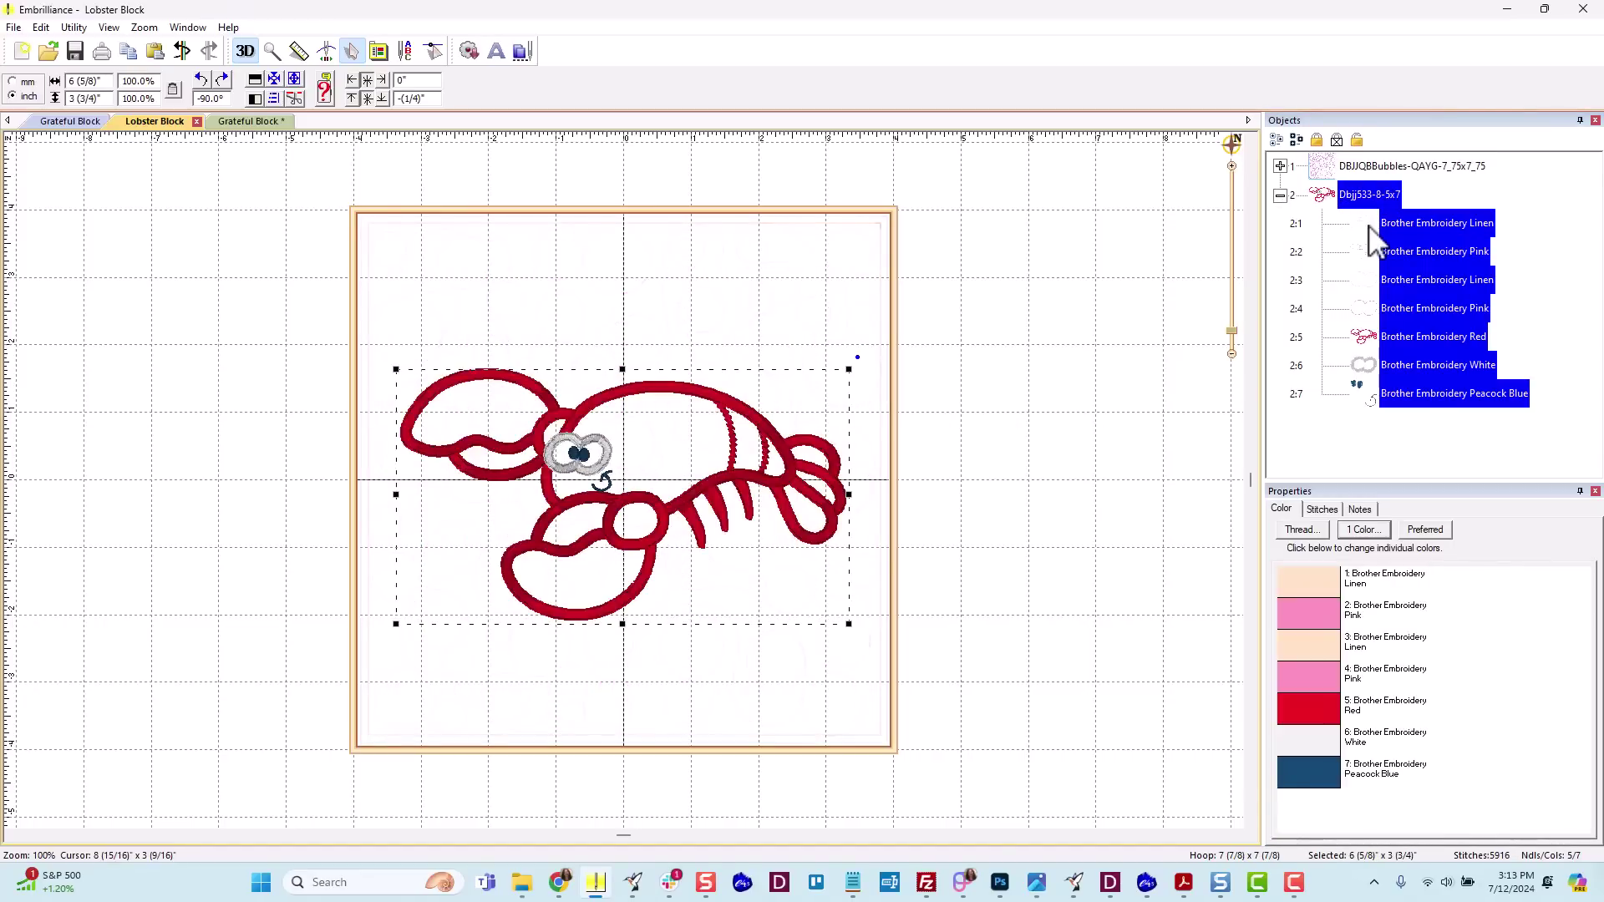
left_click(1369, 224)
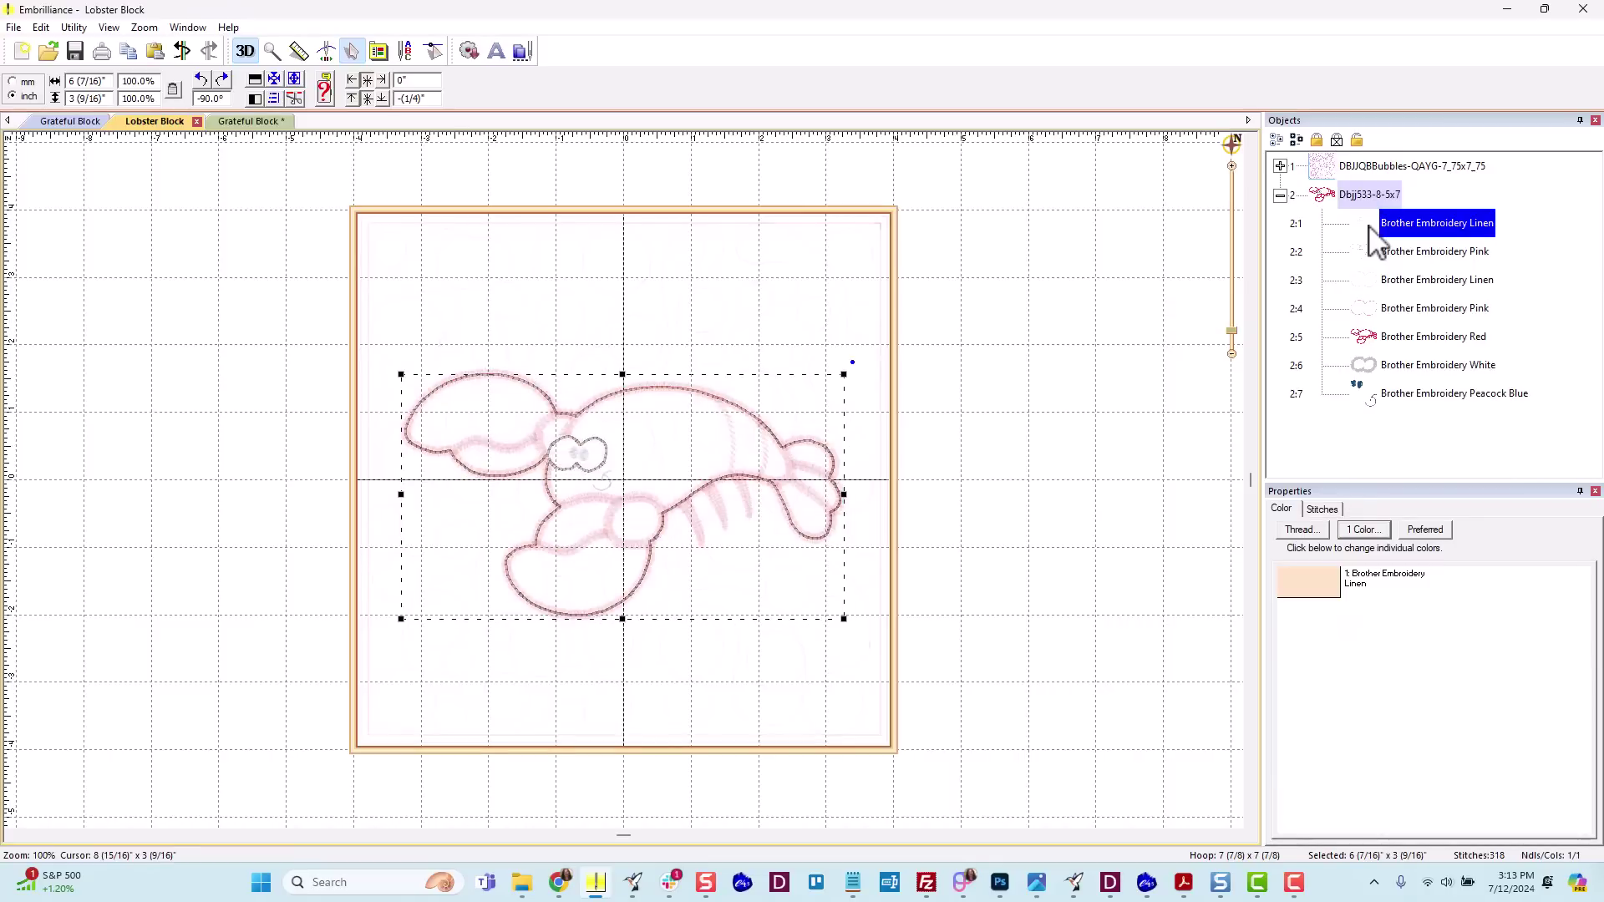
left_click(1367, 251)
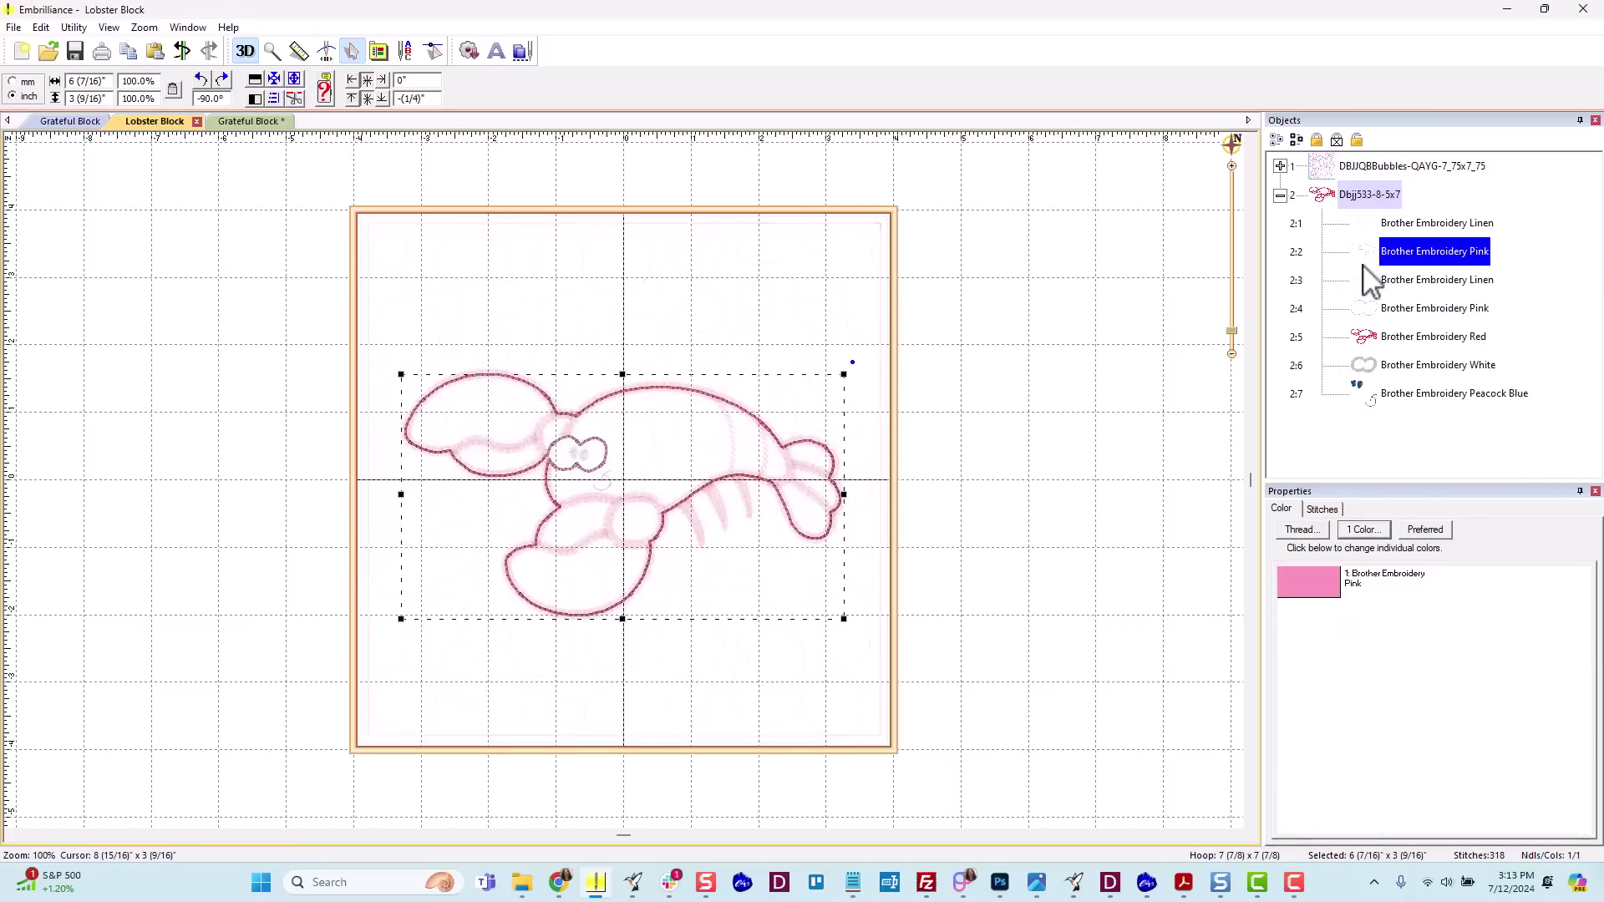
left_click(1367, 281)
left_click(1363, 308)
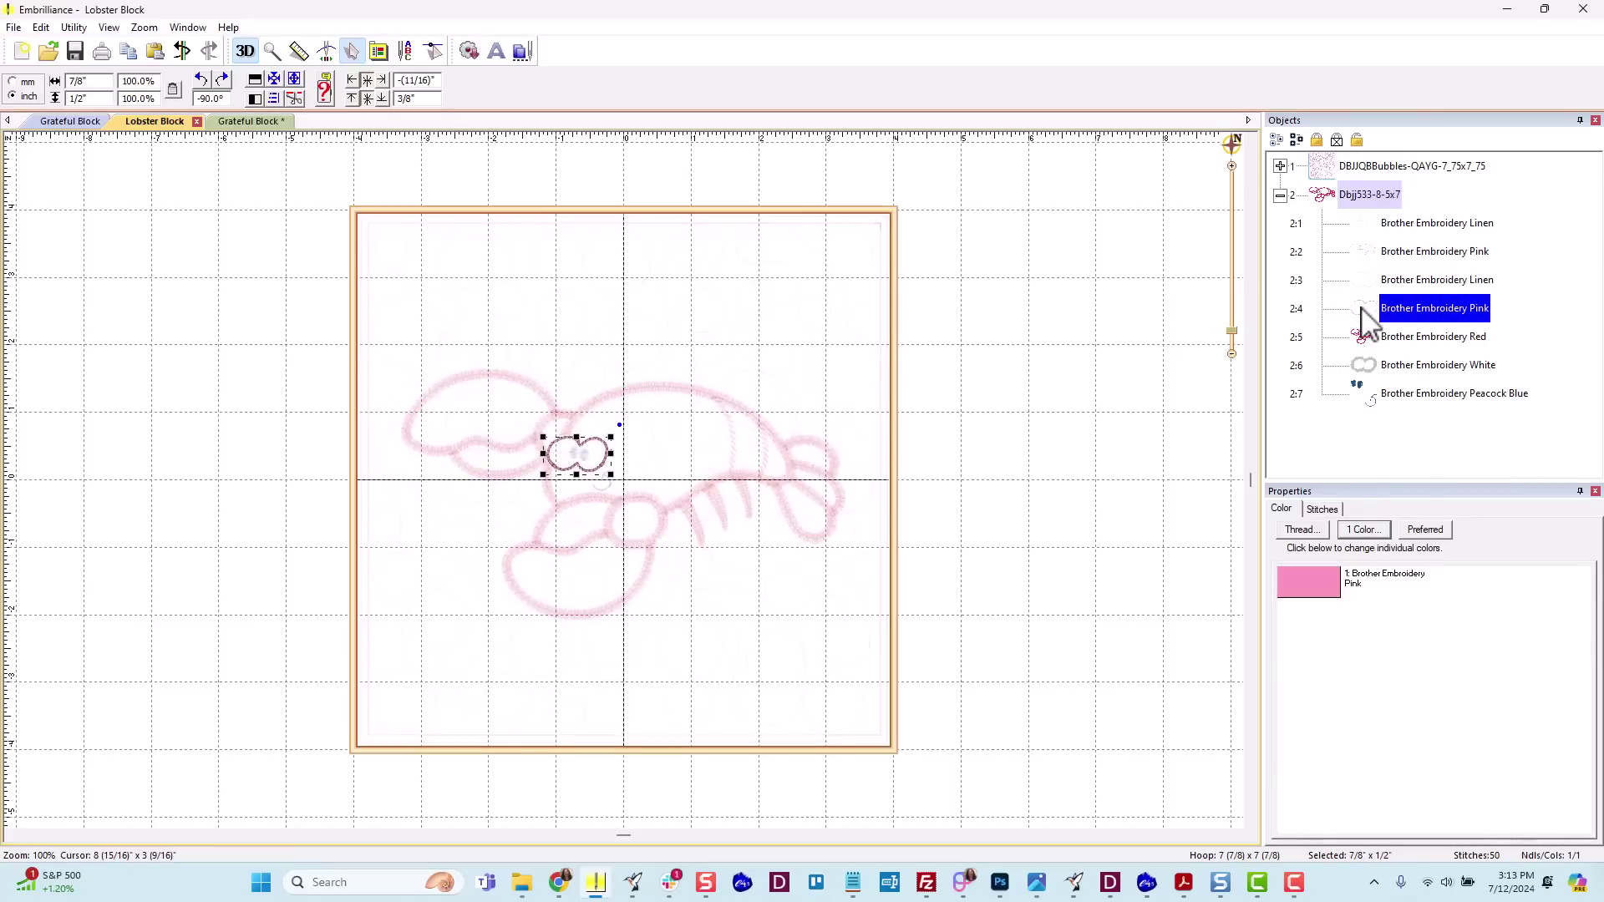
left_click(1364, 229)
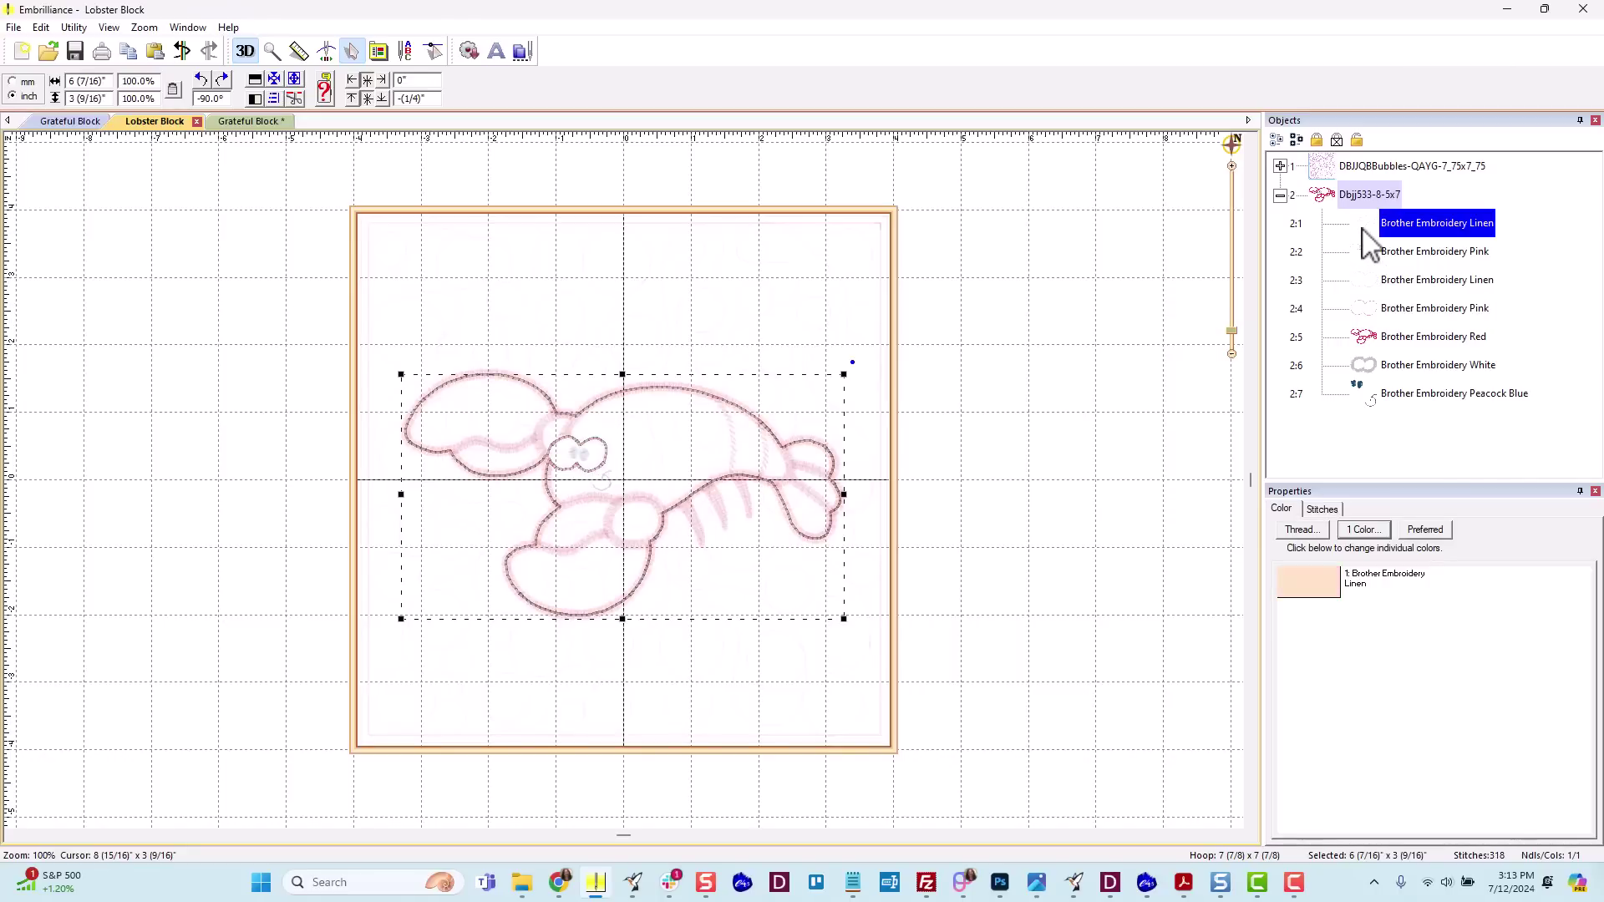
Set the lobster's colours 1–4 to Applique Position, Material, Position, Material.
left_click(1326, 198)
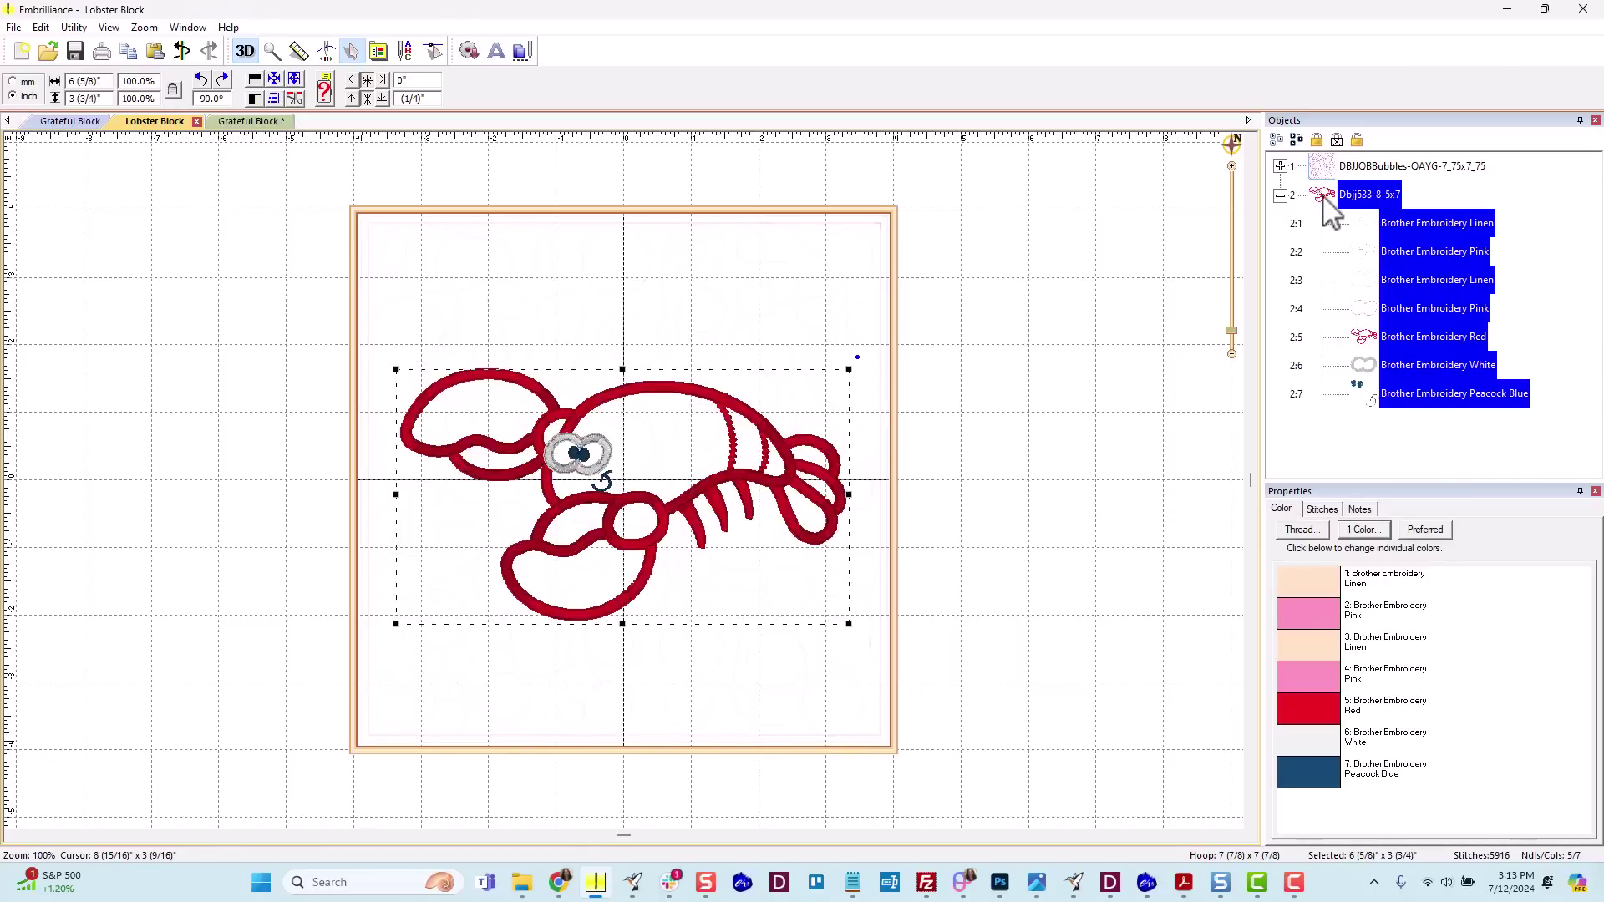
right_click(1297, 581)
left_click(1347, 612)
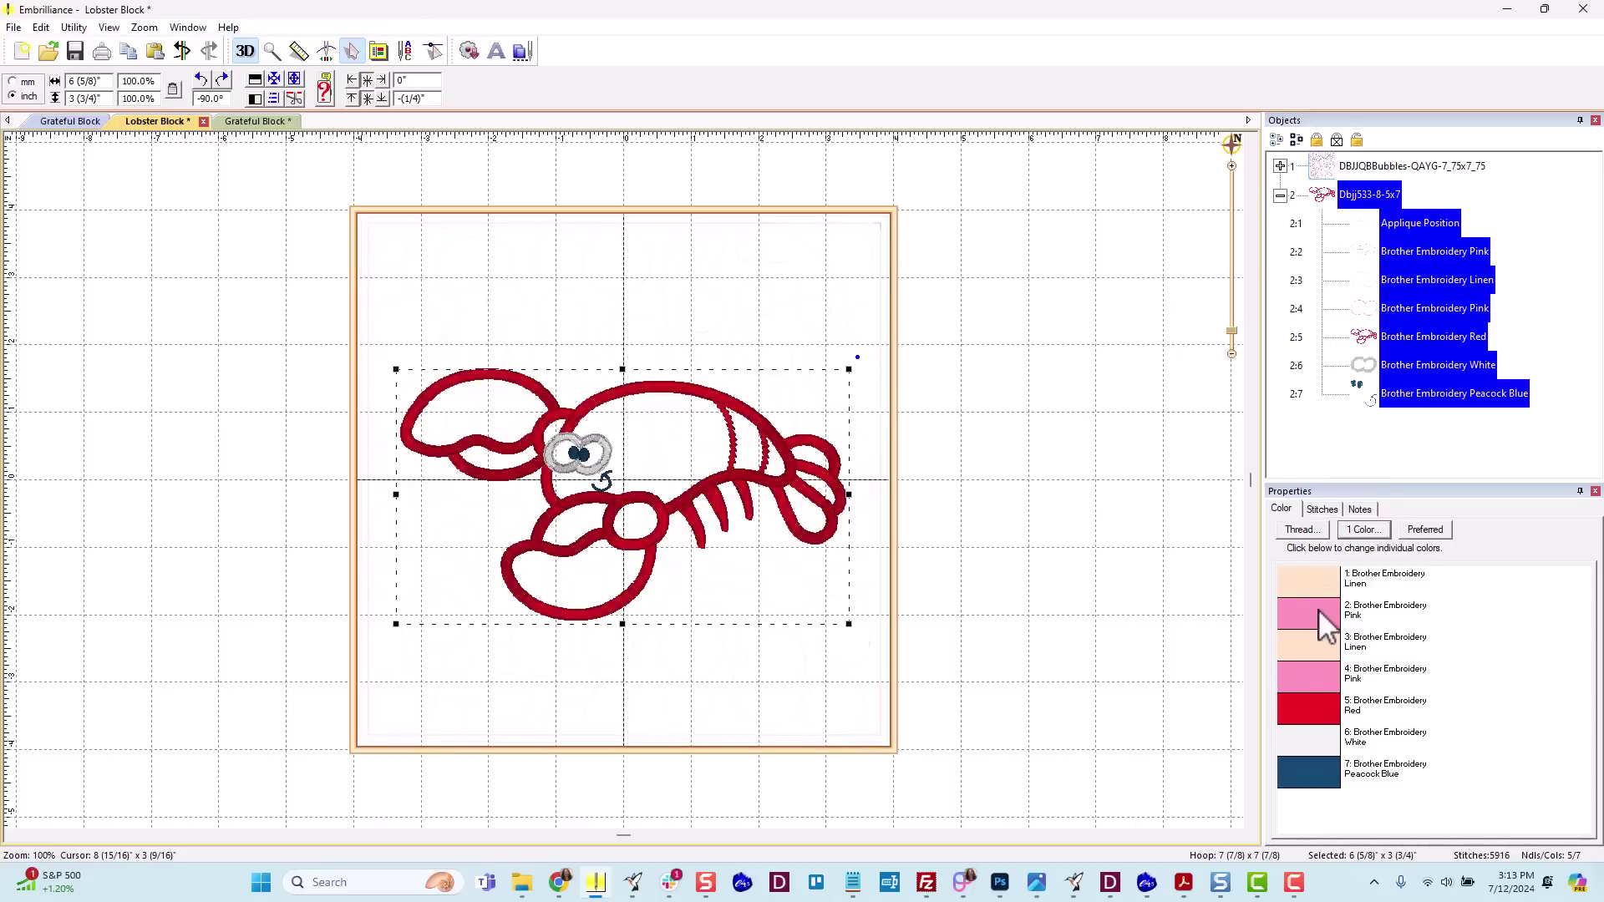
right_click(1311, 610)
left_click(1370, 660)
right_click(1307, 646)
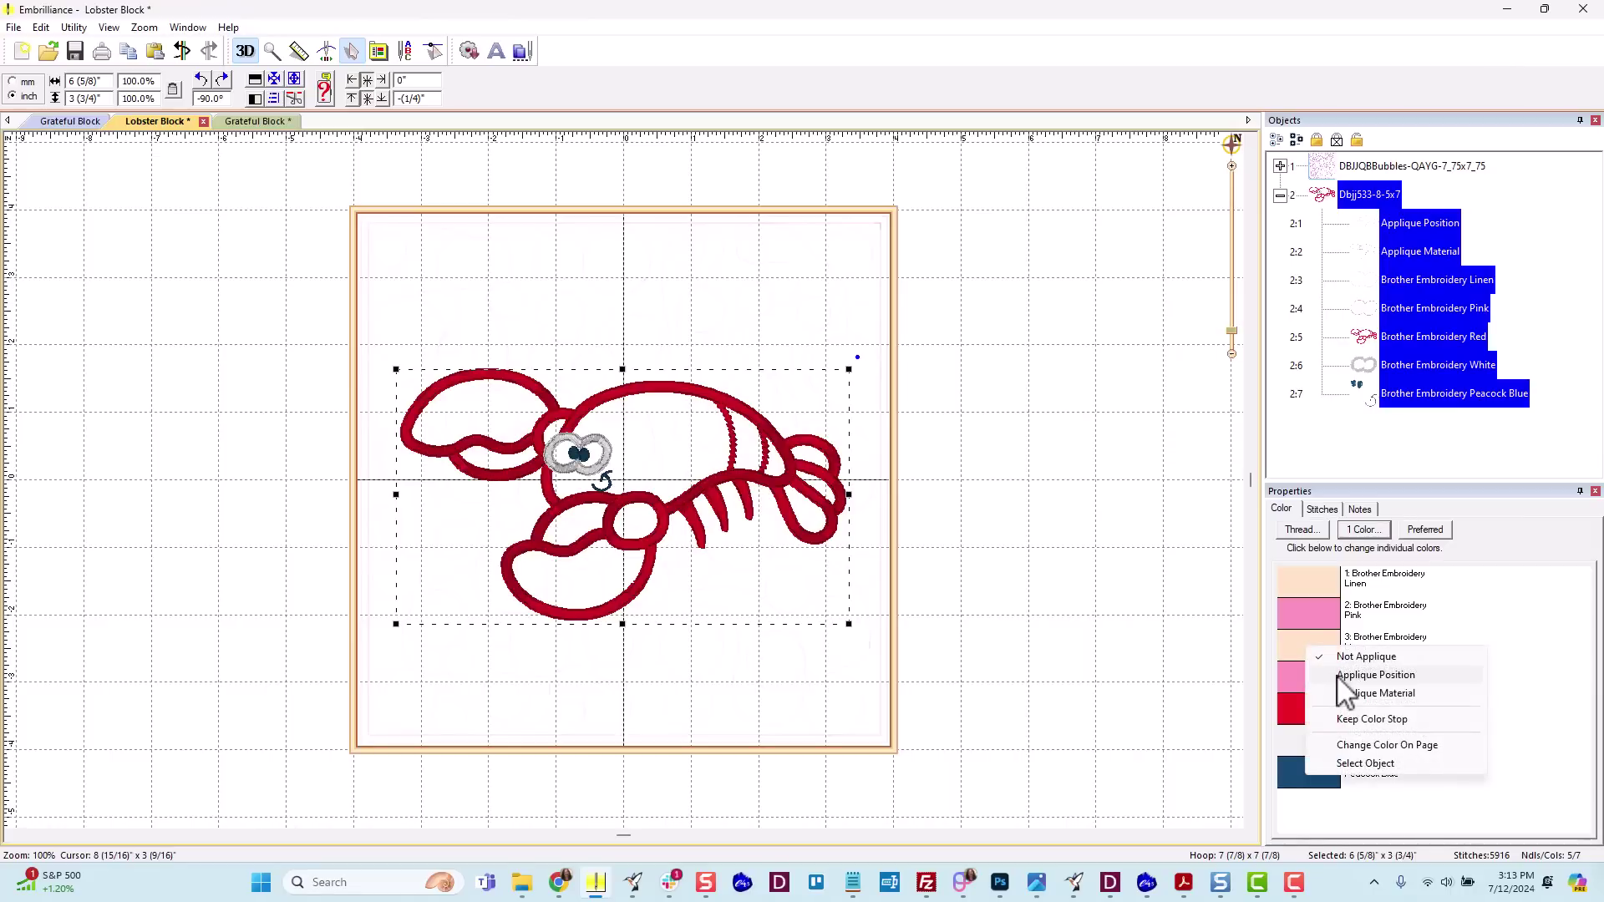
left_click(1339, 675)
right_click(1312, 679)
left_click(1357, 727)
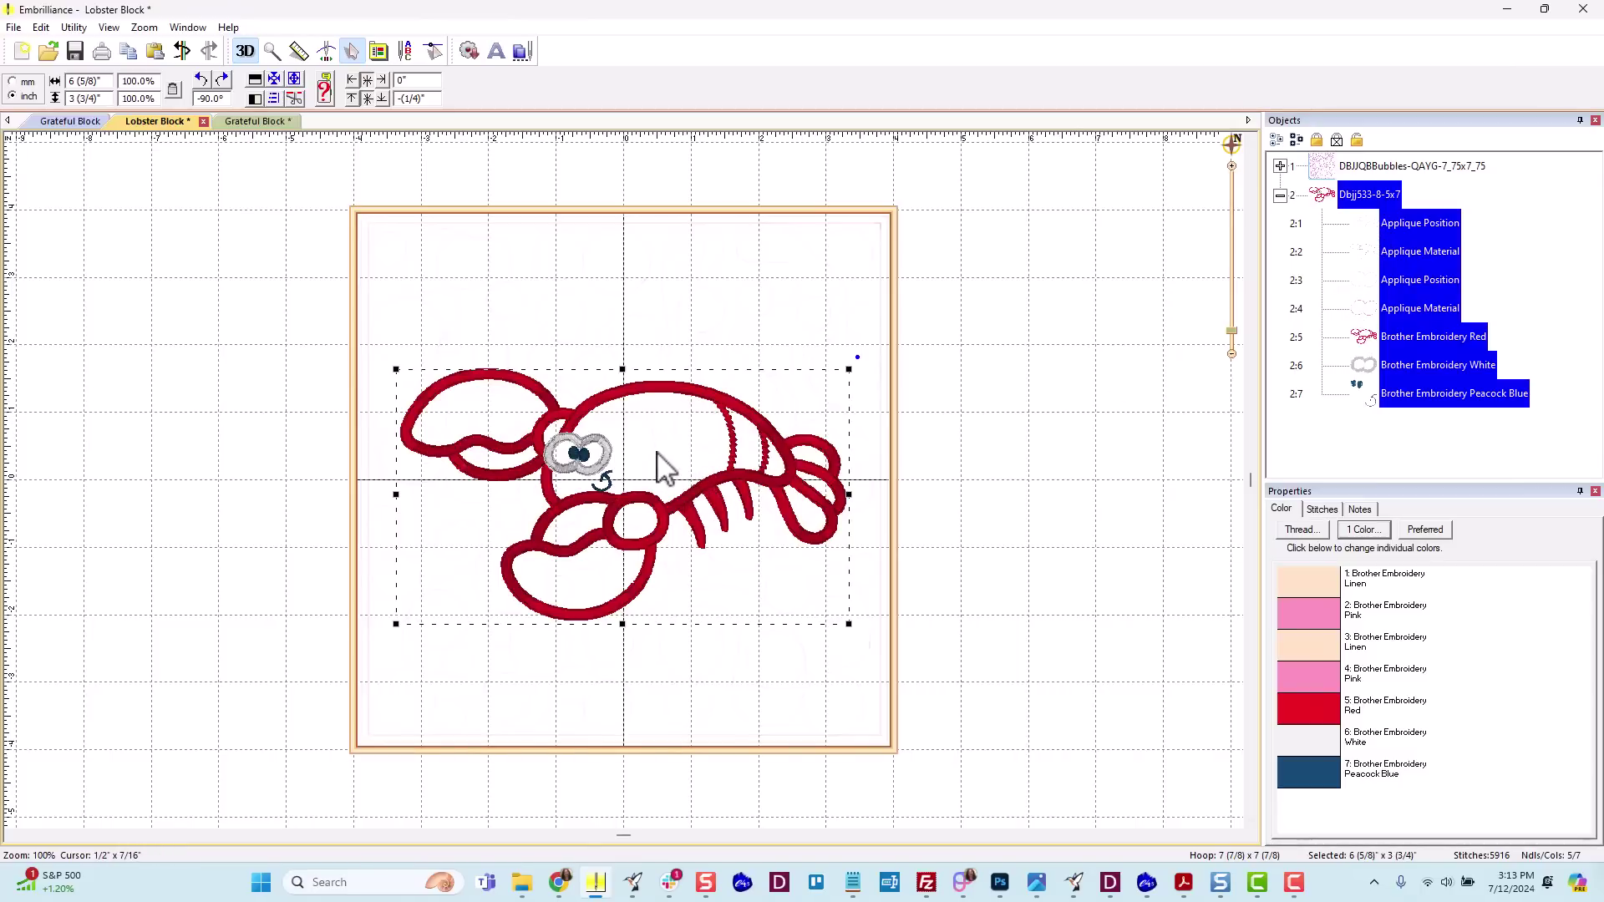
In Program Preferences > Jumps / Overlaps, enable Remove overlaps when saving stitch files.
left_click(1014, 359)
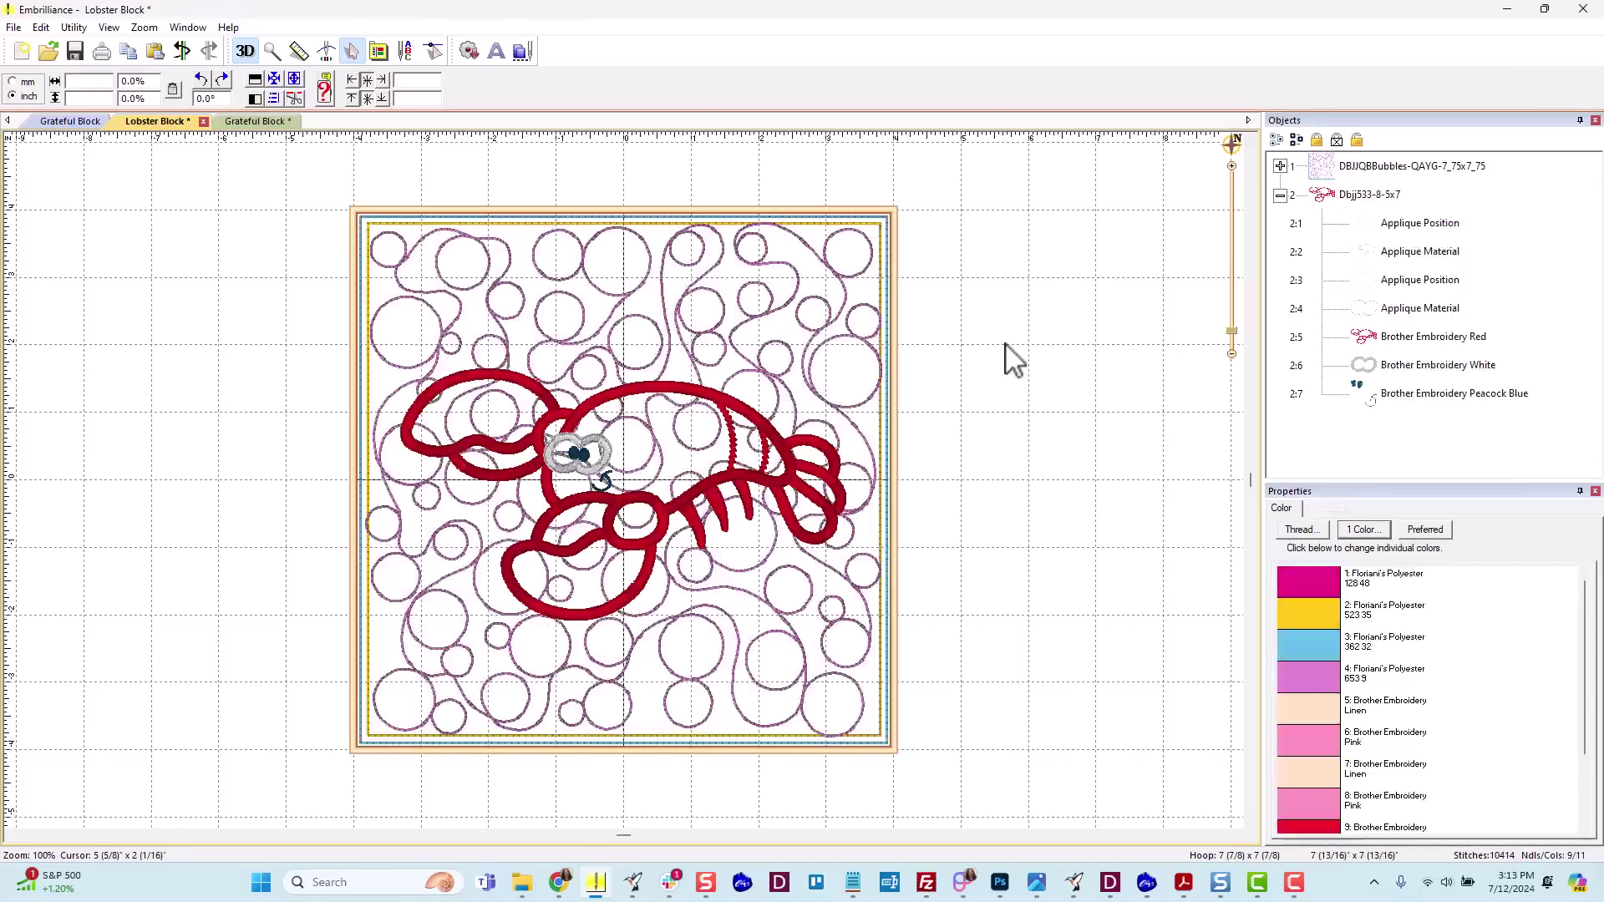
left_click(380, 53)
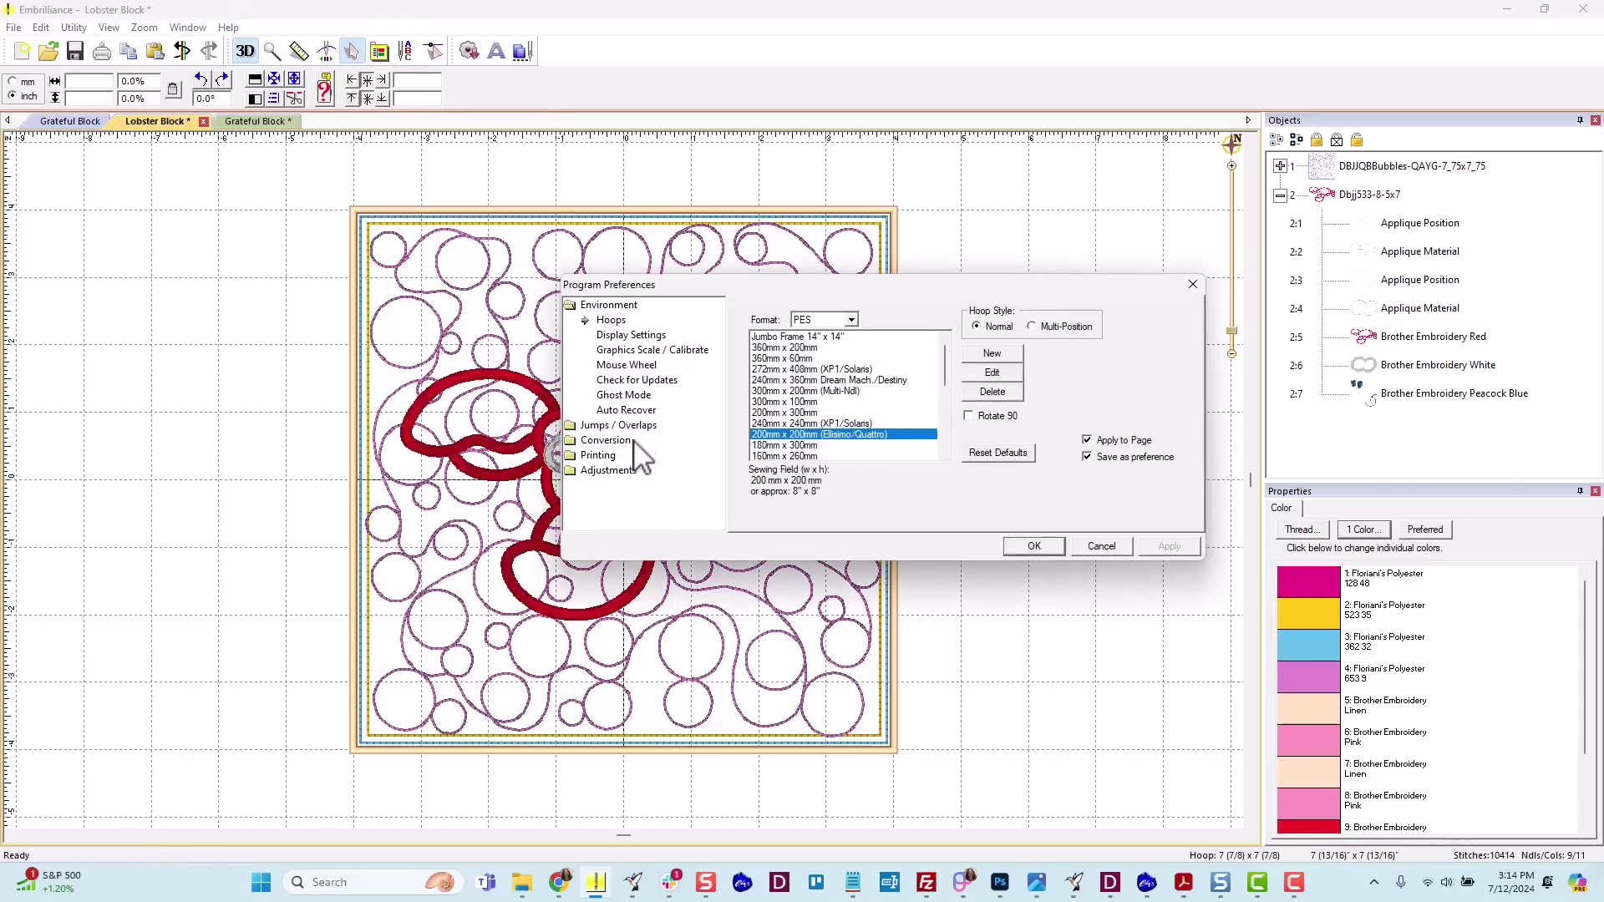
left_click(635, 426)
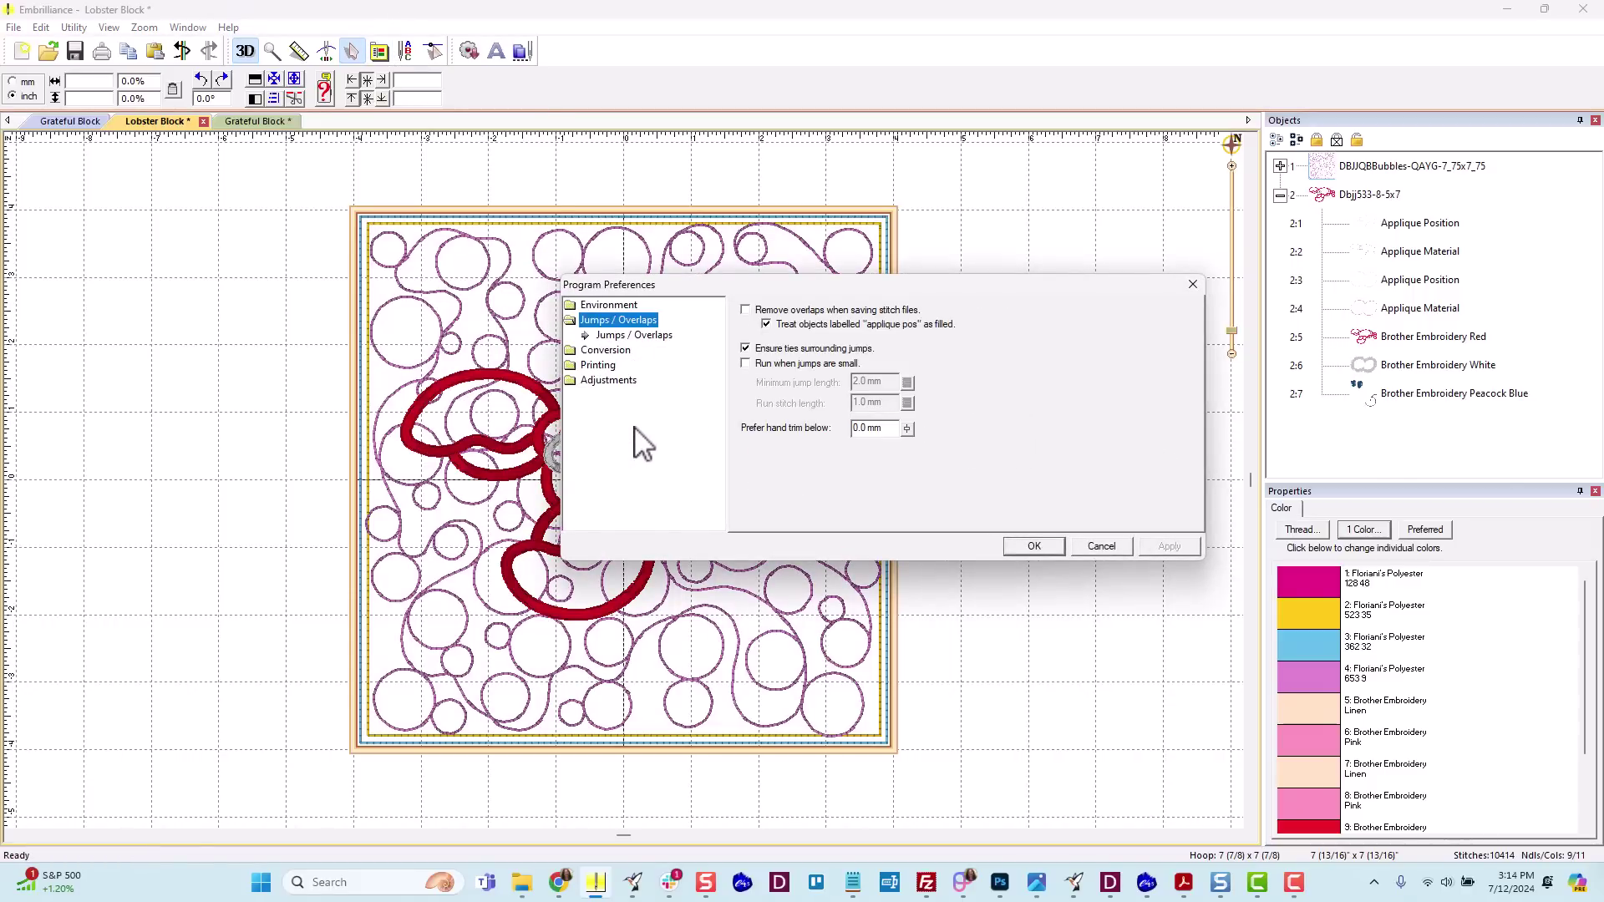
left_click(746, 310)
left_click(1035, 547)
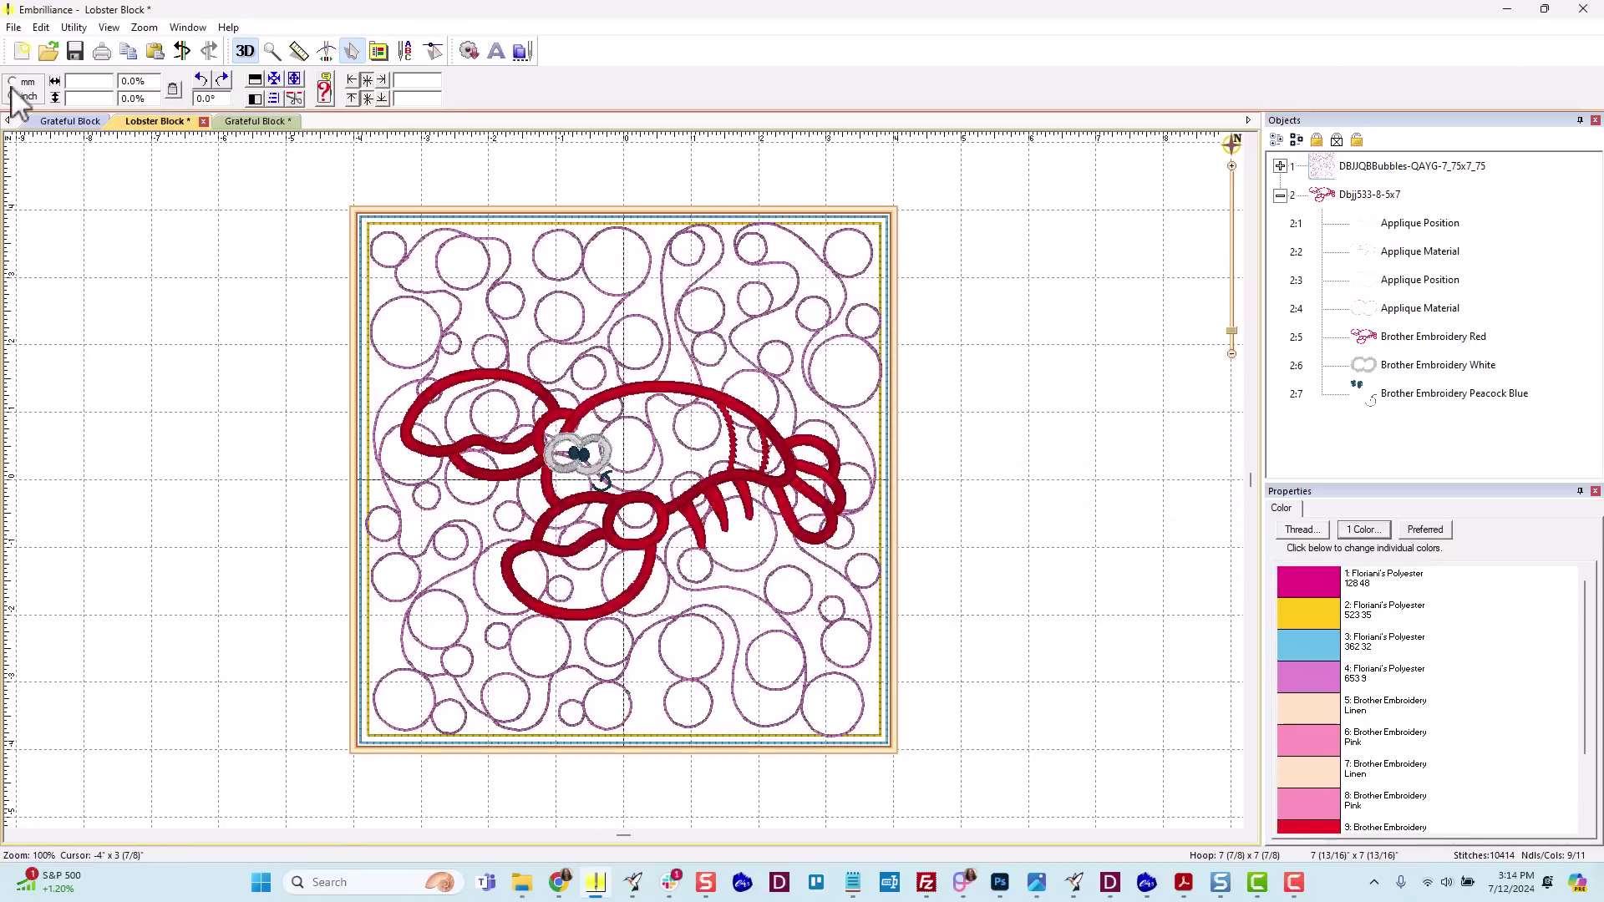
Save As stitch and working files, appending RHS to make the name Lobster Block RHS.
left_click(14, 28)
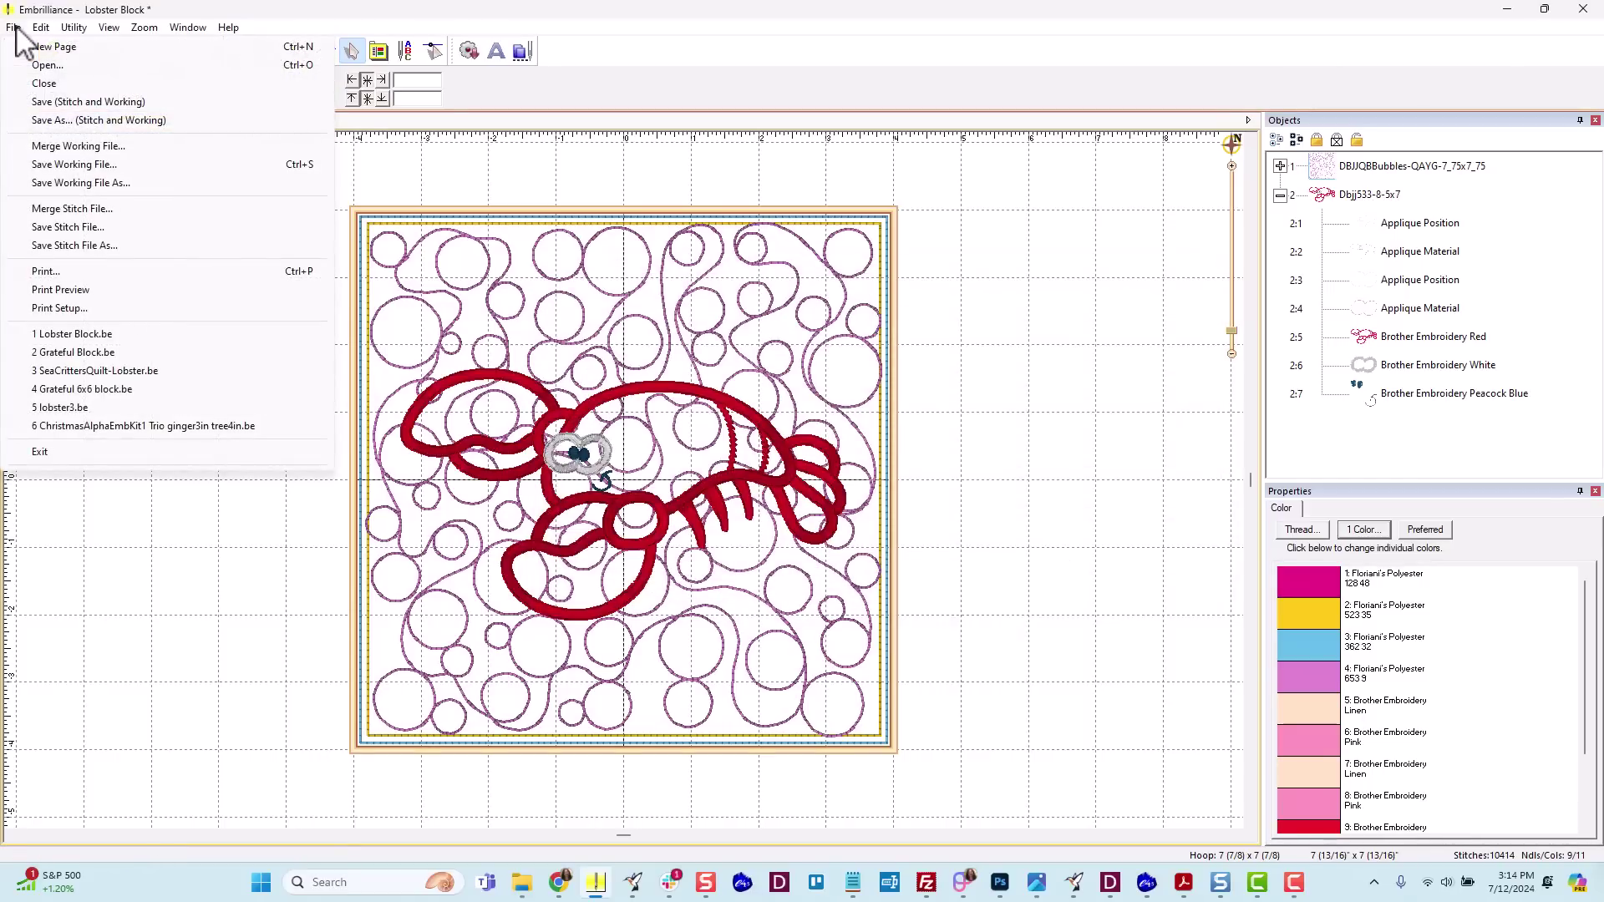
left_click(37, 125)
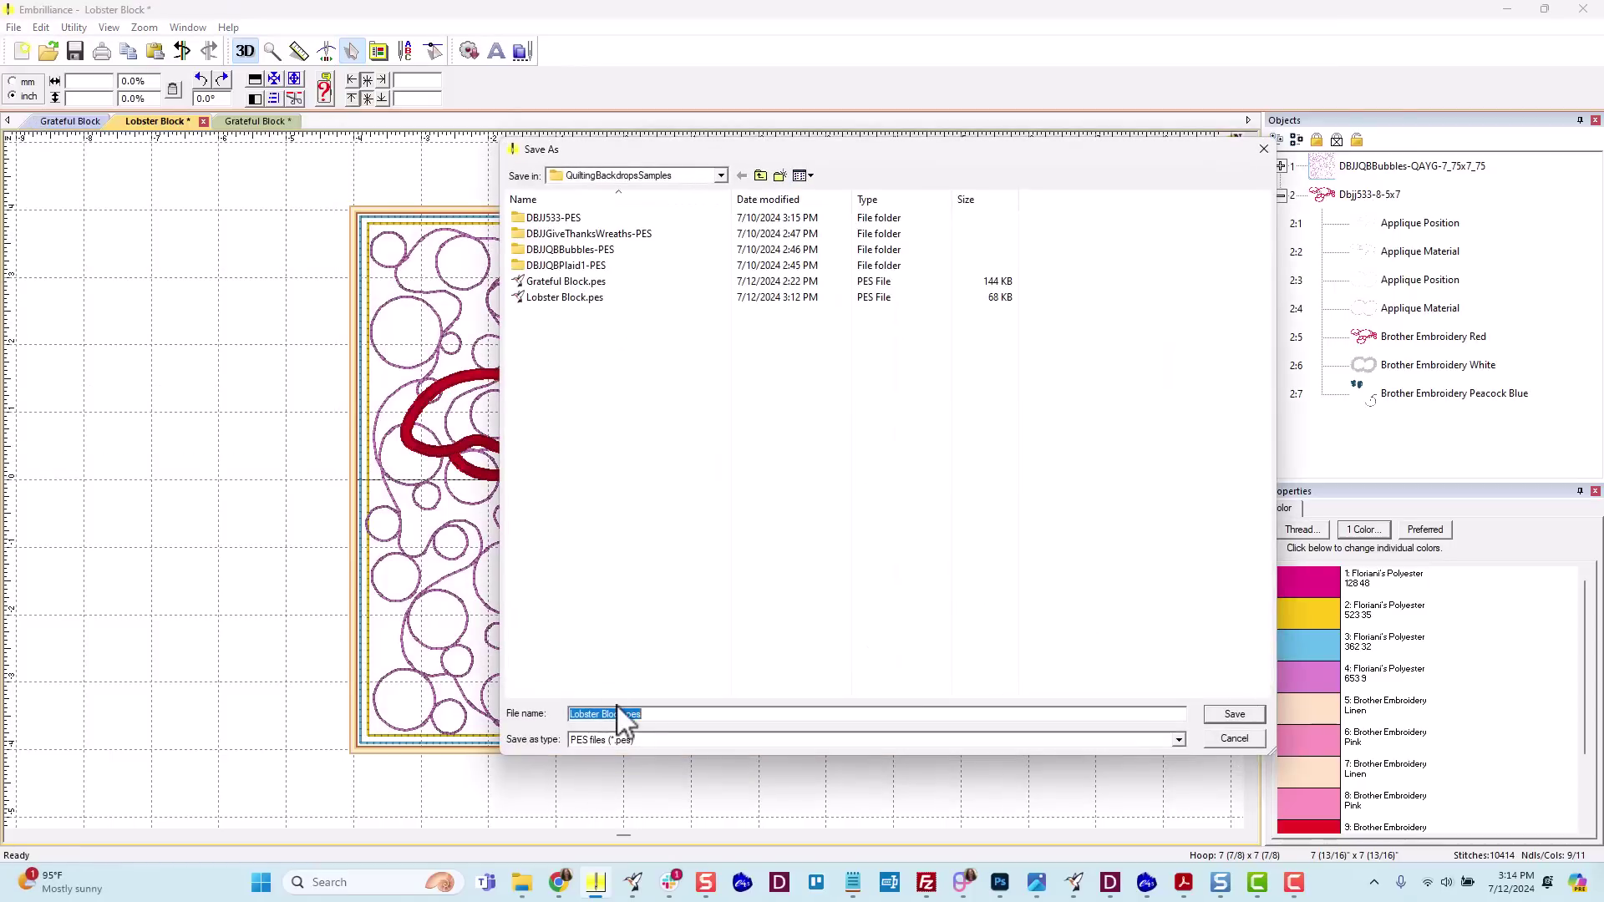
left_click(623, 715)
type("RHS")
key("Return")
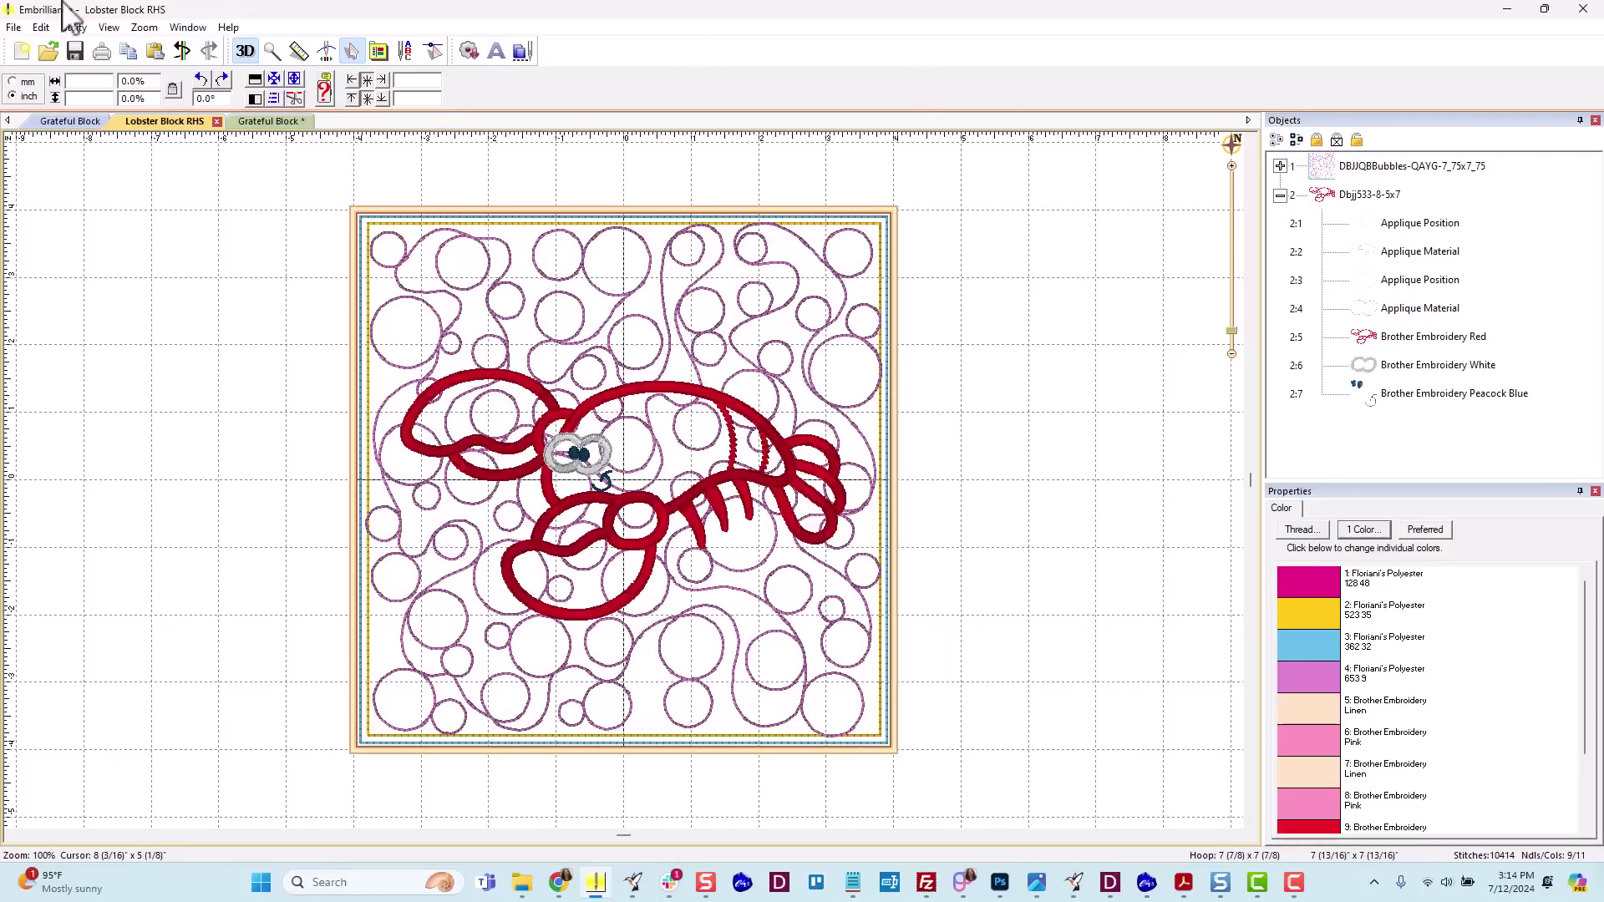
Open Lobster Block RHS.pes and isolate its 653 9 bubble thread layer (2375 stitches).
left_click(13, 28)
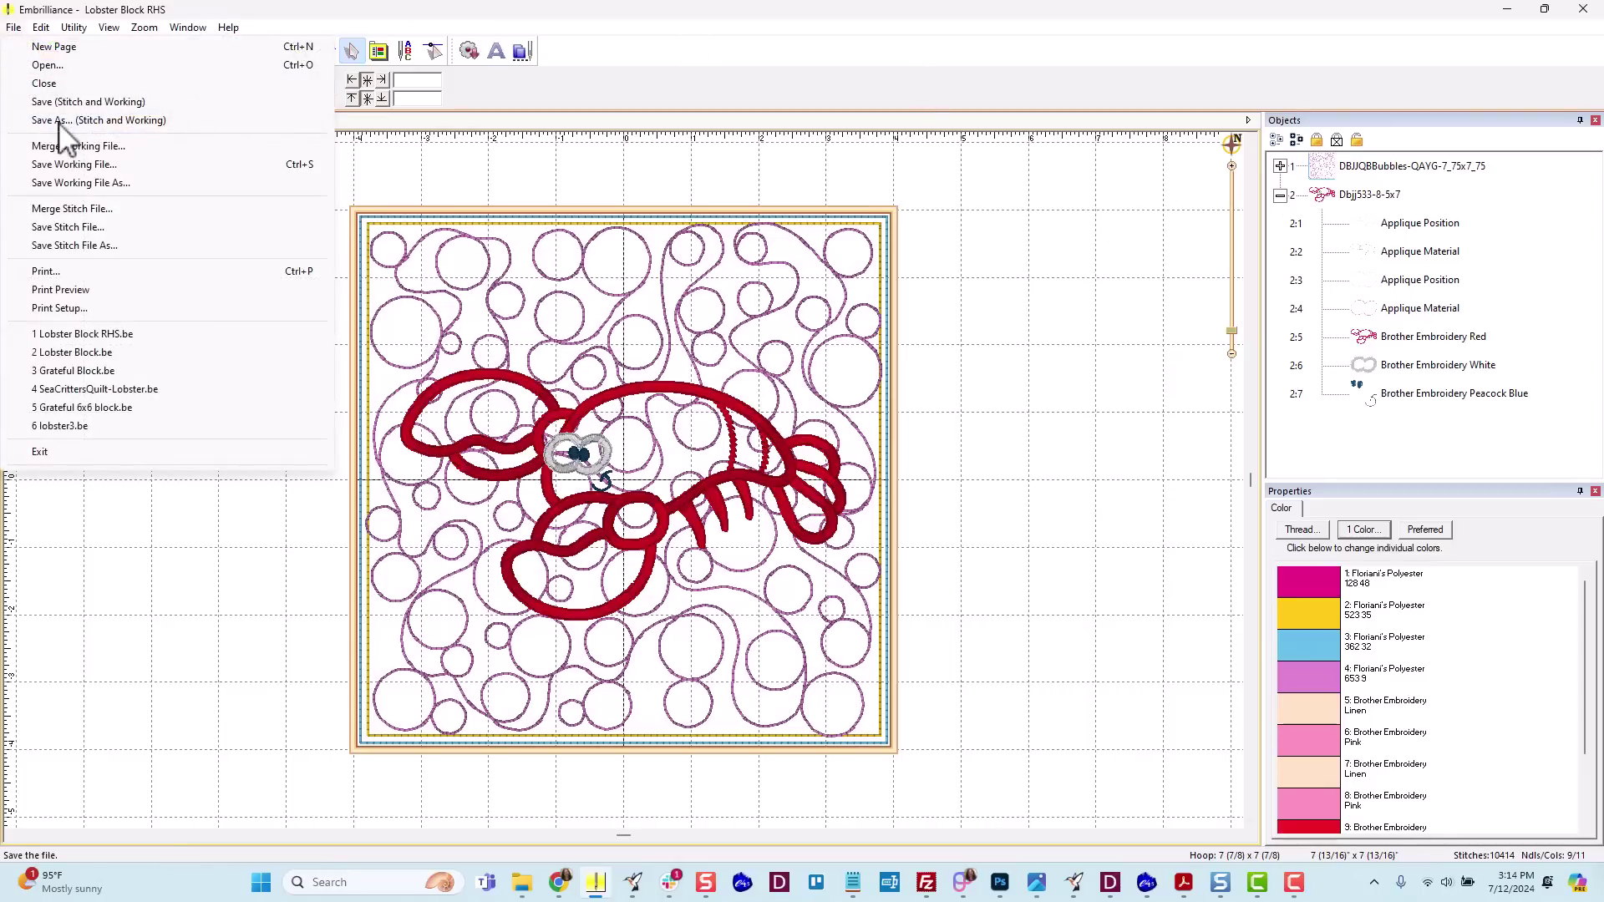
left_click(47, 65)
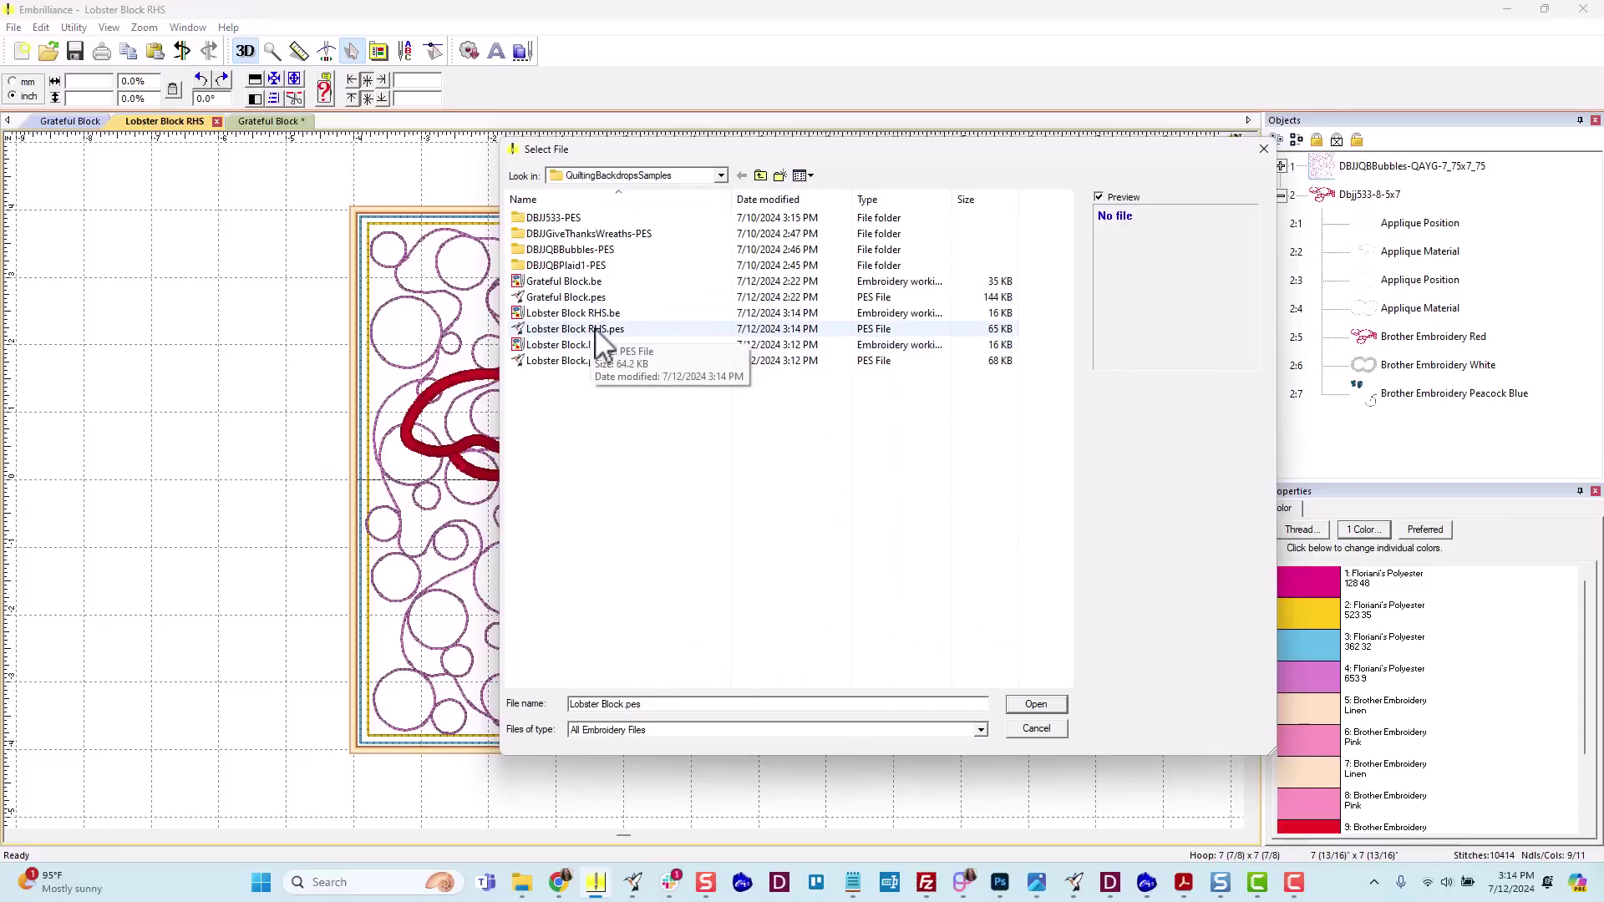
left_click(592, 330)
left_click(1036, 704)
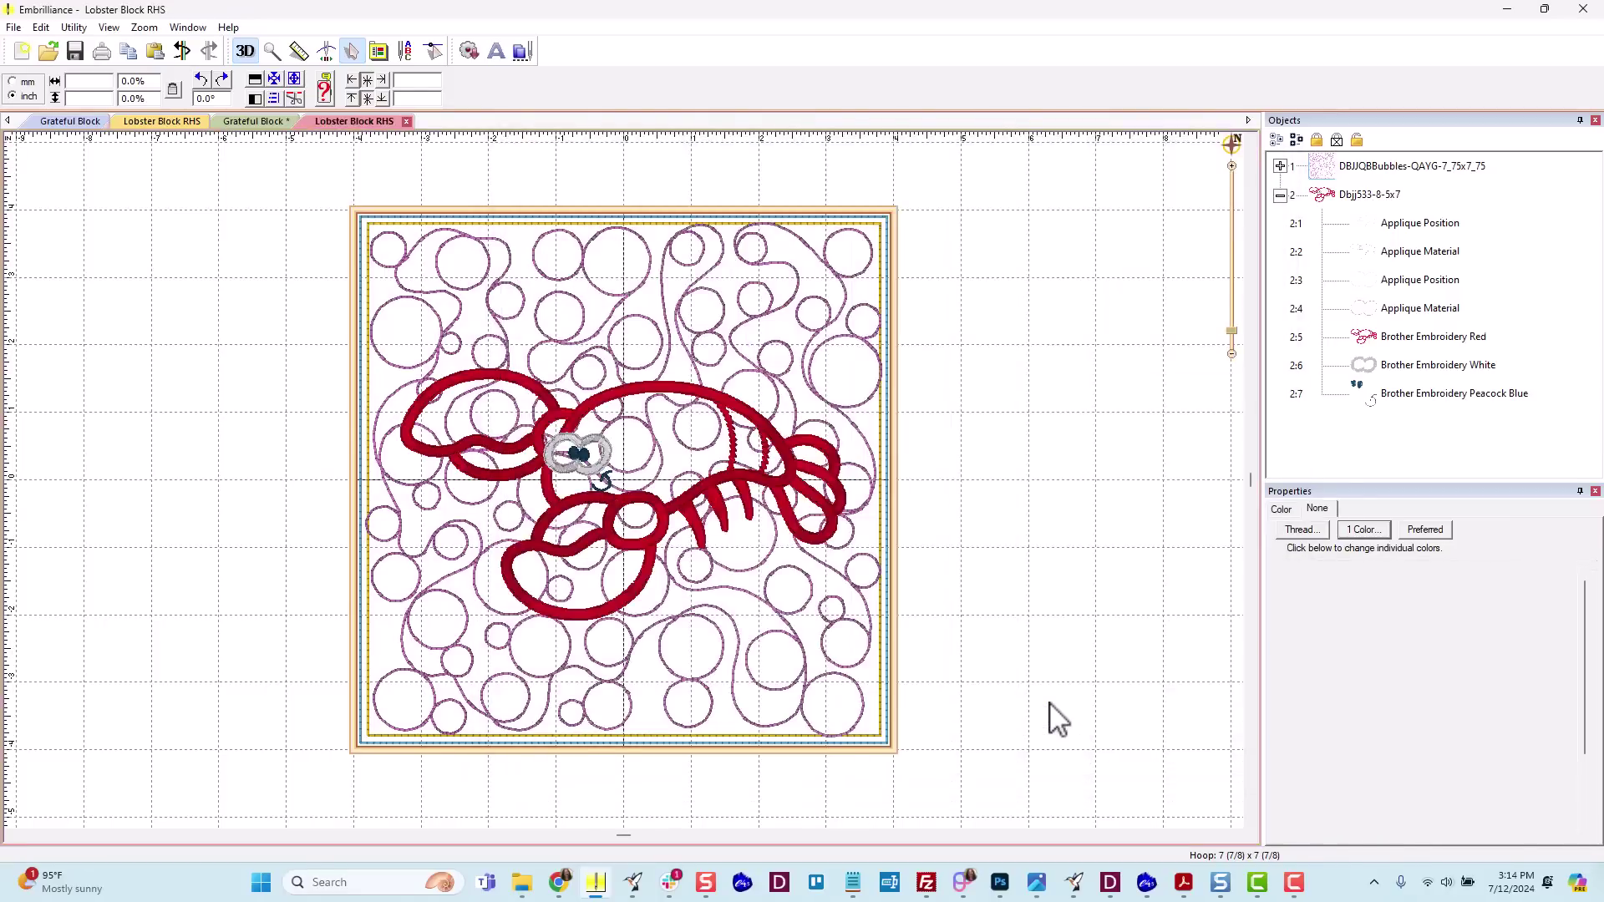
scroll(714, 589, "down", 1)
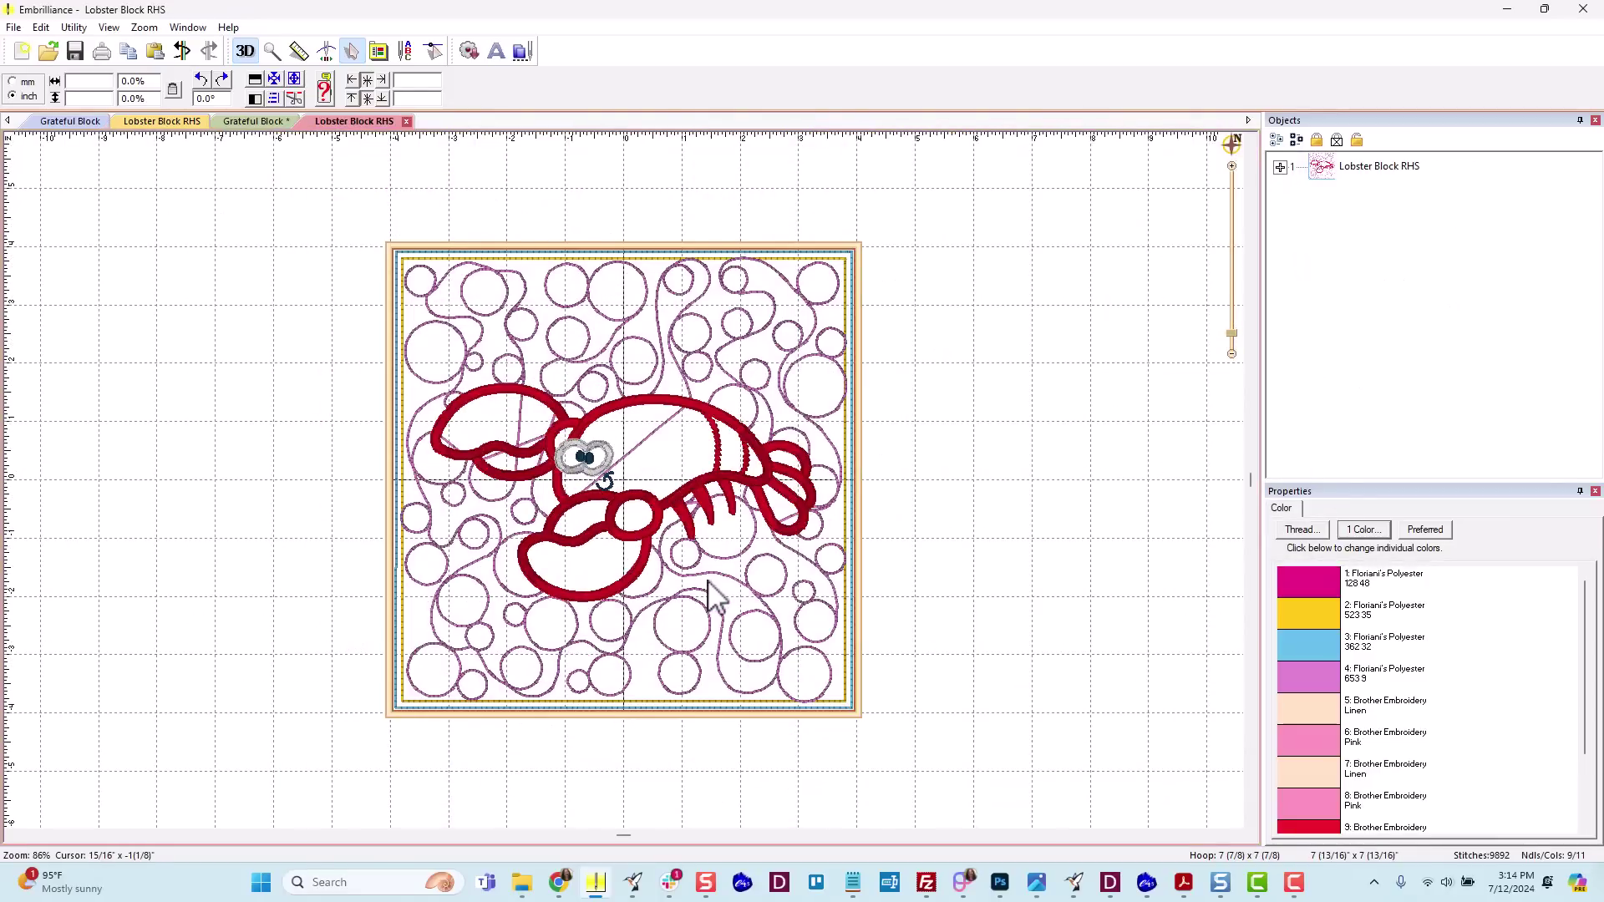
left_click(1280, 167)
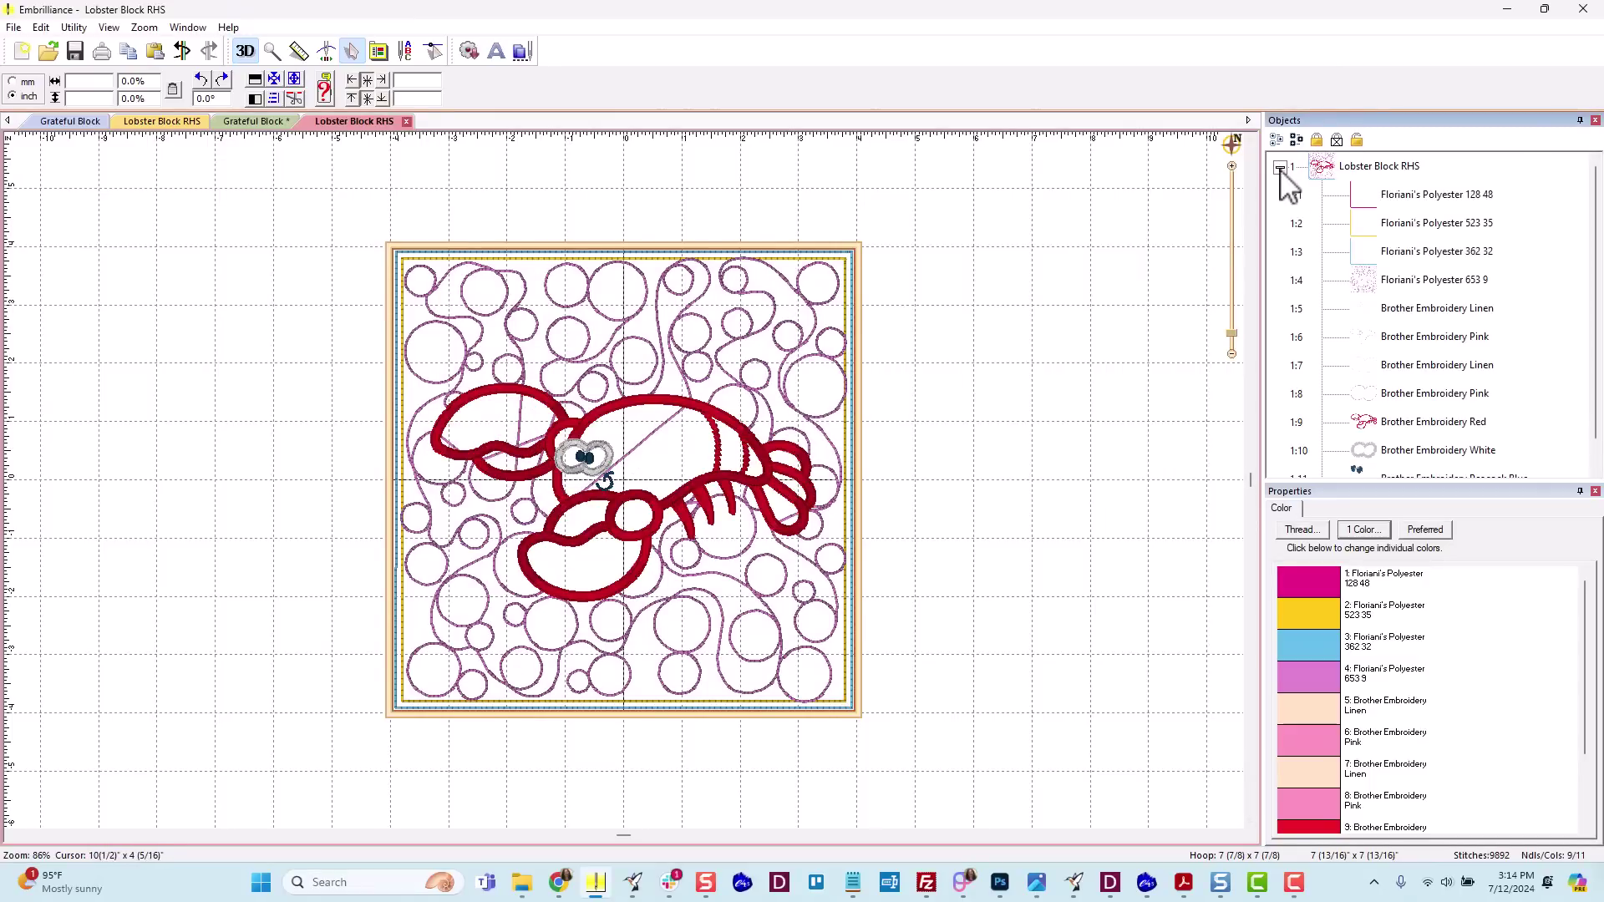
left_click(1363, 279)
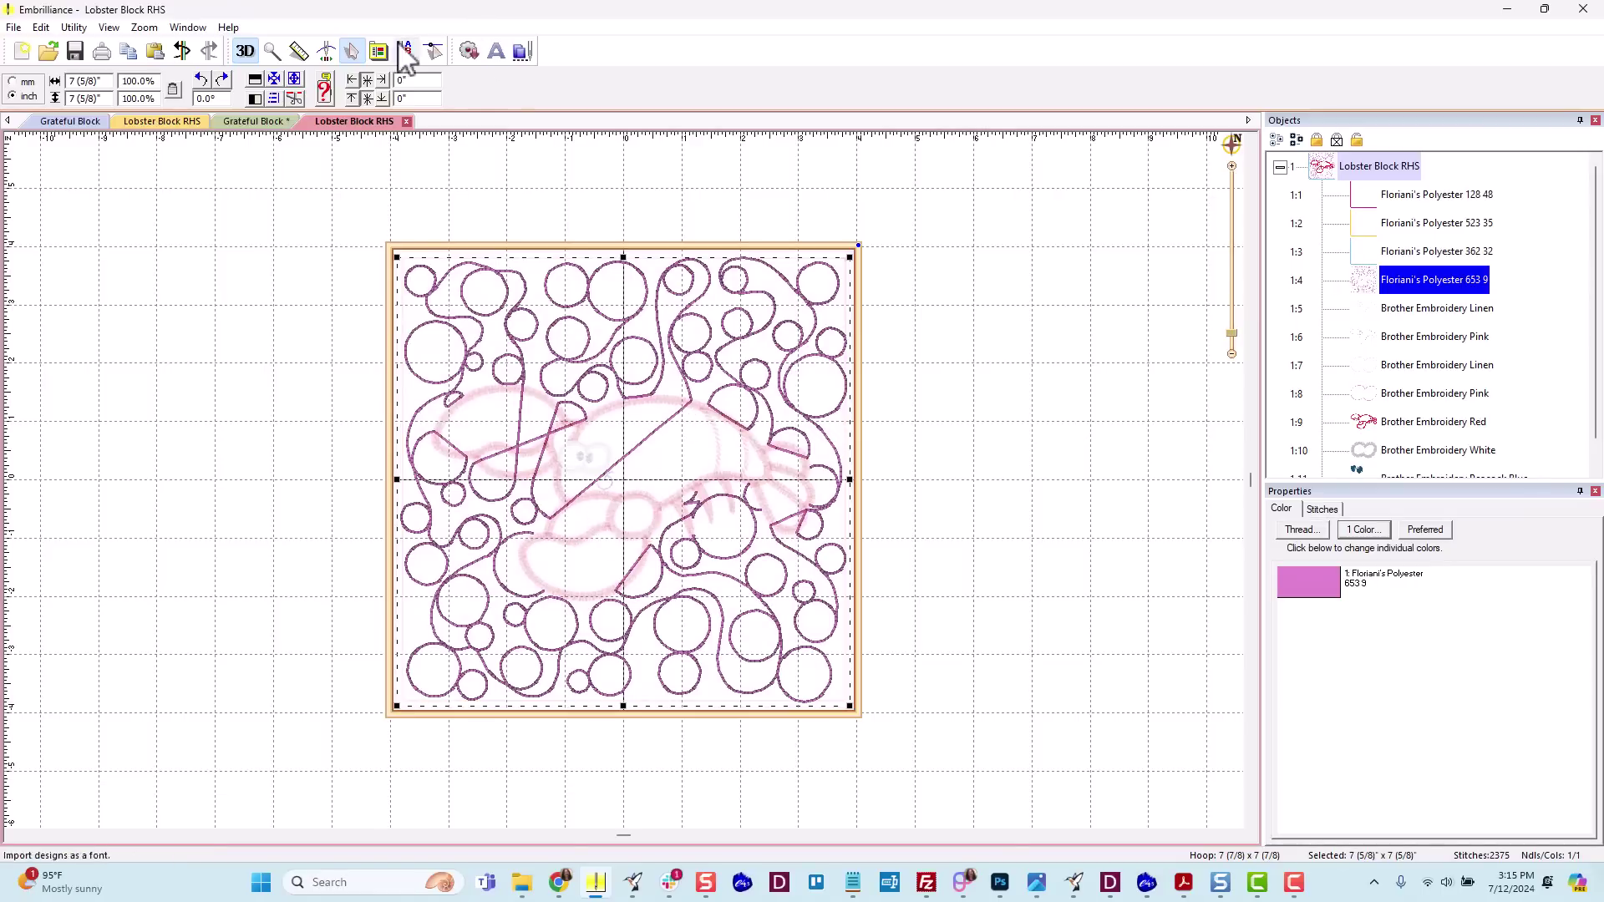
Run the stitch simulator on Lobster Block RHS and step through the bubble quilting to stitch 3962 of 9892.
left_click(327, 50)
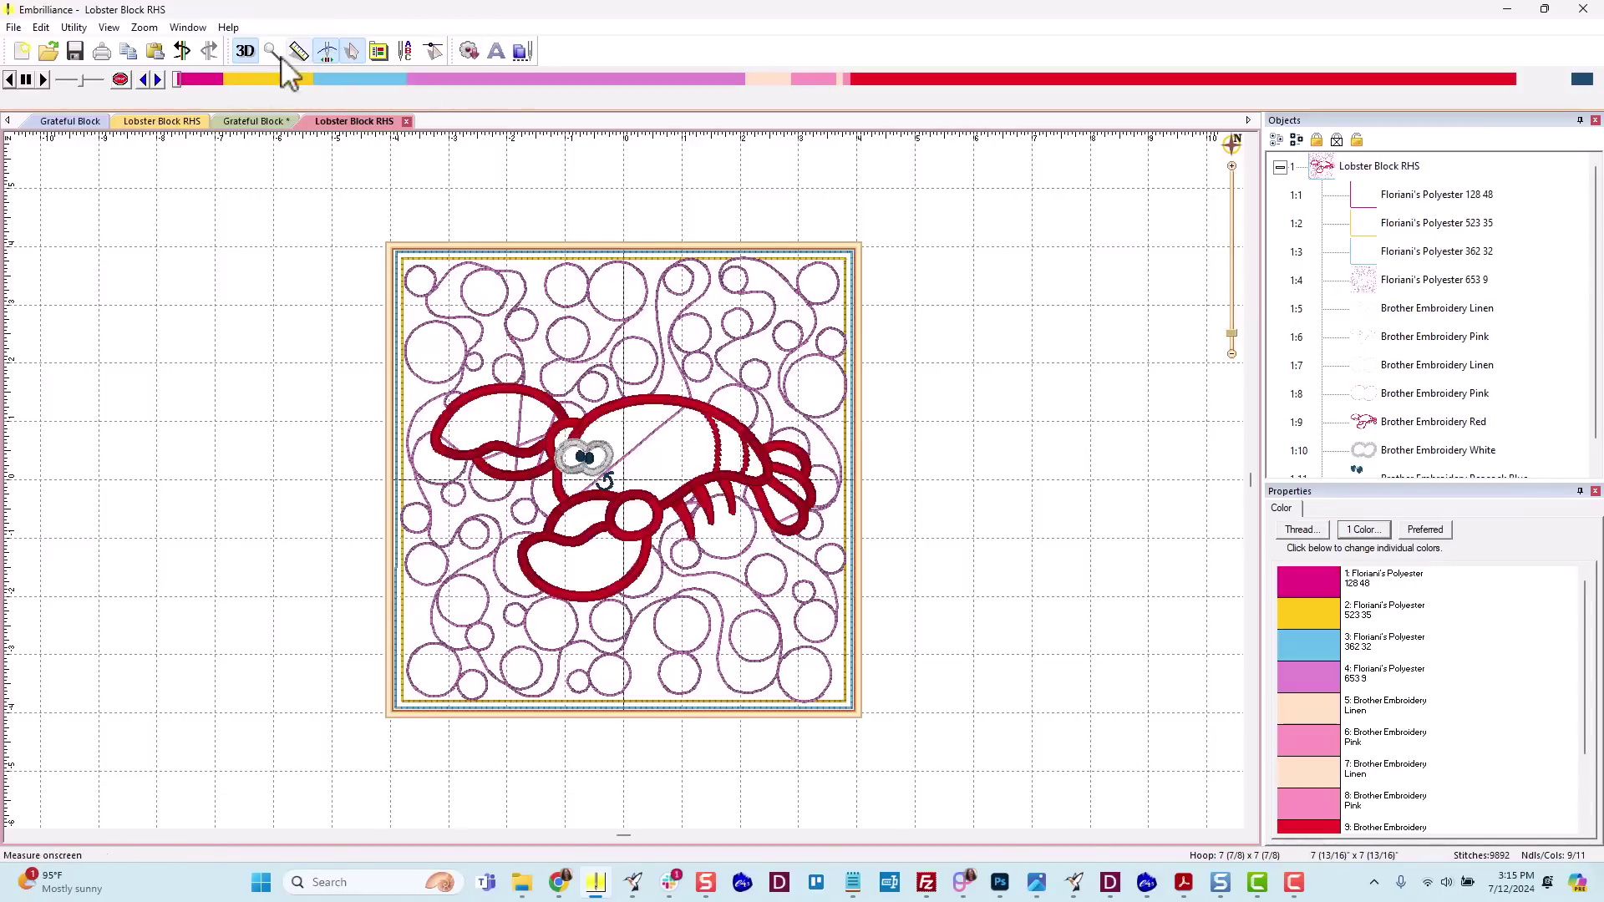
left_click_drag(174, 77, 461, 119)
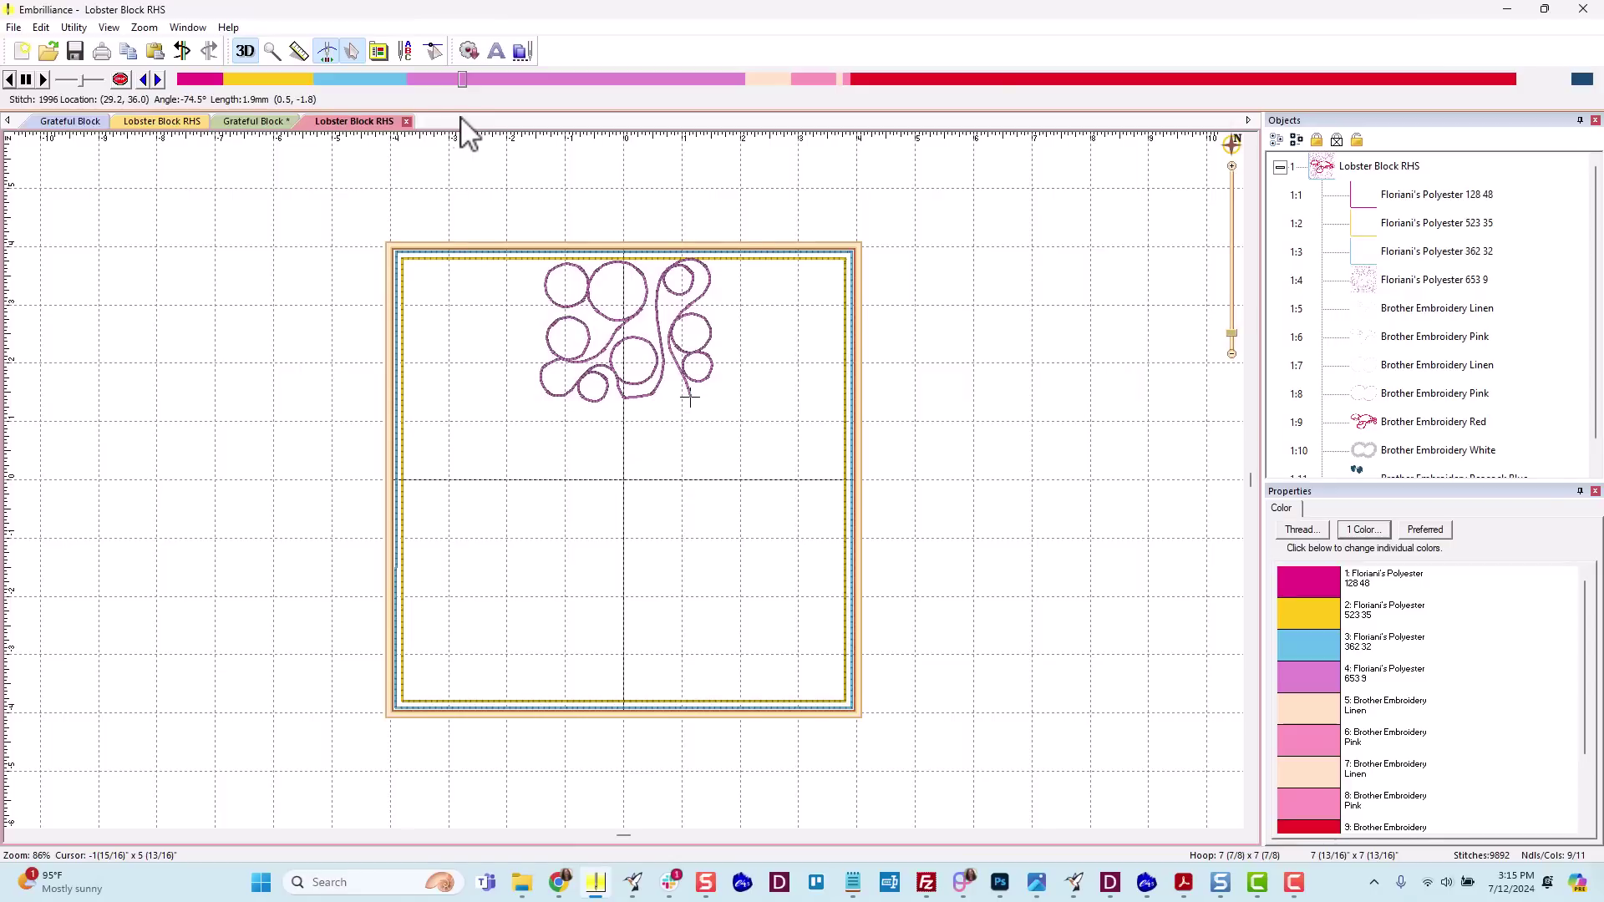
left_click(158, 80)
left_click(158, 80)
left_click(158, 79)
left_click(158, 80)
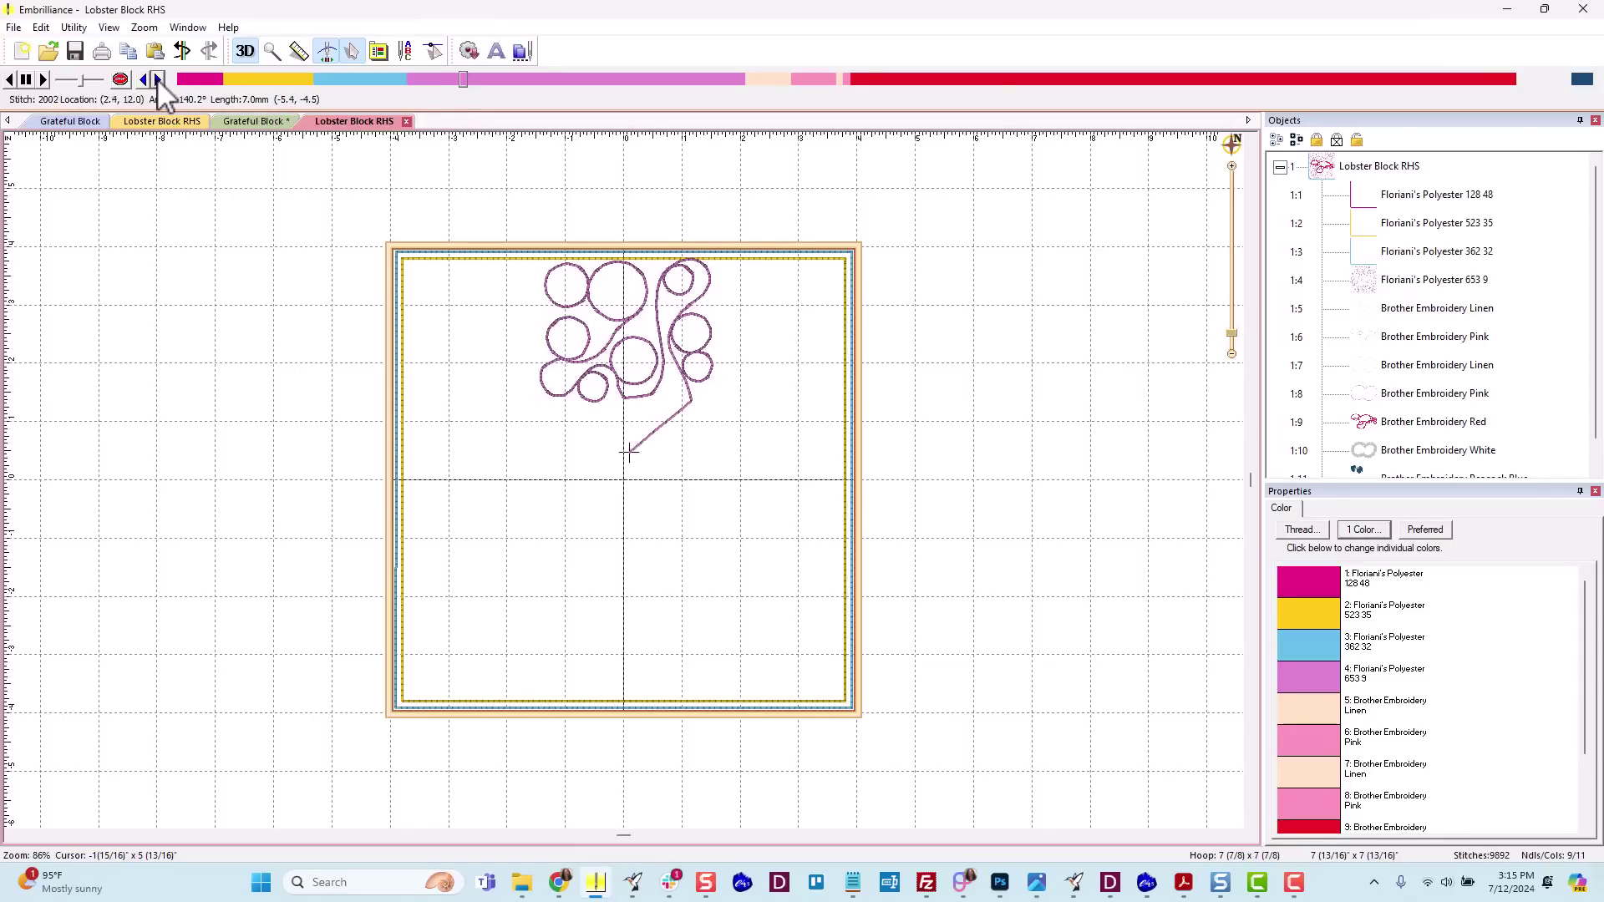
left_click(158, 79)
left_click(158, 80)
left_click(158, 79)
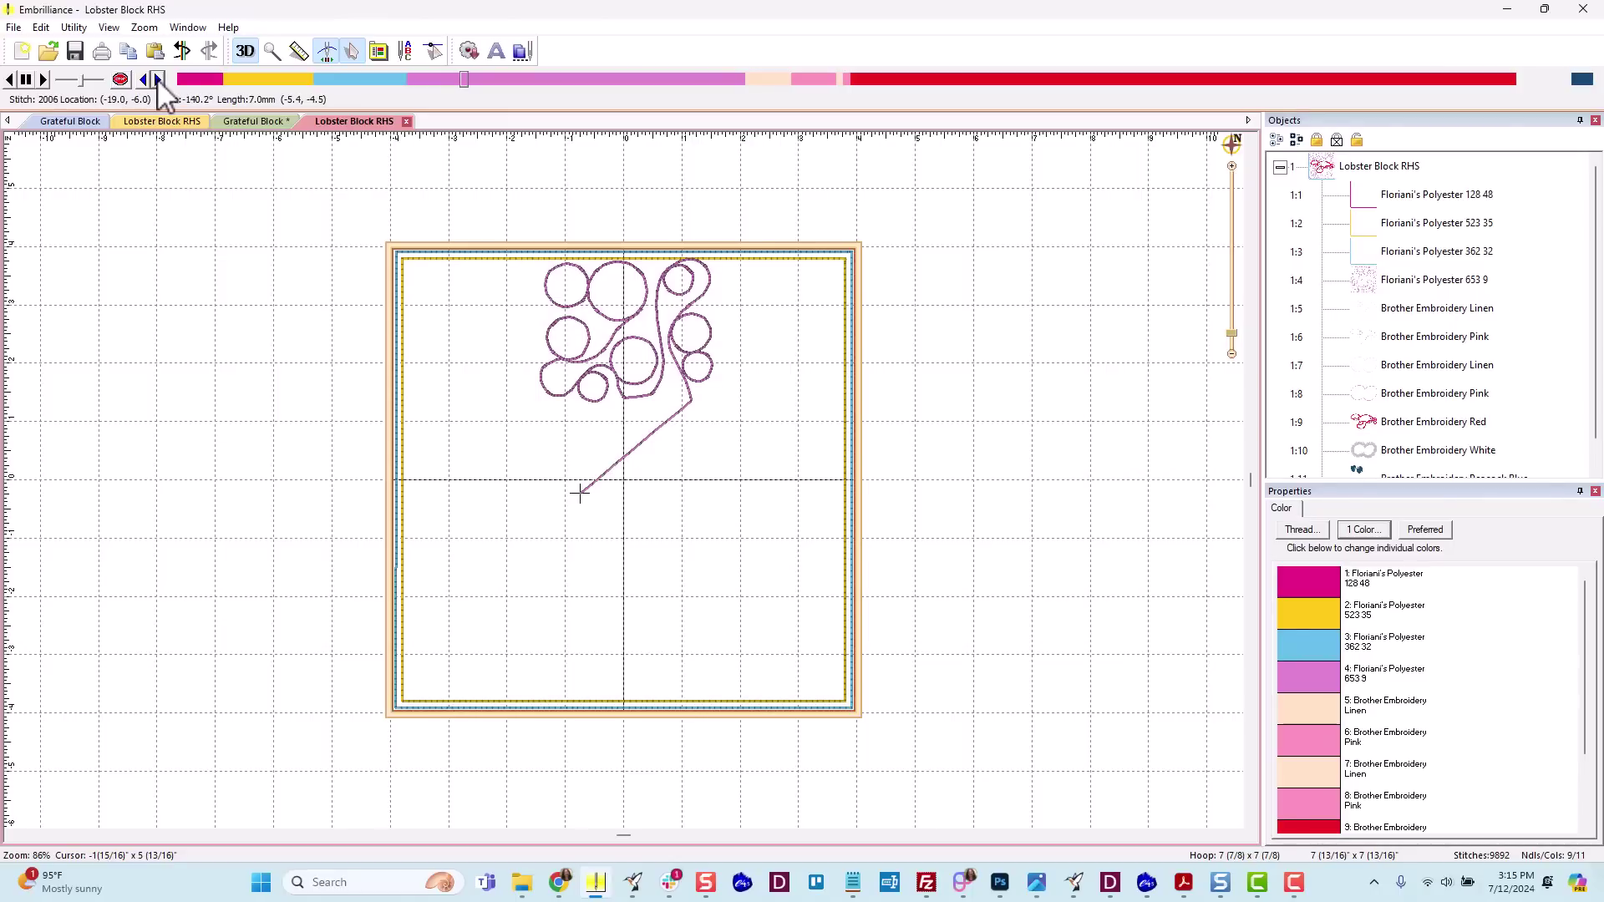
left_click(158, 80)
left_click(158, 79)
left_click(158, 79)
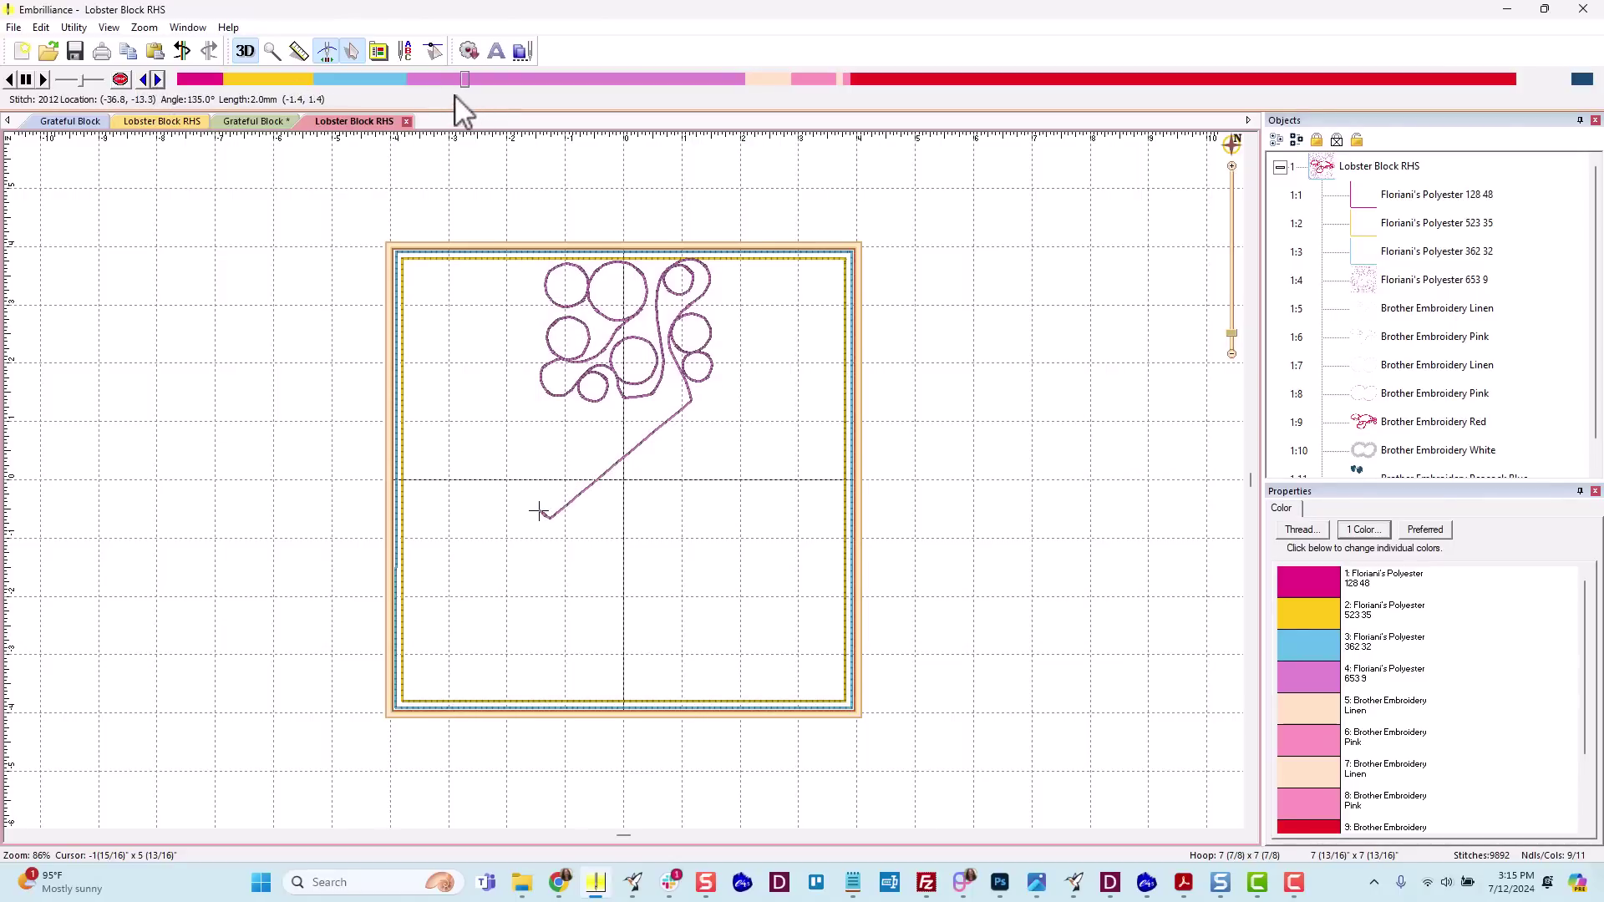
left_click(471, 80)
mouse_move(471, 80)
left_mouse_down()
mouse_move(535, 129)
mouse_move(685, 150)
mouse_move(745, 178)
left_mouse_up()
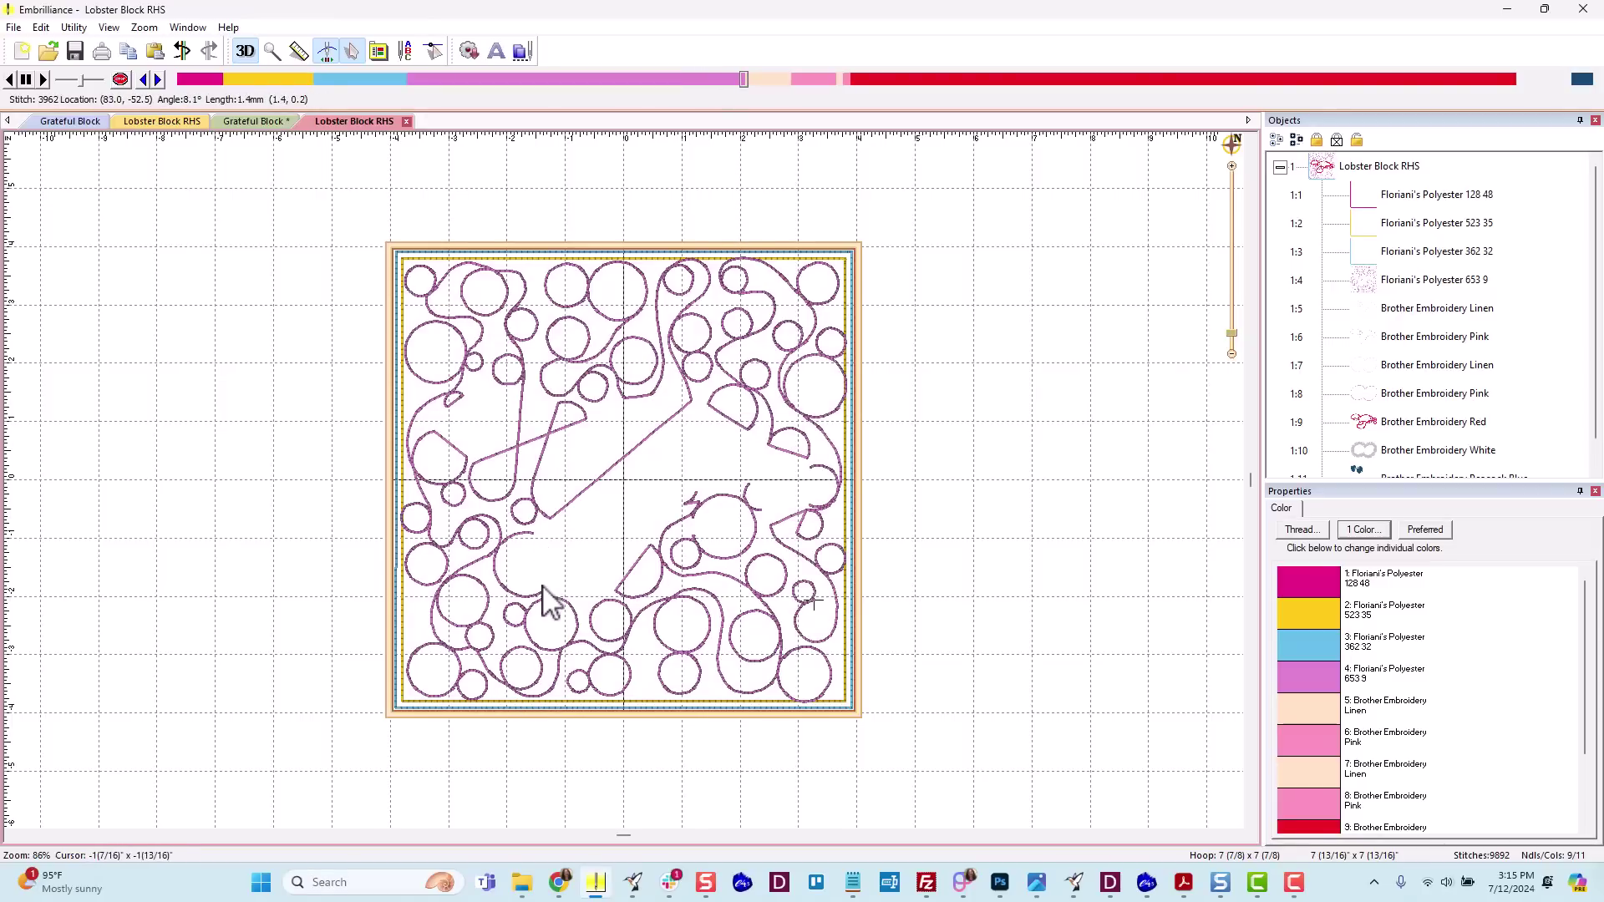
Select the lobster block and isolate thread 1:4, Floriani Polyester 653 9, for the bubble quilting.
left_click(754, 495)
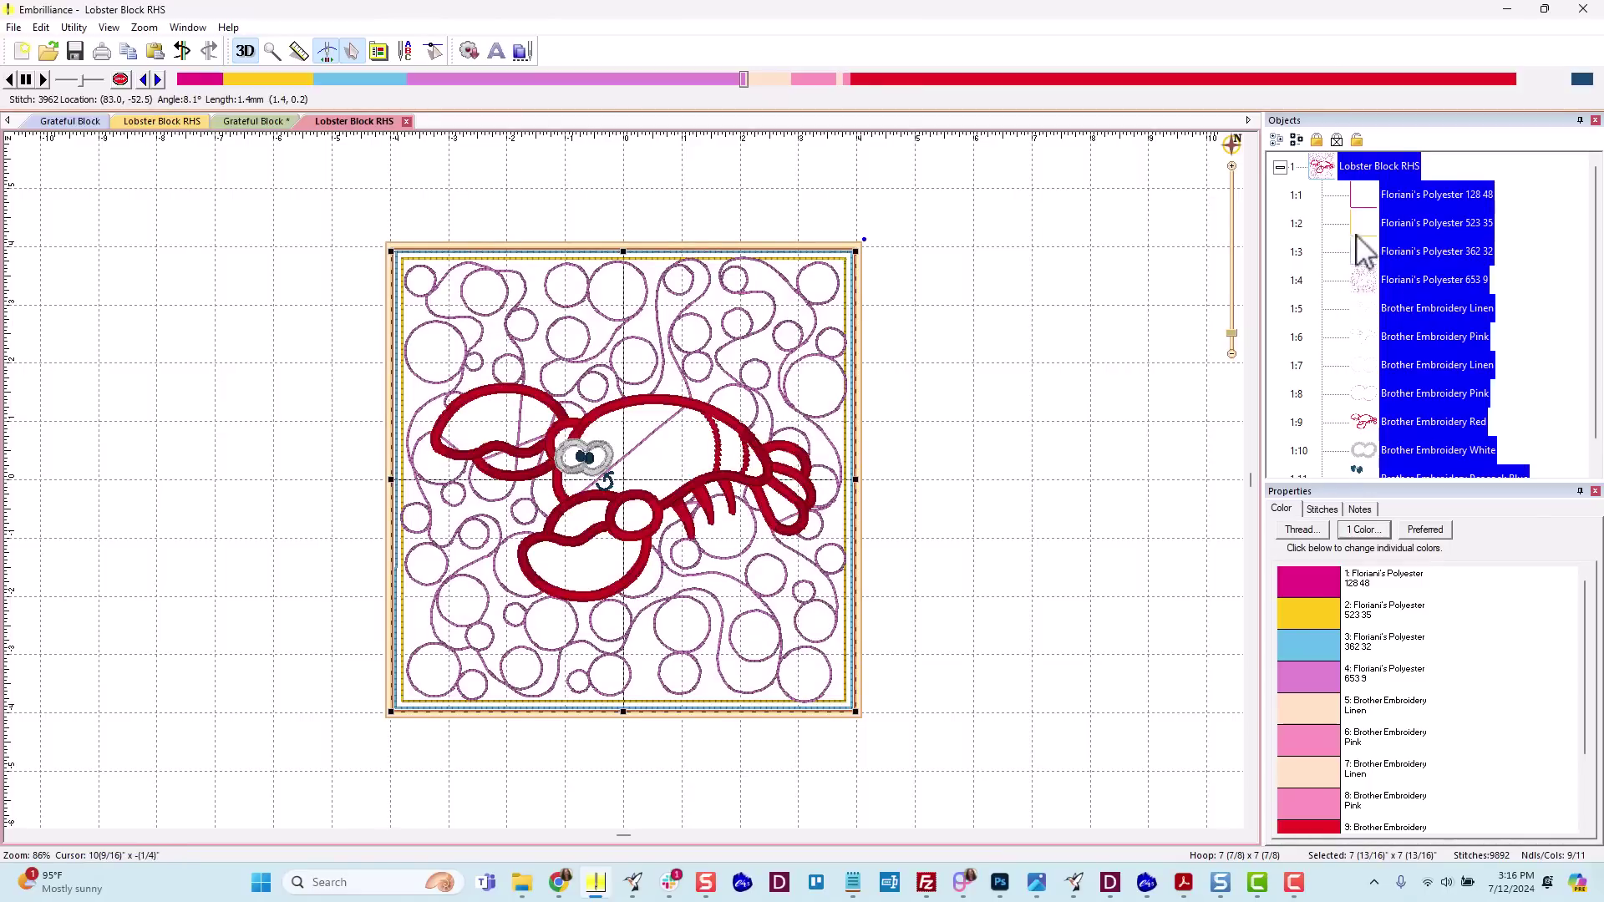
left_click(1364, 284)
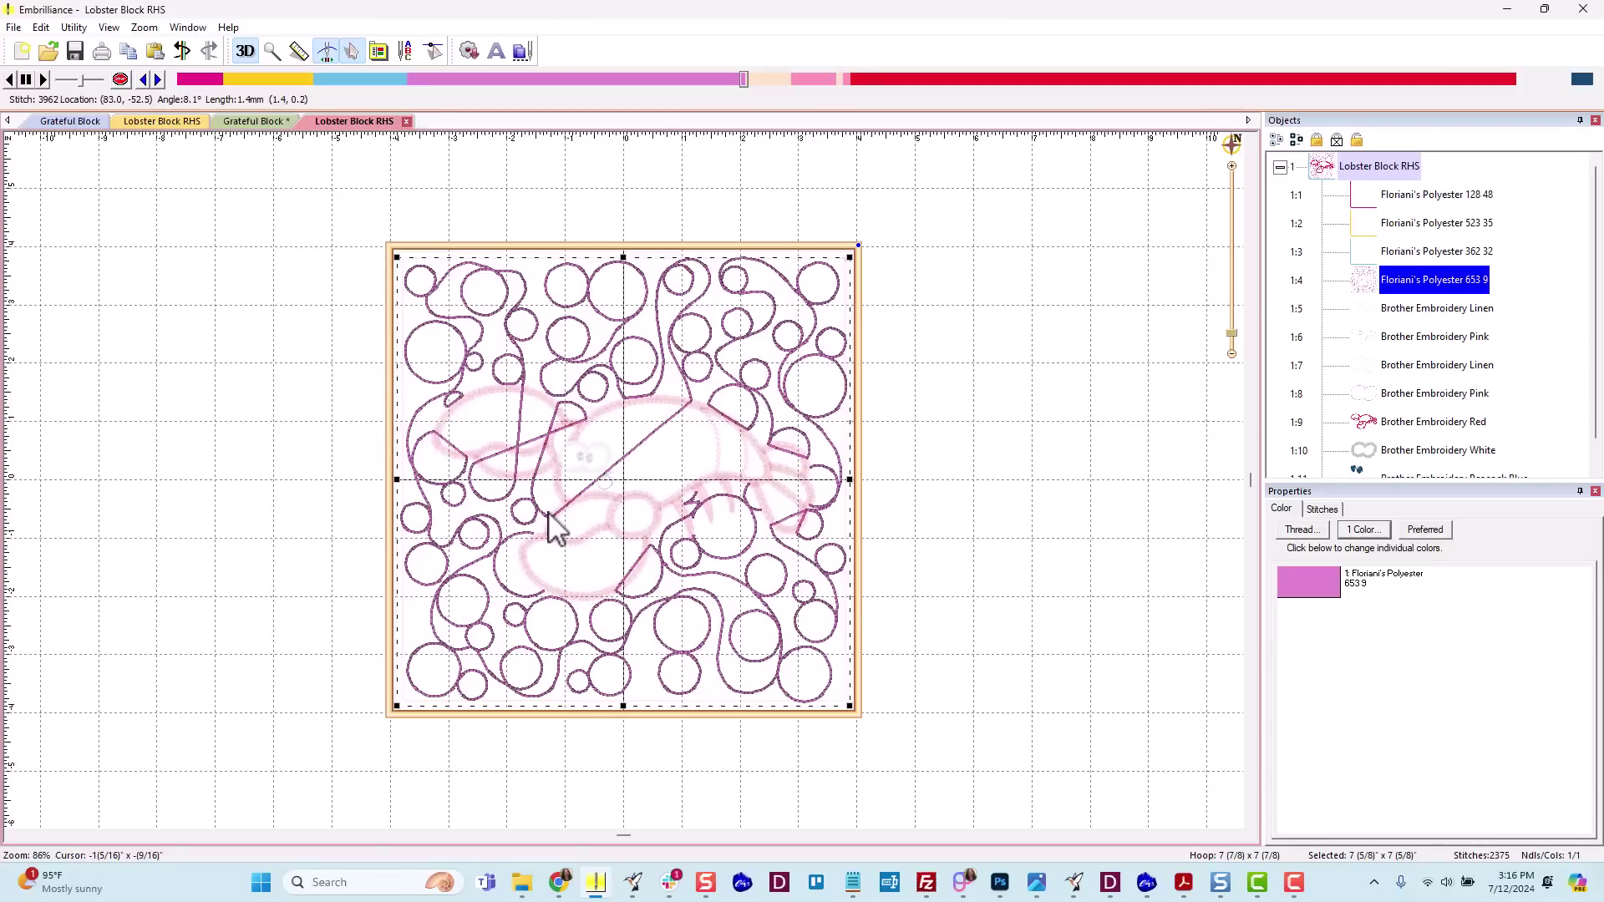
Clear the thread selection, open Lobster Block.pes in a new tab, then return to Lobster Block RHS.
left_click(169, 181)
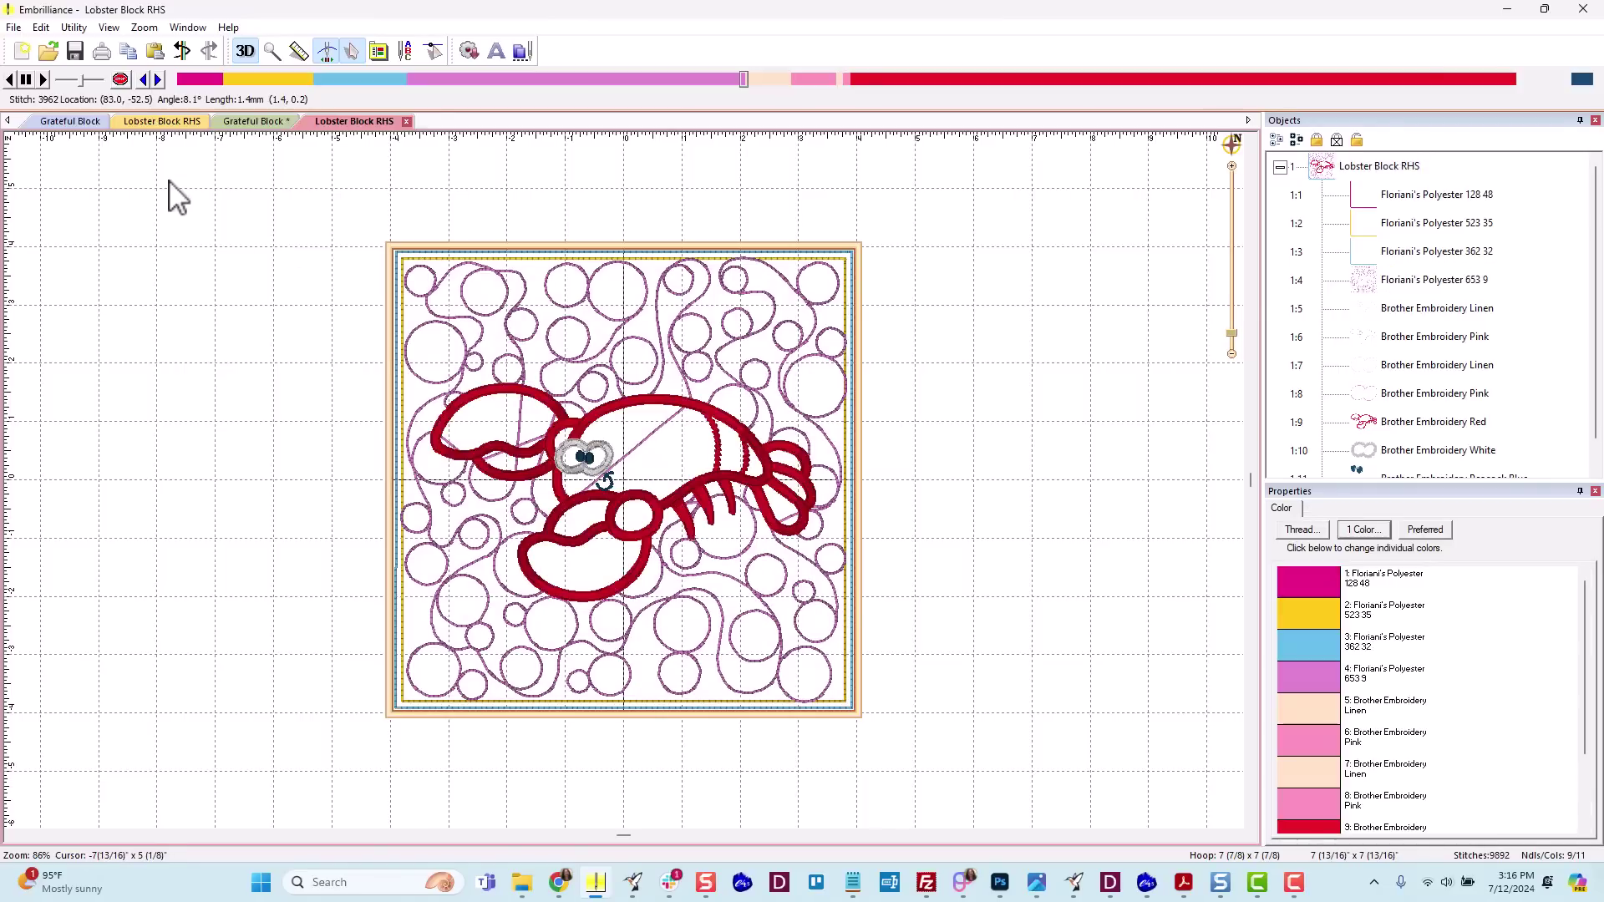
left_click(13, 26)
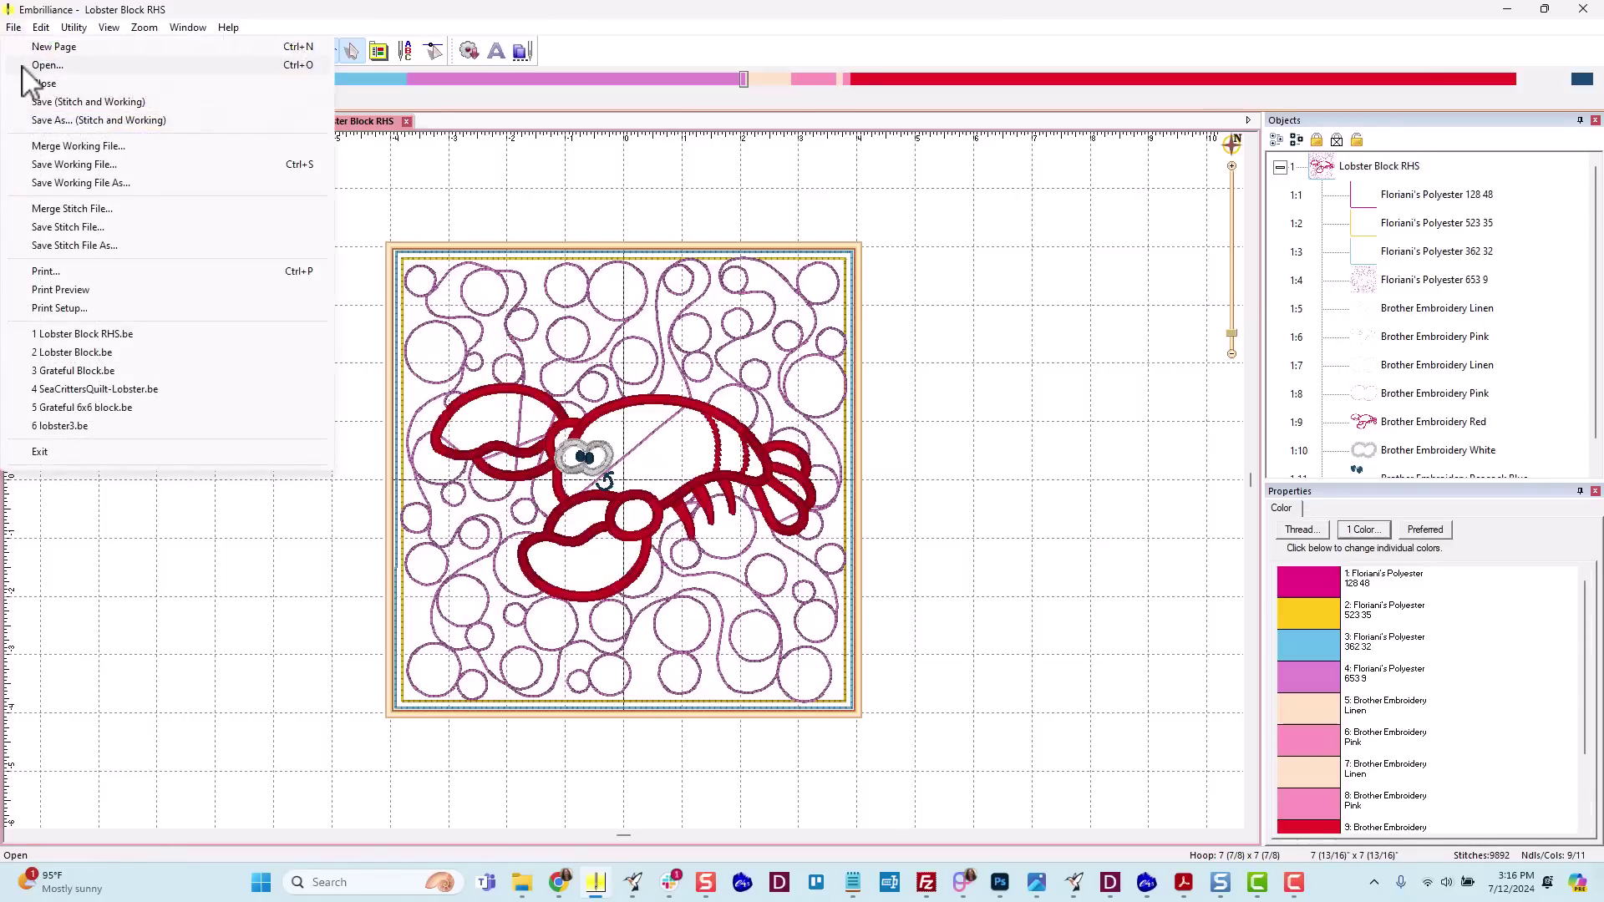
left_click(31, 63)
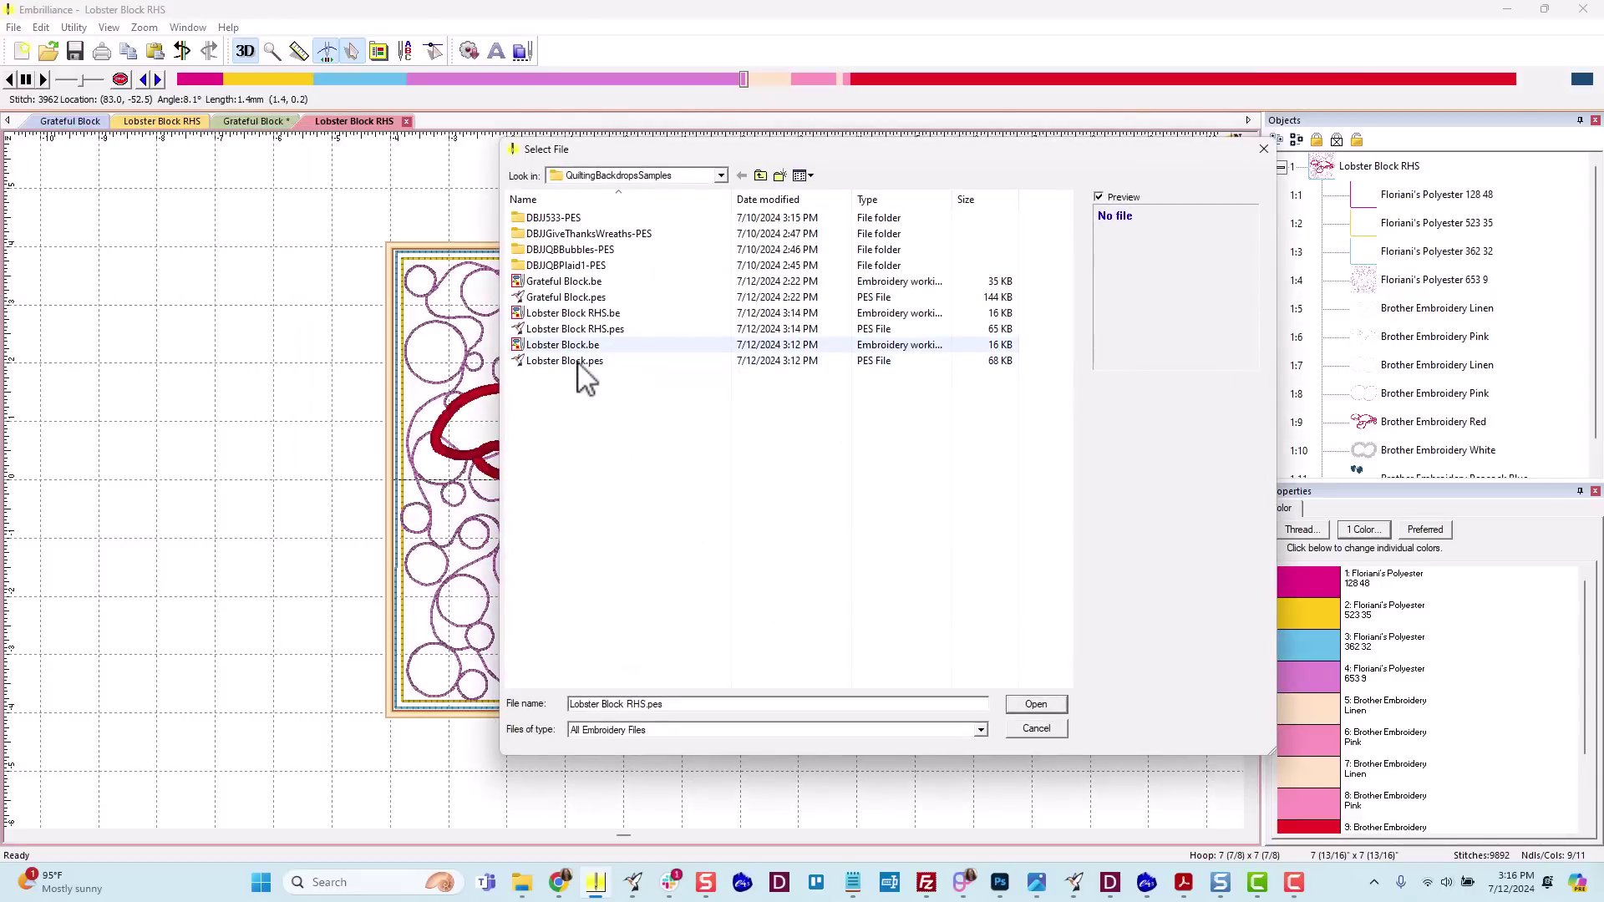
left_click(581, 361)
left_click(1036, 704)
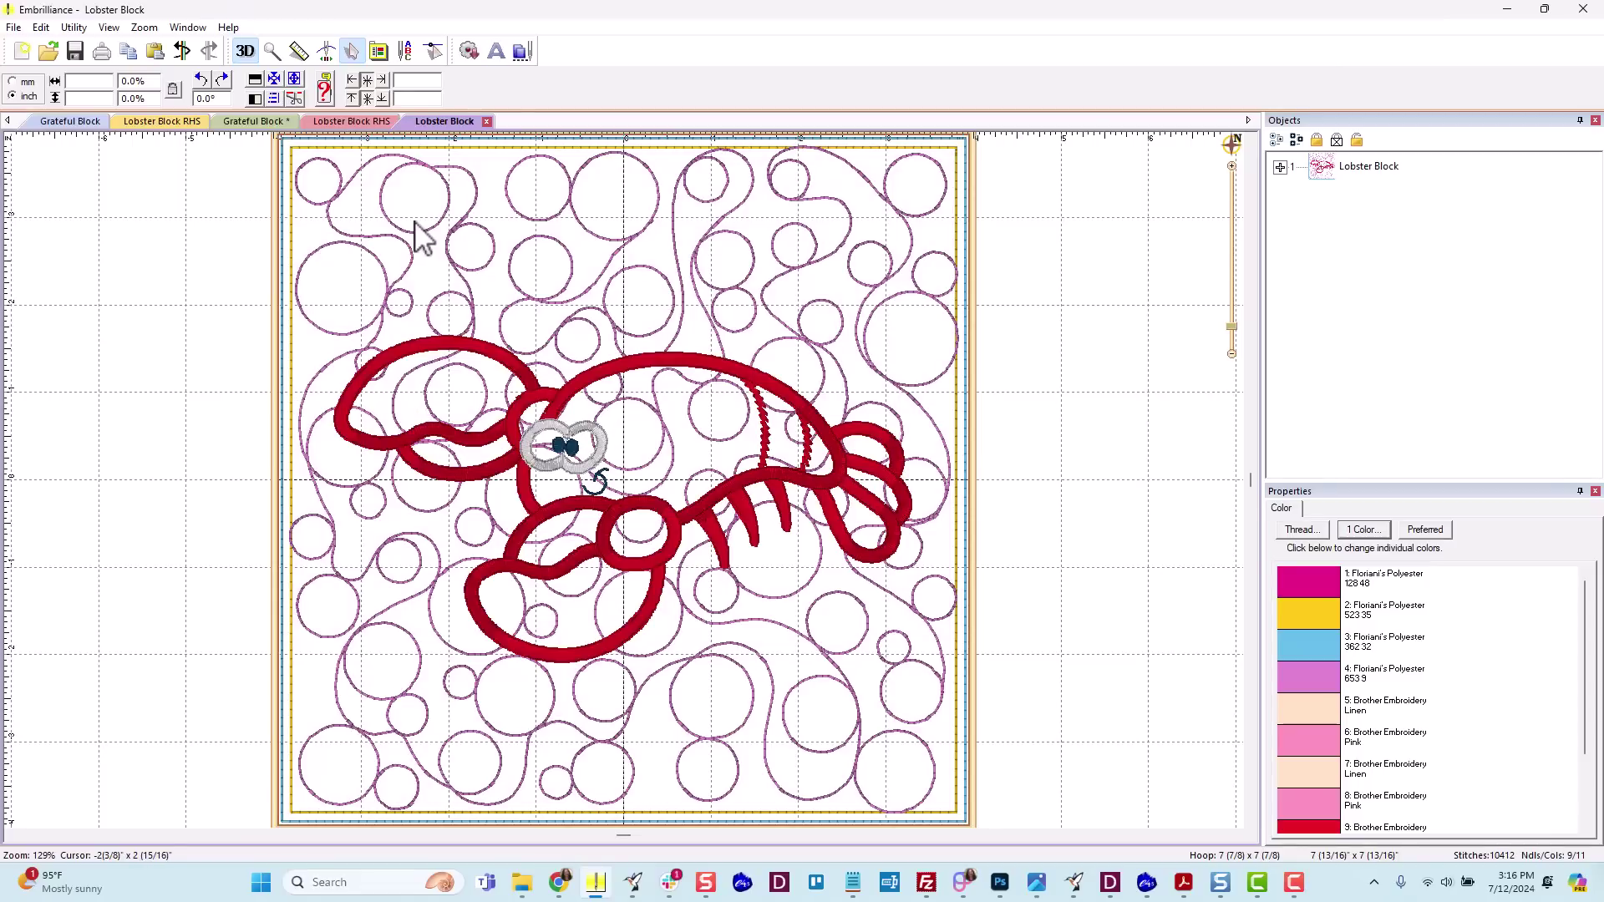
left_click(341, 120)
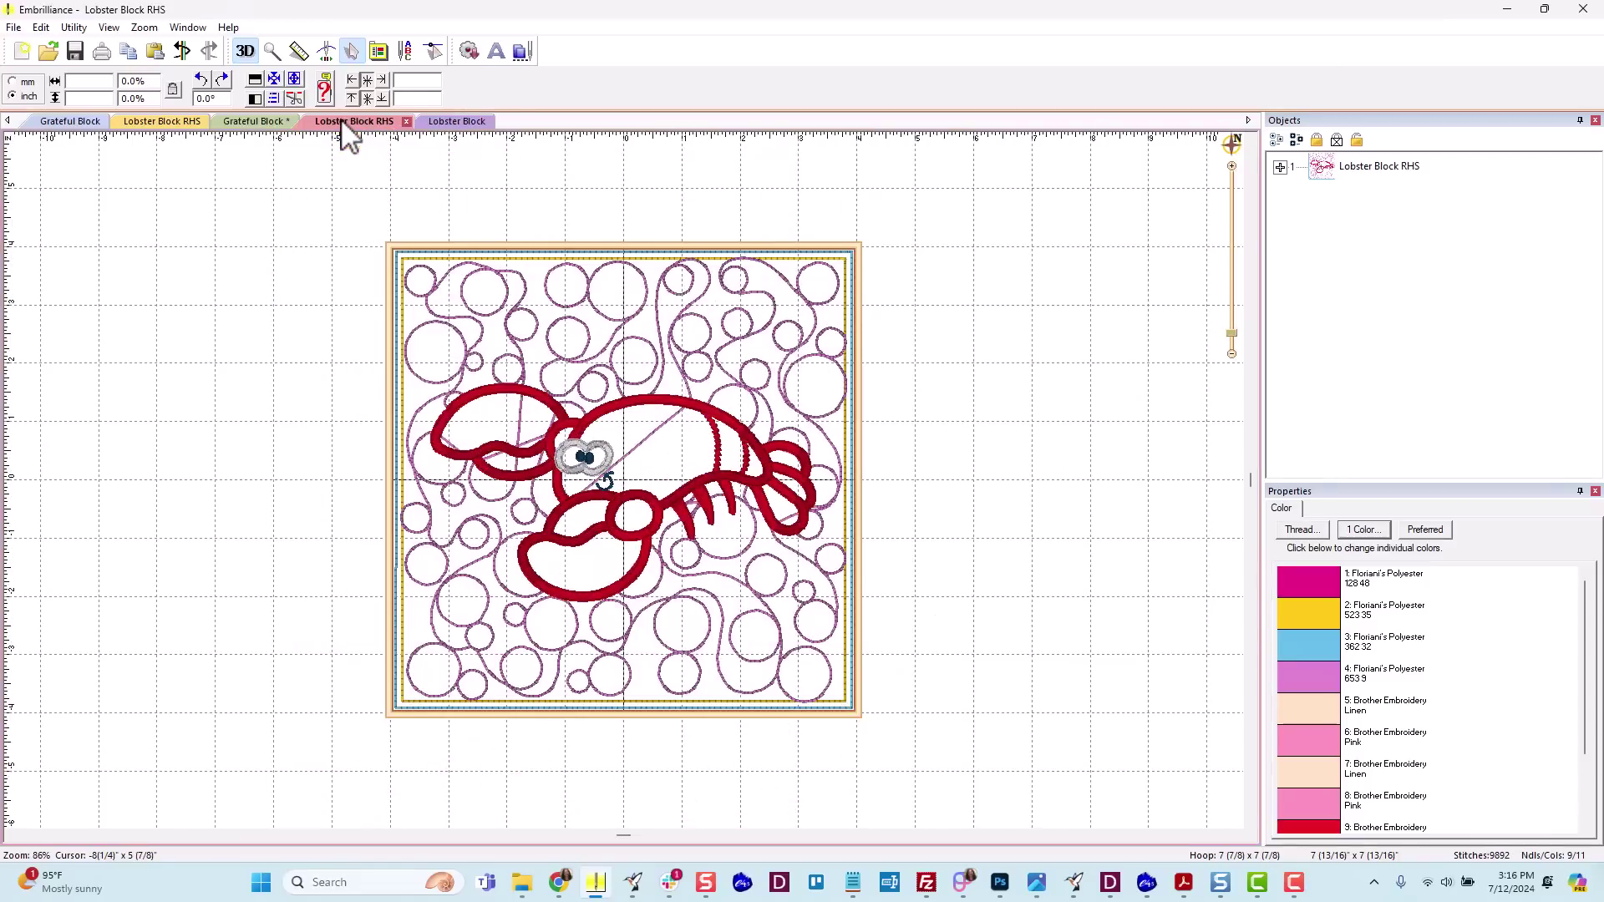
Switch to the Grateful Block design and review the Jumps/Overlaps preferences.
left_click(72, 123)
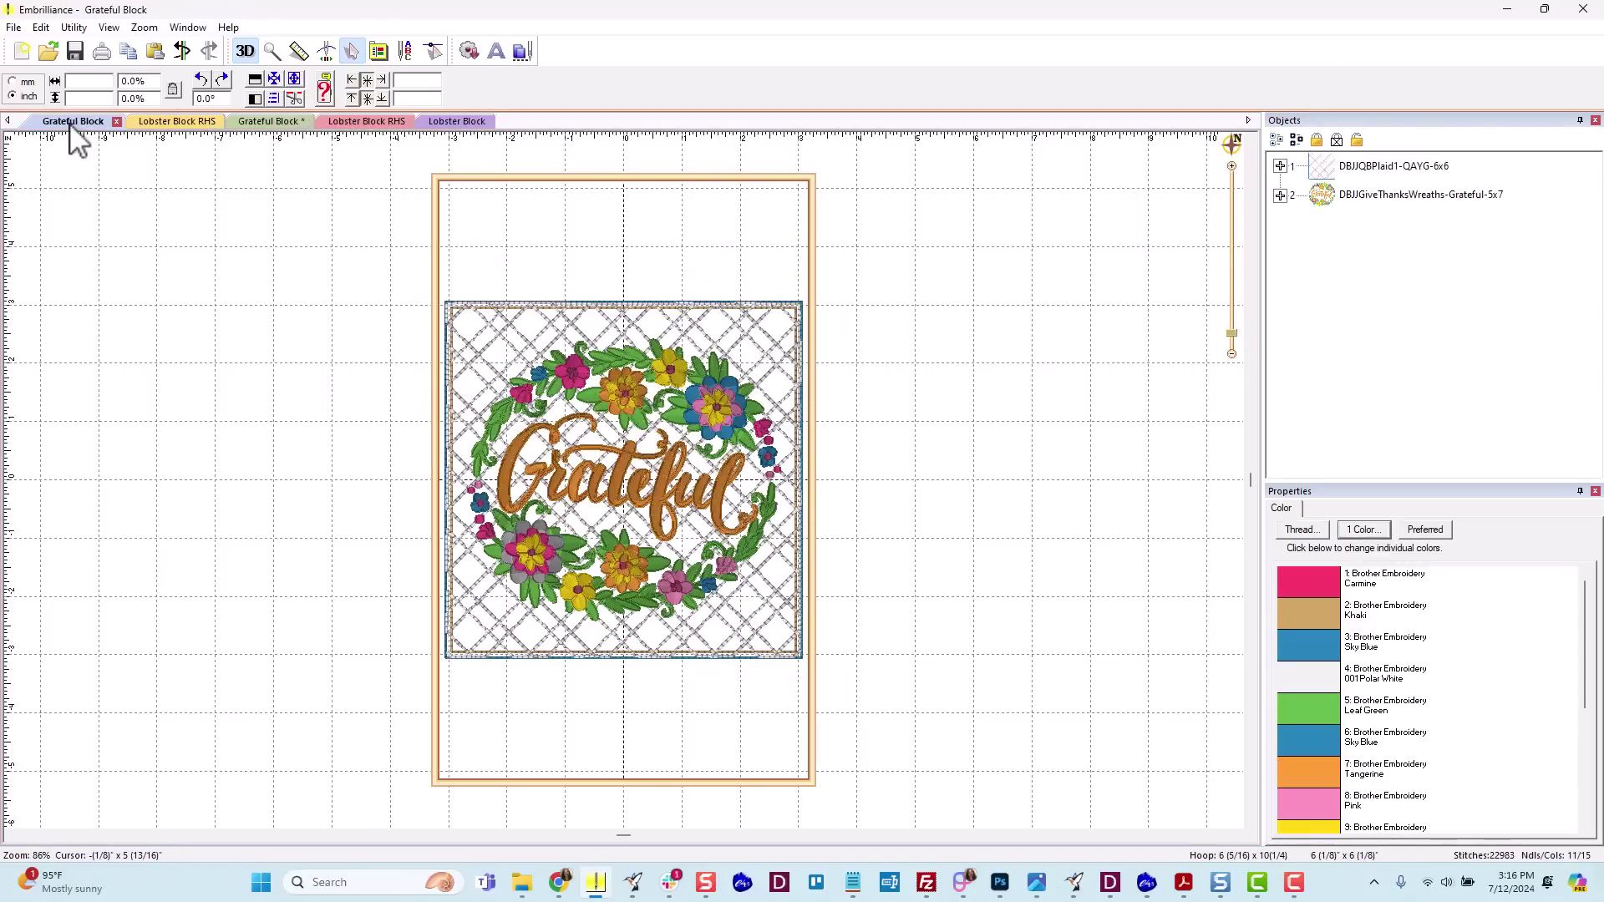
left_click(379, 52)
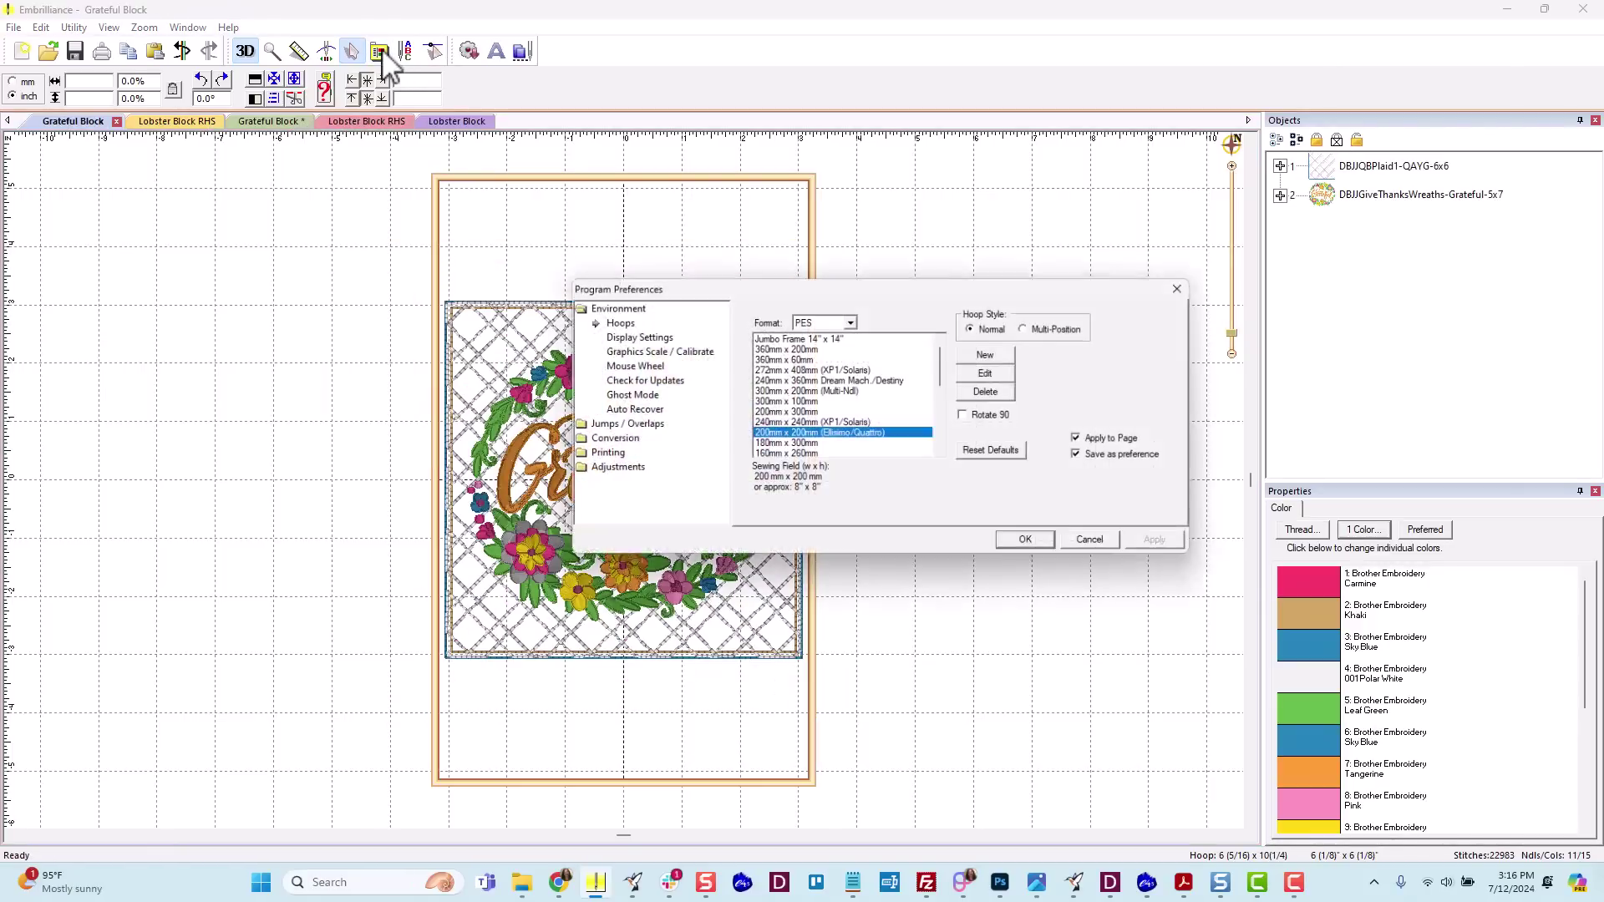
left_click(614, 427)
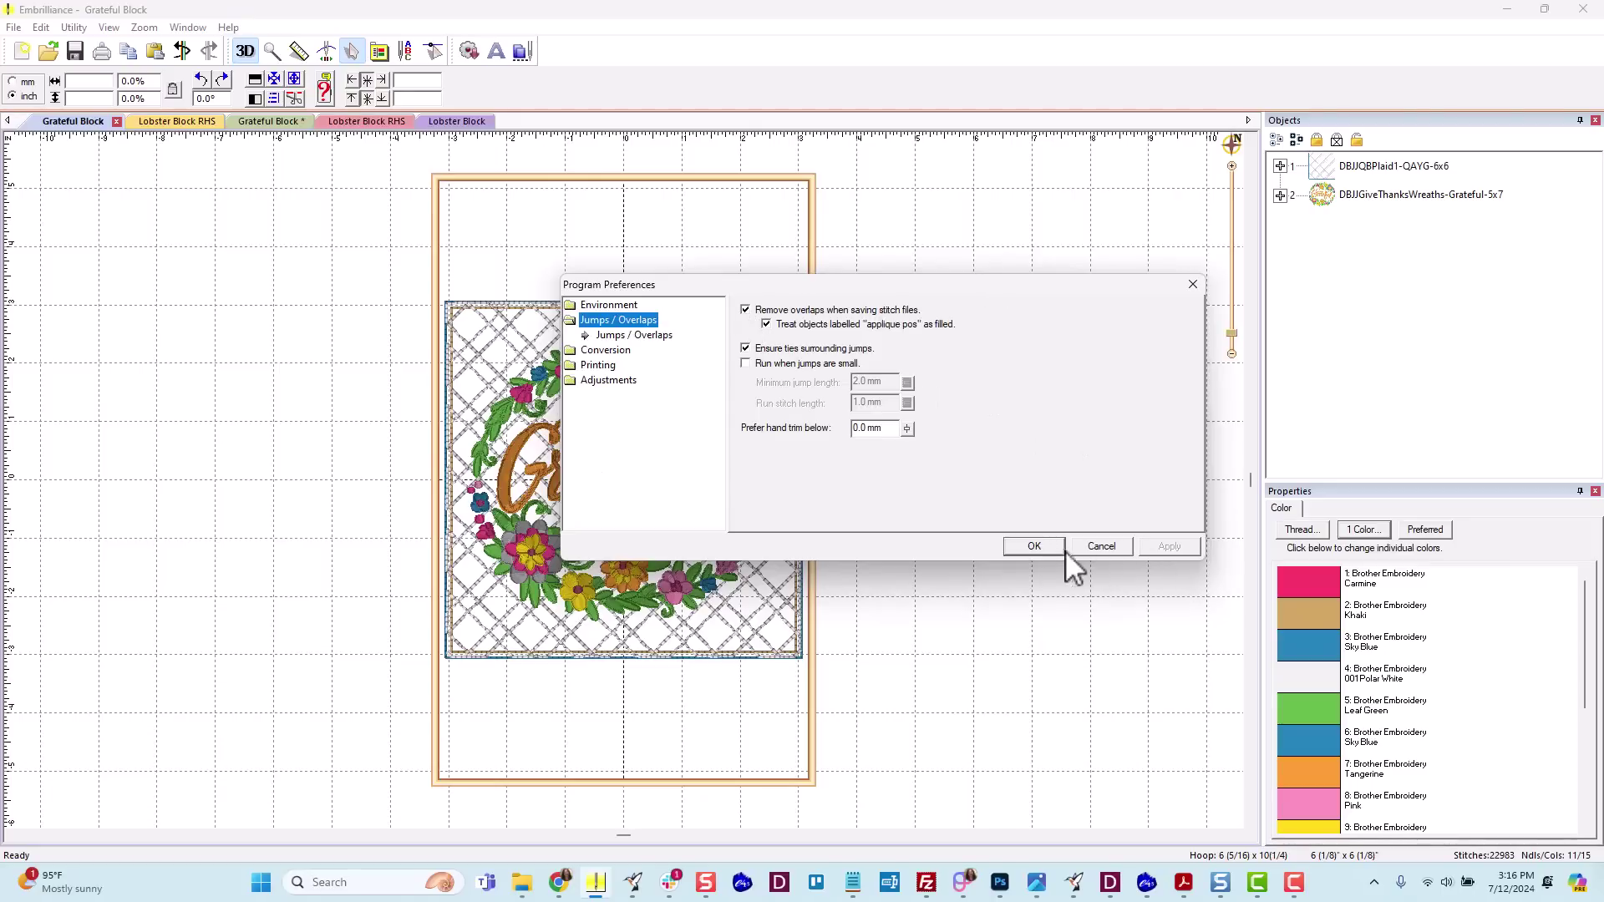
left_click(1036, 548)
Save the design as the stitch file Grateful Block RHS.pes.
left_click(13, 28)
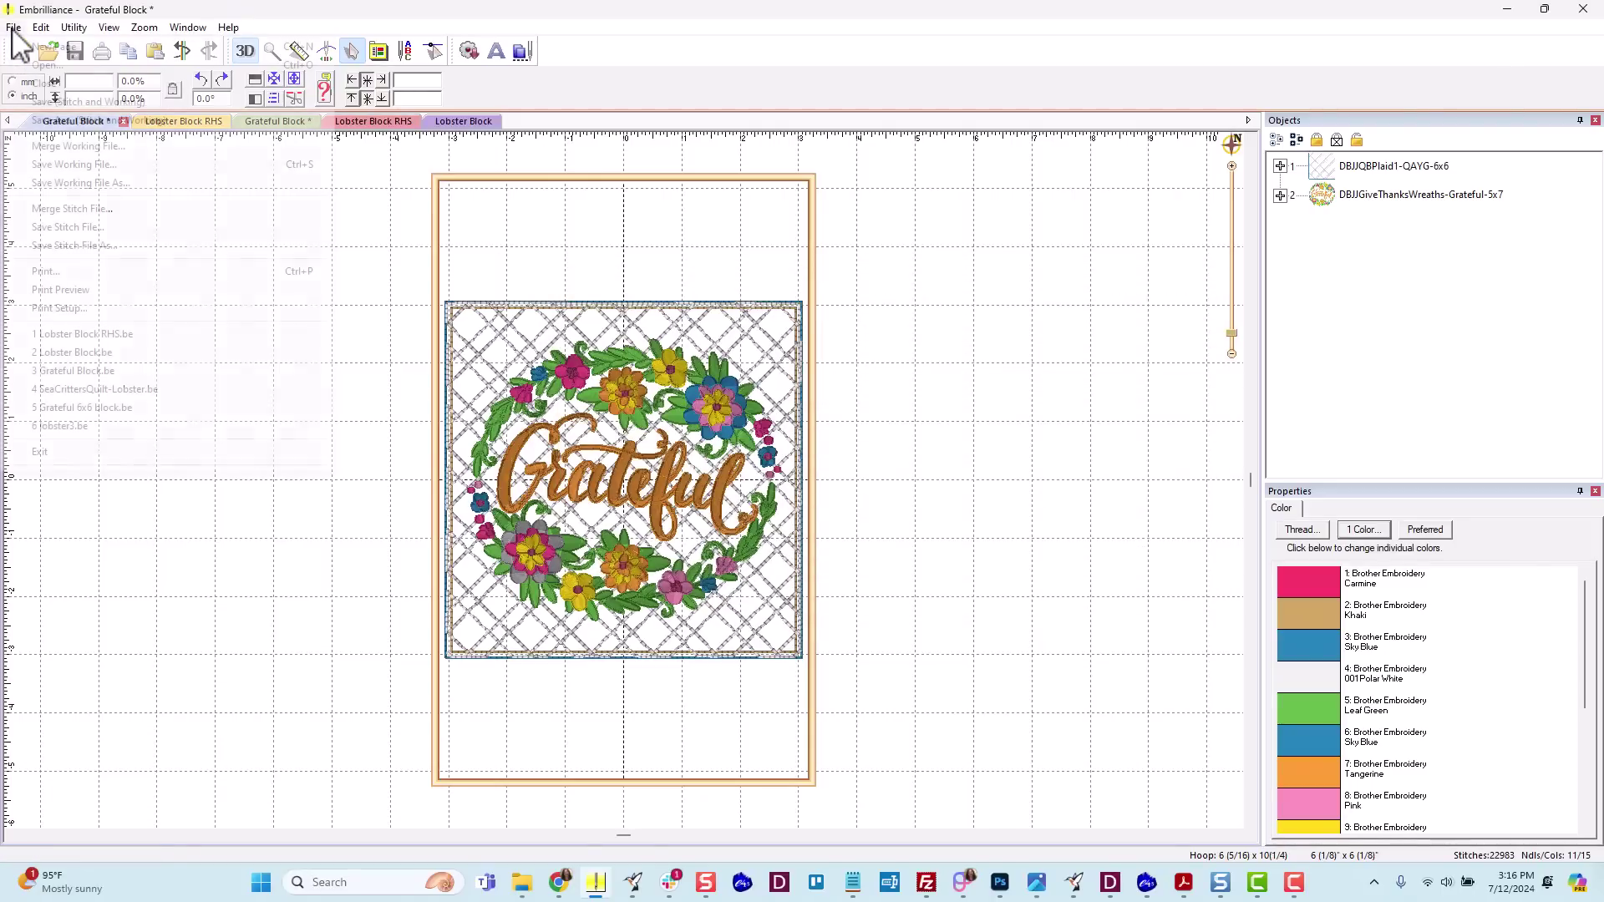
left_click(71, 246)
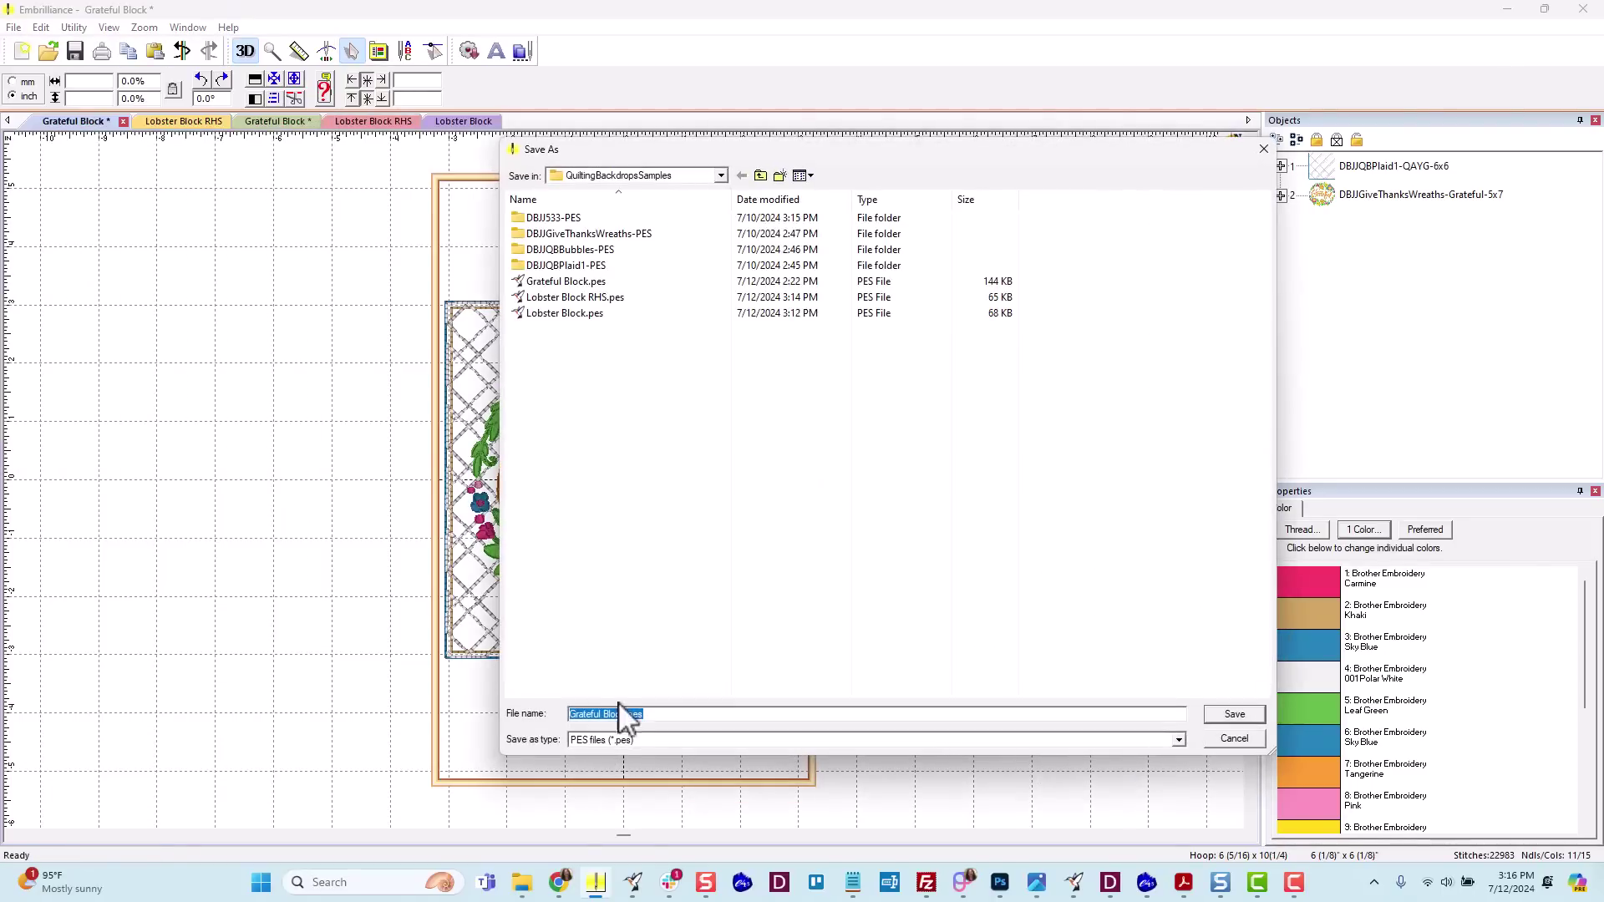
left_click(624, 715)
type("RHS")
left_click(1235, 714)
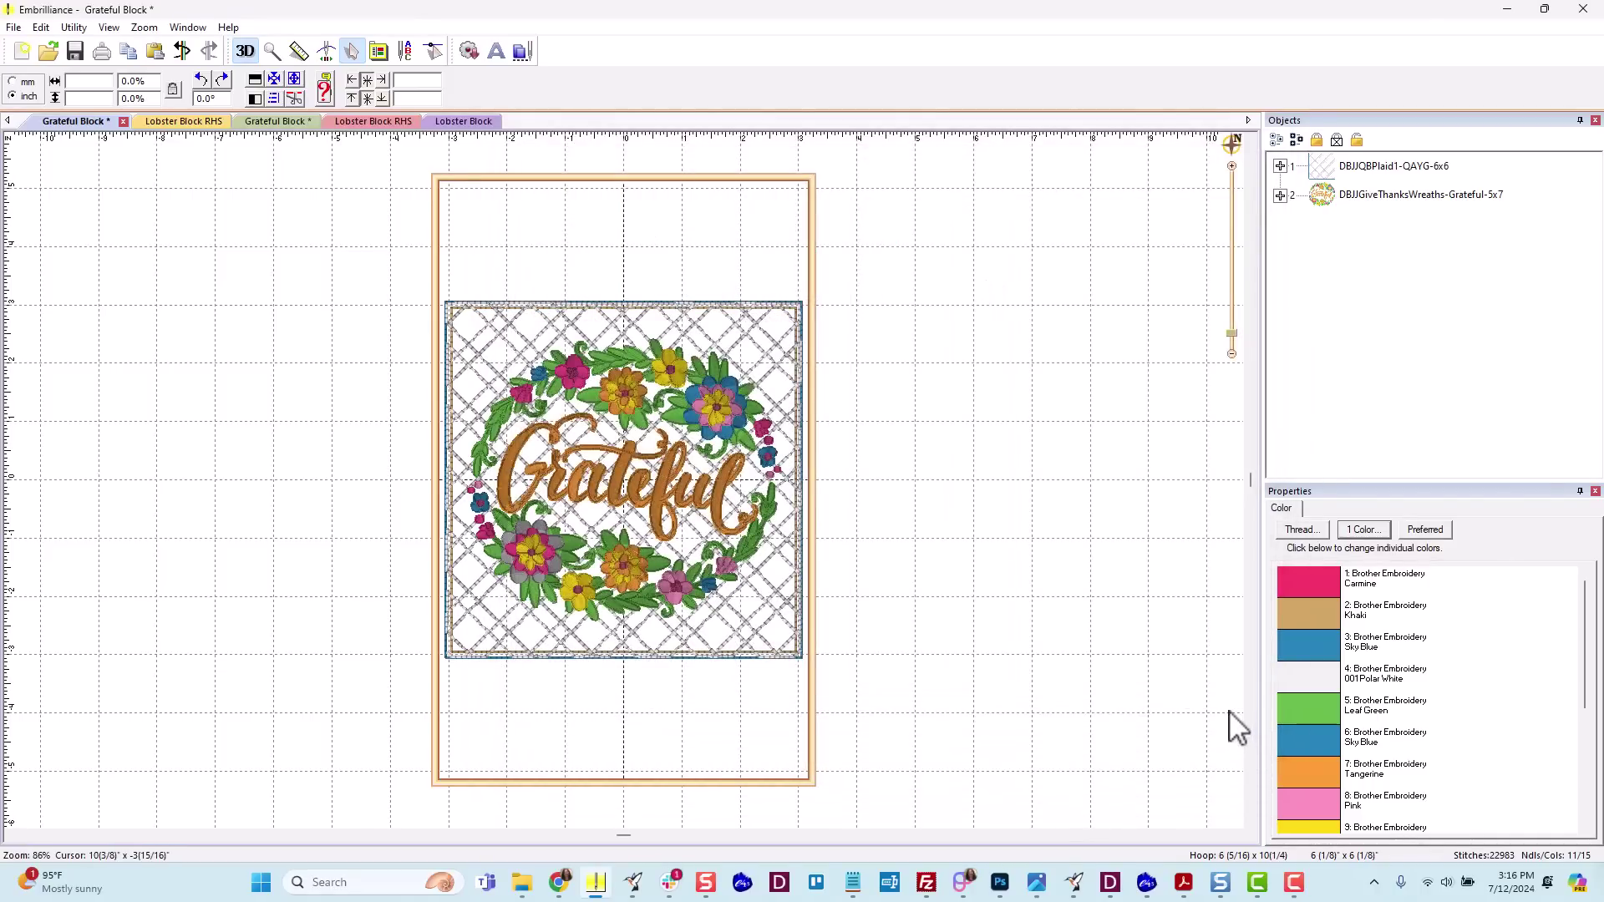
Open Grateful Block RHS.pes in a new tab and select its Polar White lattice layer (2107 stitches).
left_click(14, 28)
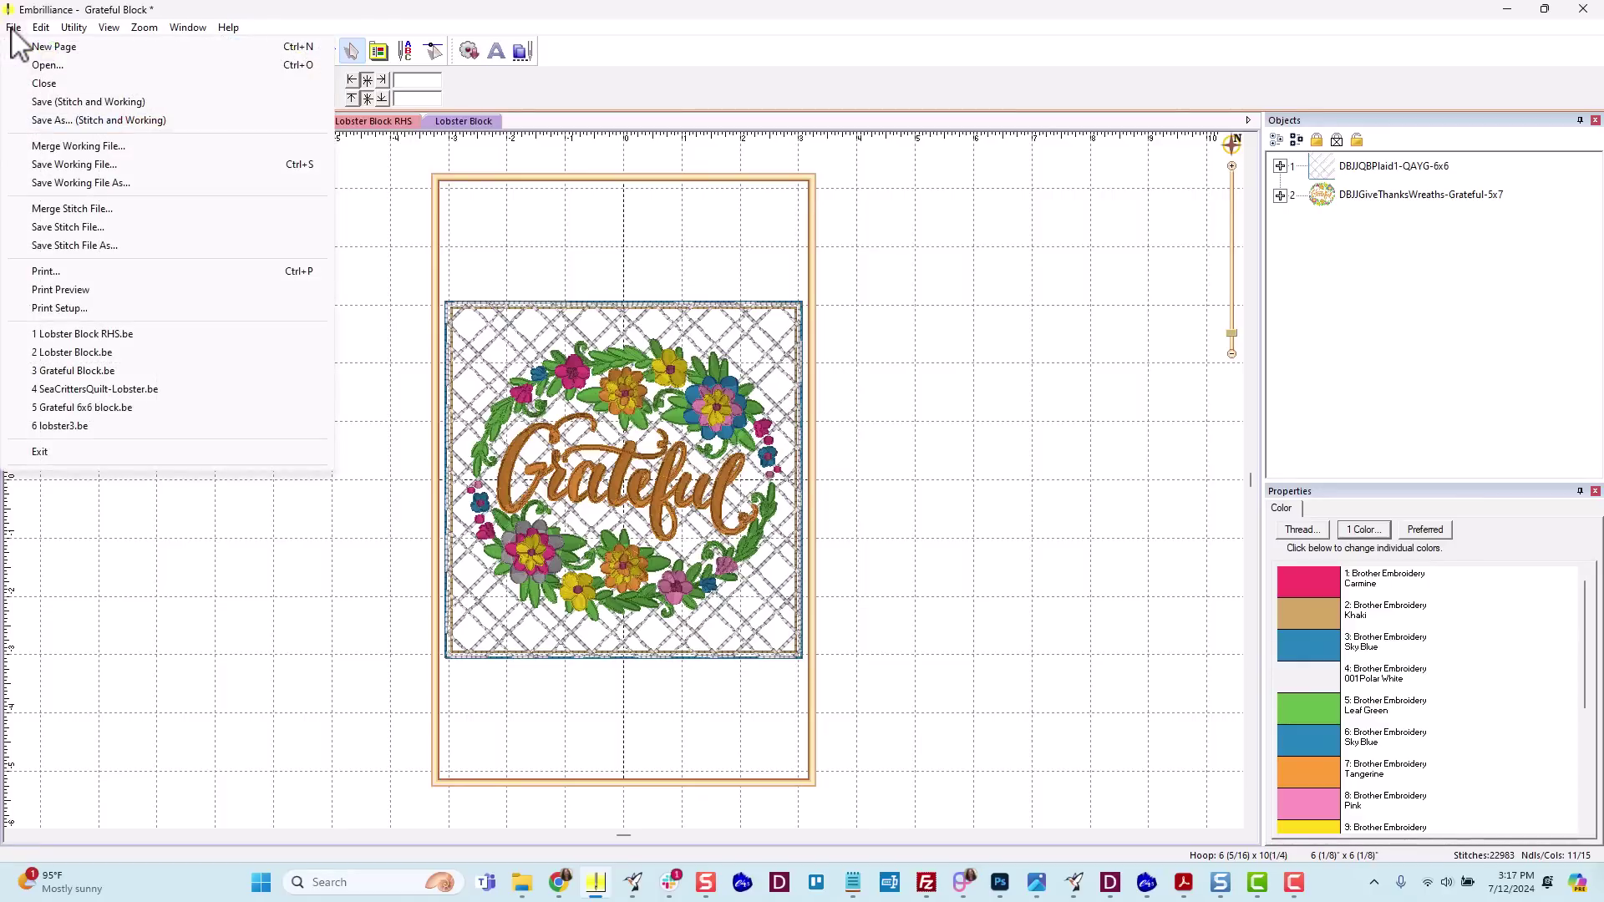
left_click(48, 66)
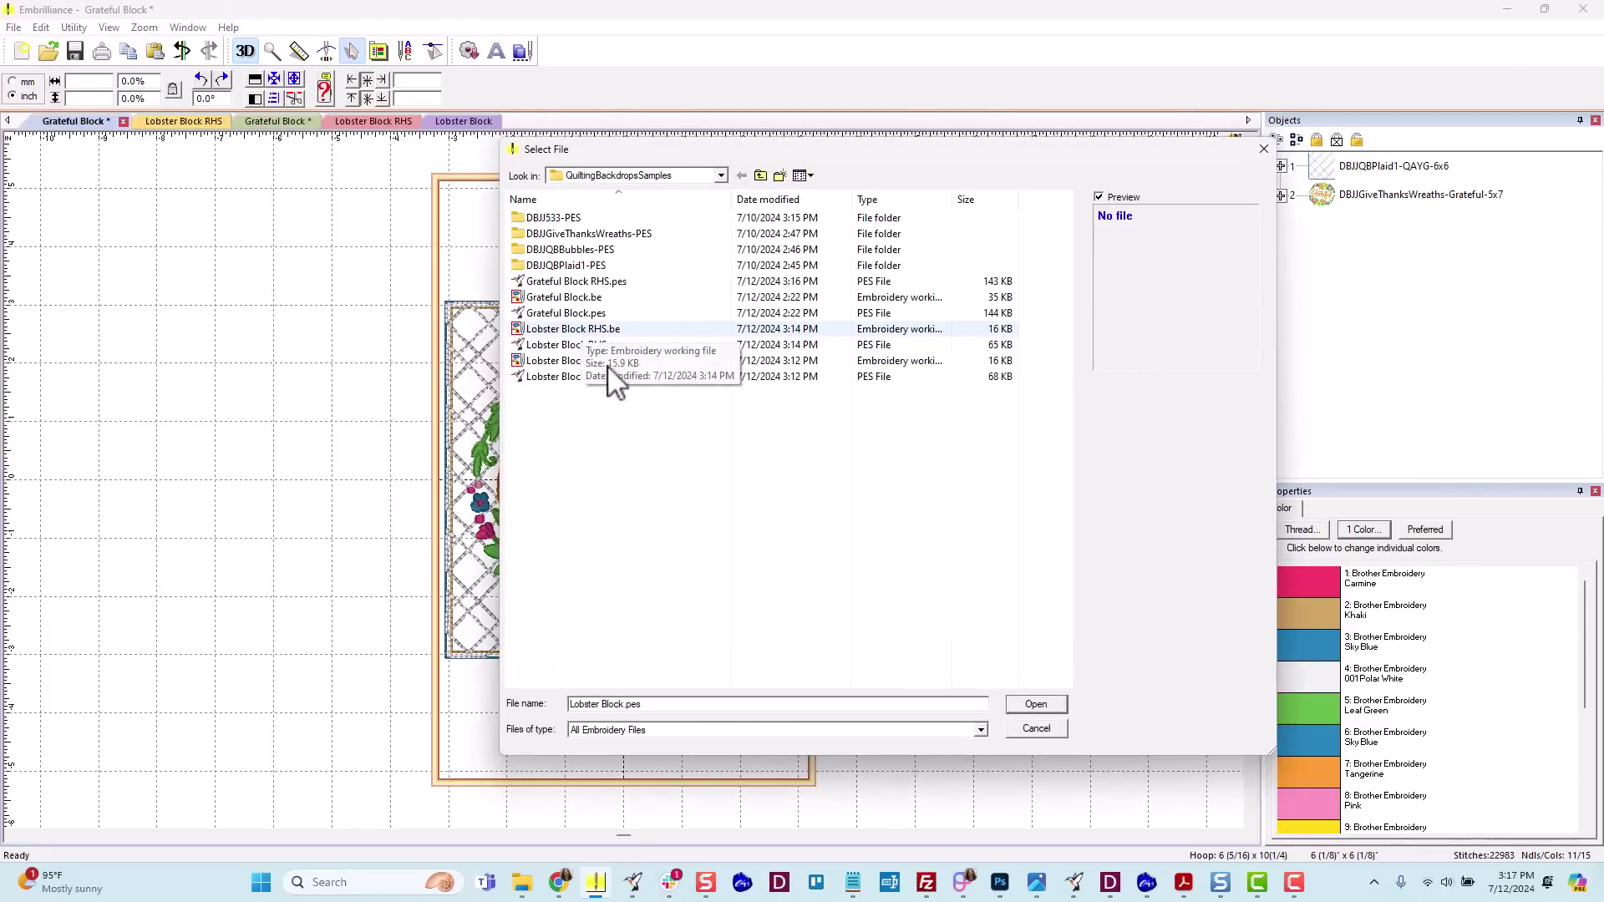
left_click(608, 282)
left_click(1035, 705)
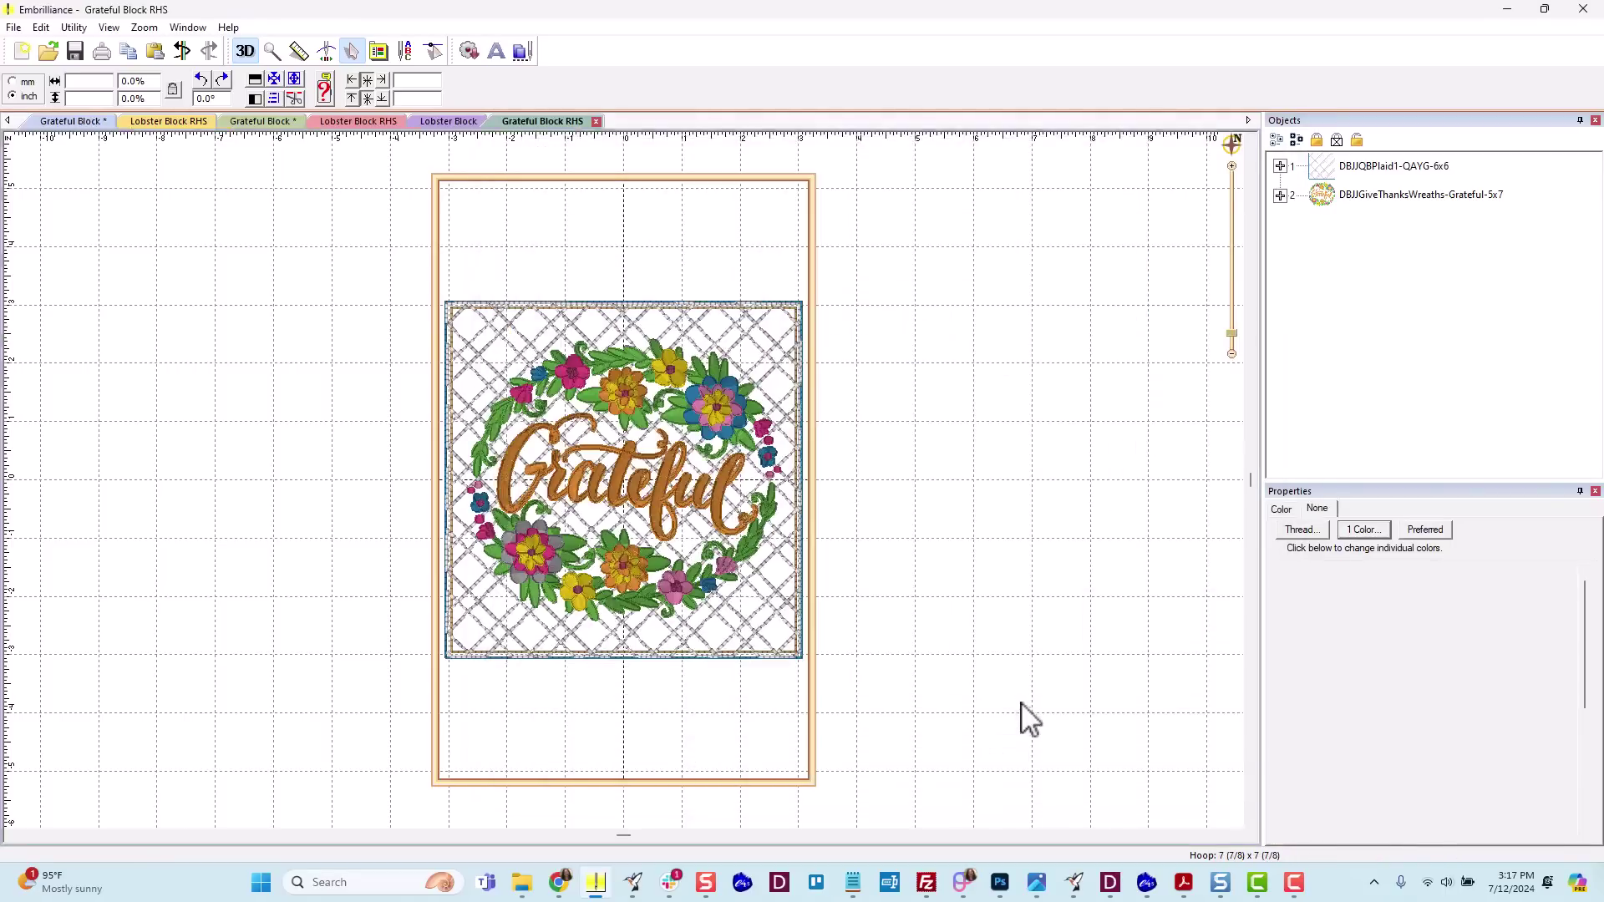
left_click(1280, 168)
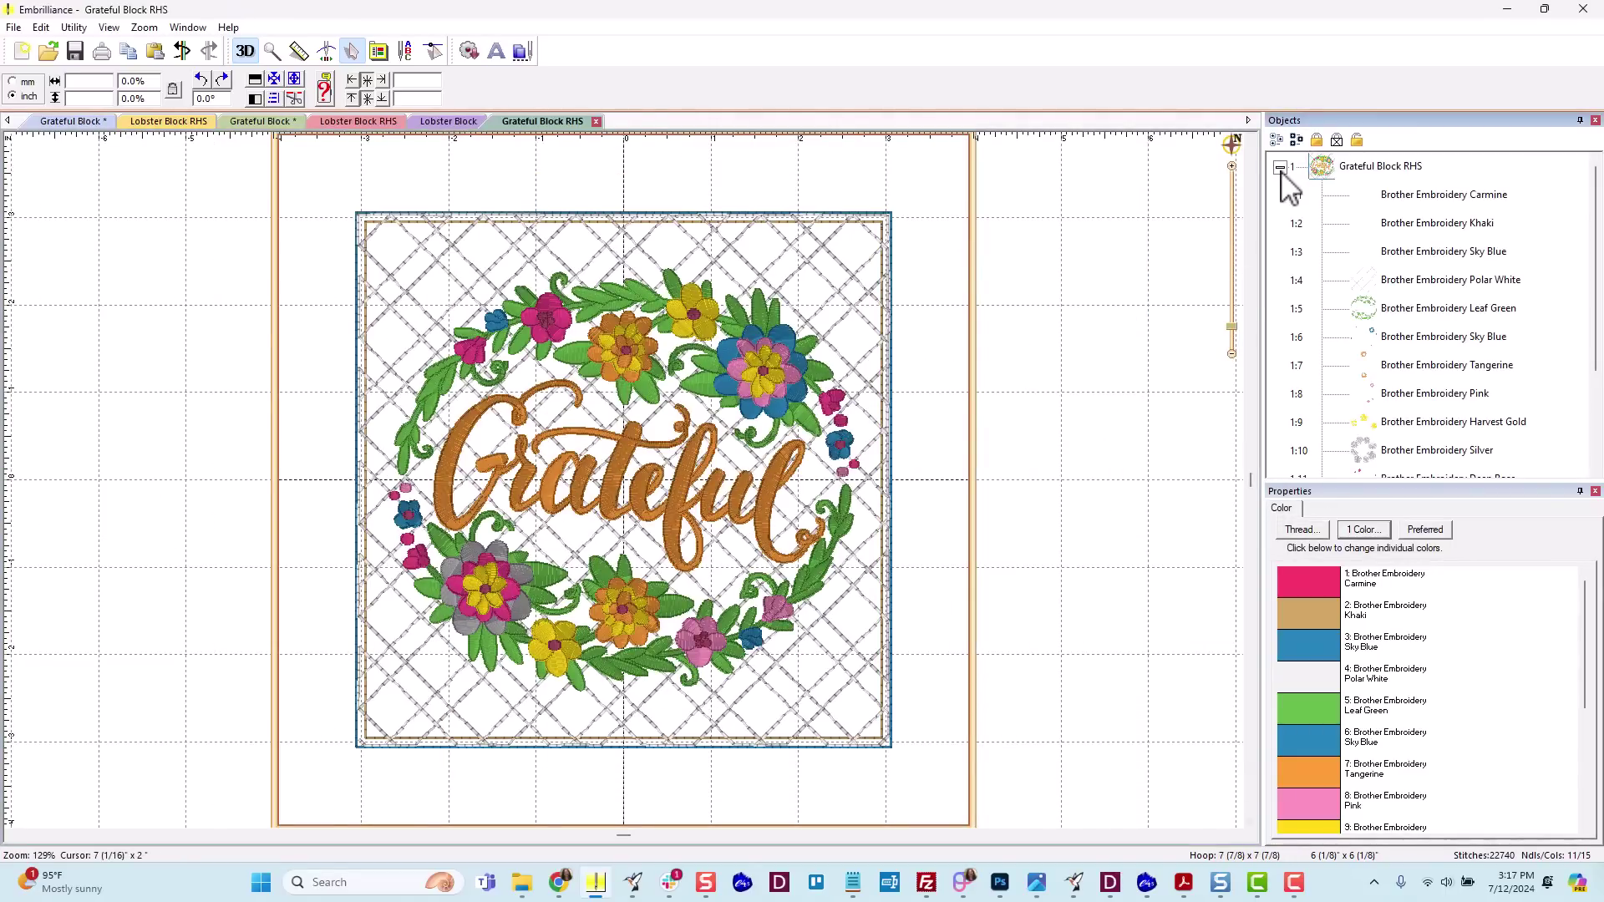
left_click(1375, 292)
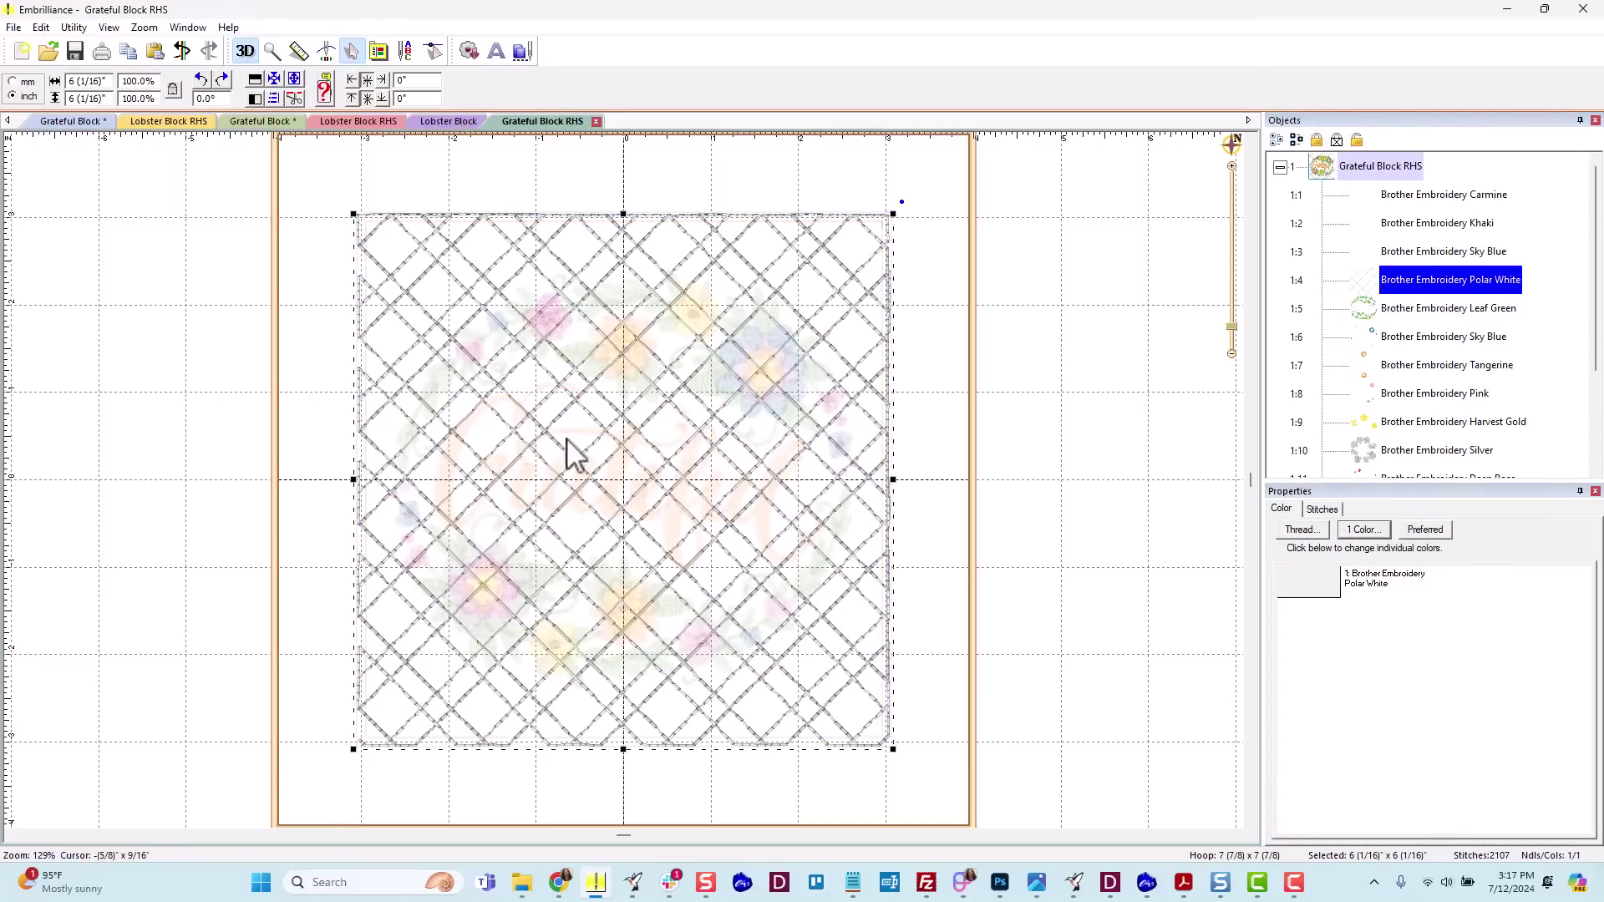
scroll(515, 489, "up", 2)
scroll(516, 489, "down", 1)
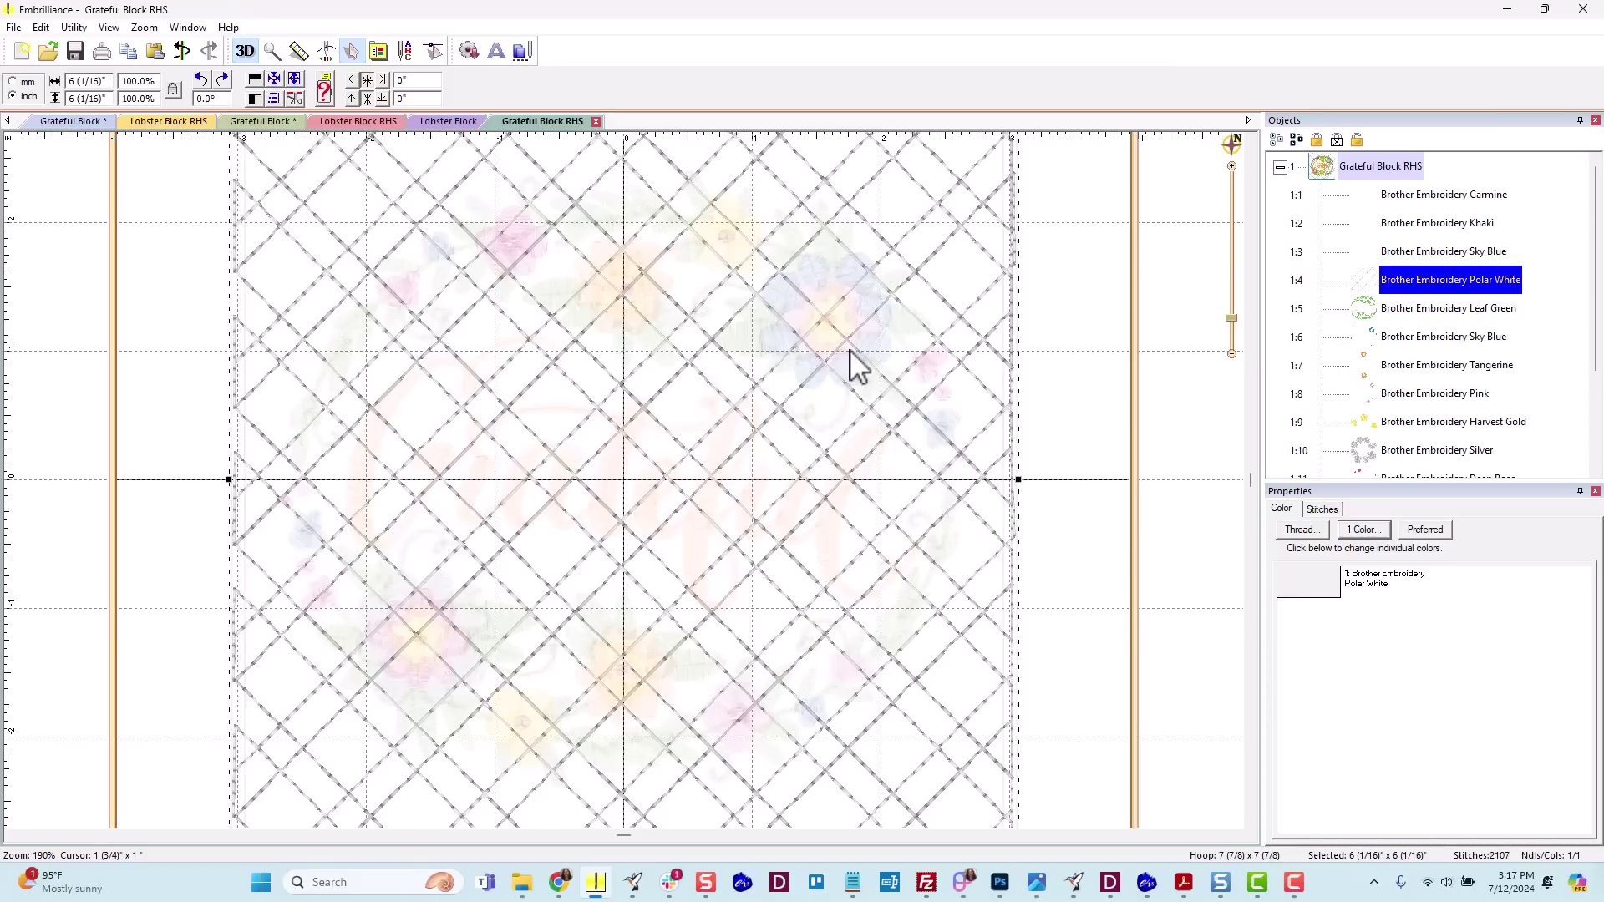
Uncheck 'Remove overlaps when saving stitch files' in the Jumps / Overlaps preferences.
left_click(379, 52)
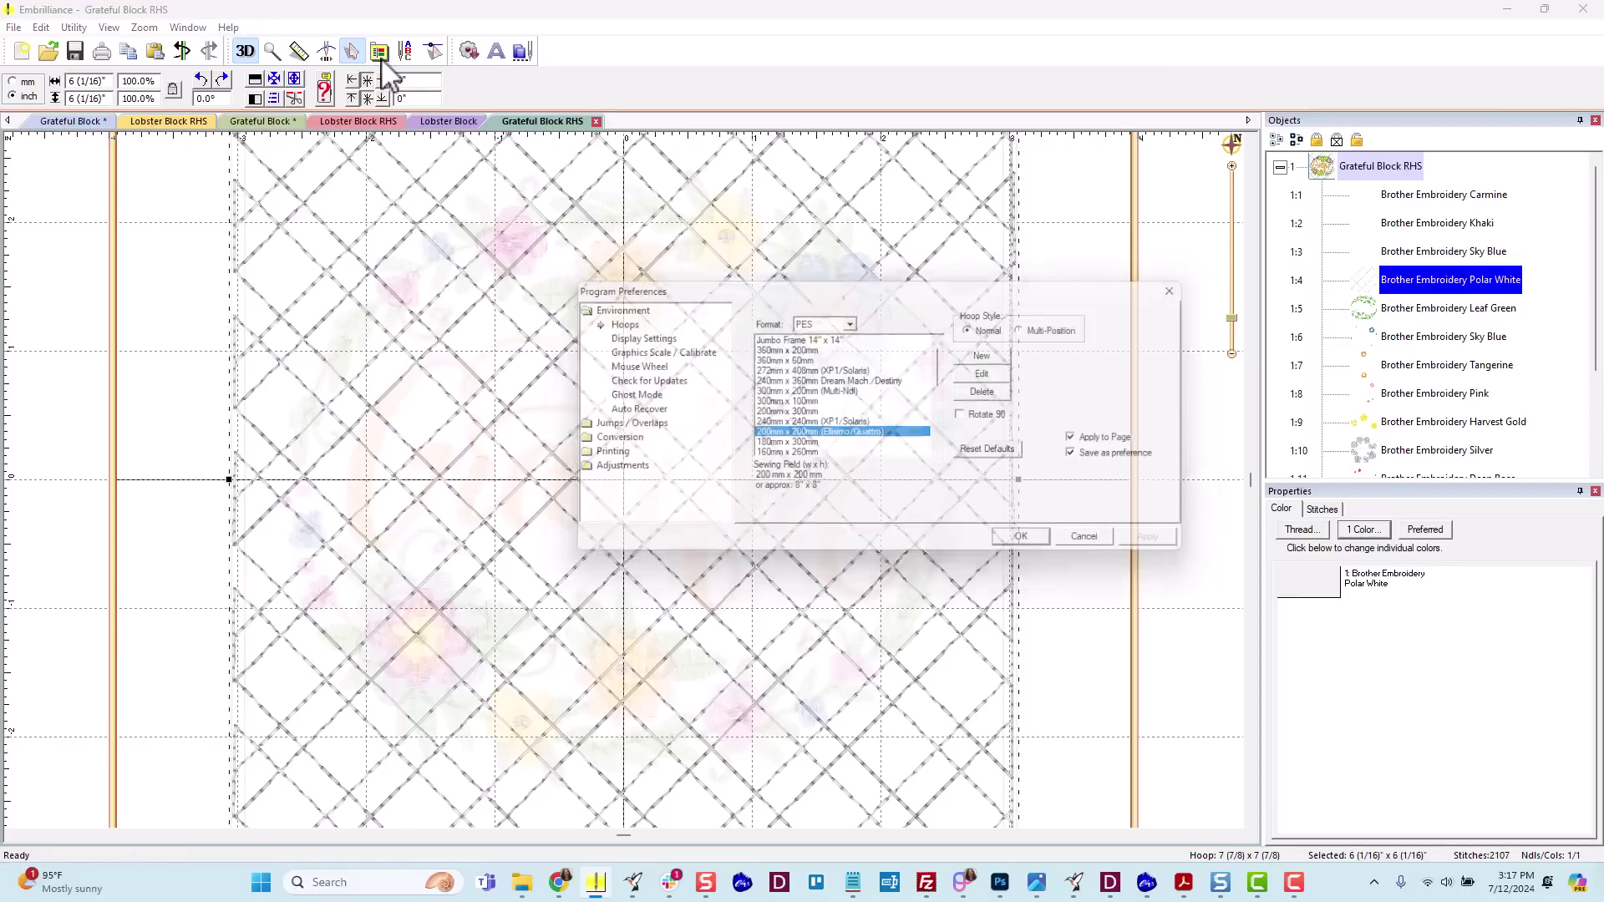
left_click(628, 424)
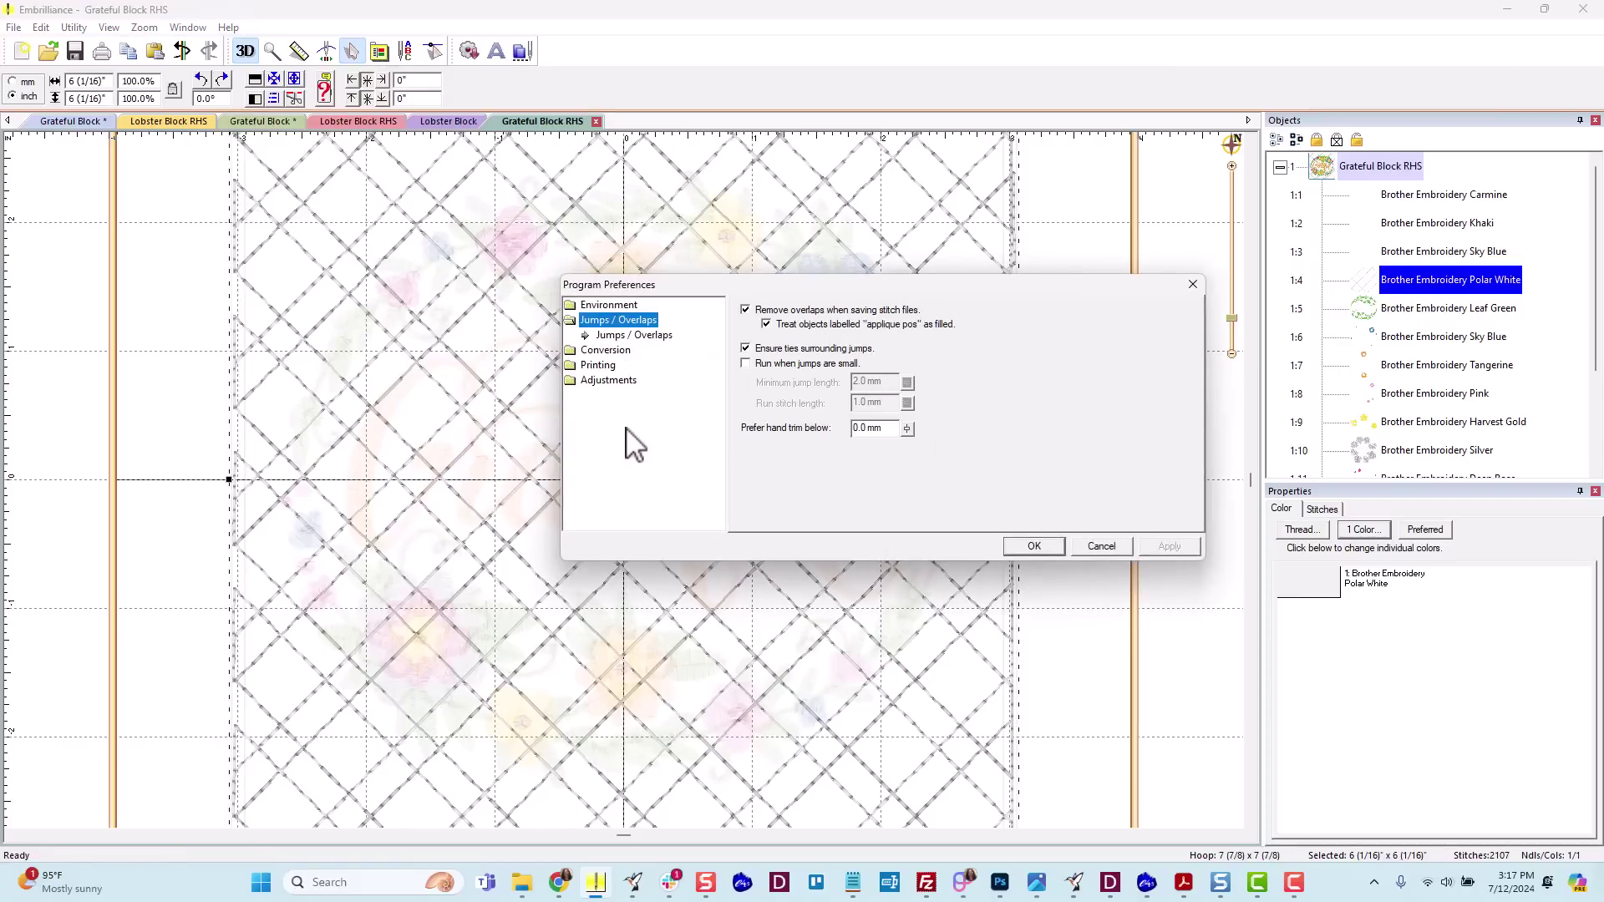
left_click(762, 310)
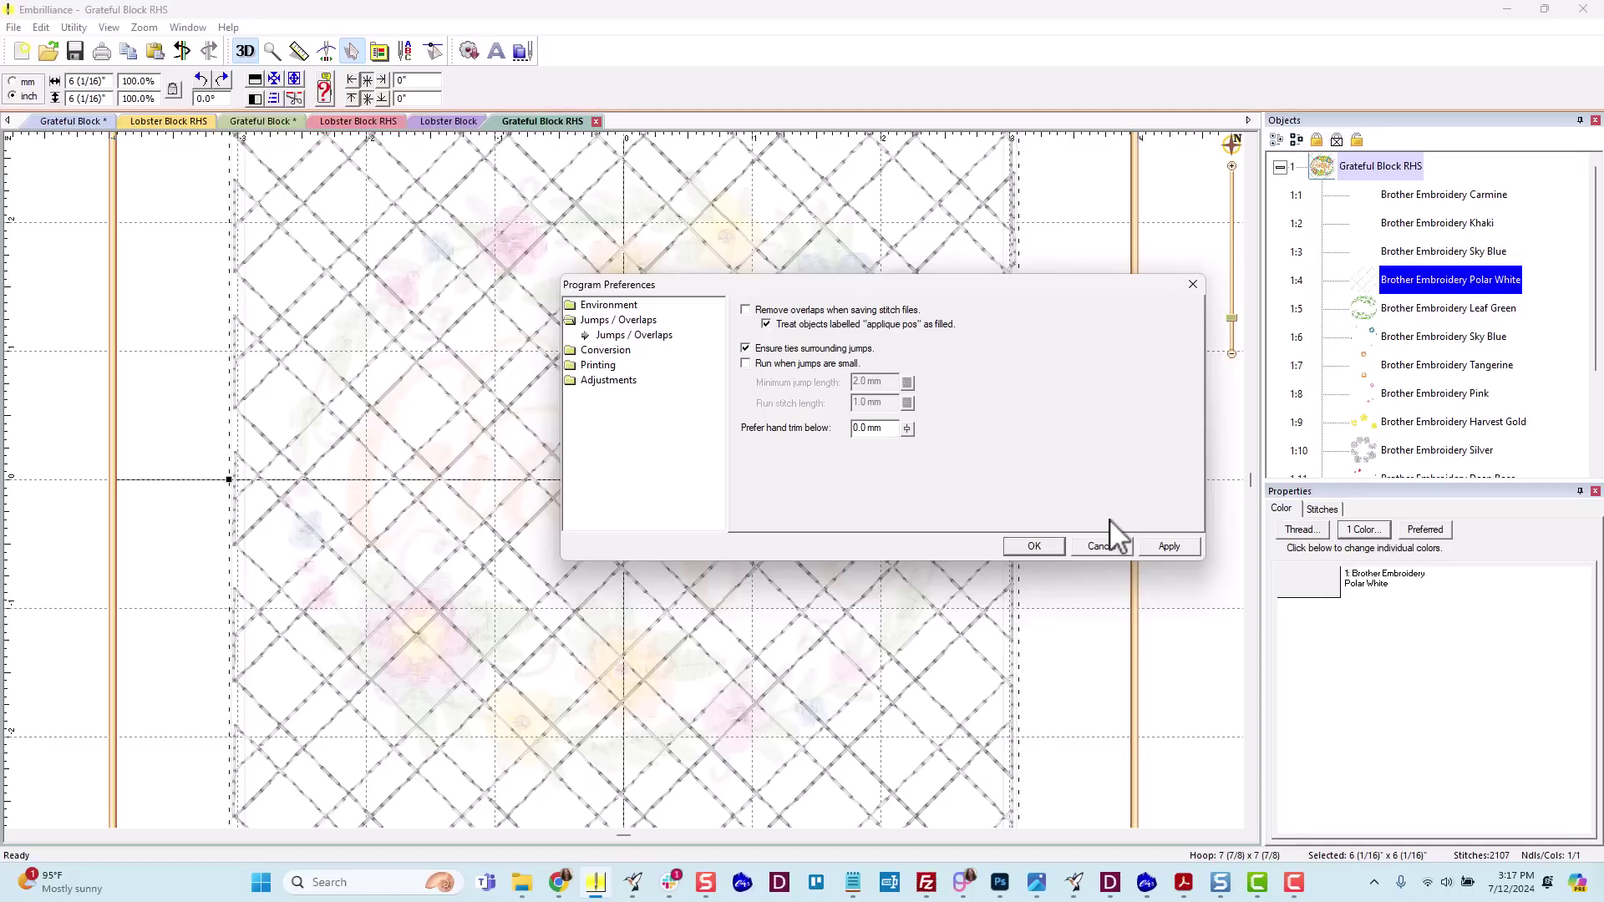
left_click(1034, 546)
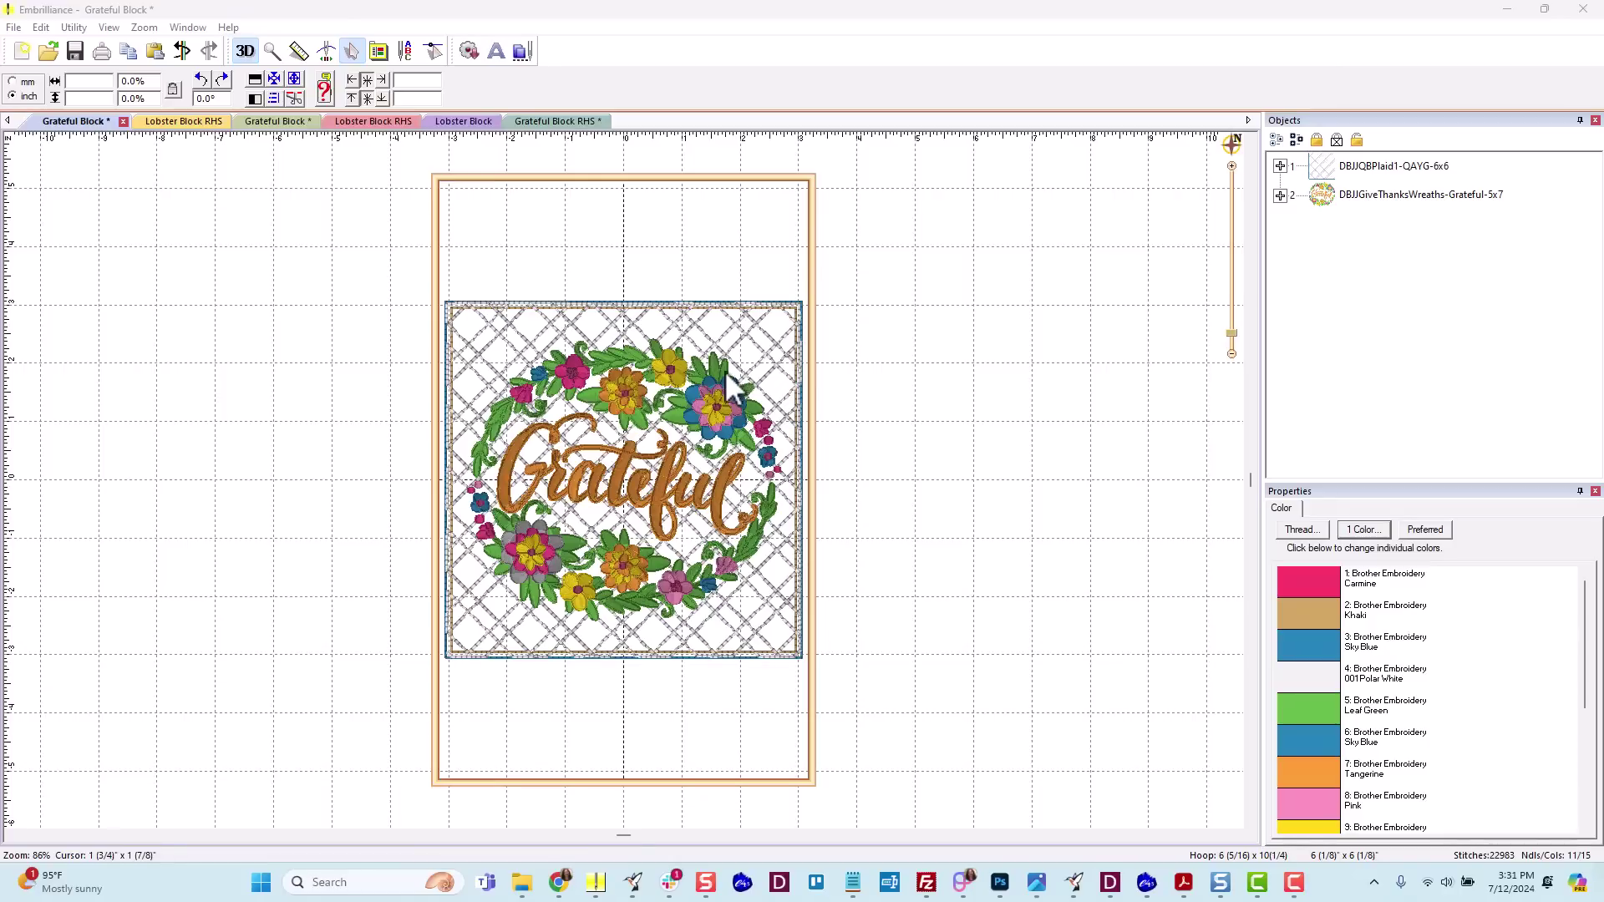
Delete the Grateful wreath and merge in DBJJGiveThanksWreaths-Fellowship-5x7 from the DBJJGiveThanksWreaths-PES folder.
left_click(746, 433)
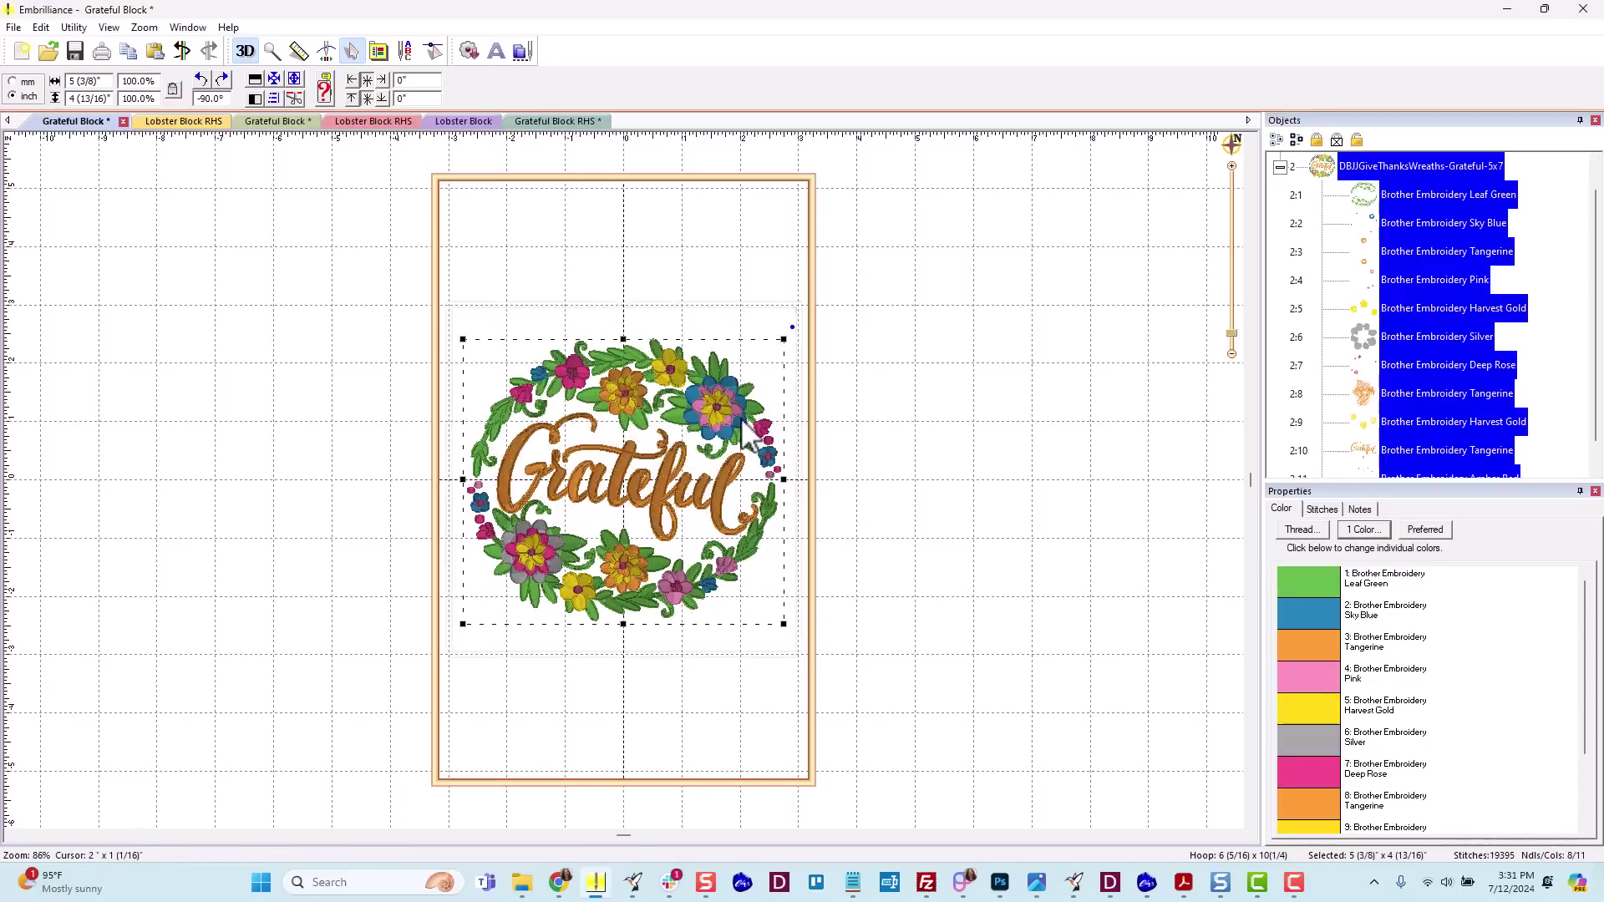
key("Delete")
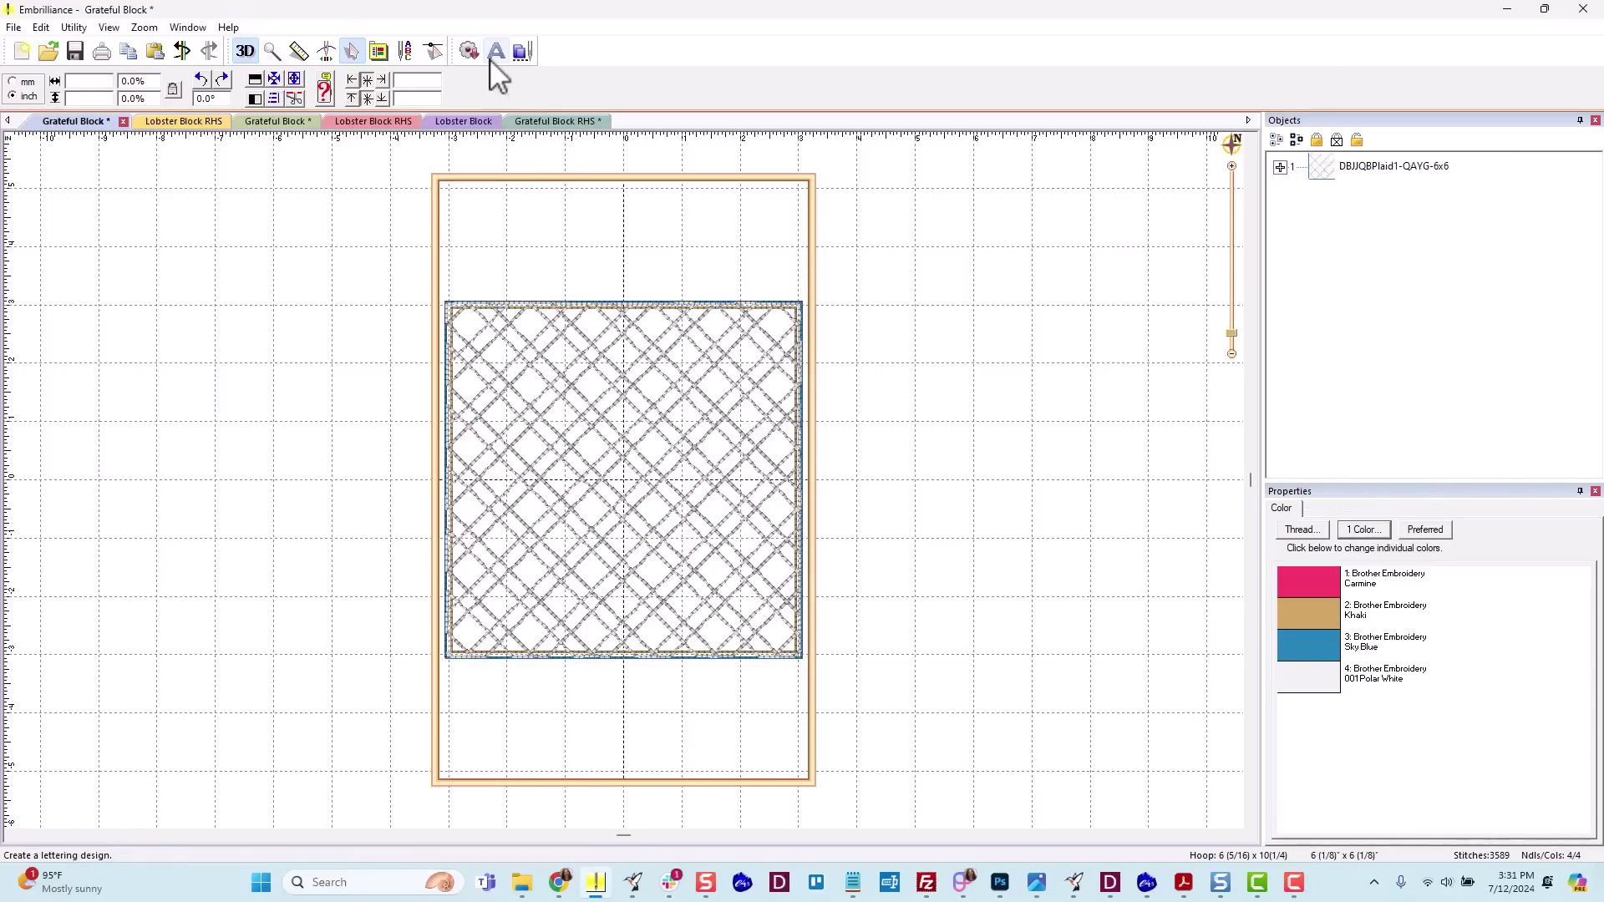
left_click(521, 53)
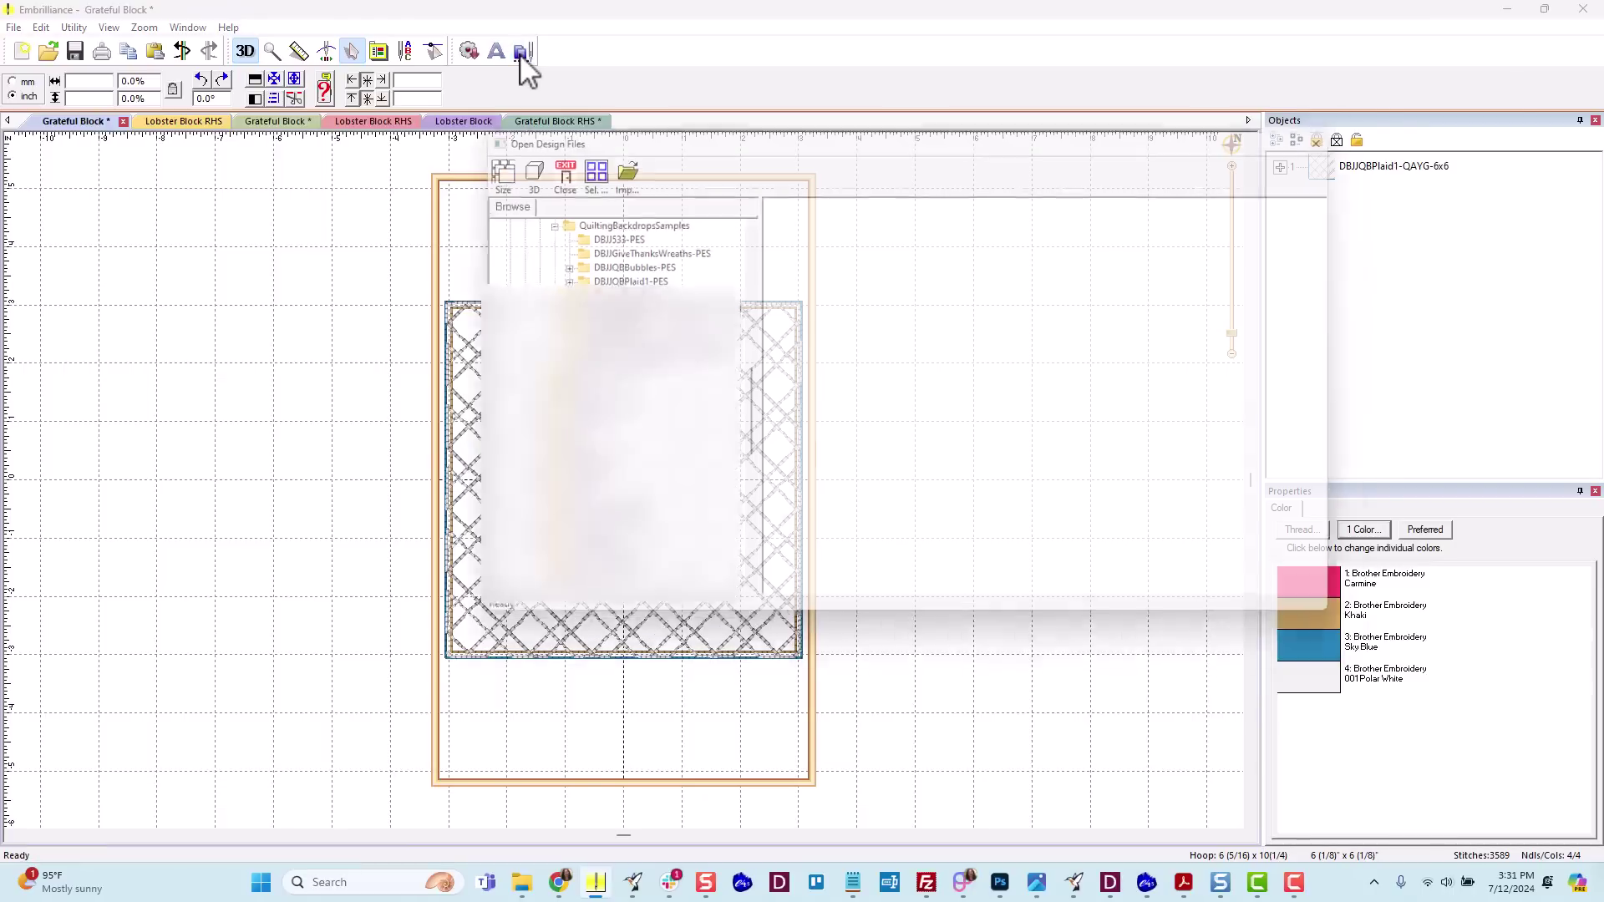
left_click(607, 249)
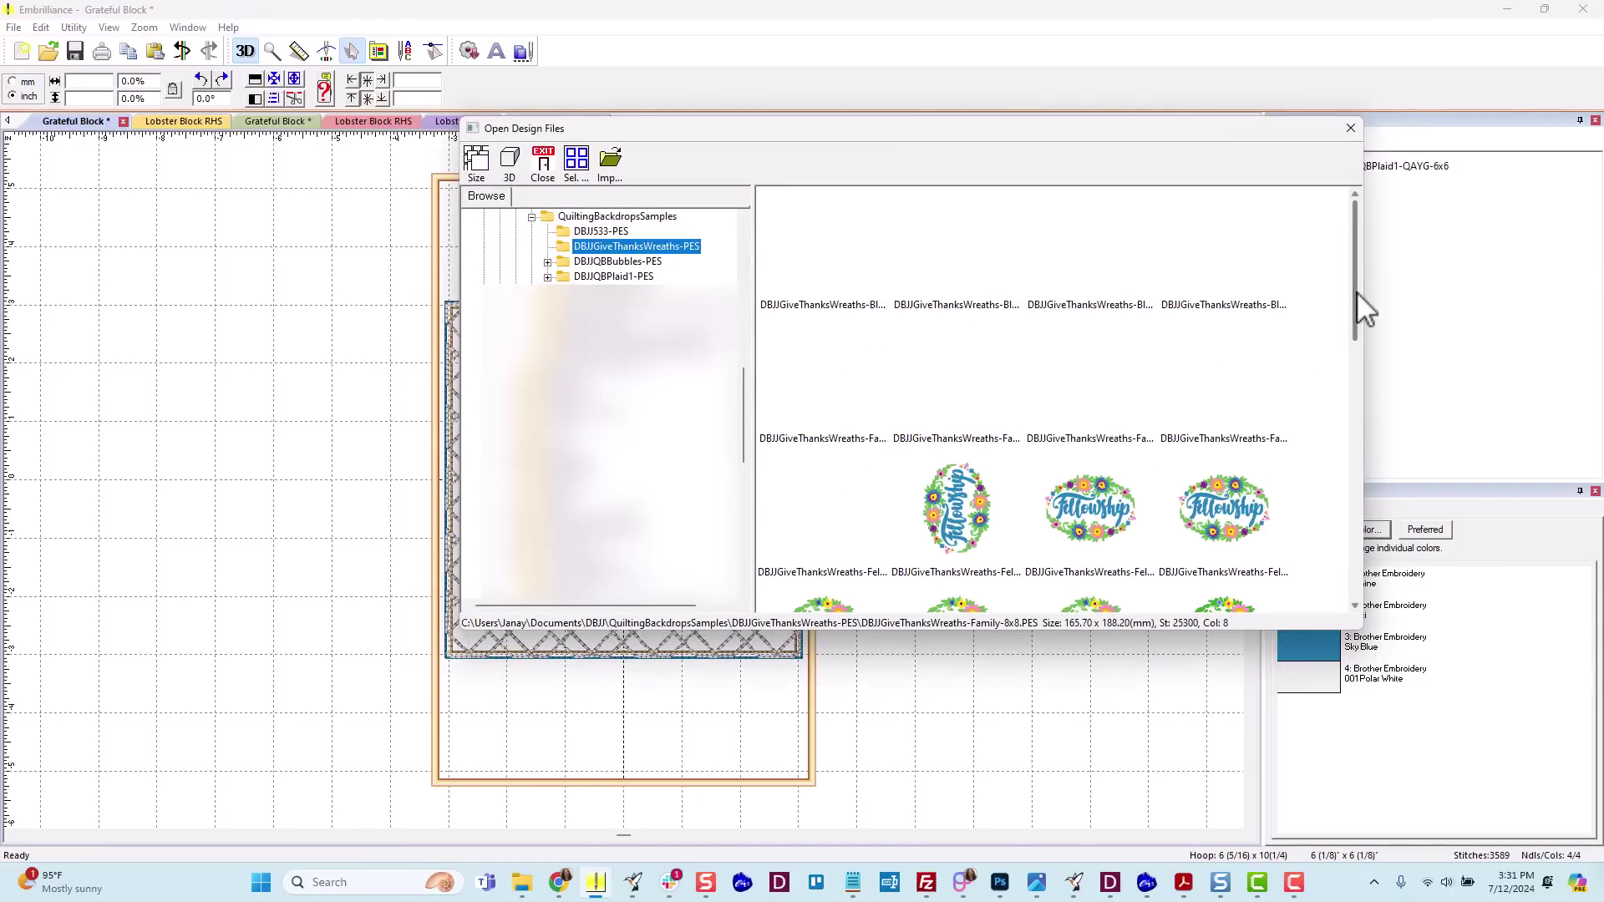
left_click(952, 514)
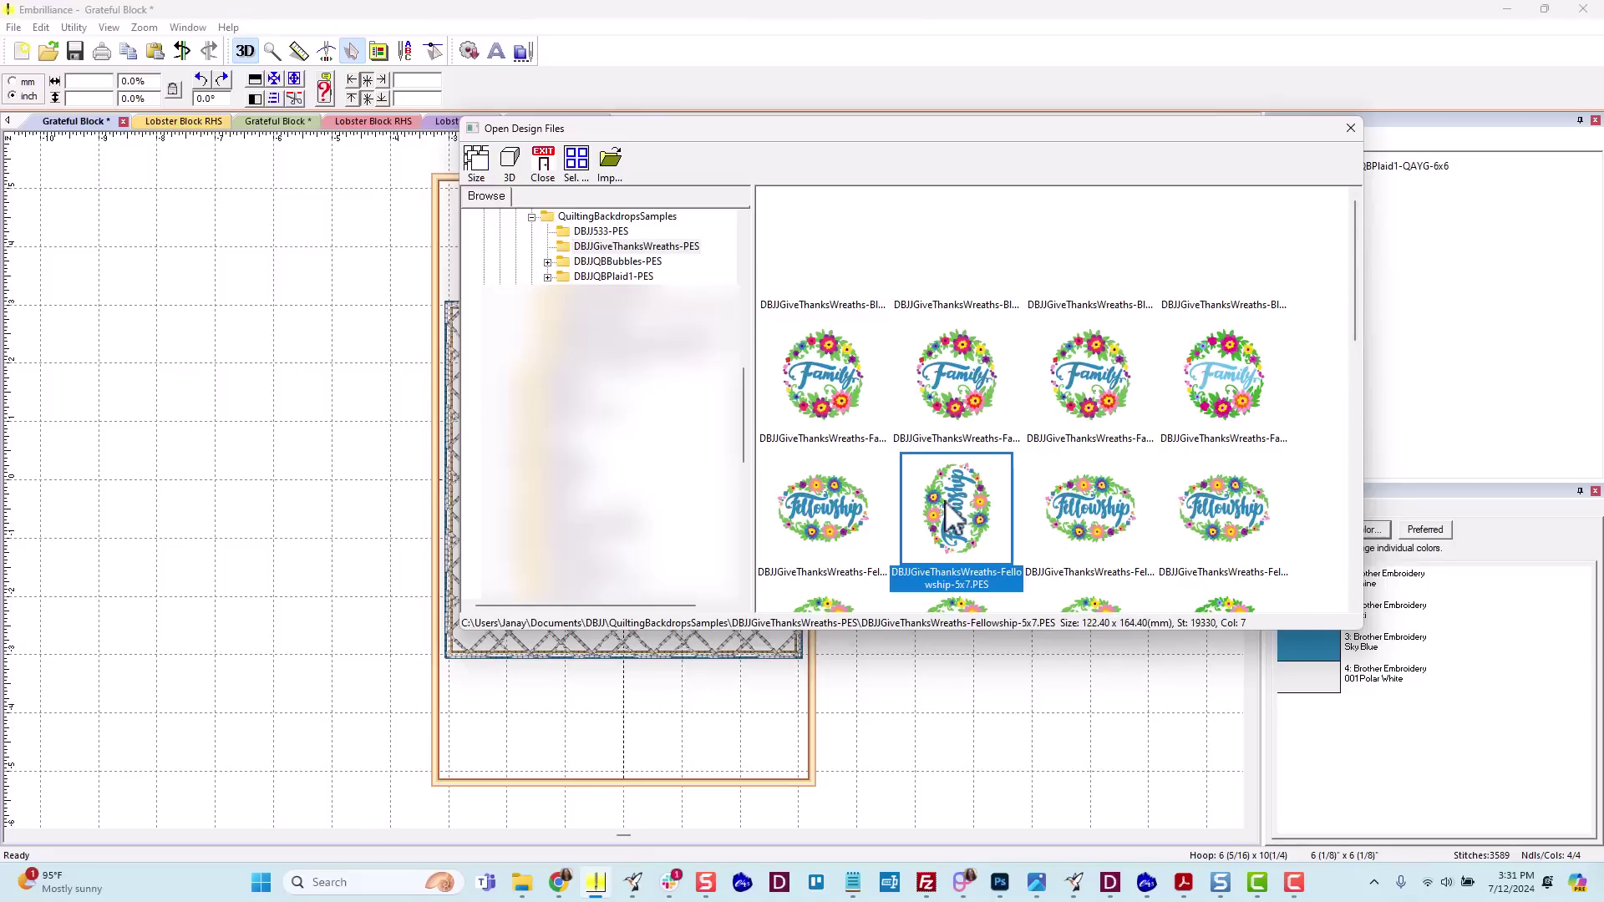
left_click(610, 163)
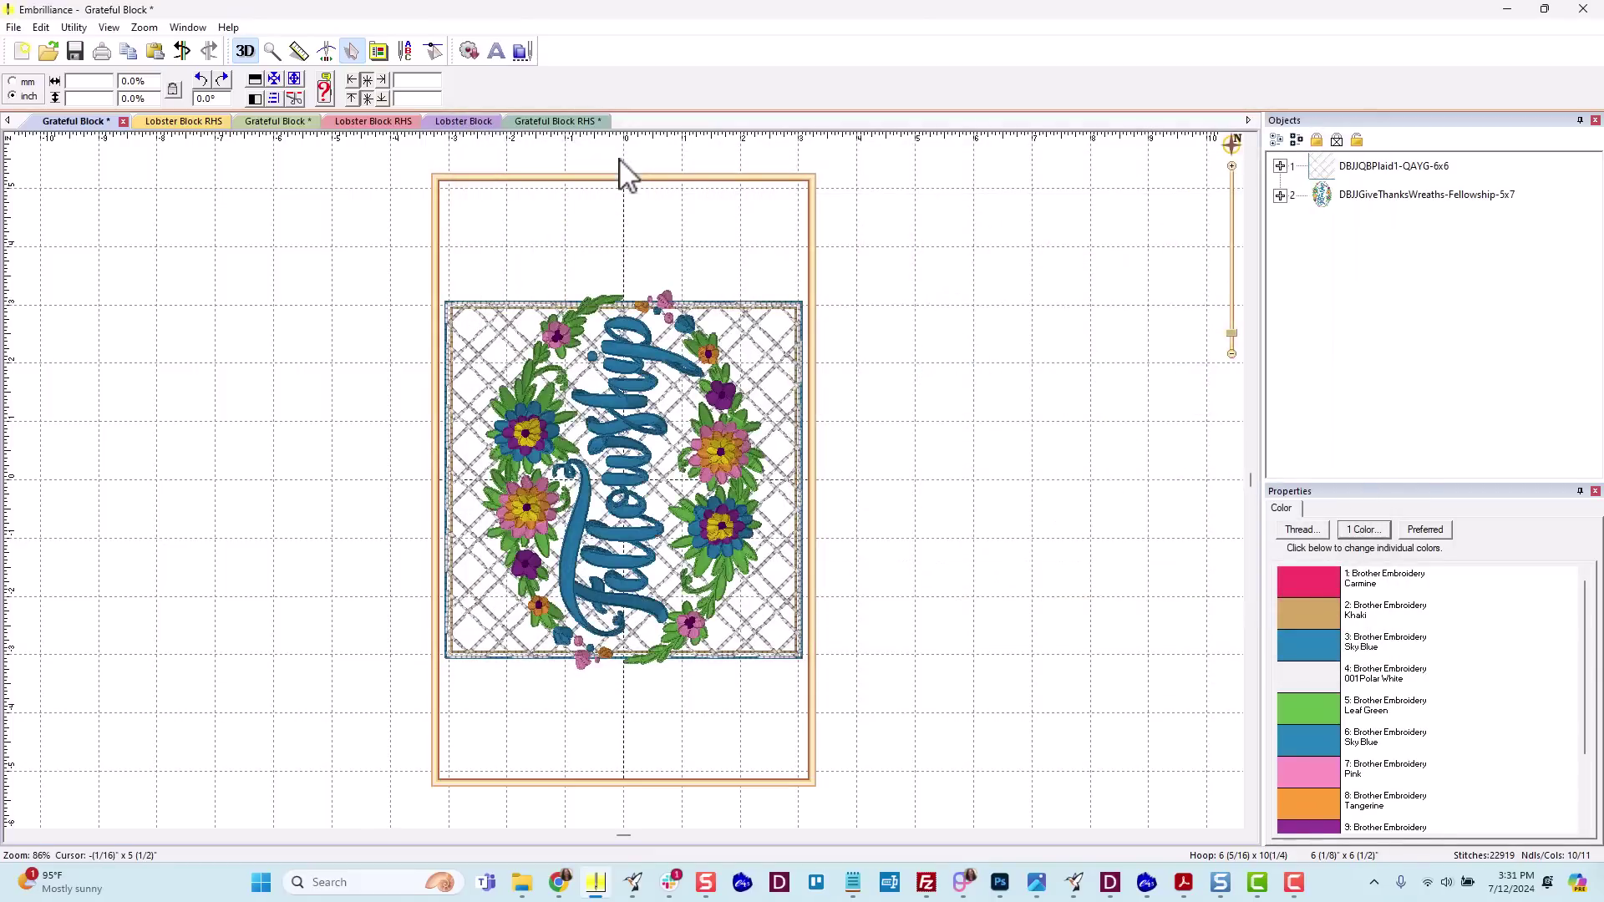
Rotate the Fellowship wreath 90° so it lies horizontally.
left_click(1337, 195)
left_click(222, 79)
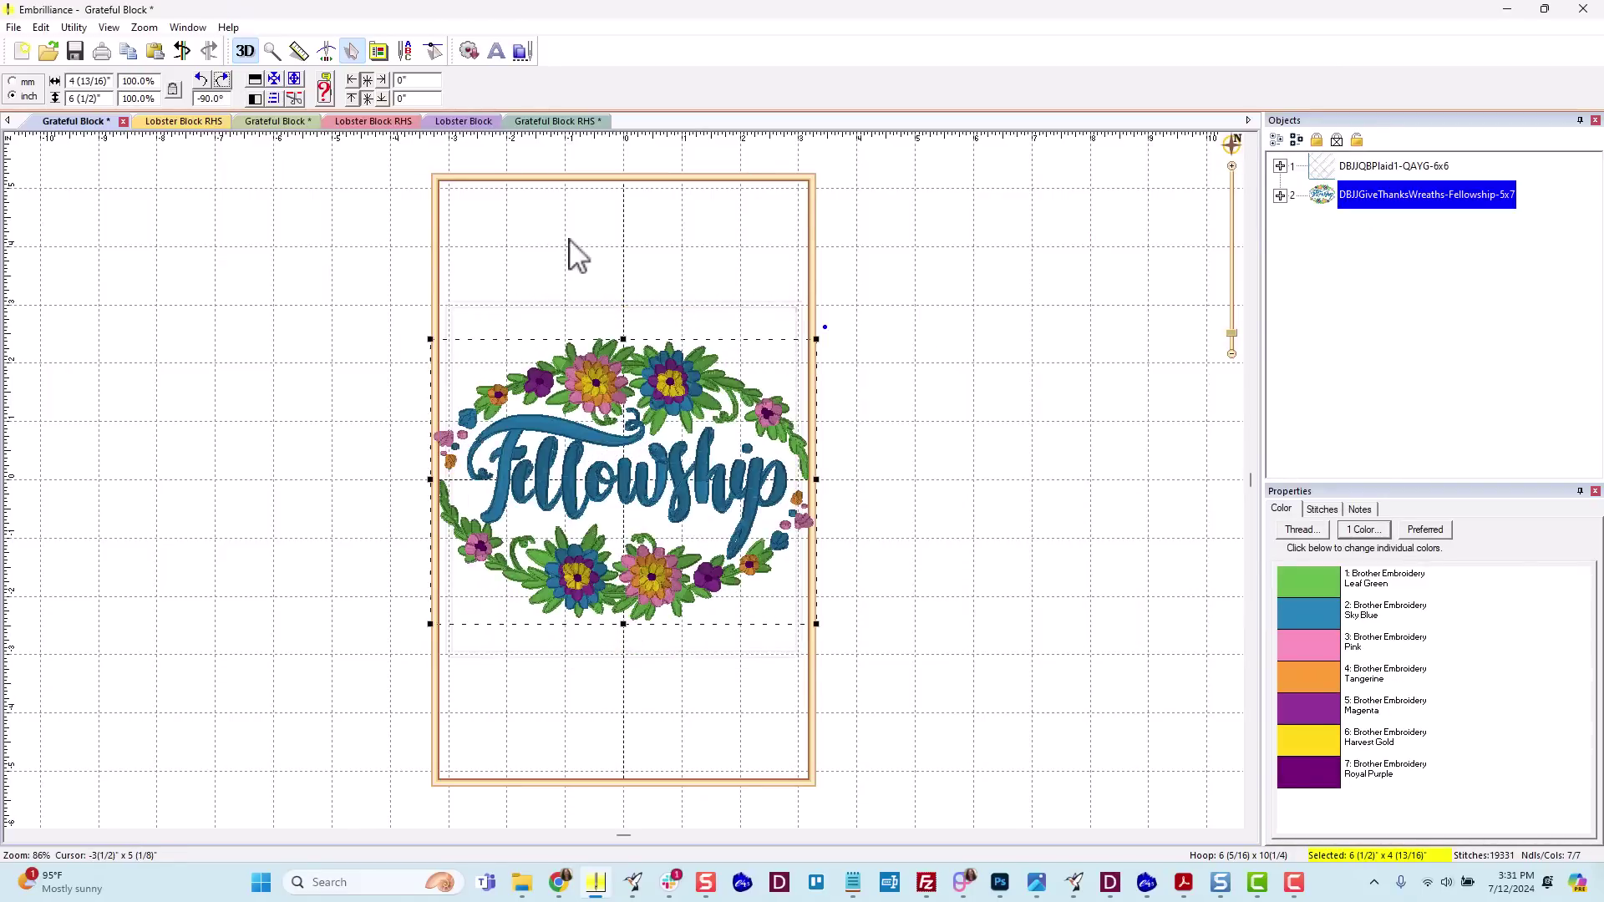
left_click(1048, 415)
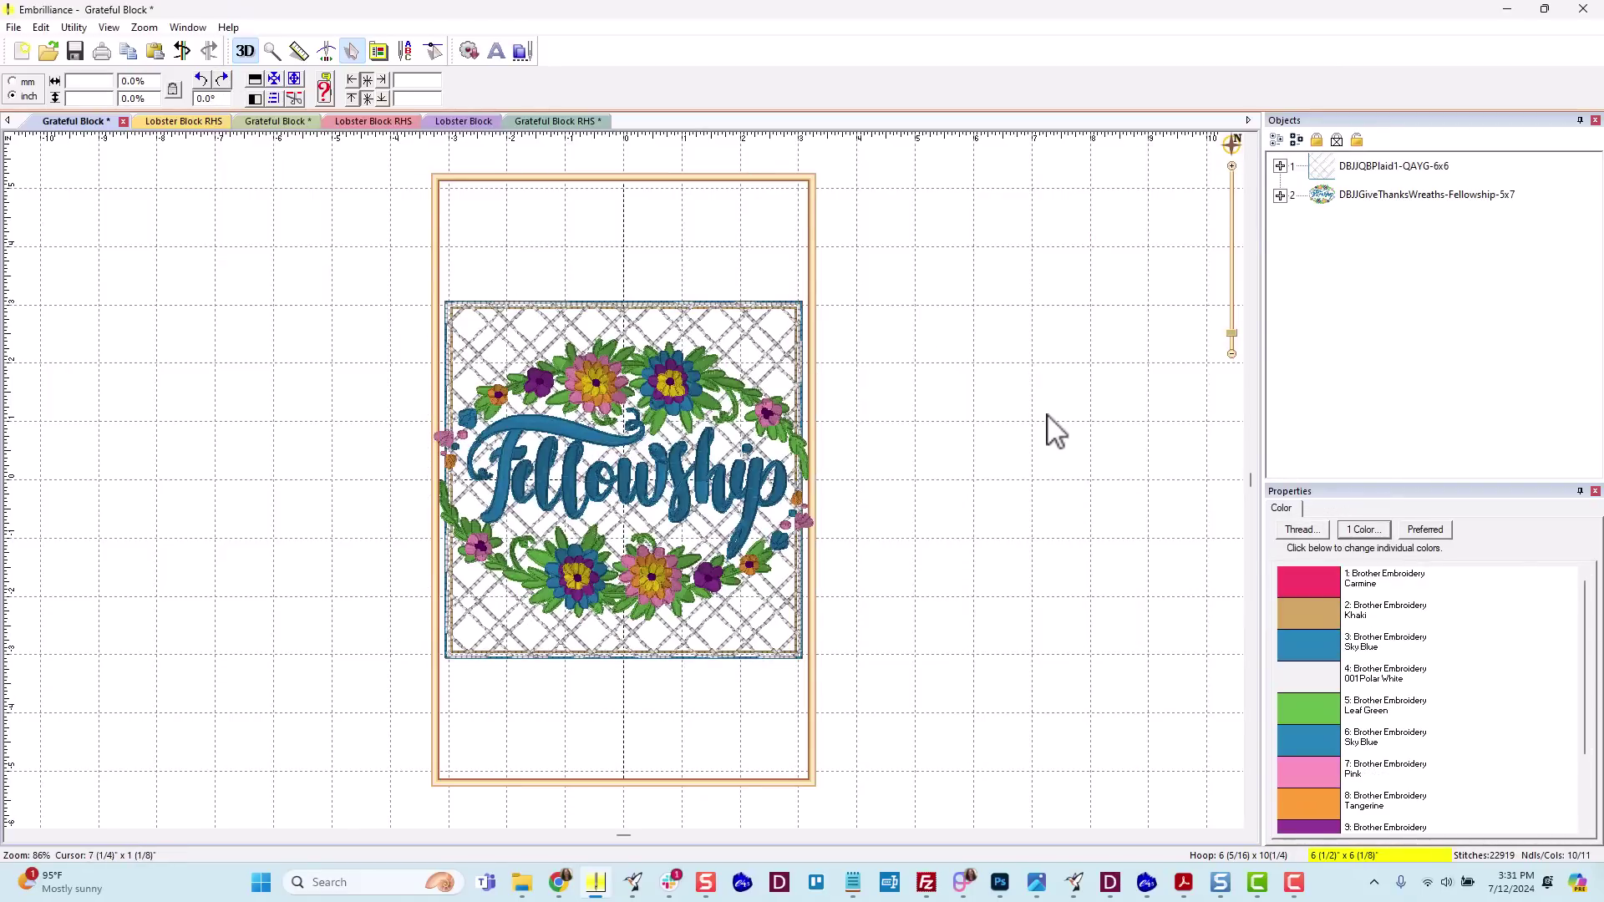
Try a corner resize, undo it, then narrow the wreath from both sides to 5 3/4 inches (89.2%).
left_click(678, 410)
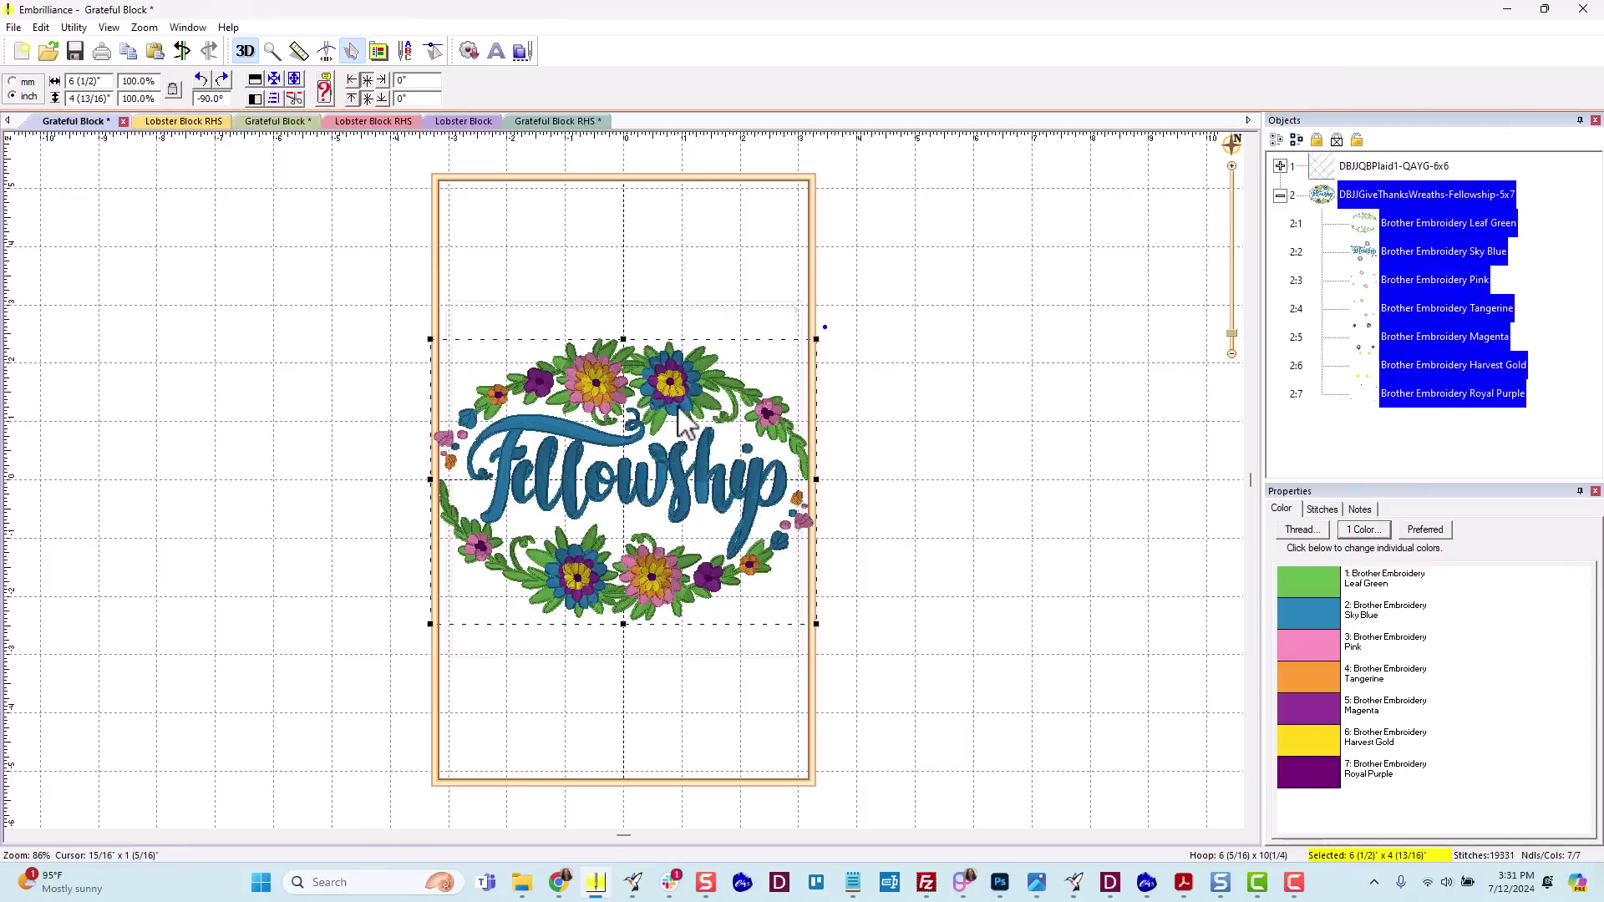
left_click_drag(816, 339, 788, 351)
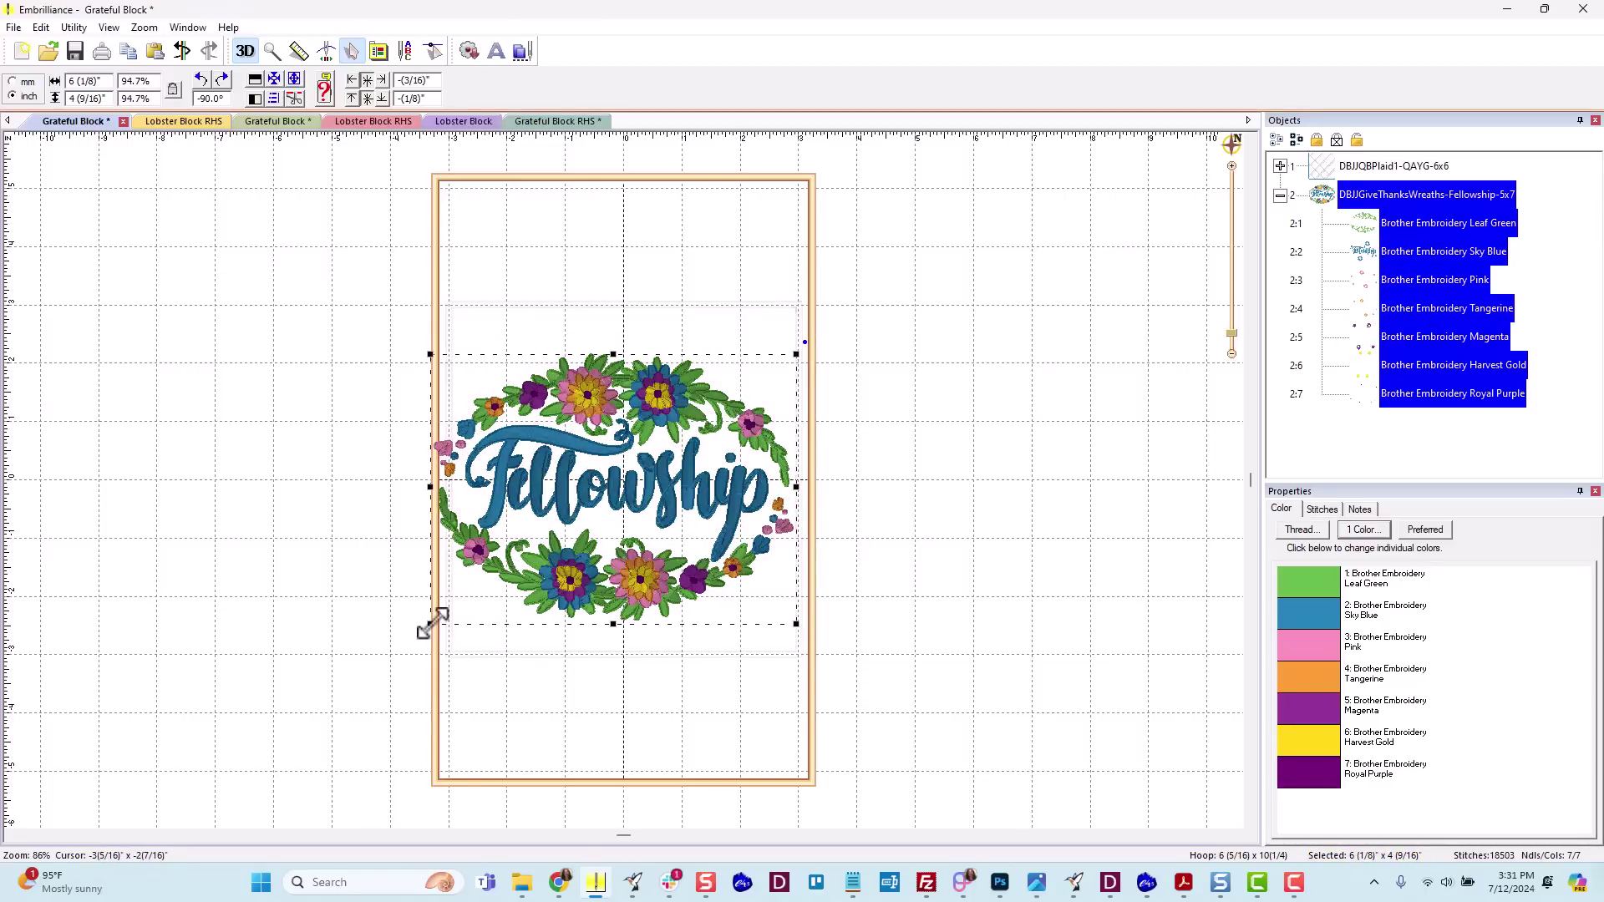
left_click_drag(432, 624, 451, 616)
left_click(1078, 578)
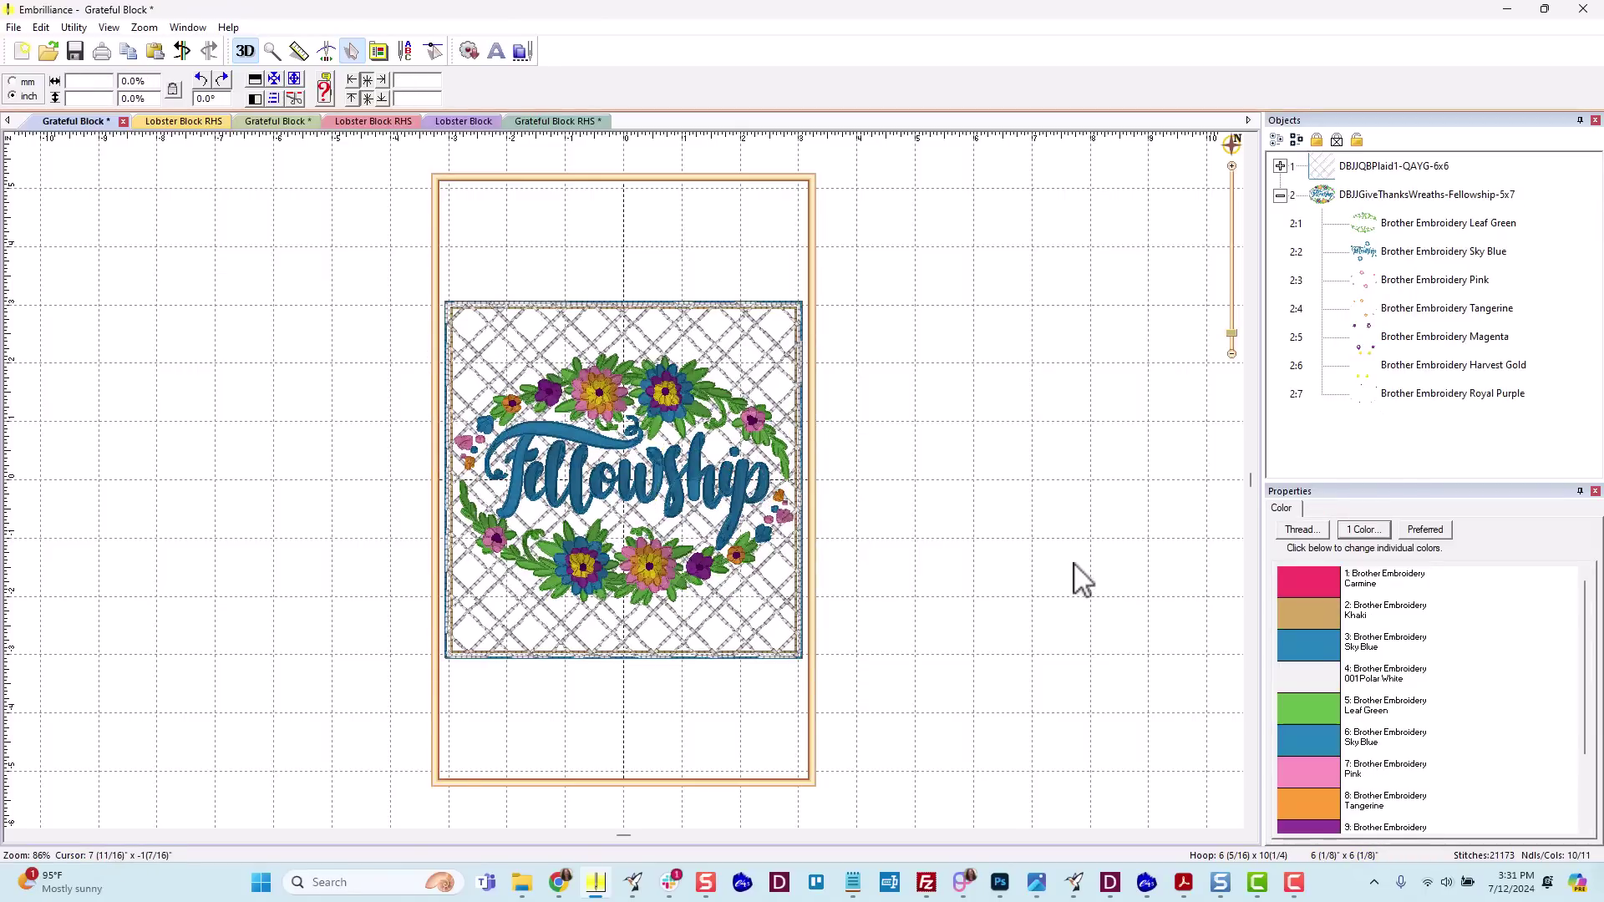
left_click(182, 53)
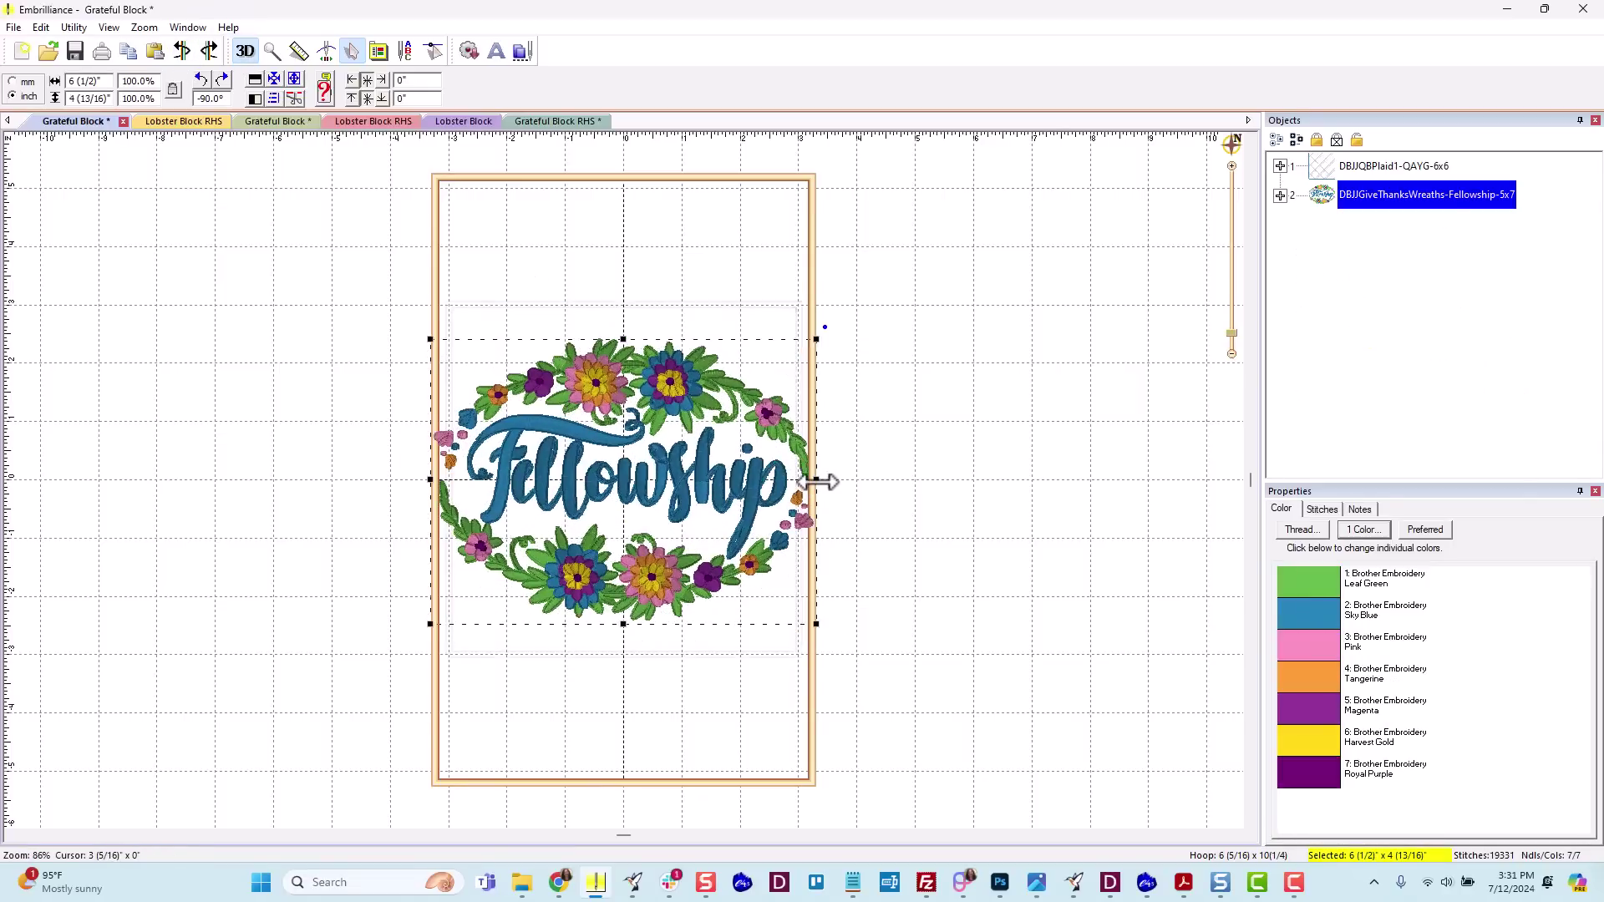
left_click_drag(819, 482, 800, 482)
left_click_drag(418, 481, 450, 483)
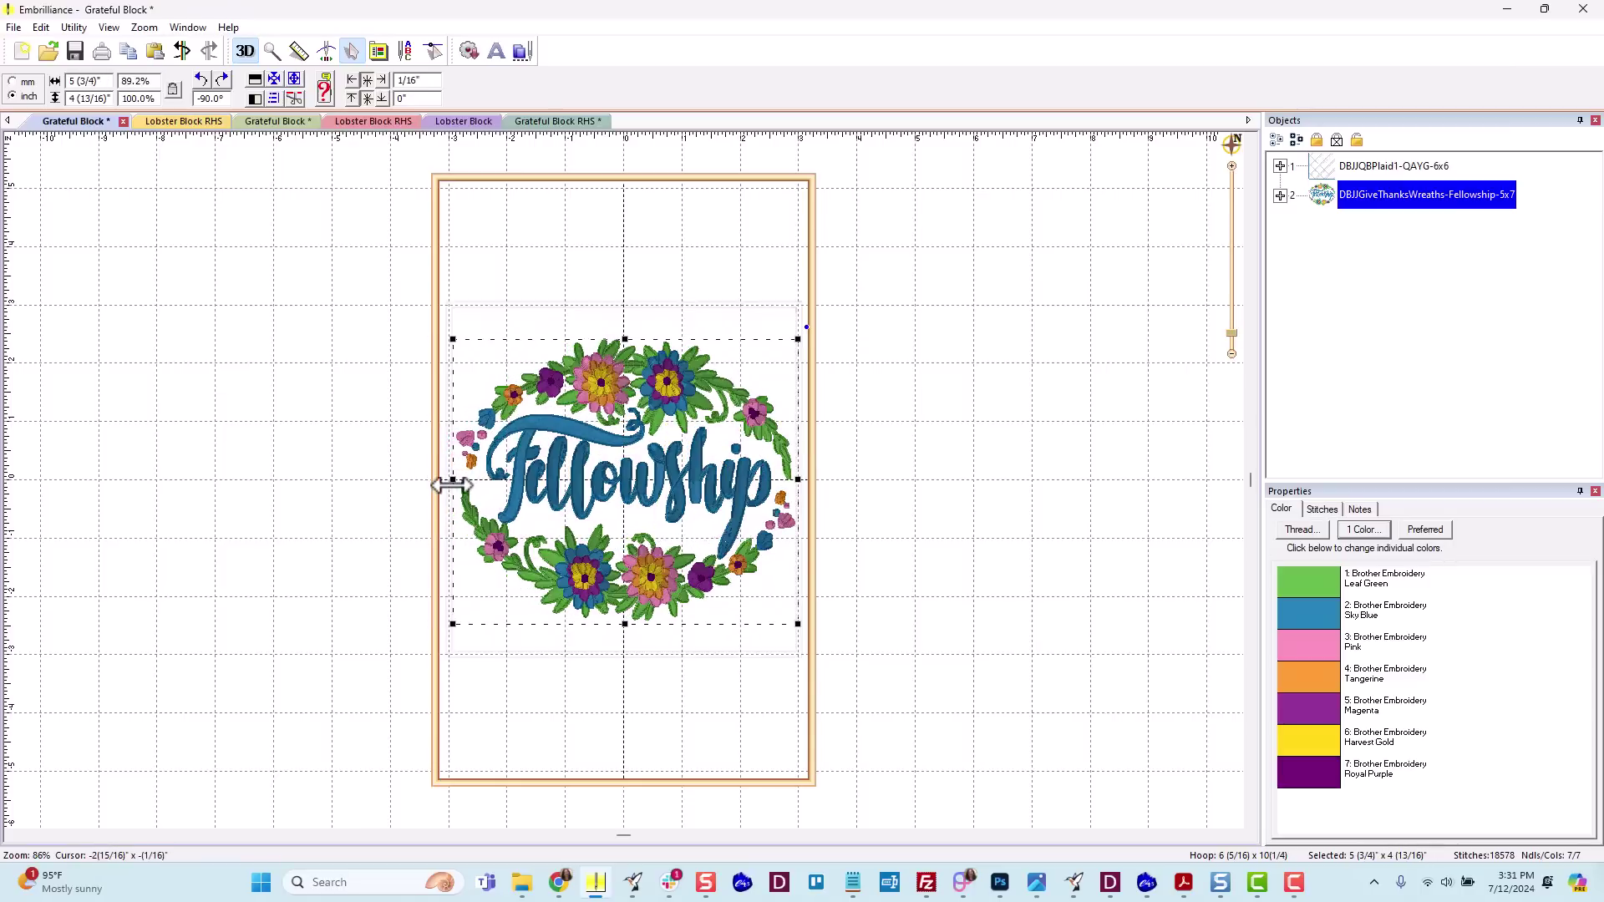
left_click(966, 504)
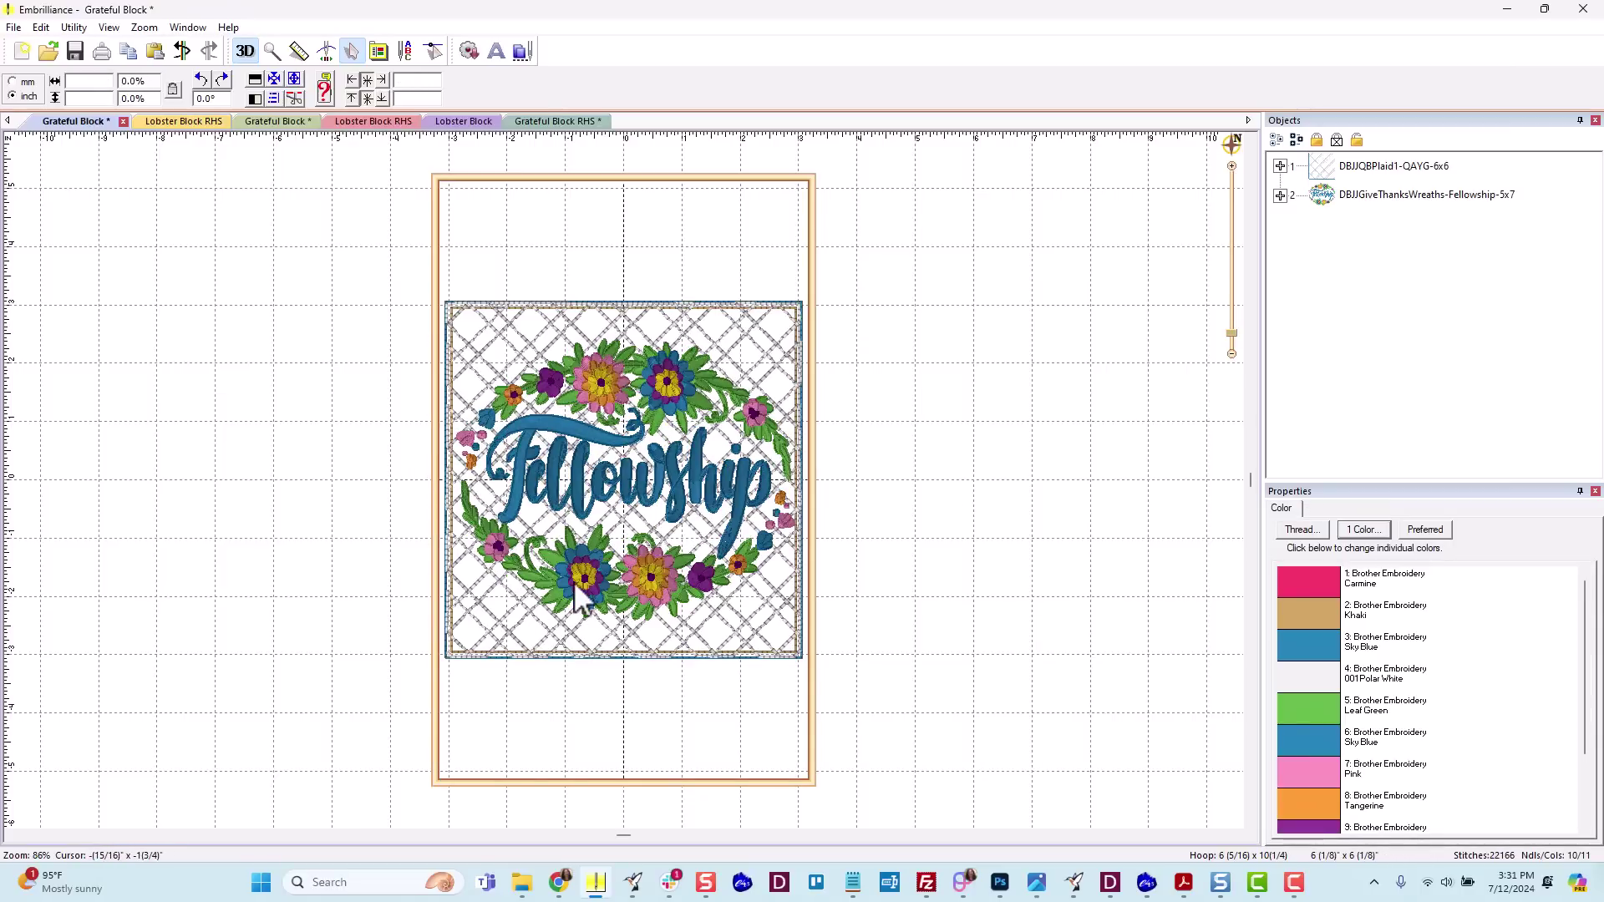
Undo the narrowing twice and shrink the wreath proportionally to 5 3/4 by 4 5/16 inches (89.3%).
scroll(582, 598, "up", 4)
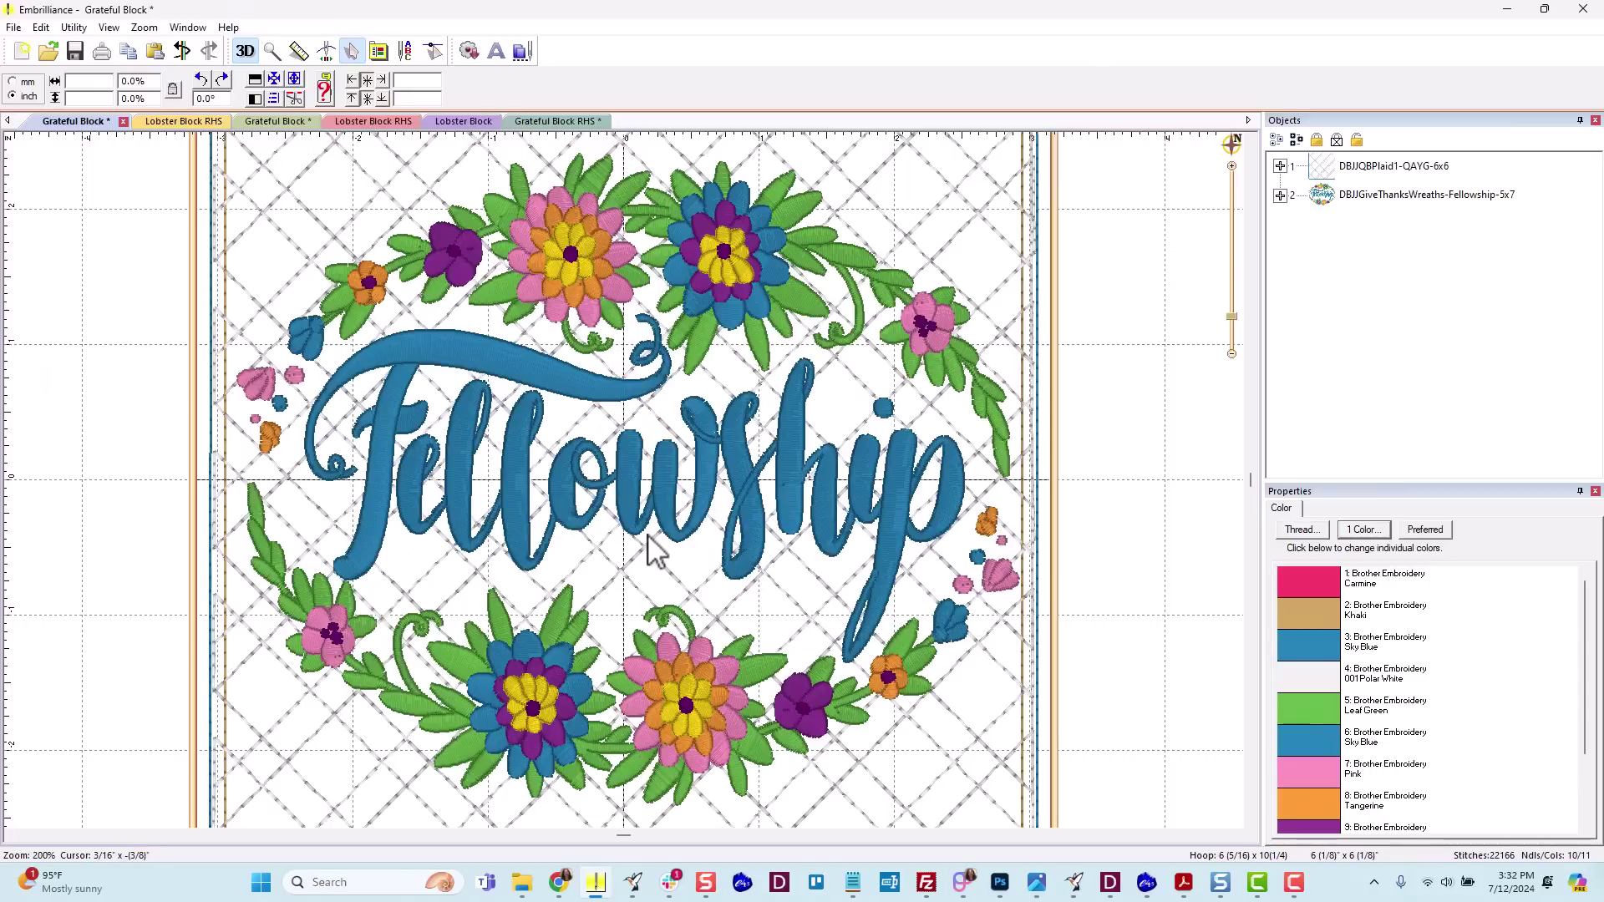
scroll(583, 598, "down", 2)
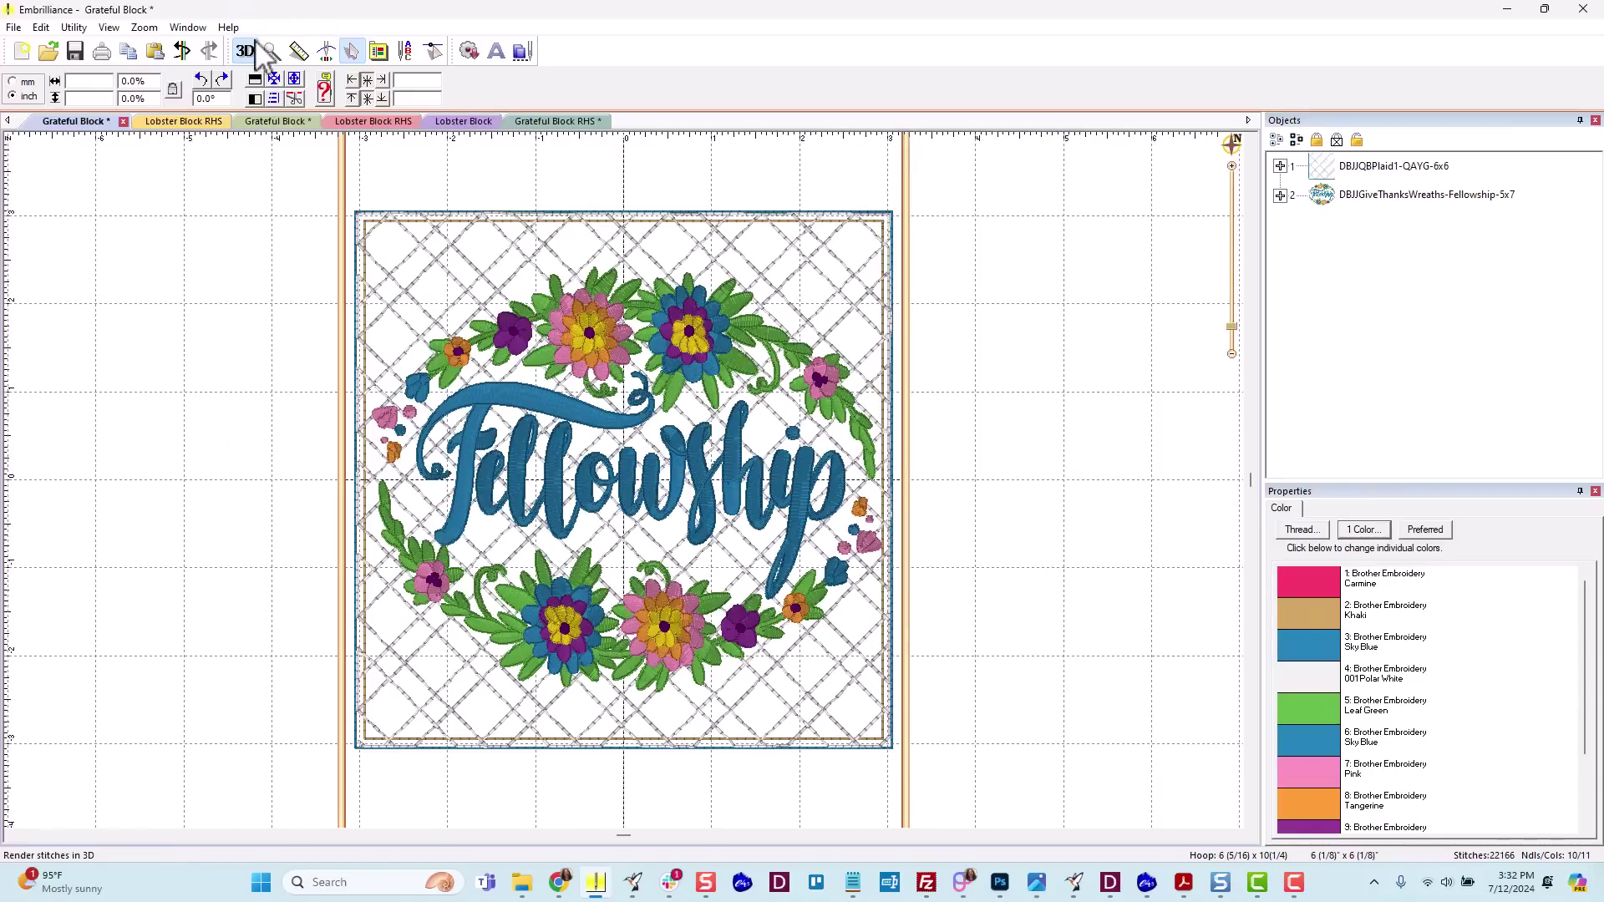
left_click(180, 51)
left_click(179, 51)
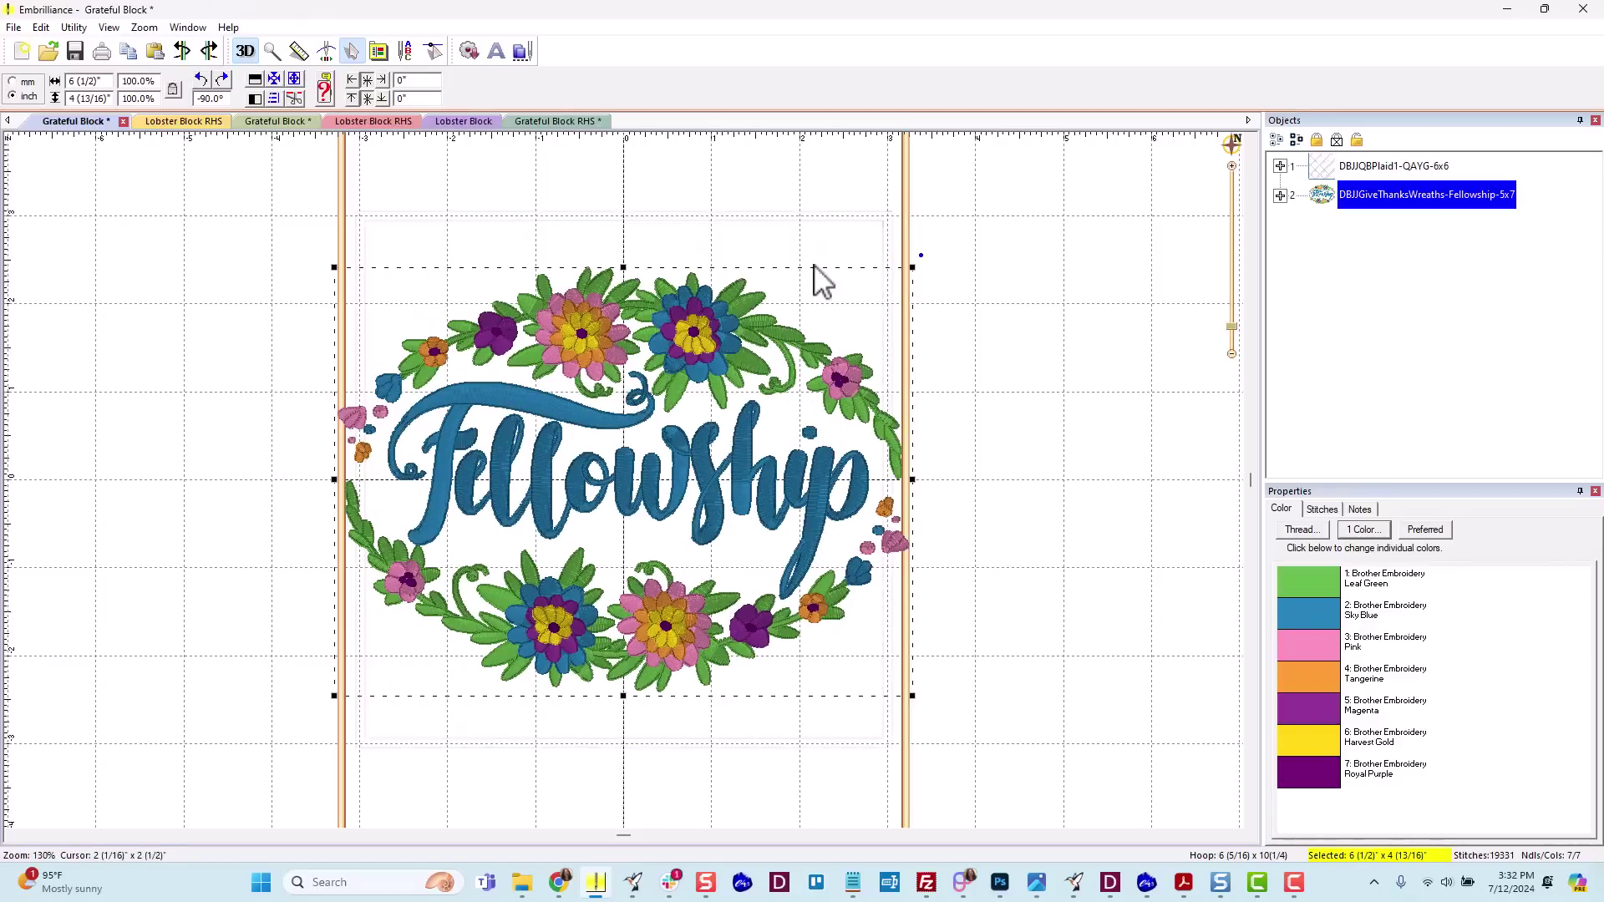
left_click_drag(911, 269, 883, 289)
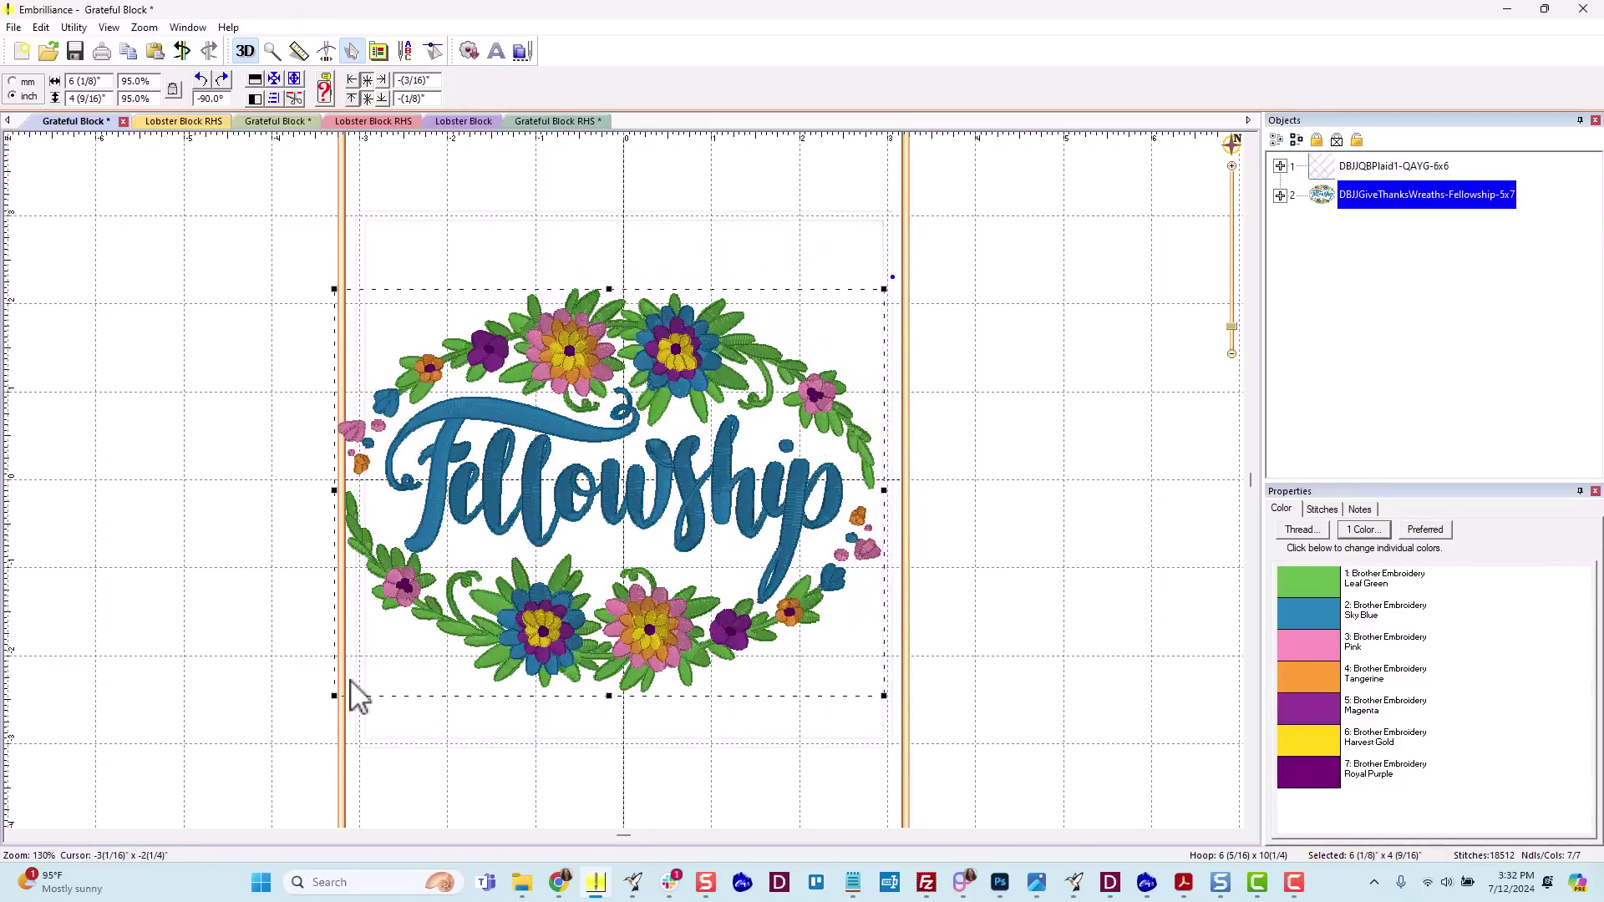
left_click_drag(334, 695, 369, 688)
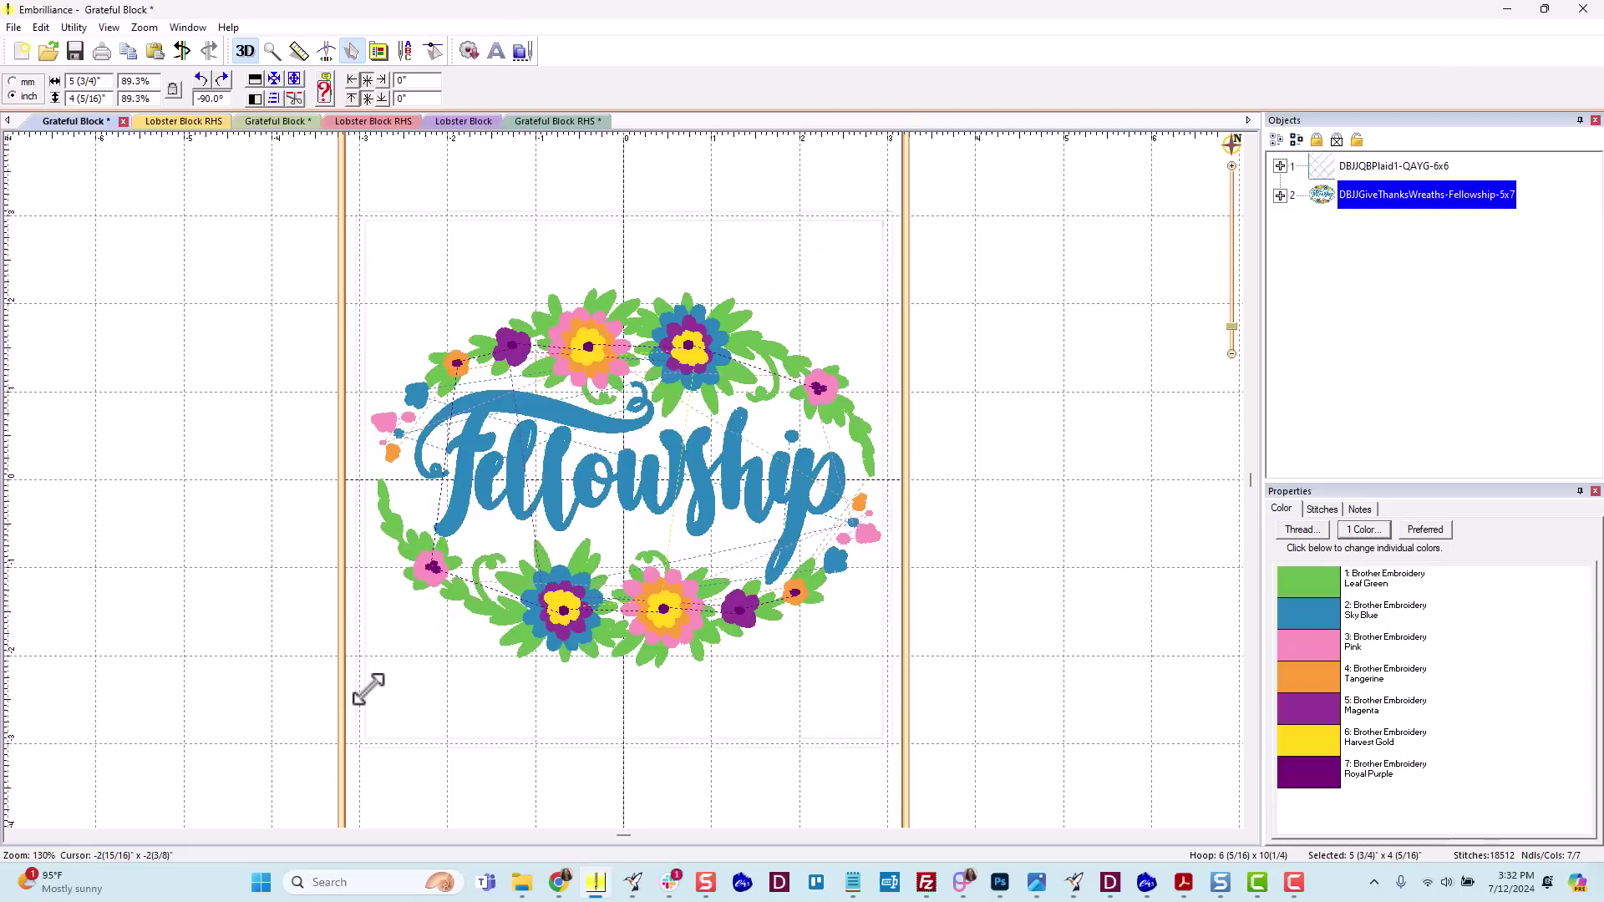
left_click(572, 543)
scroll(576, 556, "down", 1)
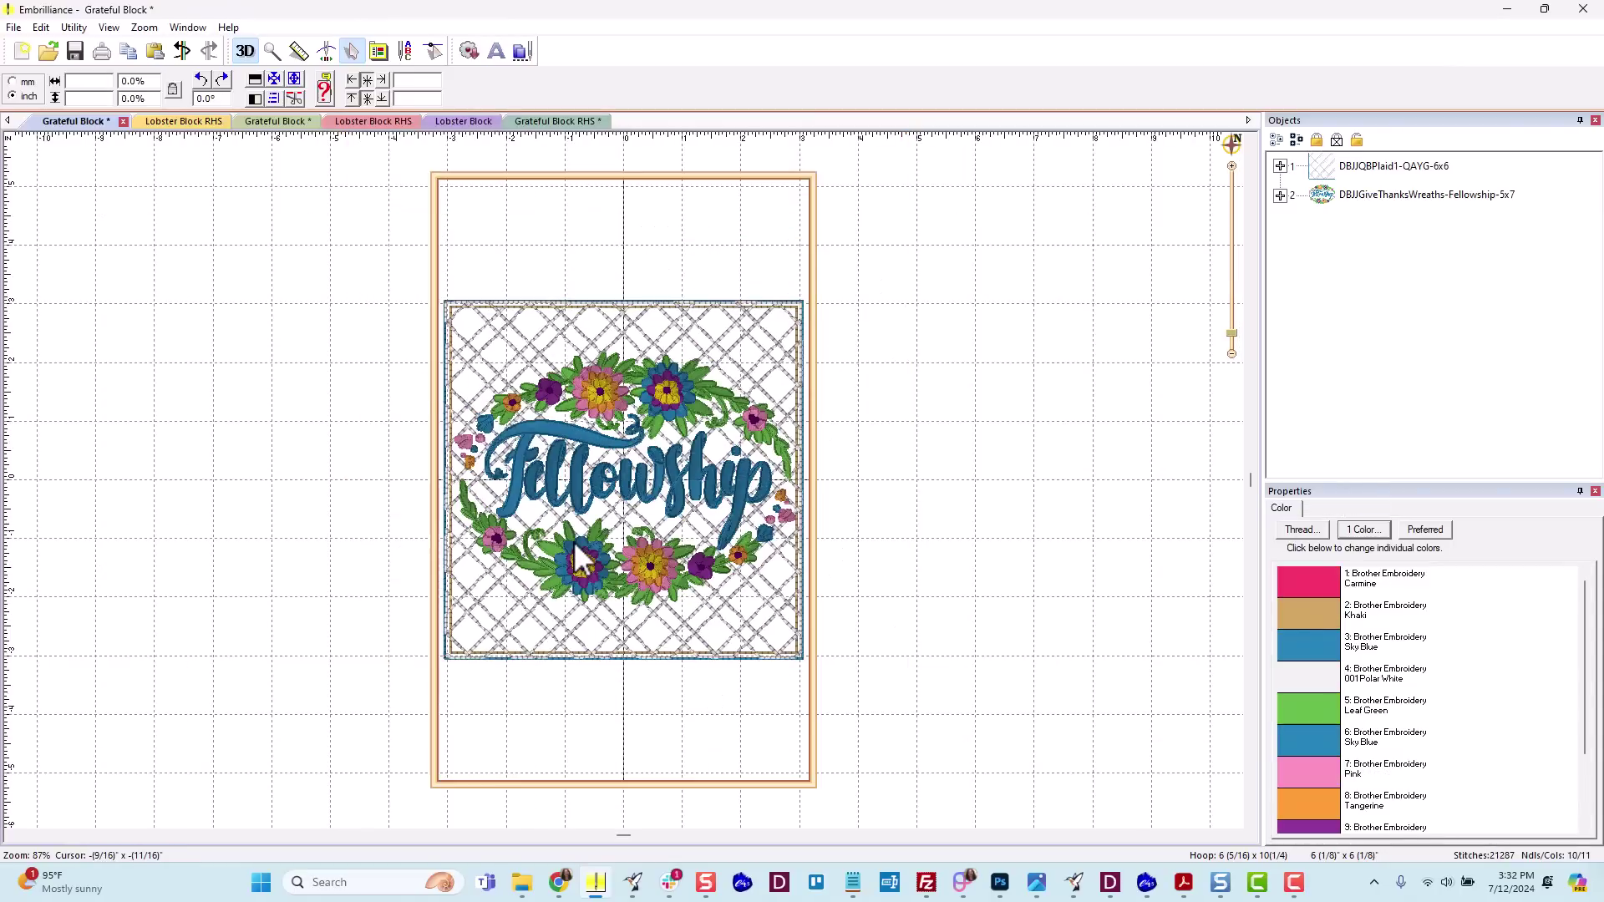
scroll(577, 556, "up", 1)
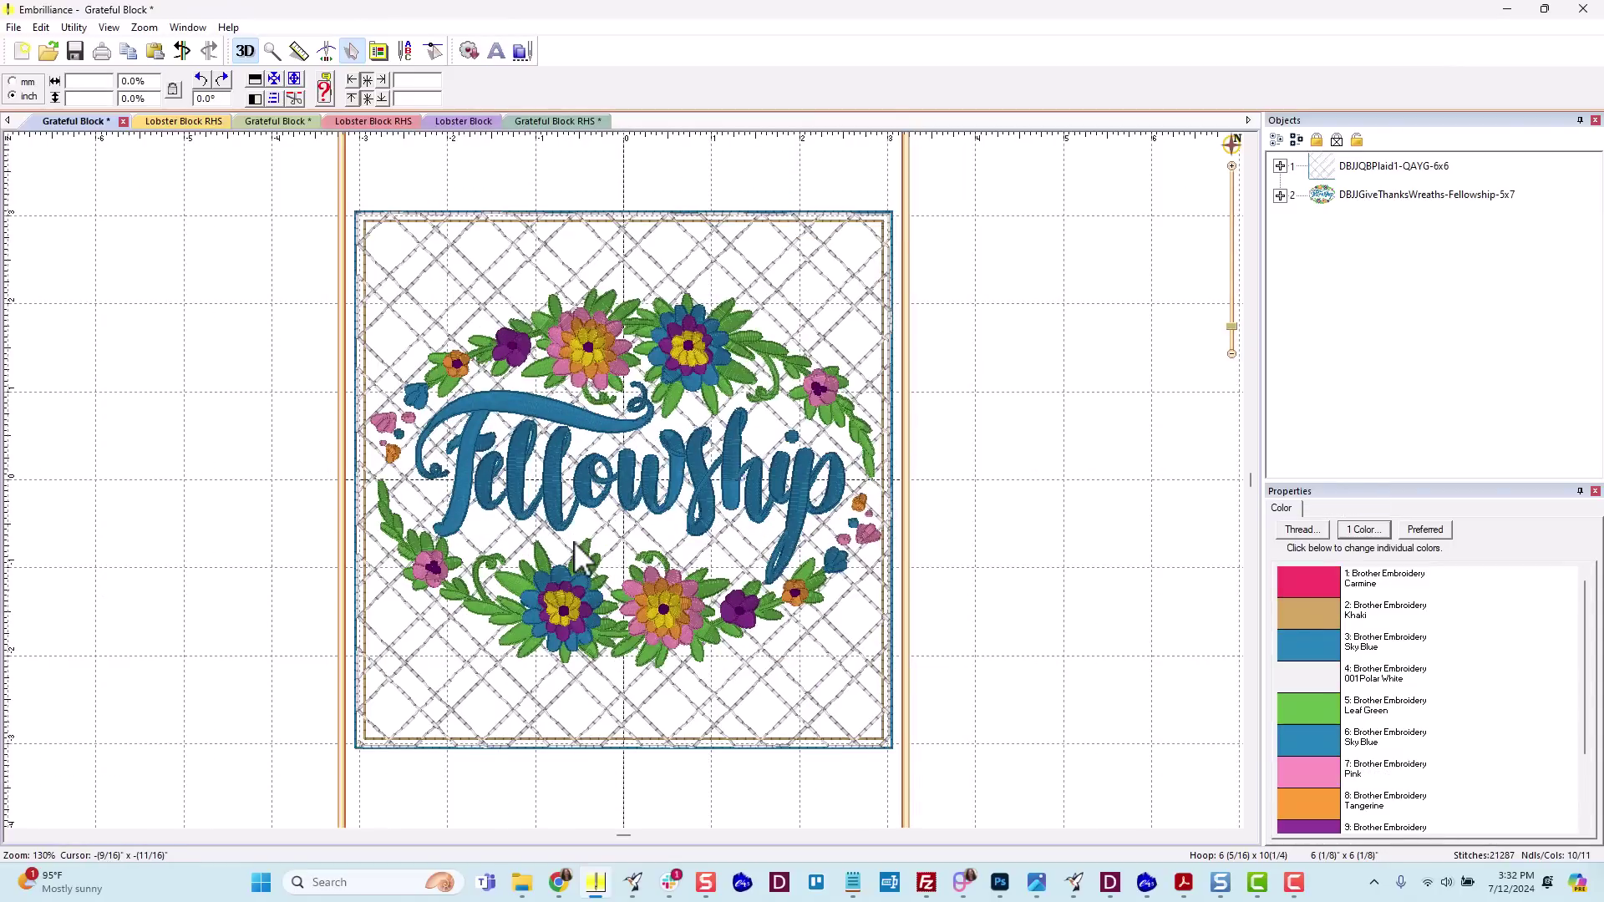